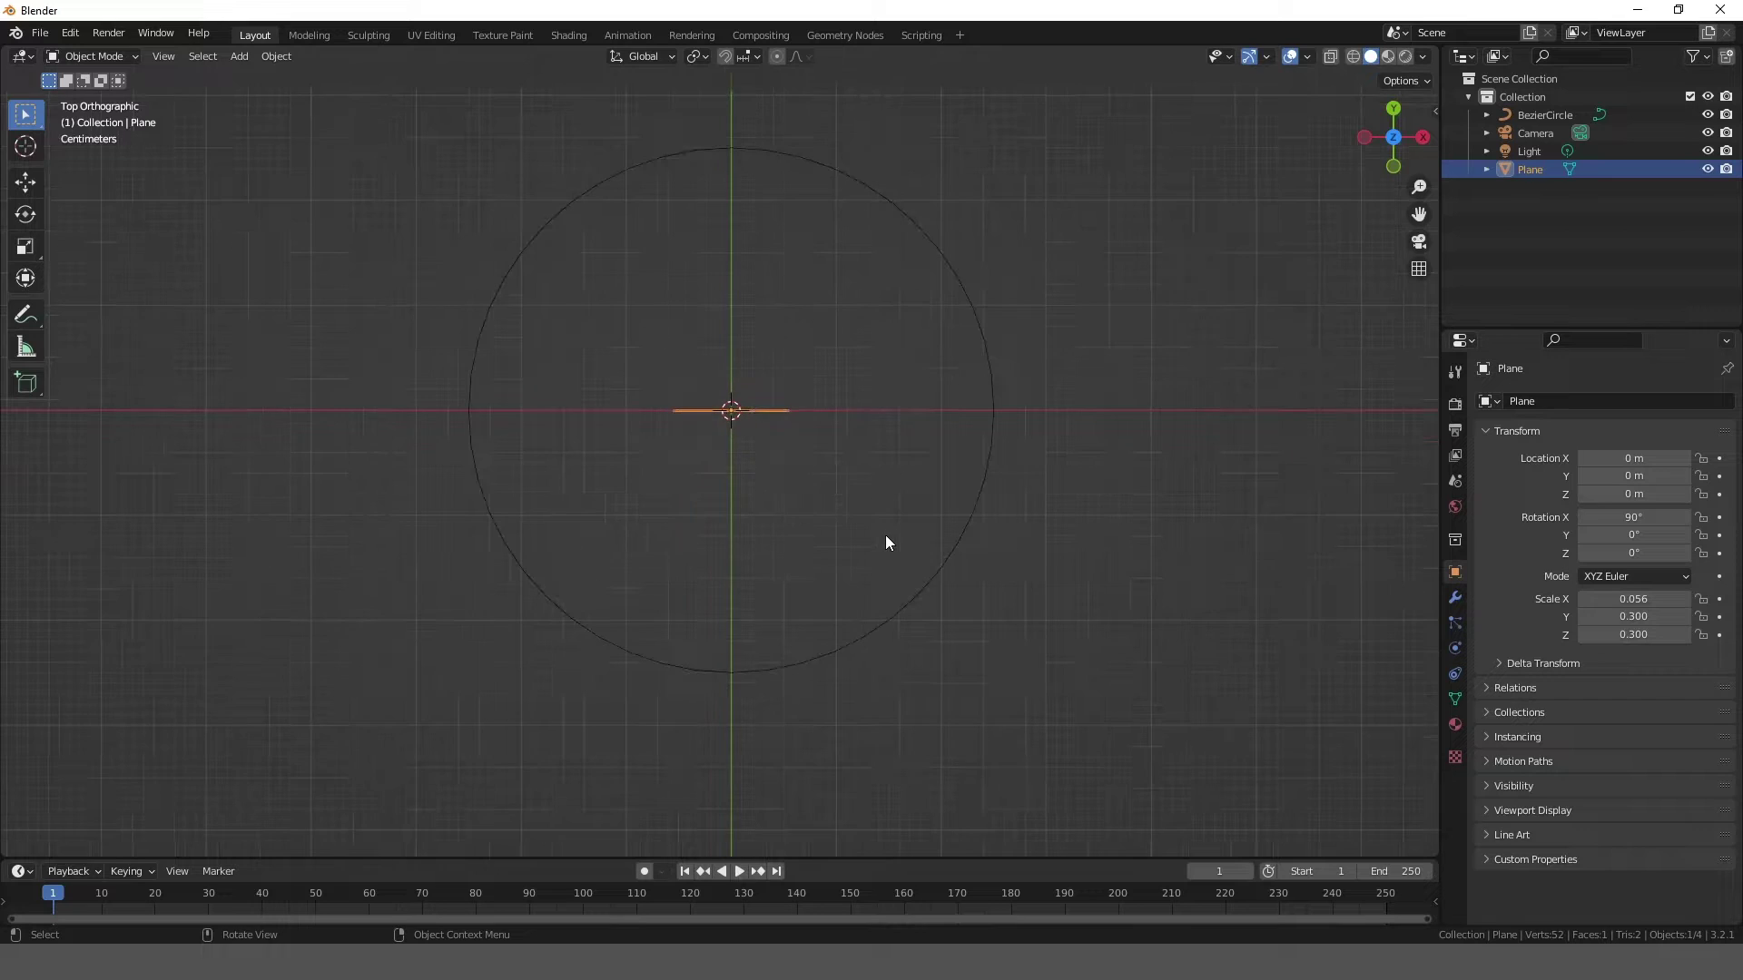
# - Move the plane along Y to the circle's front edge and snap the 3D cursor to it
pyautogui.click(890, 764)
pyautogui.scroll(-4, 891, 761)
pyautogui.moveTo(885, 754); pyautogui.dragTo(765, 508, button='middle')
pyautogui.scroll(3, 764, 509)
pyautogui.hotkey('shift', 's')
pyautogui.click(740, 619)
# - Set the Bezier circle's origin to the 3D cursor
pyautogui.click(722, 558)
pyautogui.rightClick(723, 559)
pyautogui.moveTo(717, 623)
pyautogui.click(821, 661)
# - Add four evenly spaced vertical loop cuts to the plane
pyautogui.click(662, 514)
pyautogui.moveTo(661, 514); pyautogui.dragTo(753, 461, button='middle')
pyautogui.press('Tab')
pyautogui.hotkey('ctrl', 'r')
pyautogui.scroll(3, 678, 308)
pyautogui.click(678, 307)
pyautogui.rightClick(678, 308)
pyautogui.press('Tab')
# - Add an Array modifier to the plane with a relative X offset factor of 1.005
pyautogui.click(1455, 598)
pyautogui.click(1561, 402)
pyautogui.click(1418, 467)
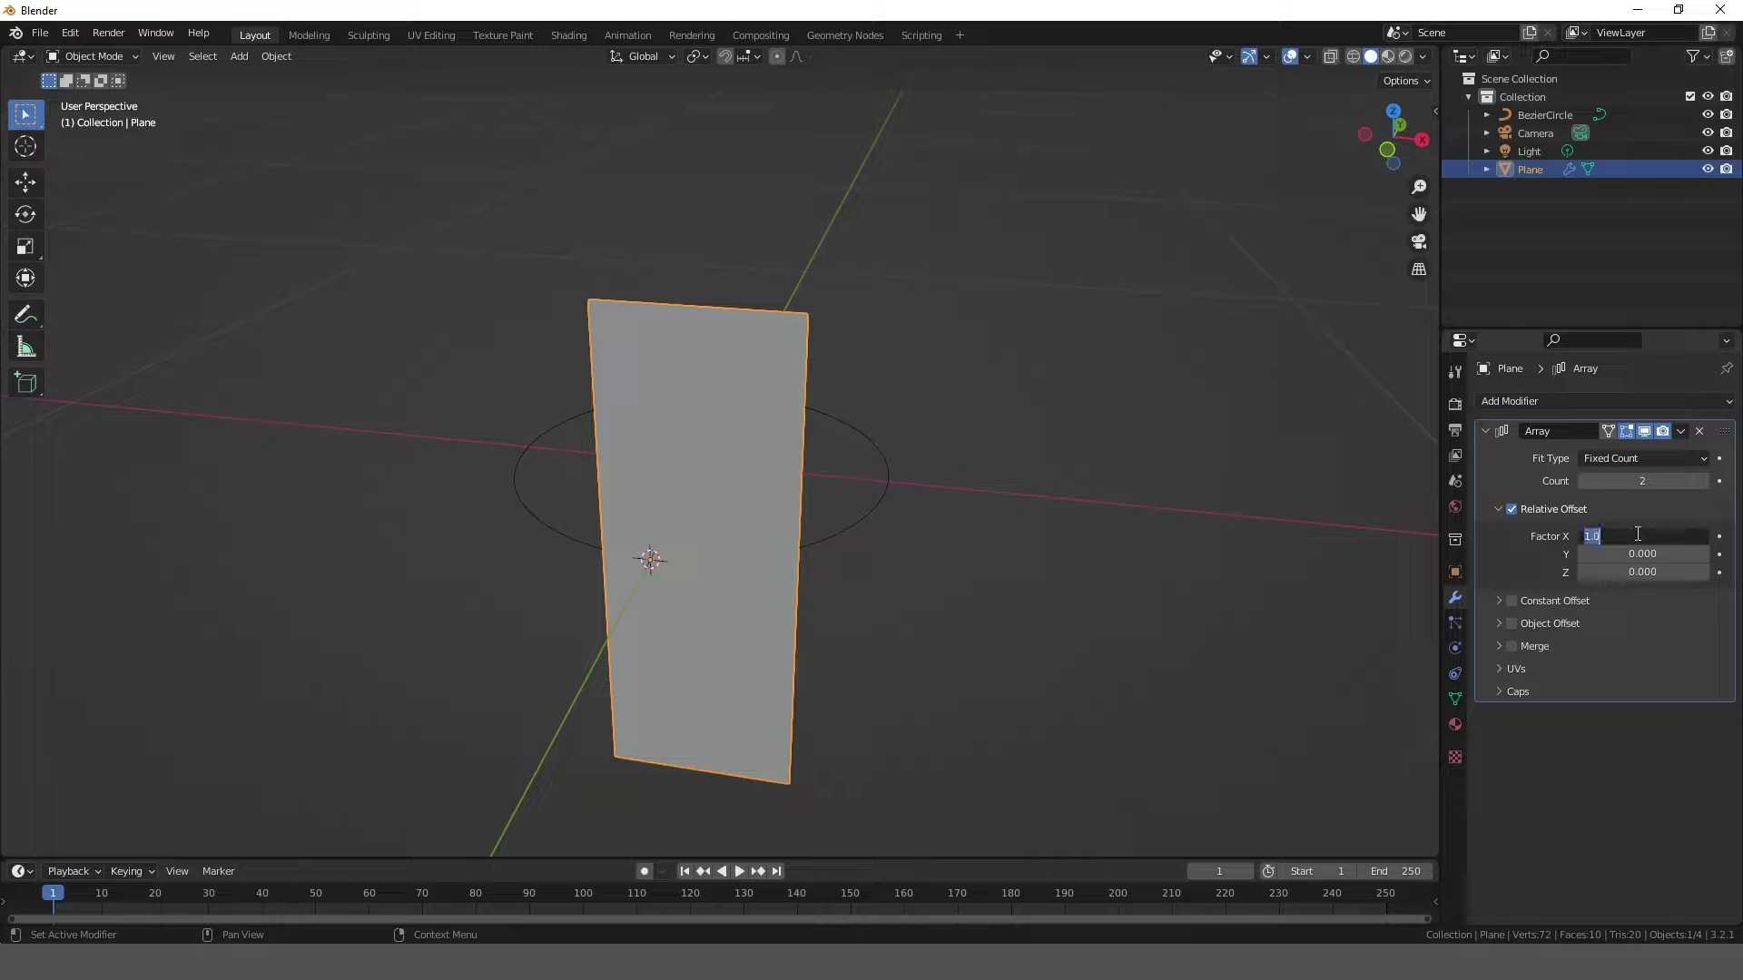
# - Add a Curve modifier to the plane with BezierCircle as the curve object
pyautogui.click(1507, 401)
pyautogui.click(1496, 498)
pyautogui.click(1634, 482)
pyautogui.click(1593, 519)
pyautogui.click(1488, 434)
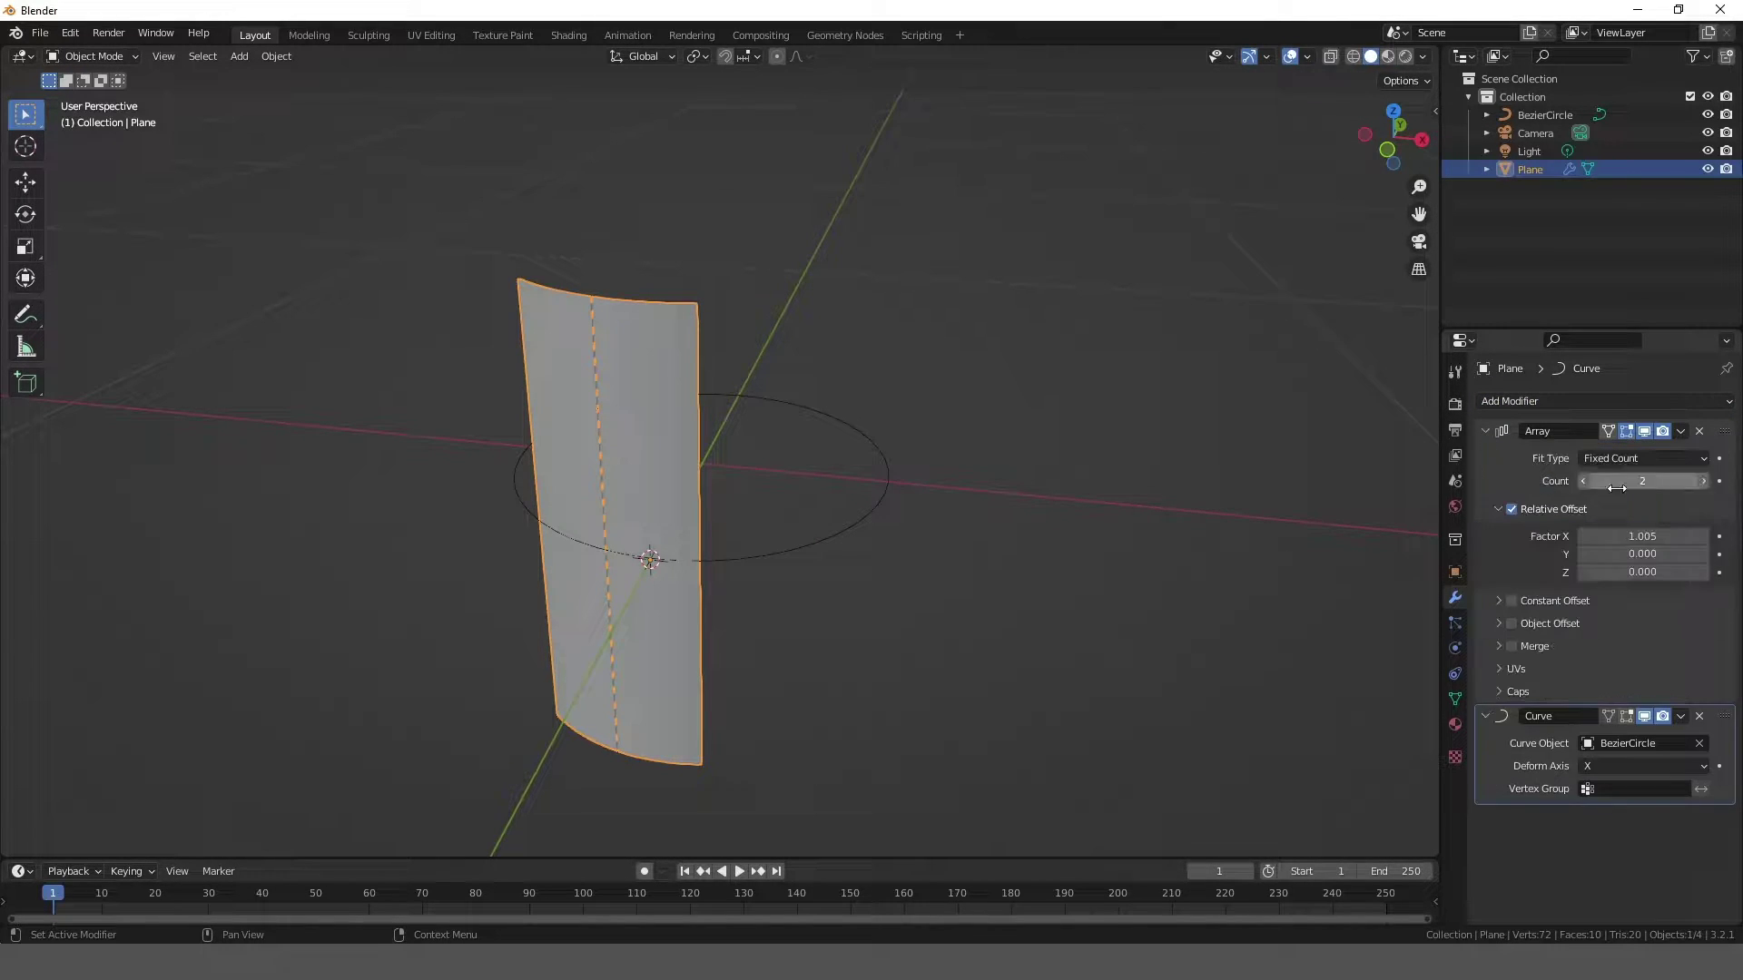
# - Set the Array modifier's count to 14 so the planks run around the whole circle
pyautogui.click(1702, 481)
pyautogui.tripleClick(1702, 481)
pyautogui.tripleClick(1702, 481)
pyautogui.tripleClick(1702, 481)
pyautogui.click(1702, 481)
pyautogui.click(1702, 481)
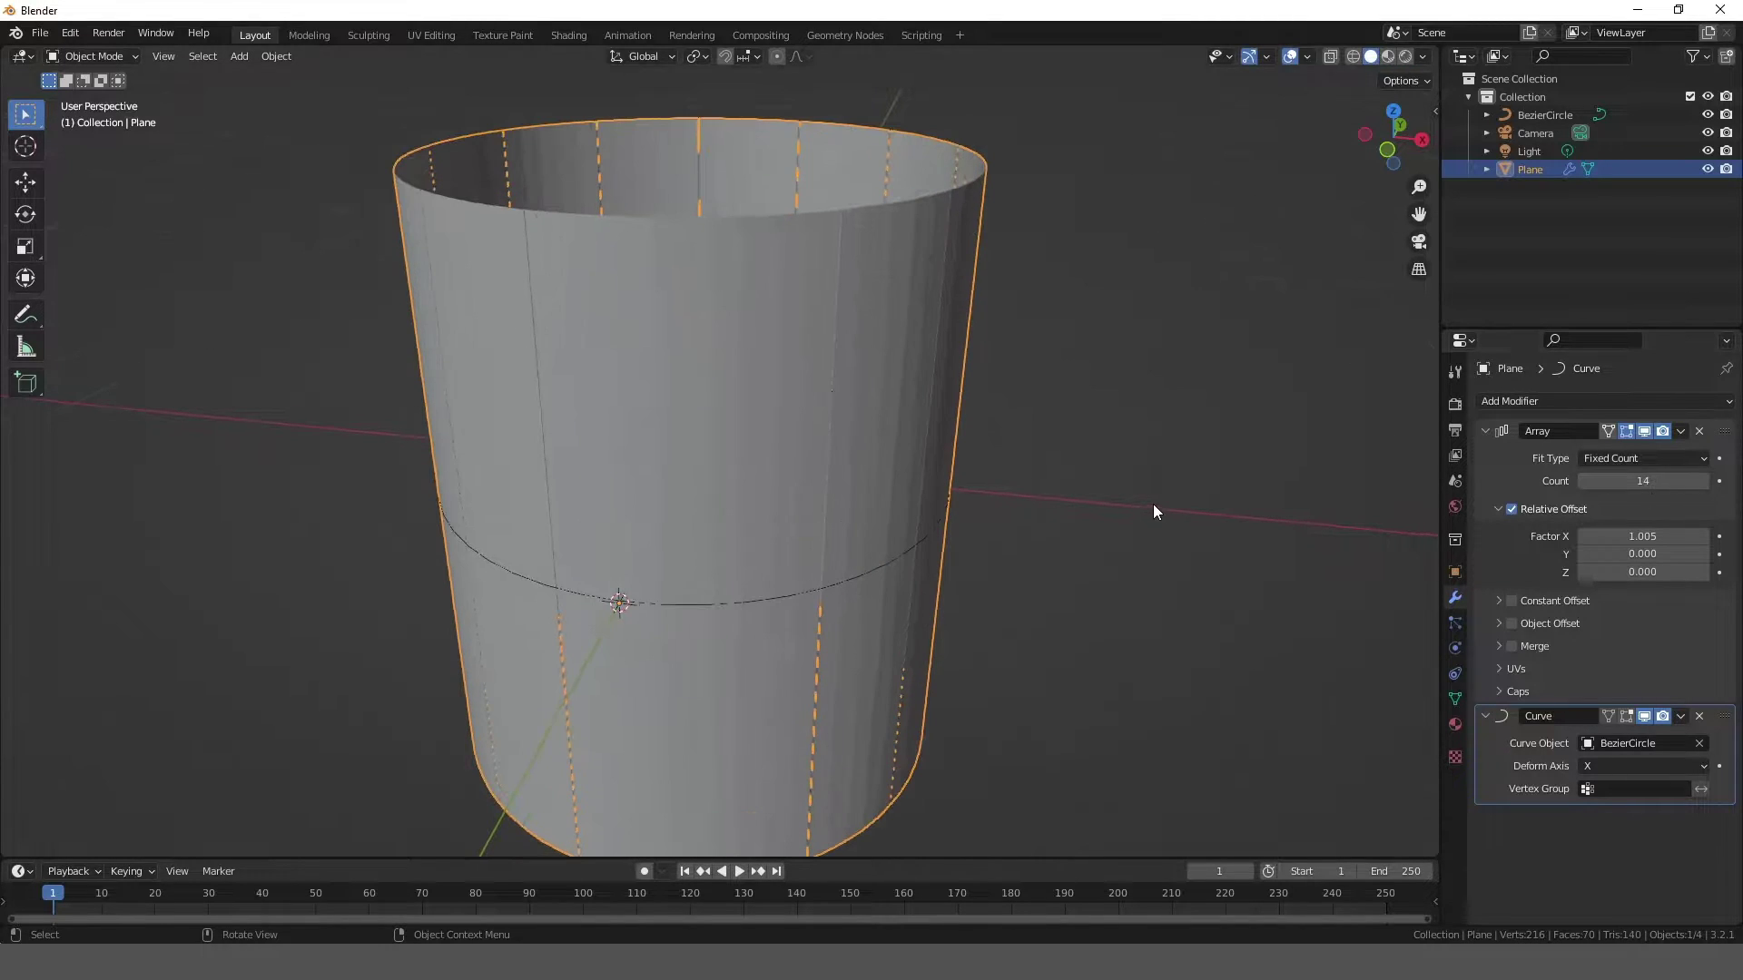
pyautogui.press('s')
pyautogui.press('x')
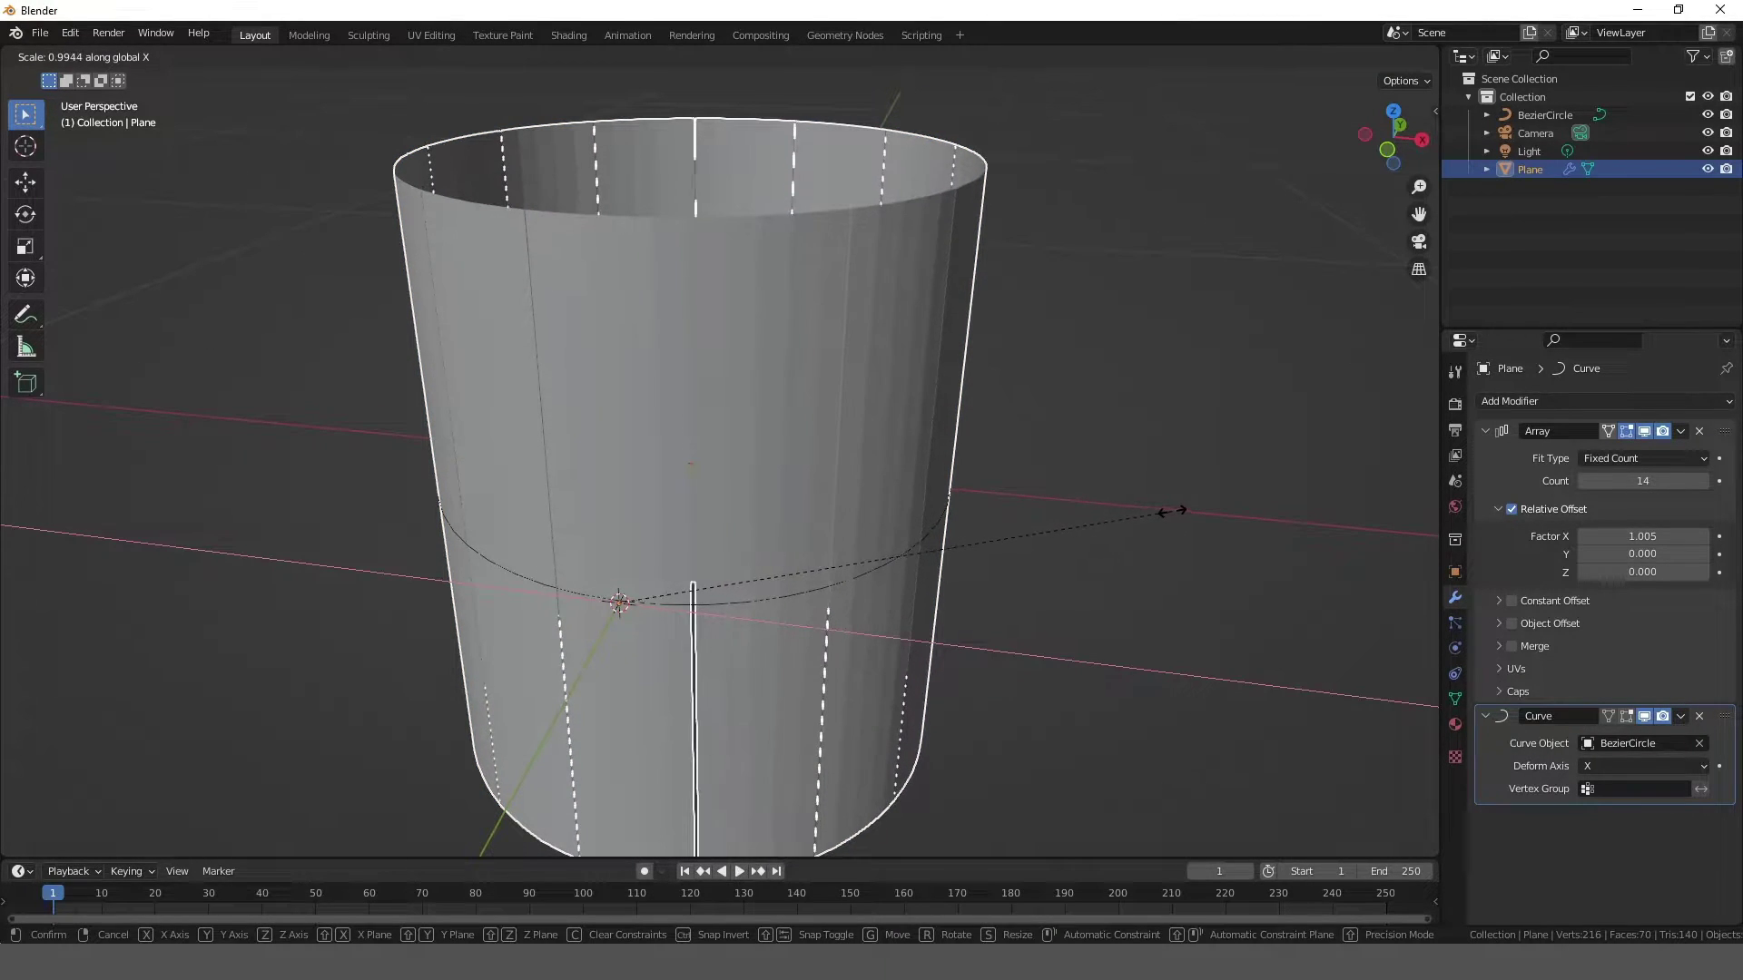
pyautogui.click(1169, 511)
pyautogui.moveTo(1066, 499); pyautogui.dragTo(1103, 612, button='middle')
pyautogui.scroll(2, 1104, 612)
pyautogui.hotkey('ctrl', 'z')
# - Scale the plane slightly along X so the arrayed planks fit evenly around the circle
pyautogui.press('s')
pyautogui.press('x')
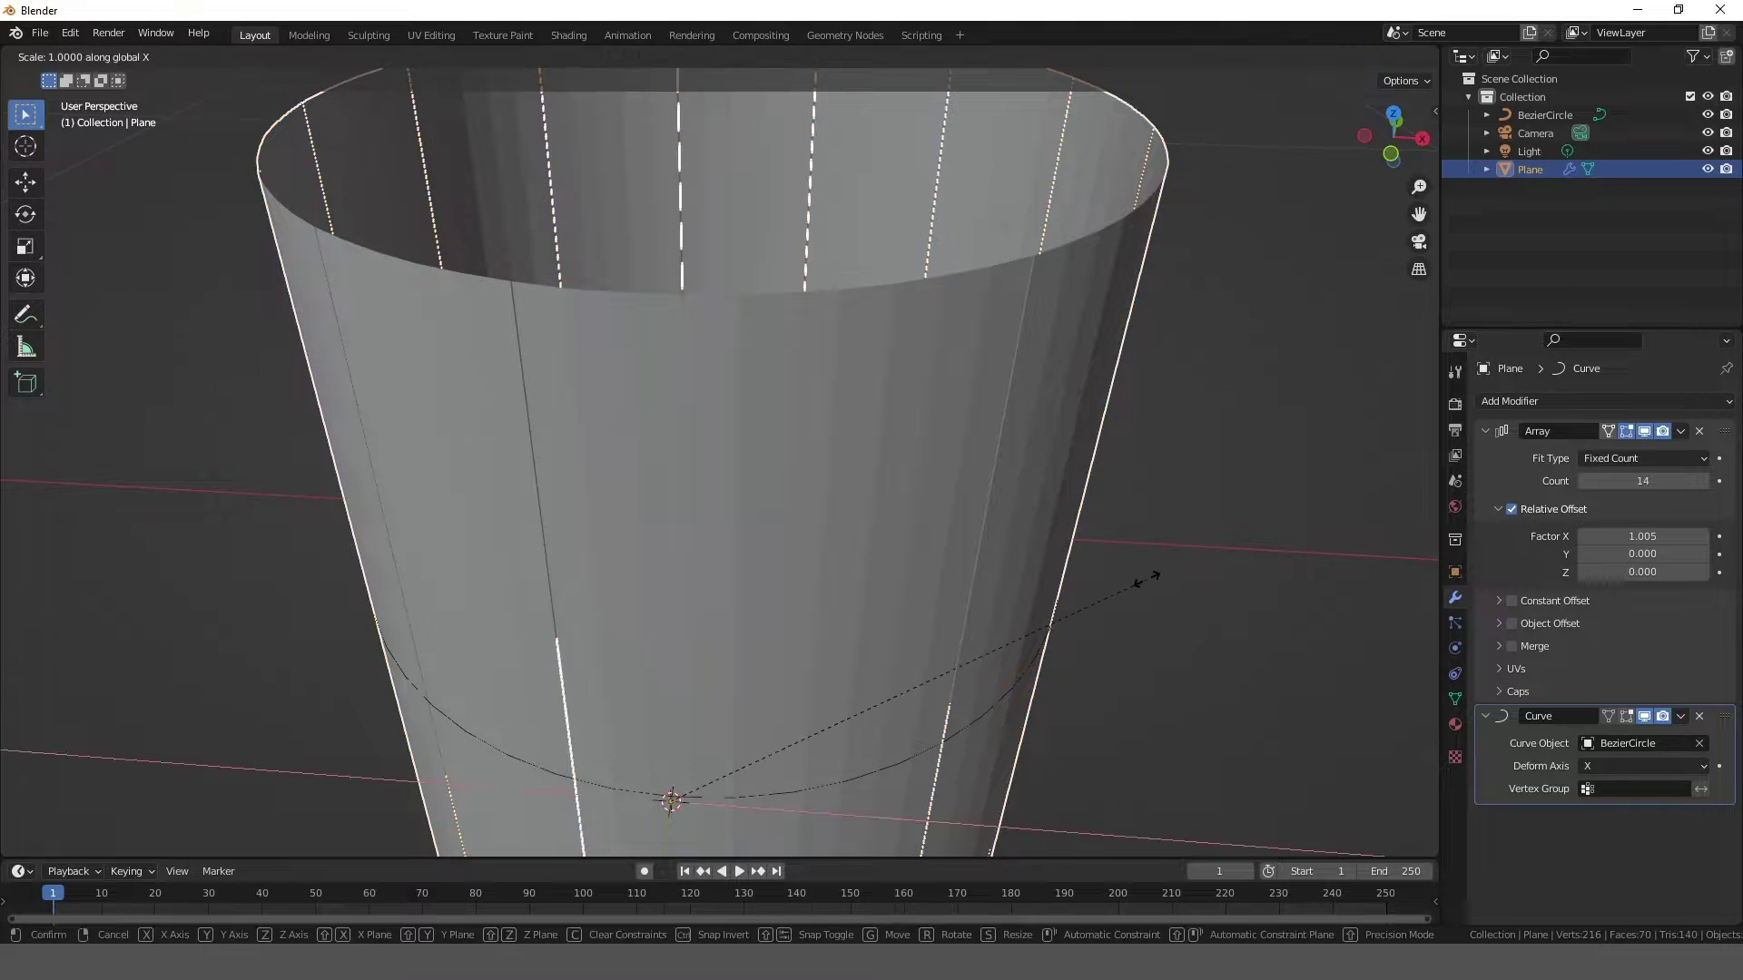
pyautogui.click(1123, 577)
# - Shade the planks smooth with Auto Smooth enabled and apply the object's transform
pyautogui.scroll(-2, 1071, 553)
pyautogui.rightClick(908, 485)
pyautogui.click(875, 419)
pyautogui.click(1484, 432)
pyautogui.click(1485, 456)
pyautogui.click(1455, 699)
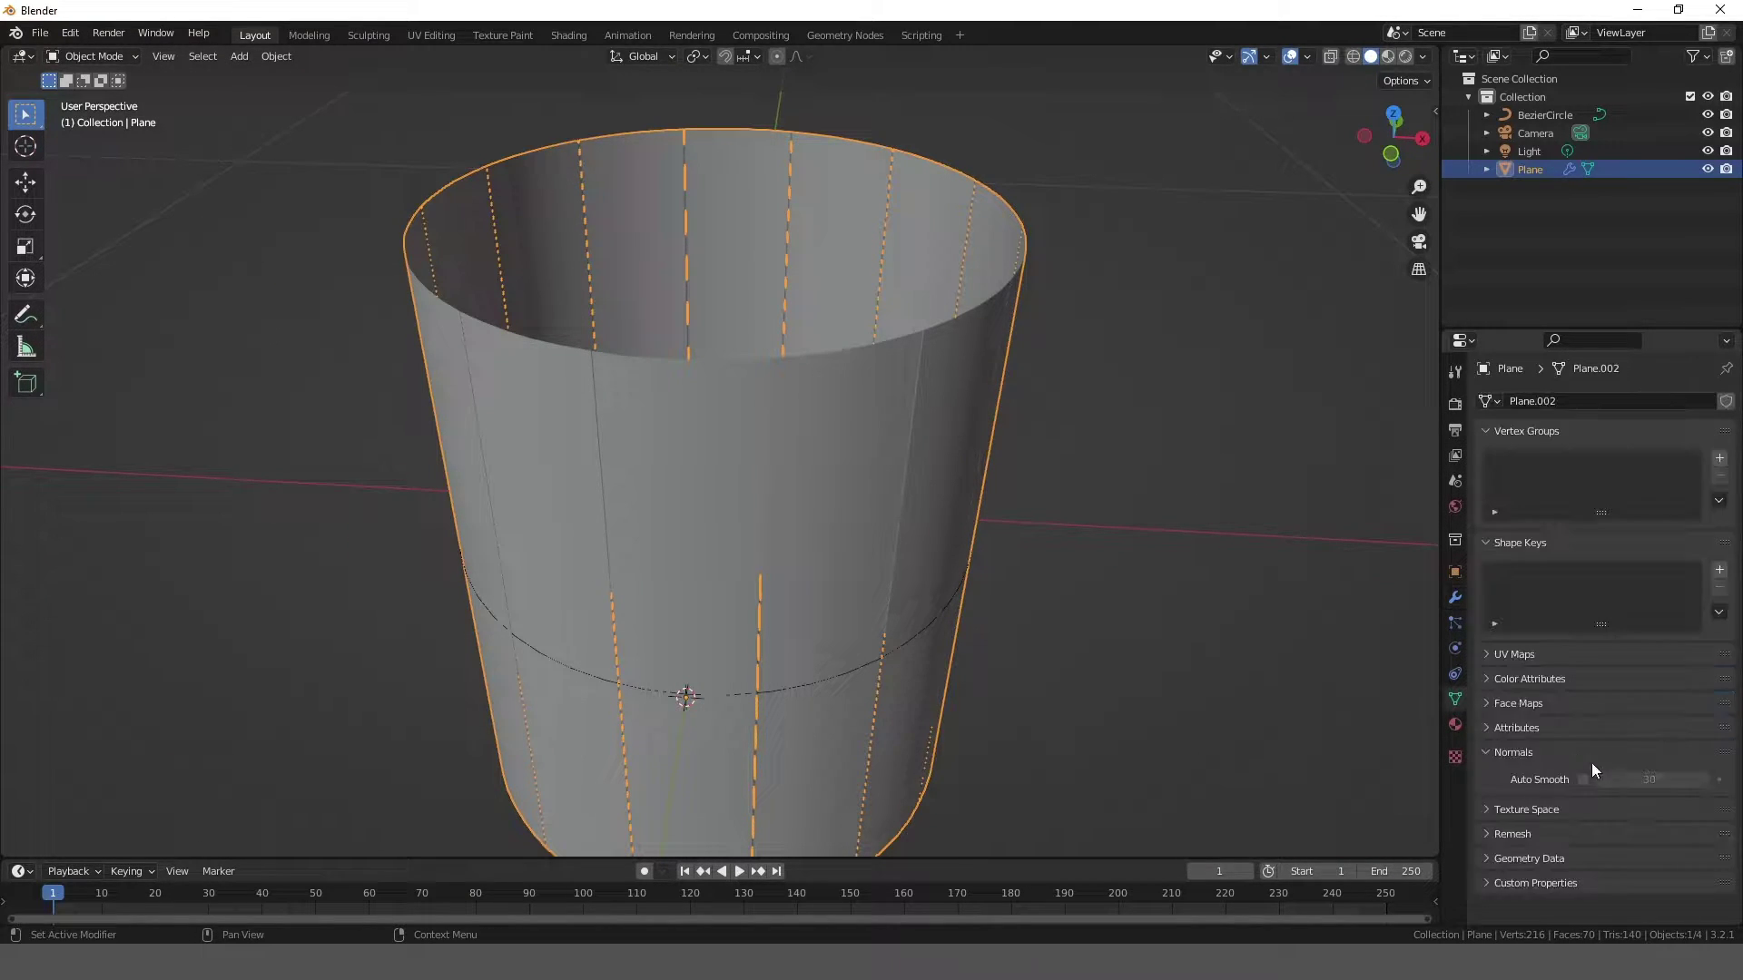
pyautogui.scroll(-2, 999, 590)
pyautogui.click(1455, 597)
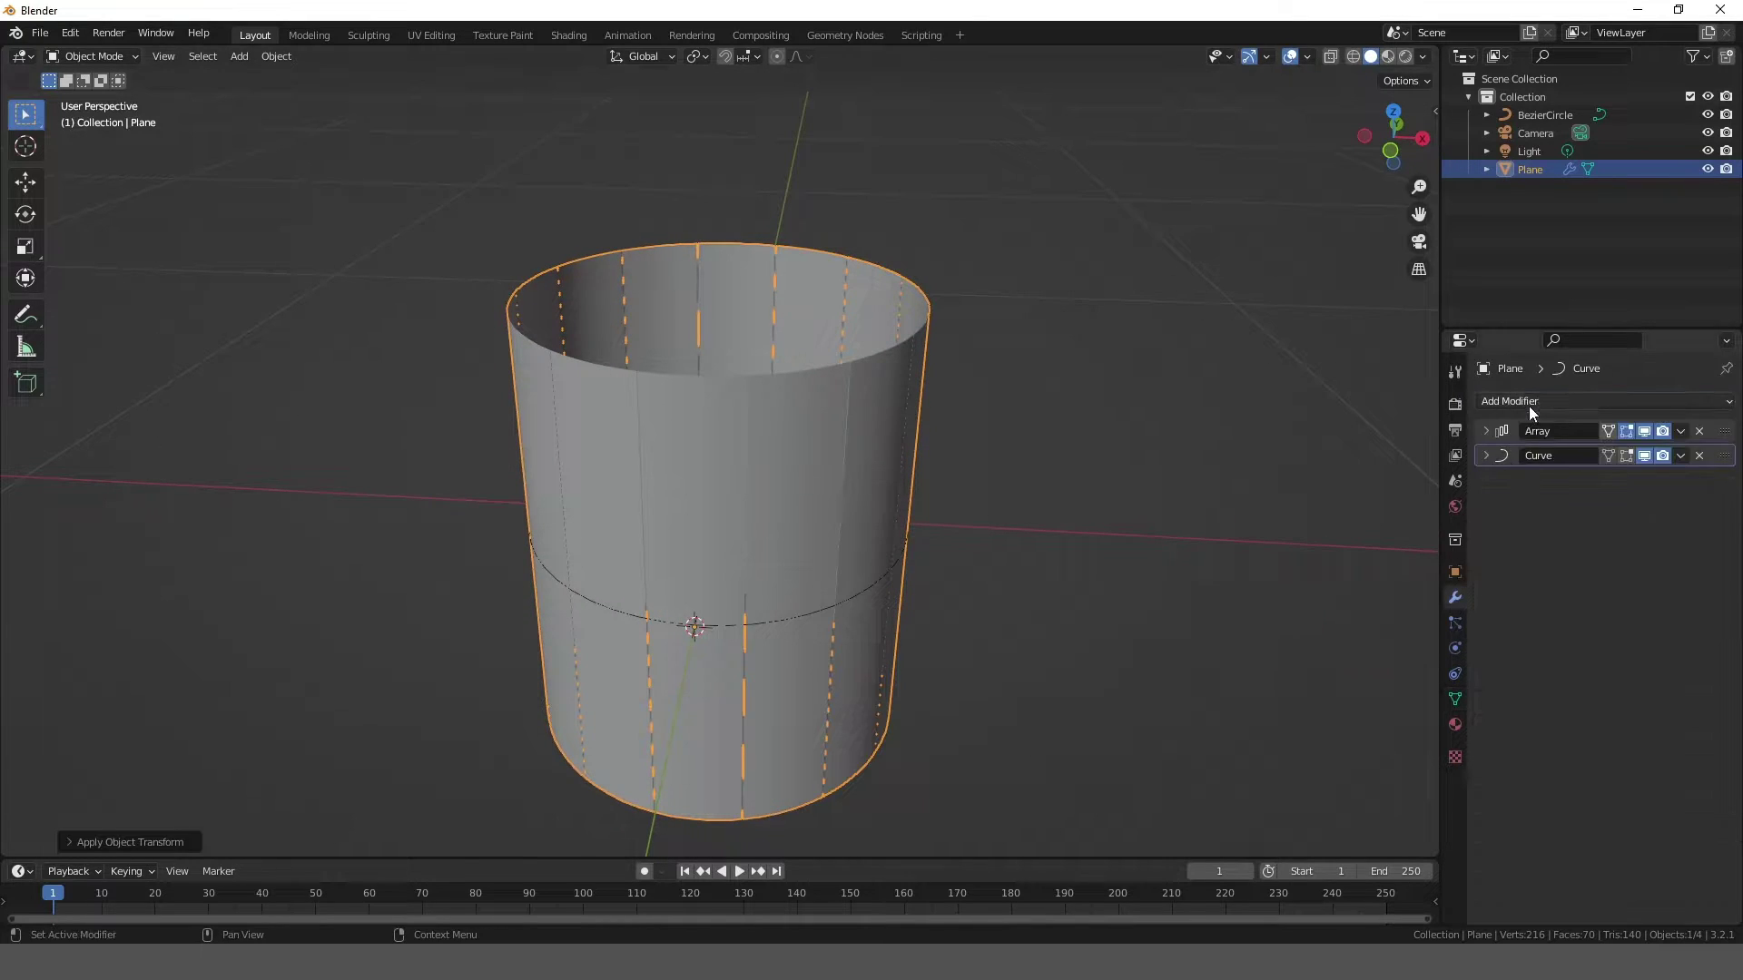
# - Add a Solidify modifier to give the ring of planks thickness
pyautogui.click(1528, 402)
pyautogui.click(1380, 714)
pyautogui.scroll(1, 1053, 548)
pyautogui.scroll(-1, 1053, 548)
pyautogui.moveTo(1053, 549); pyautogui.dragTo(1007, 546, button='middle')
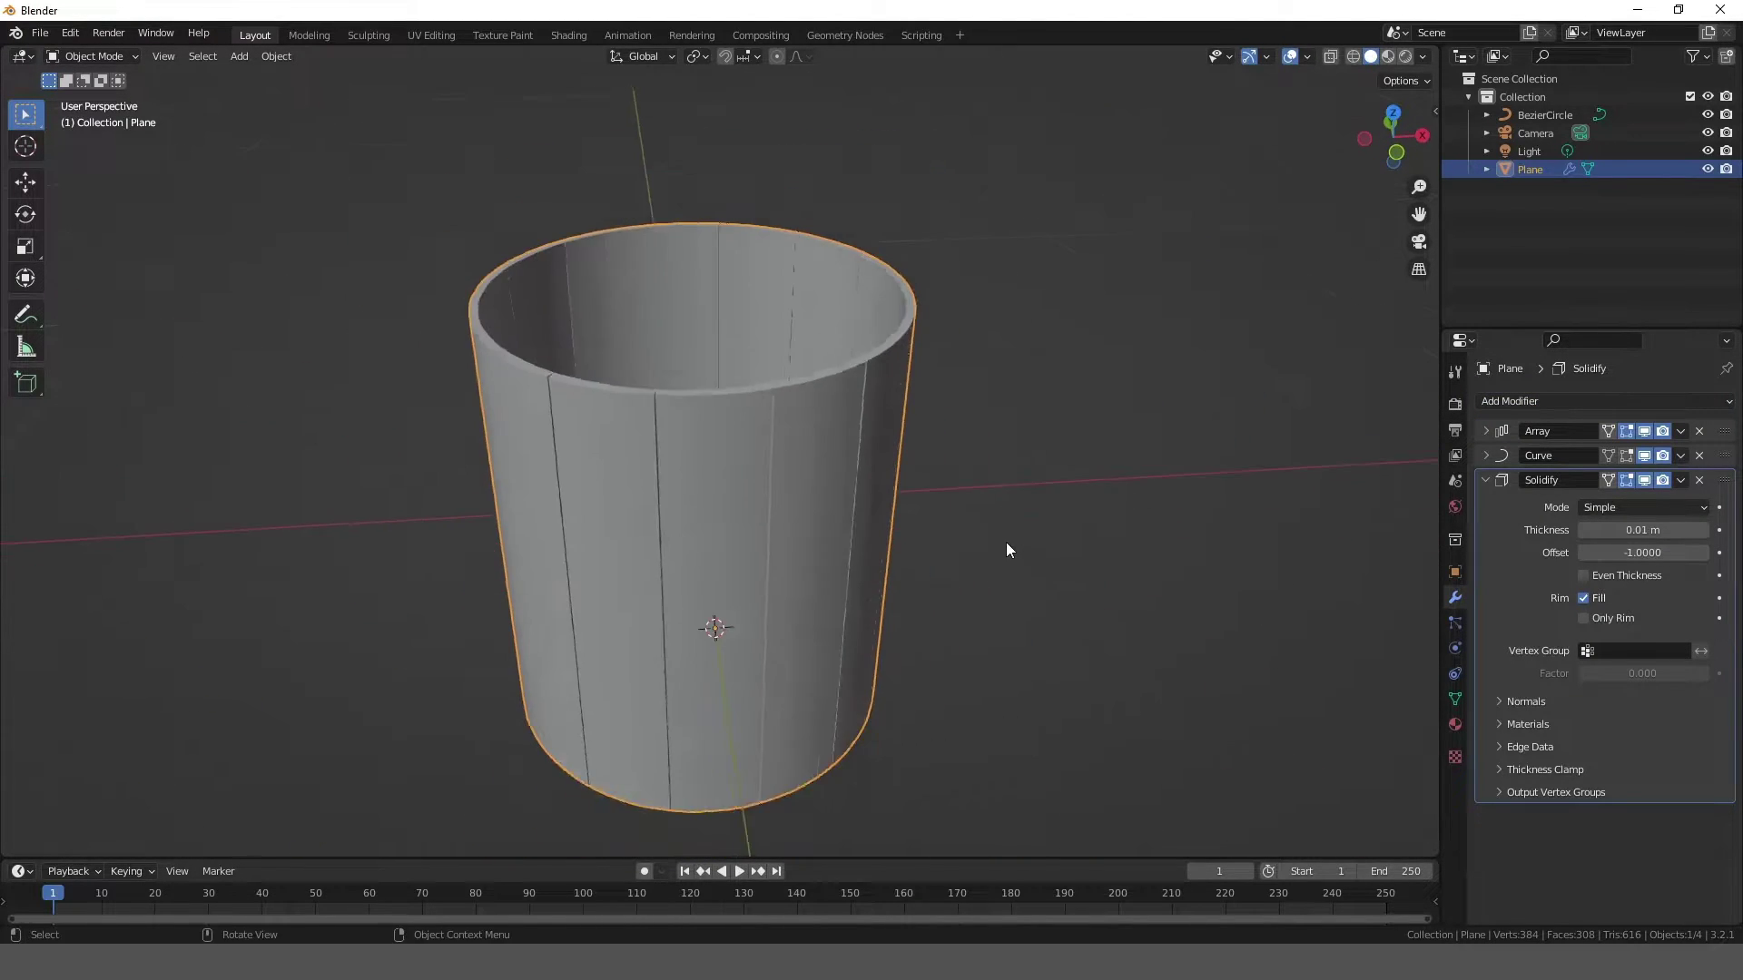
# - Apply the Array and Curve modifiers, keeping the Solidify modifier live
pyautogui.press('KP_1')
pyautogui.scroll(-1, 987, 512)
pyautogui.click(1486, 480)
pyautogui.click(1486, 456)
pyautogui.click(1486, 431)
pyautogui.click(1680, 432)
pyautogui.click(1611, 452)
pyautogui.click(1681, 433)
pyautogui.click(1589, 452)
# - Select the bucket's upper rim in edit mode and scale it outward by about 1.2 to flare the walls
pyautogui.press('Tab')
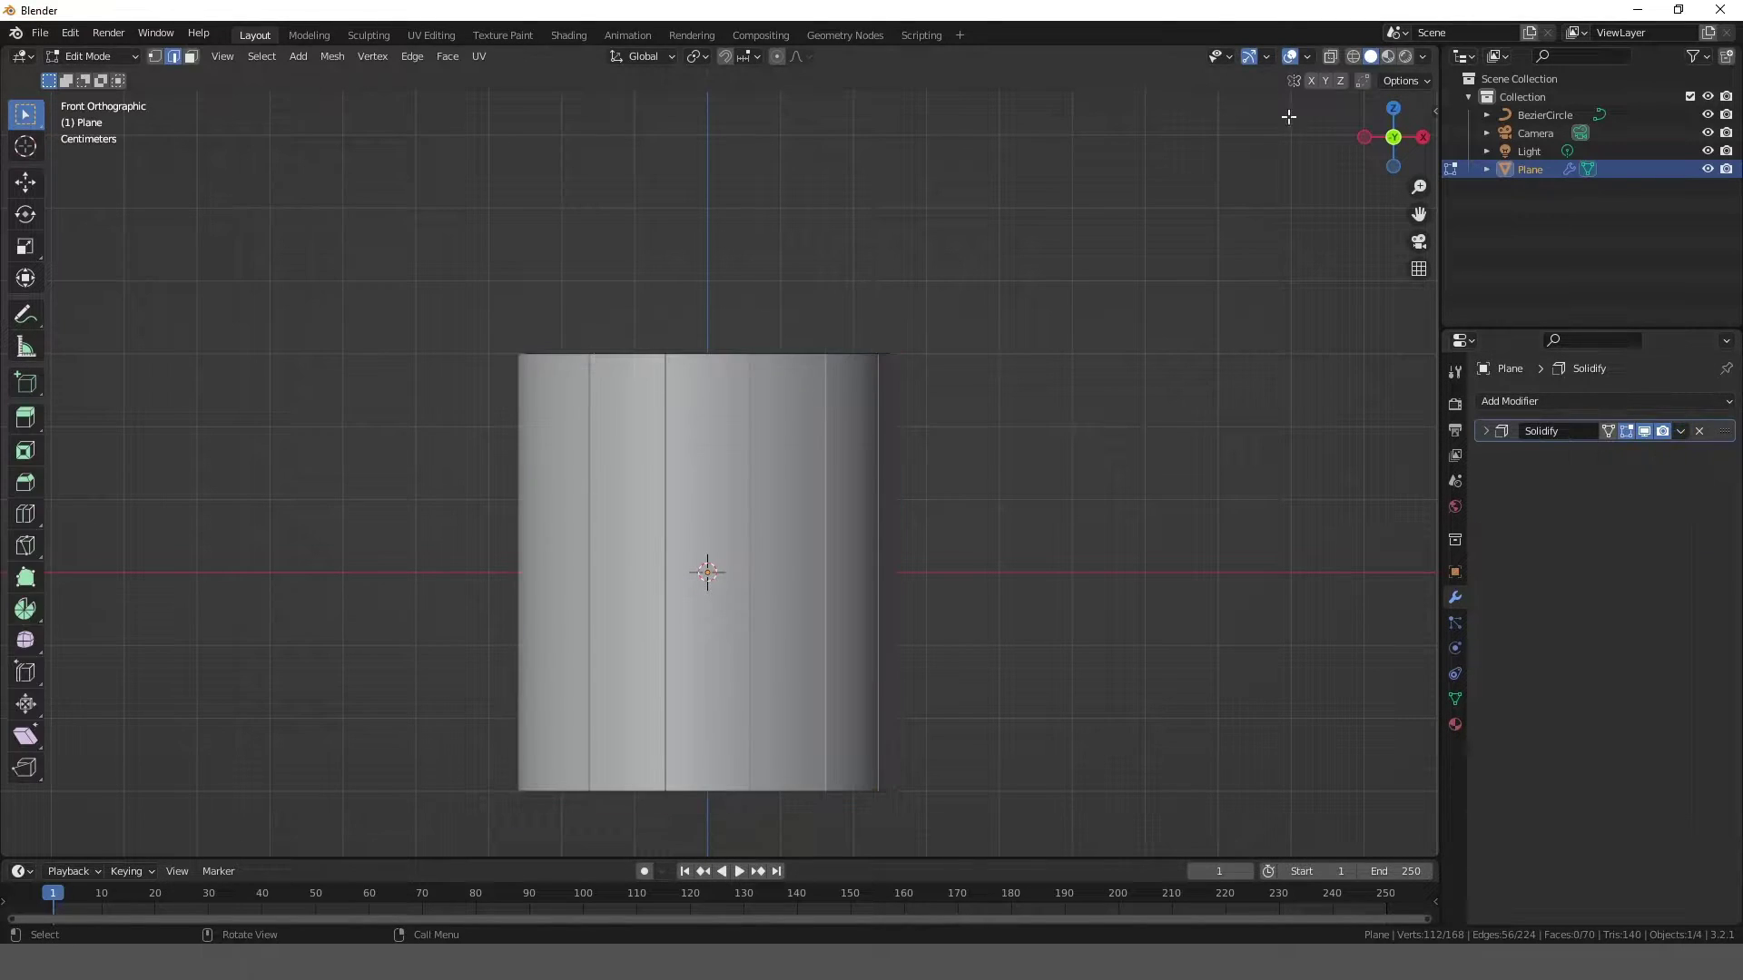
pyautogui.hotkey('alt', 'z')
pyautogui.moveTo(452, 332); pyautogui.dragTo(1035, 391)
pyautogui.scroll(1, 1024, 386)
pyautogui.press('s')
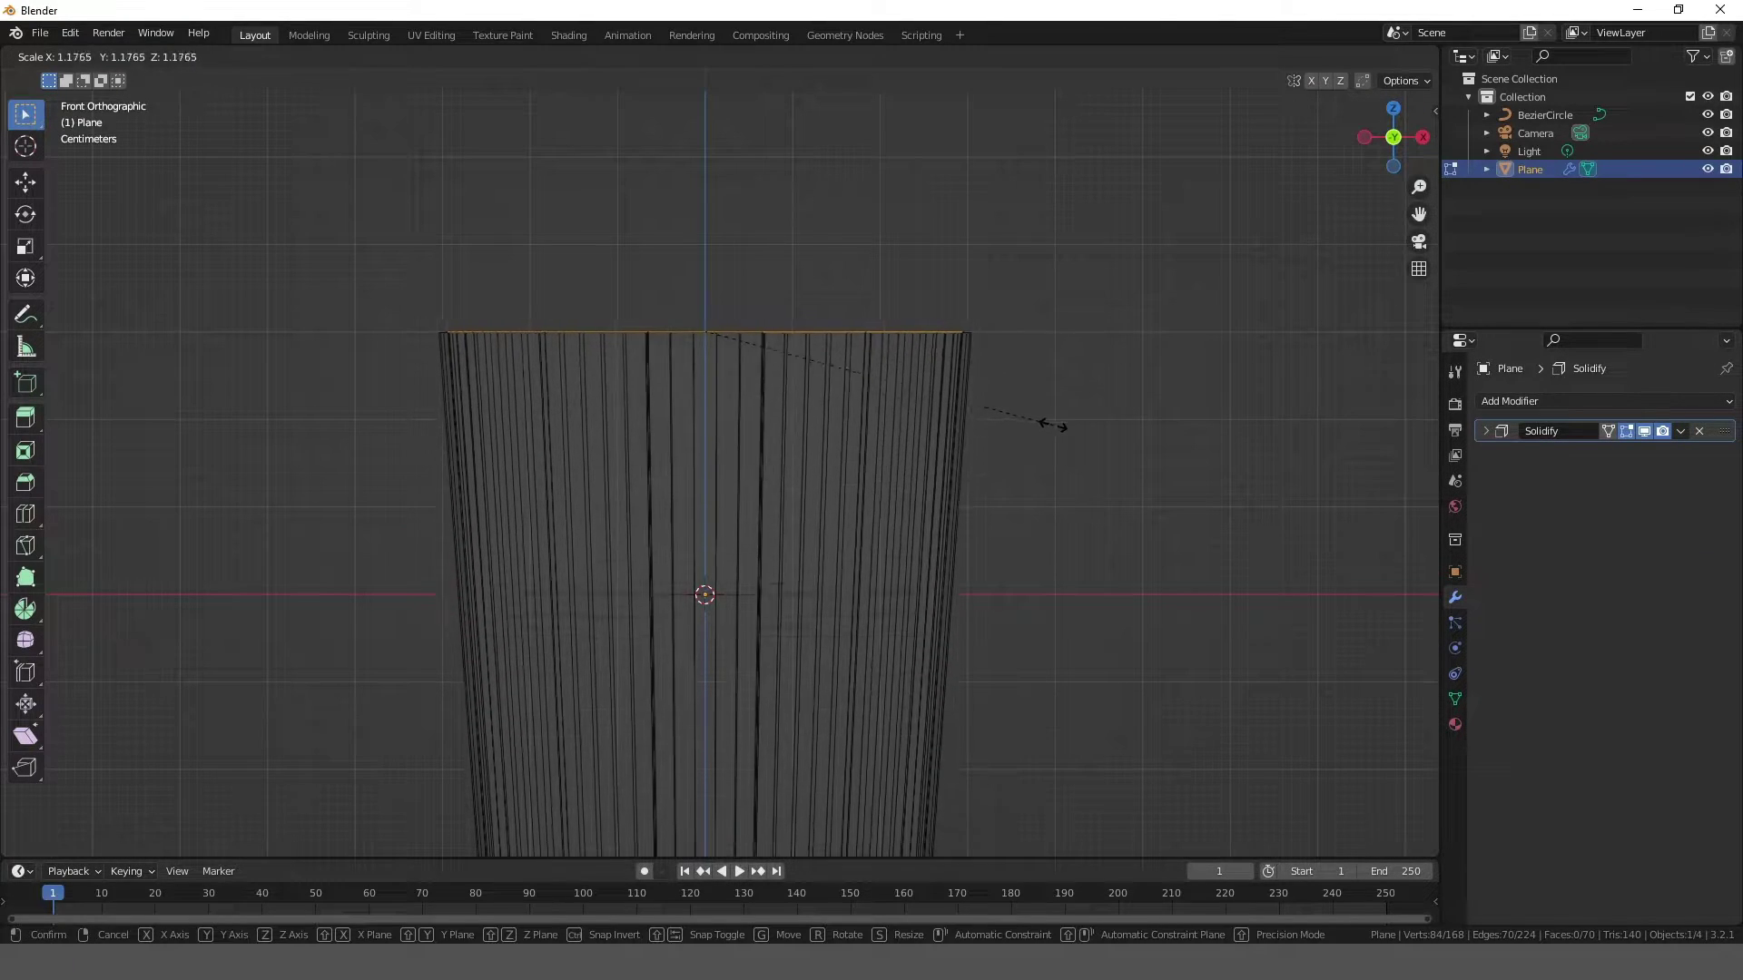
pyautogui.click(1067, 428)
# - Extrude the middle rim edges of the front and back planks upward to form two handle tabs
pyautogui.scroll(-2, 1004, 432)
pyautogui.press('3')
pyautogui.scroll(4, 677, 236)
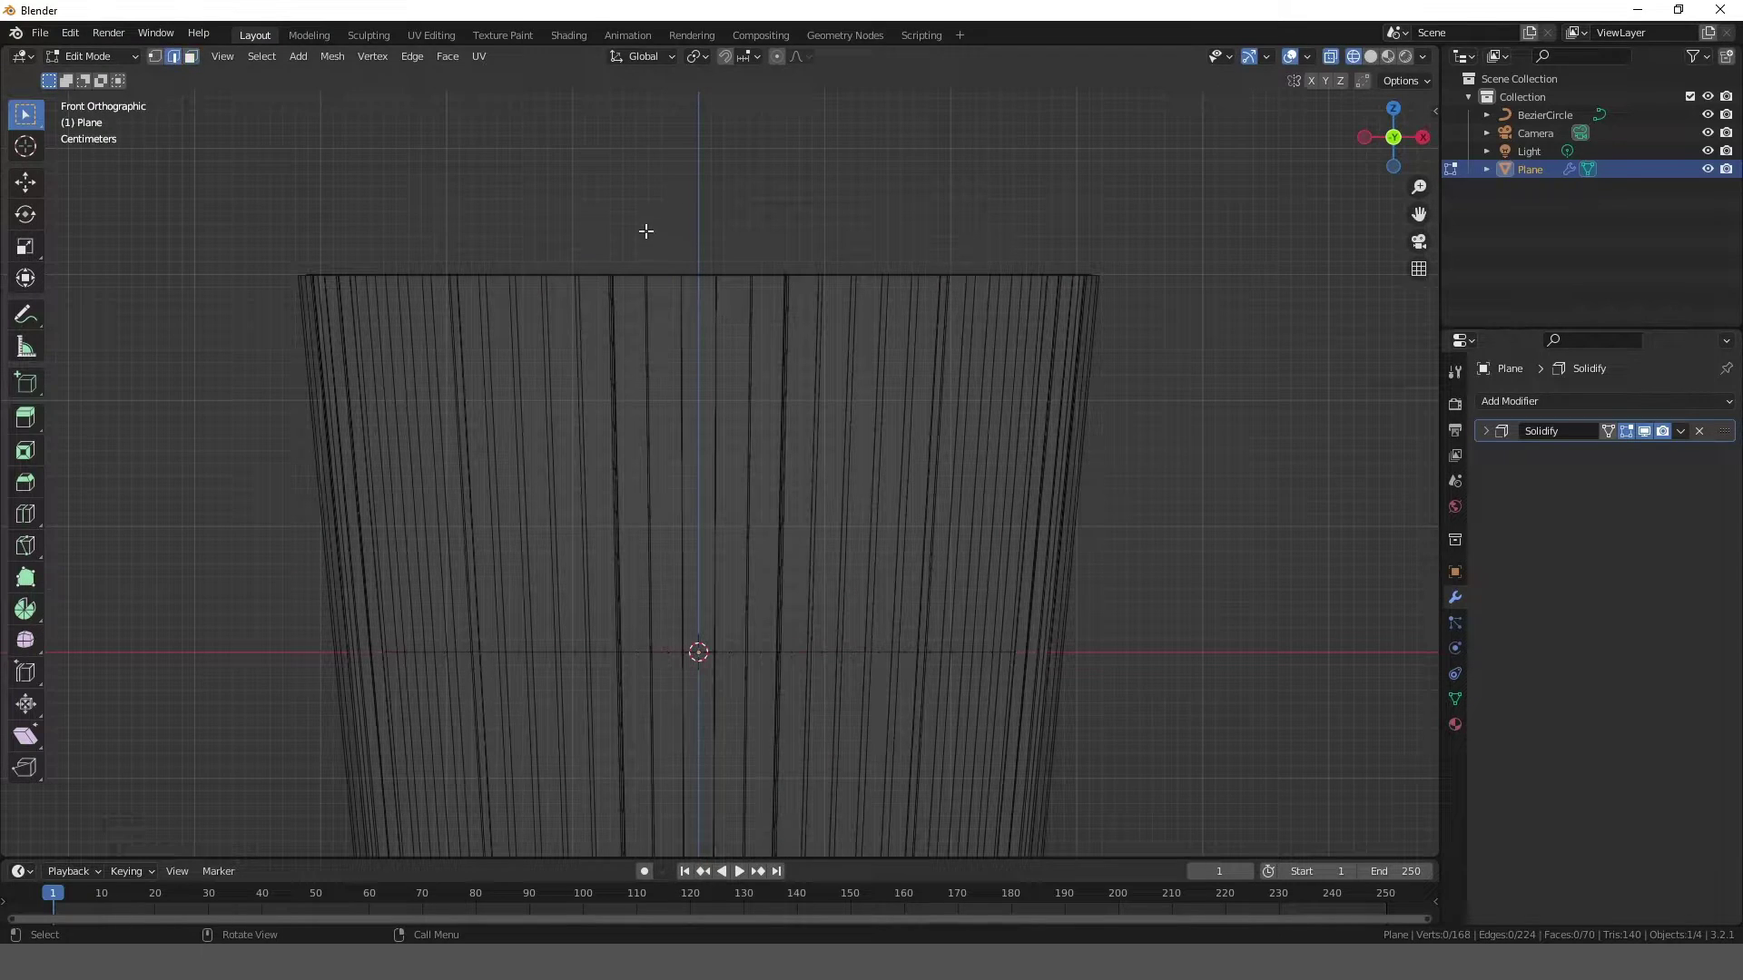
pyautogui.click(658, 243)
pyautogui.press('e')
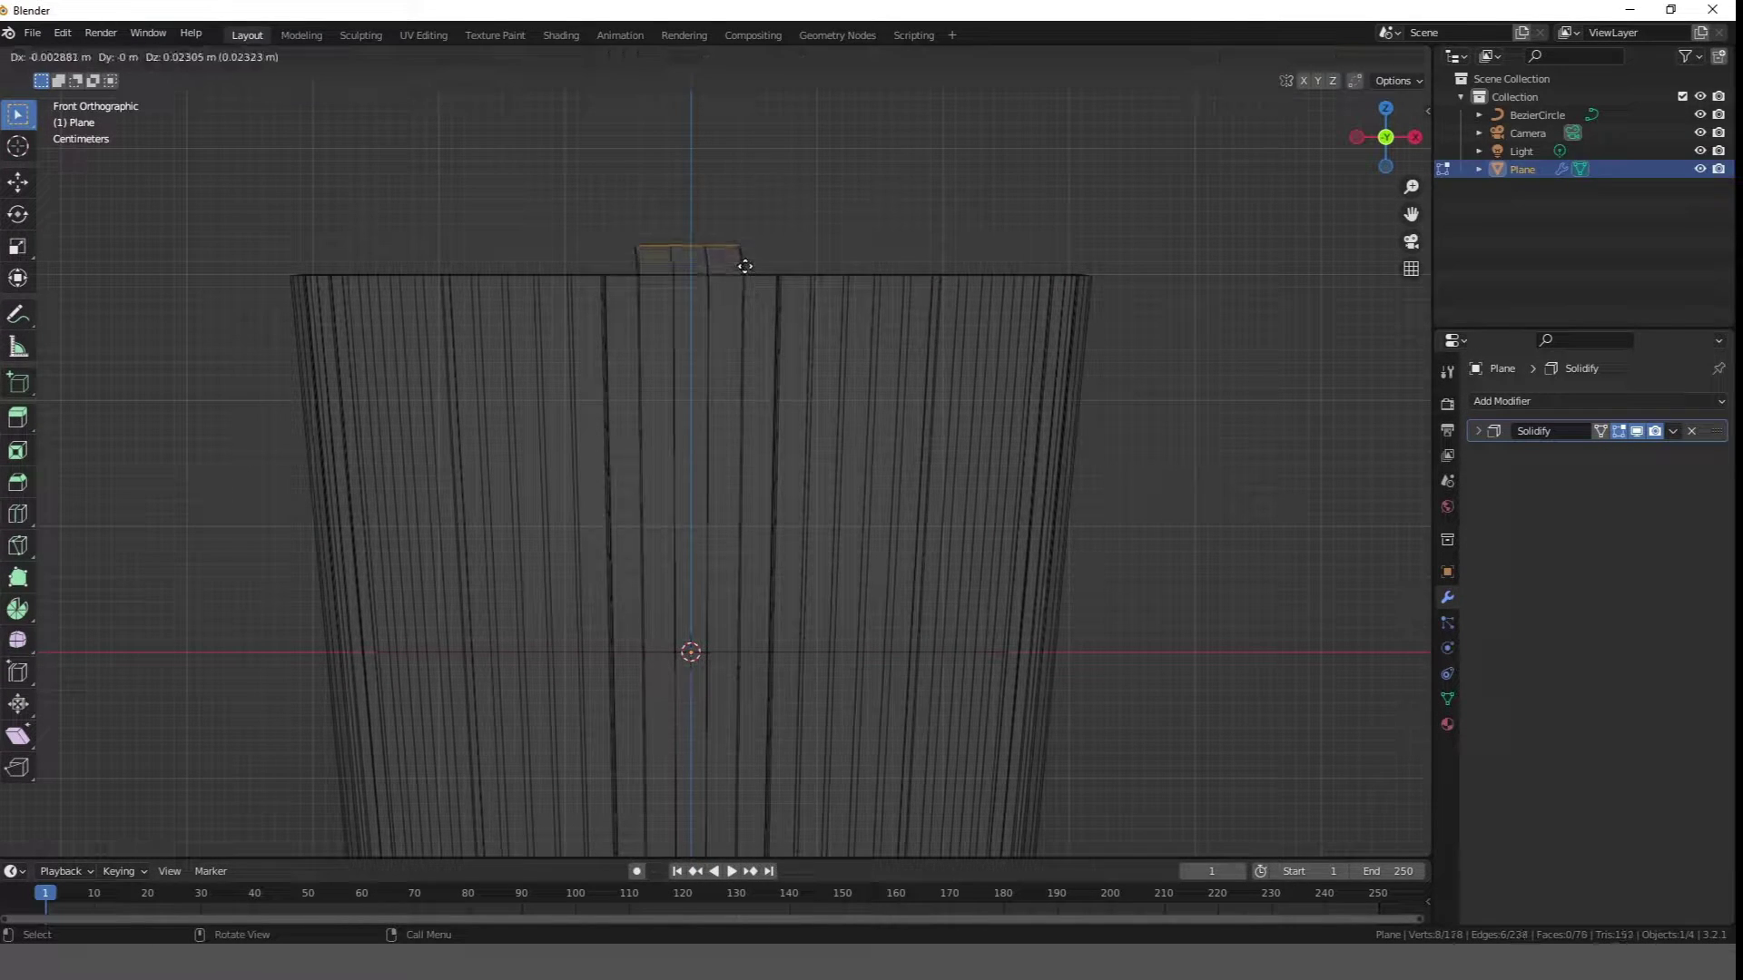
pyautogui.click(739, 204)
# - Scale the upper edges of both tabs outward along Y by about 1.02 to follow the wall slope
pyautogui.scroll(-3, 778, 304)
pyautogui.moveTo(778, 303); pyautogui.dragTo(587, 346, button='middle')
pyautogui.scroll(2, 1065, 481)
pyautogui.press('s')
pyautogui.press('y')
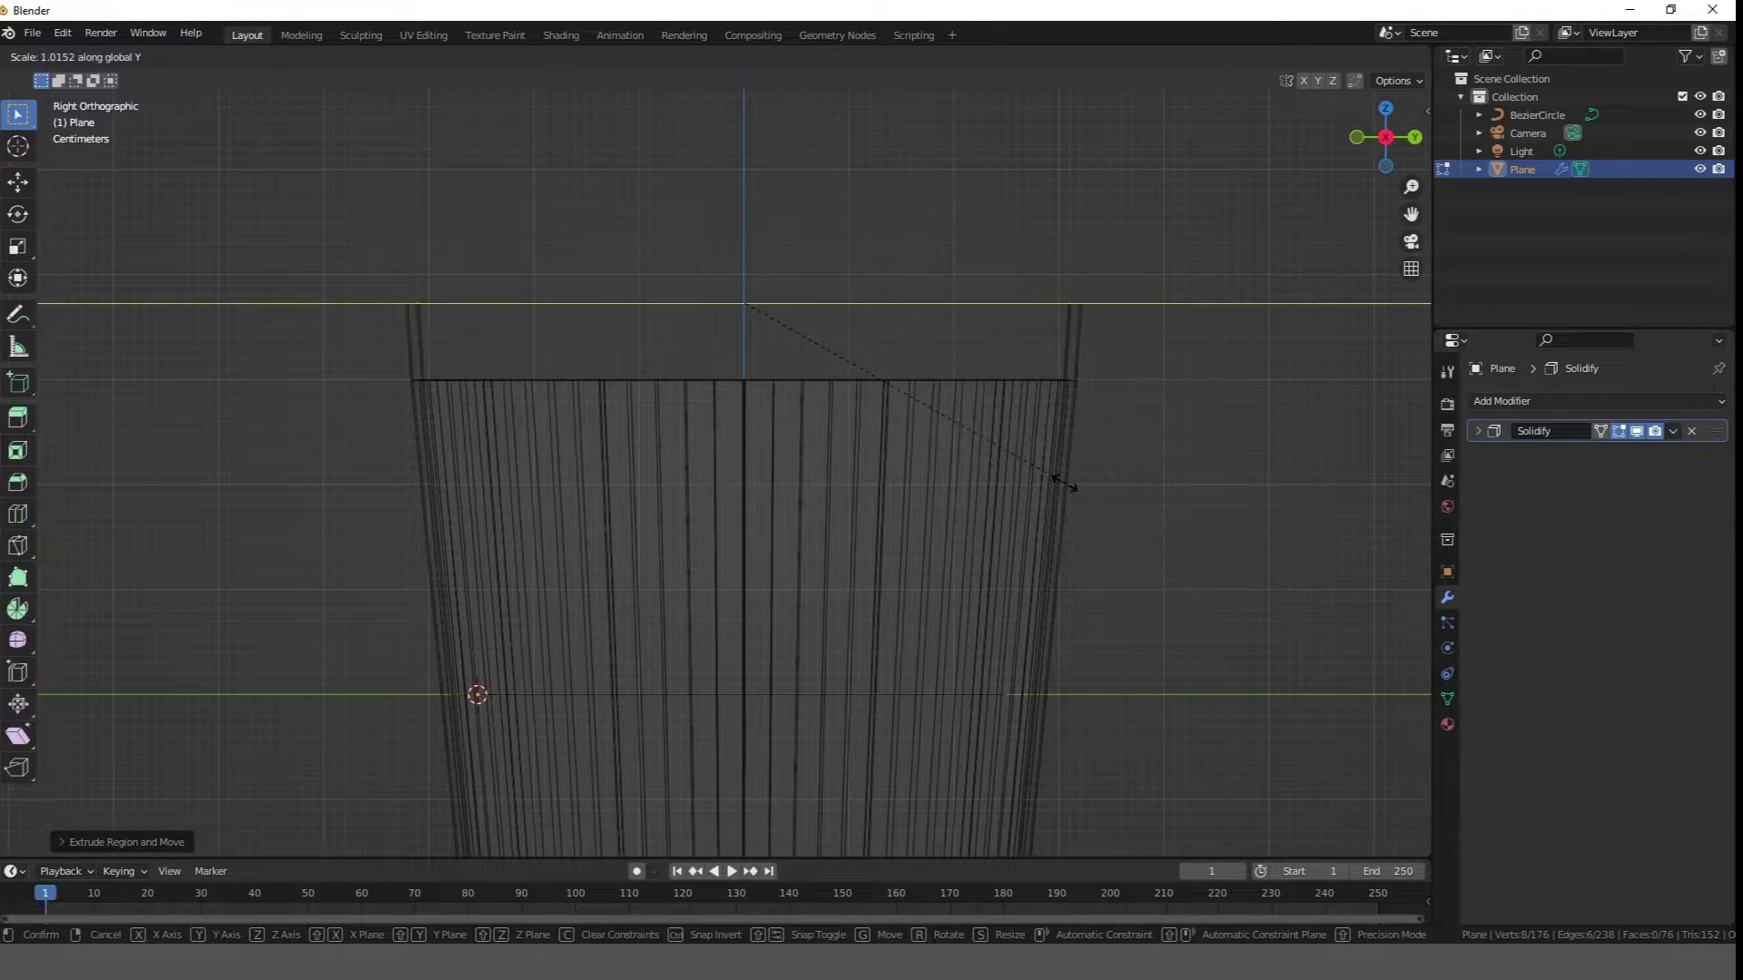
pyautogui.click(1065, 483)
# - Round the upper corners of both handle tabs with a vertex bevel
pyautogui.click(1362, 56)
pyautogui.moveTo(744, 363); pyautogui.dragTo(836, 439, button='middle')
pyautogui.scroll(-2, 836, 439)
pyautogui.scroll(3, 771, 454)
pyautogui.moveTo(740, 467)
pyautogui.mouseDown(button='middle')
pyautogui.moveTo(716, 503)
pyautogui.moveTo(681, 506)
pyautogui.moveTo(888, 541)
pyautogui.mouseUp(button='middle')
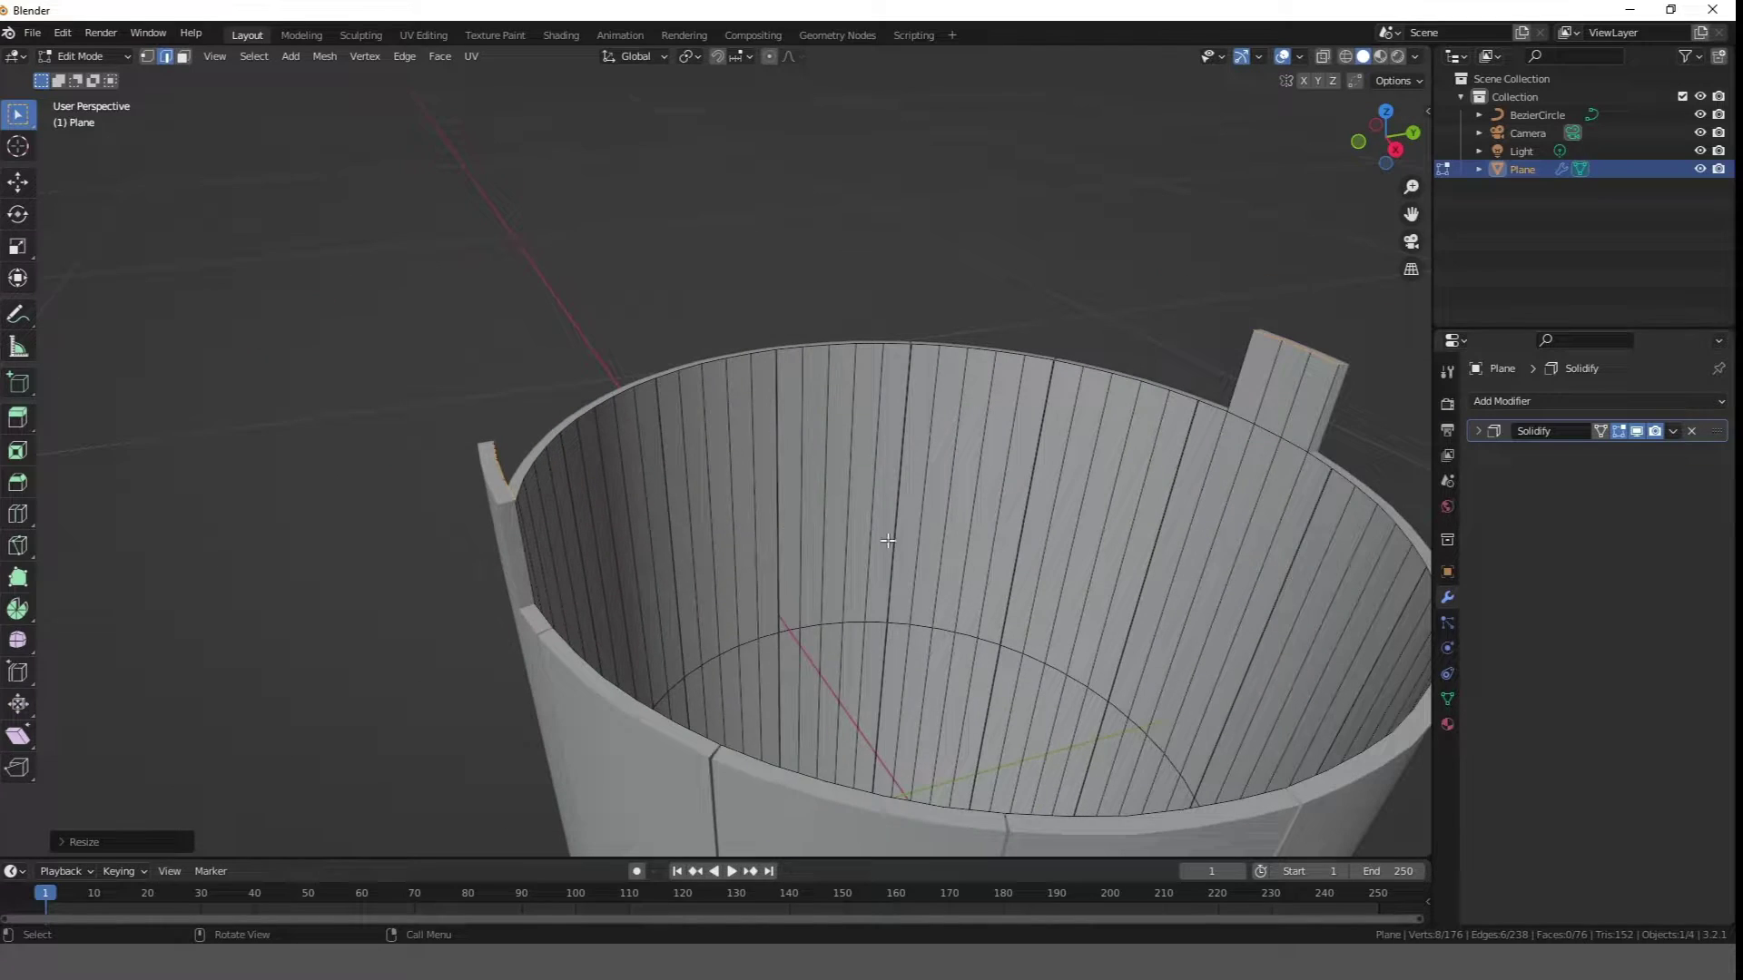
pyautogui.keyDown('shift'); pyautogui.click(1335, 366); pyautogui.keyUp('shift')
pyautogui.moveTo(1151, 369); pyautogui.dragTo(464, 359, button='middle')
pyautogui.hotkey('ctrl', 'shift', 'b')
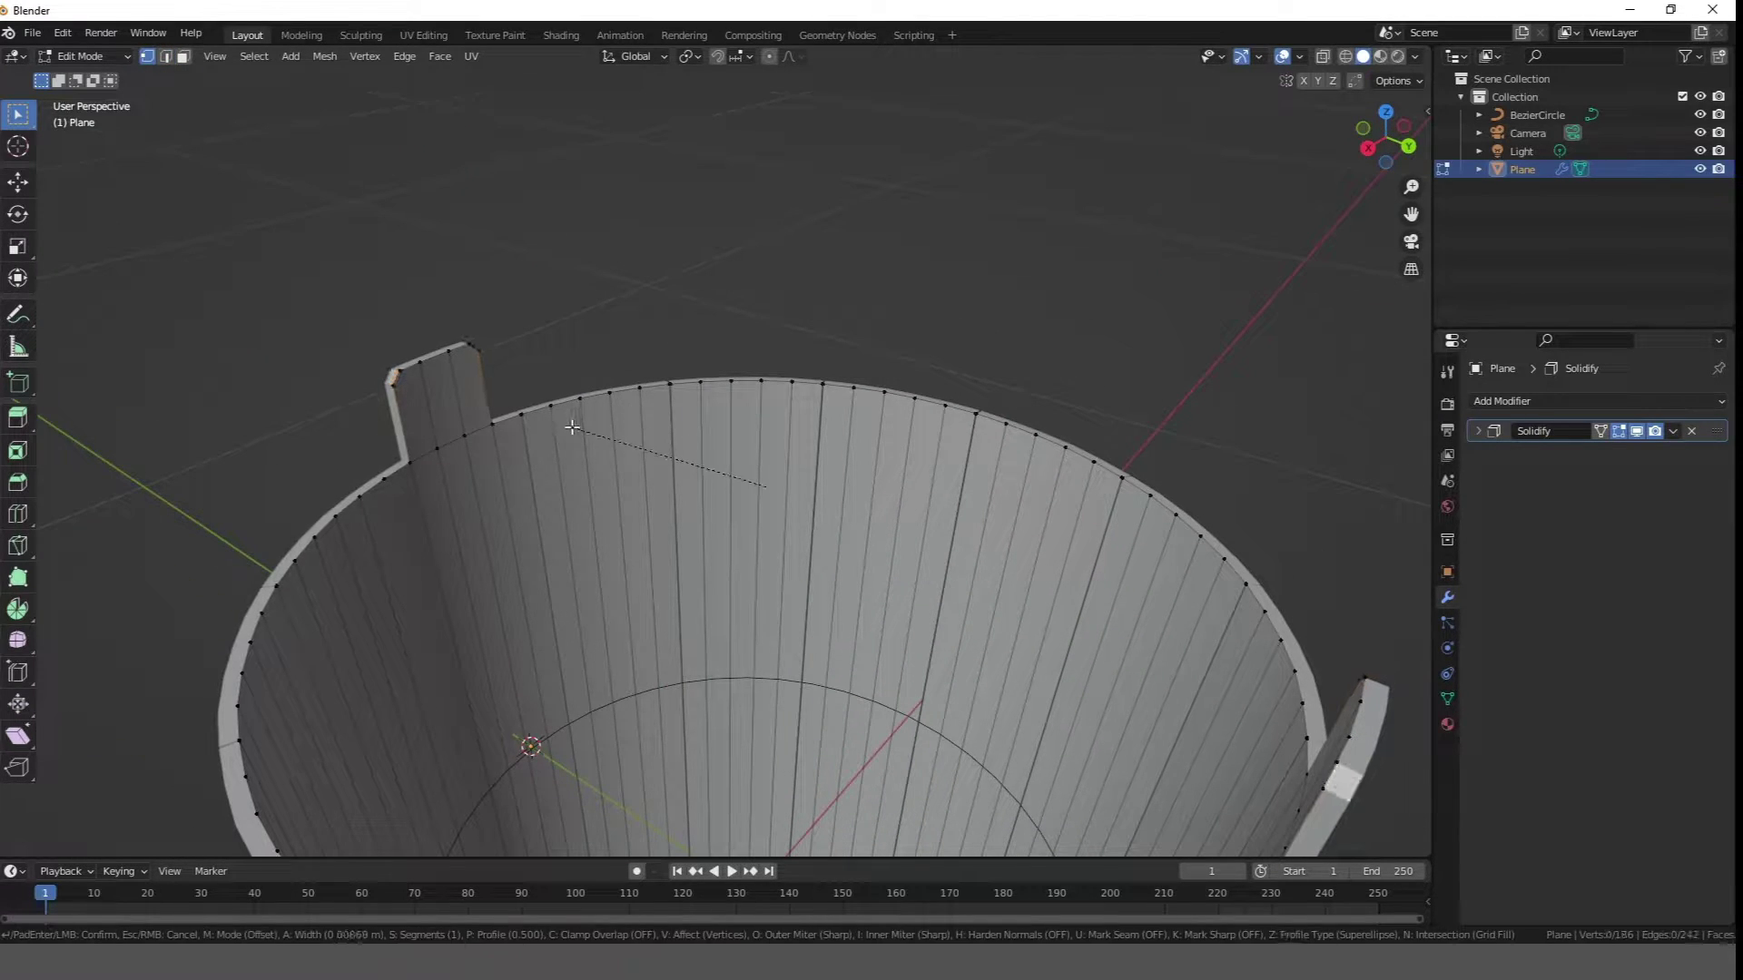
pyautogui.click(552, 441)
pyautogui.press('Tab')
# - Cut horizontal lines across the handle tabs with the Knife tool to bound a square face in each centre
pyautogui.scroll(-4, 590, 454)
pyautogui.moveTo(650, 477); pyautogui.dragTo(869, 455, button='middle')
pyautogui.press('KP_1')
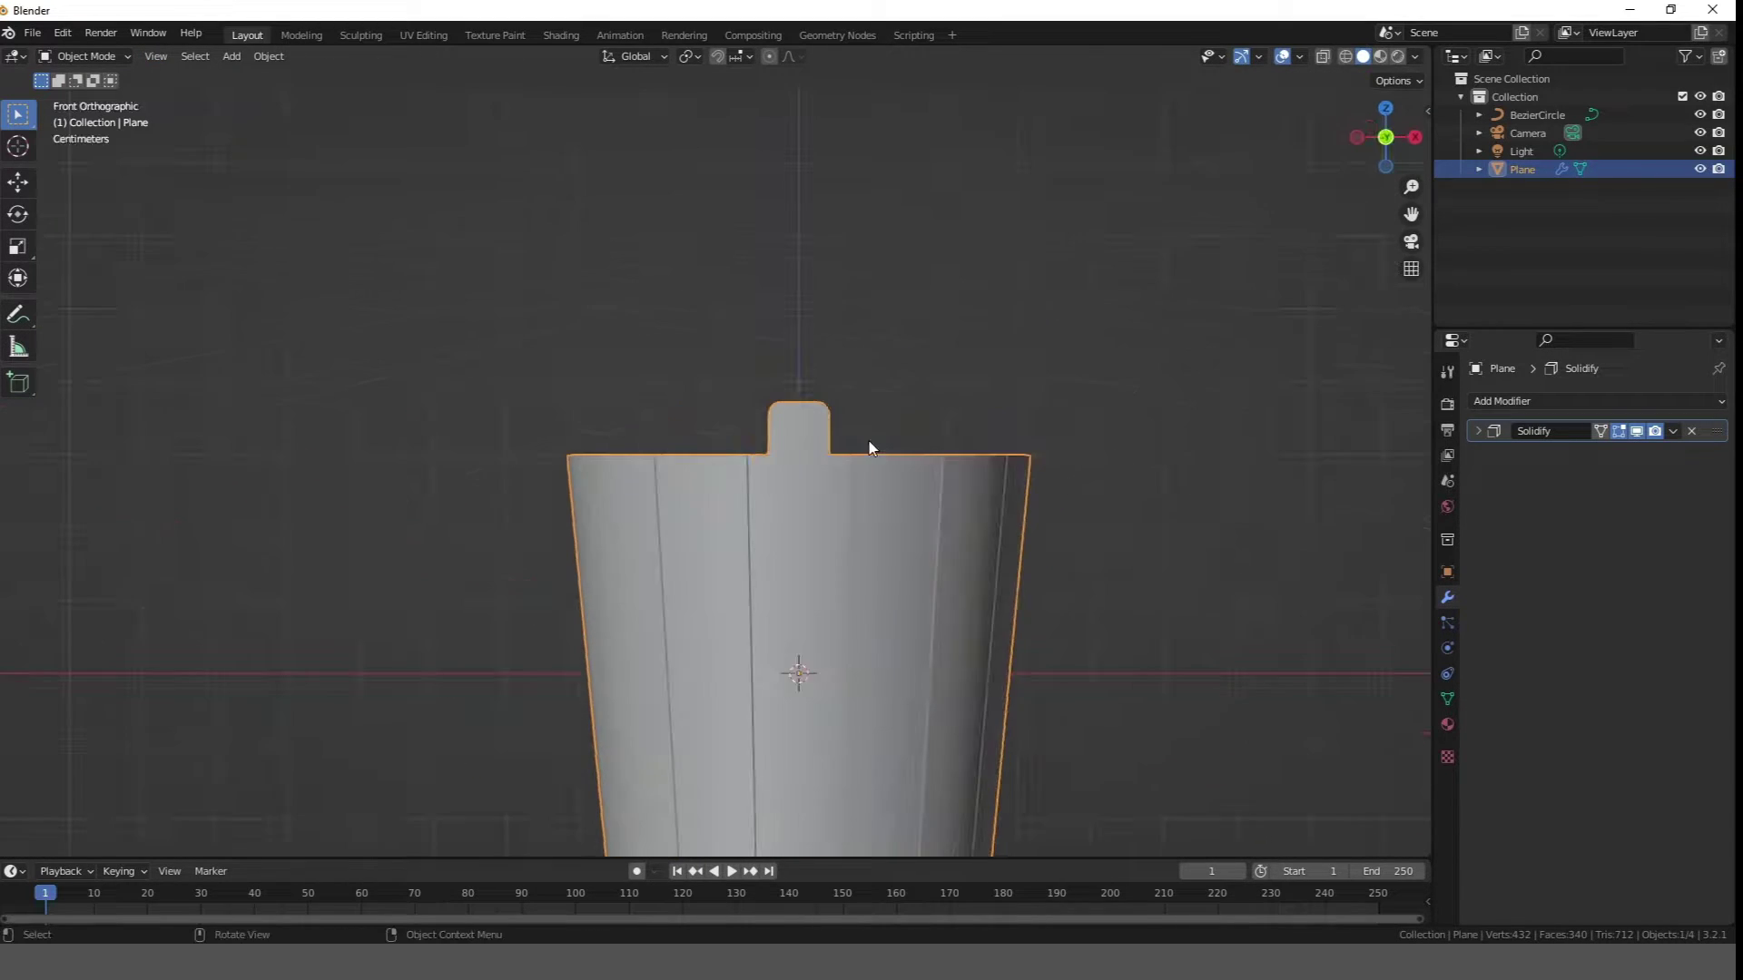
pyautogui.press('Tab')
pyautogui.scroll(4, 926, 472)
pyautogui.keyDown('shift'); pyautogui.moveTo(961, 487); pyautogui.dragTo(750, 362, button='middle'); pyautogui.keyUp('shift')
pyautogui.press('k')
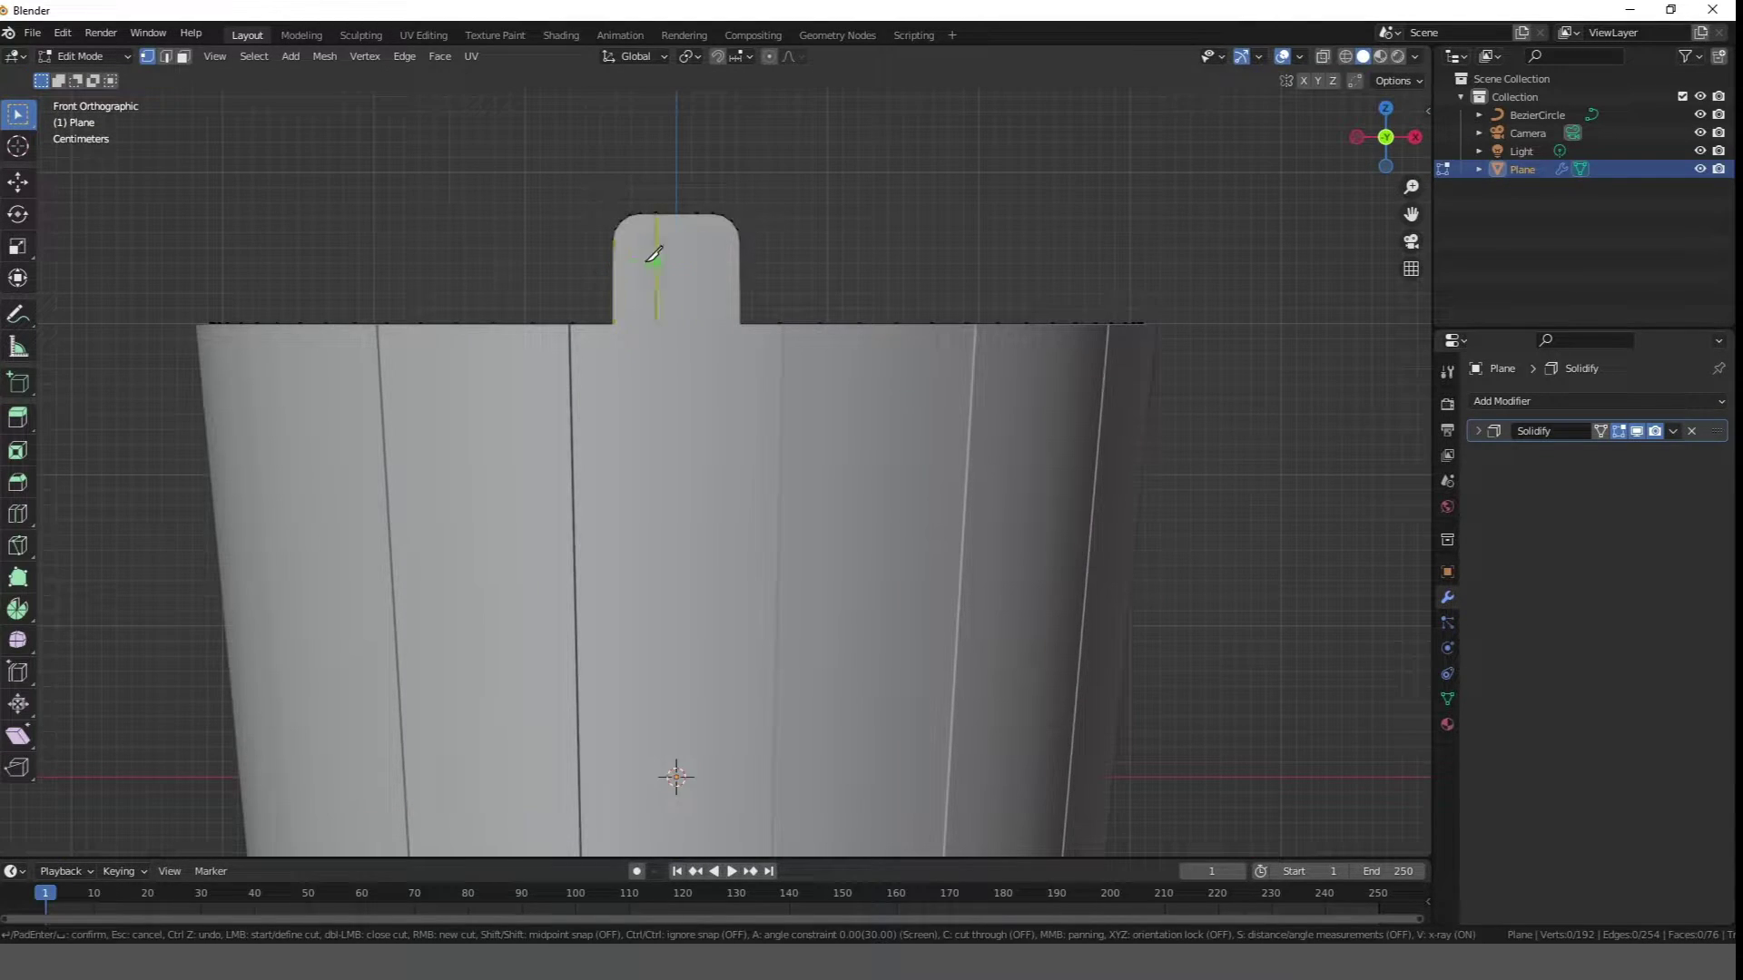
pyautogui.press('Return')
pyautogui.press('k')
pyautogui.press('Return')
pyautogui.moveTo(768, 289); pyautogui.dragTo(1002, 295, button='middle')
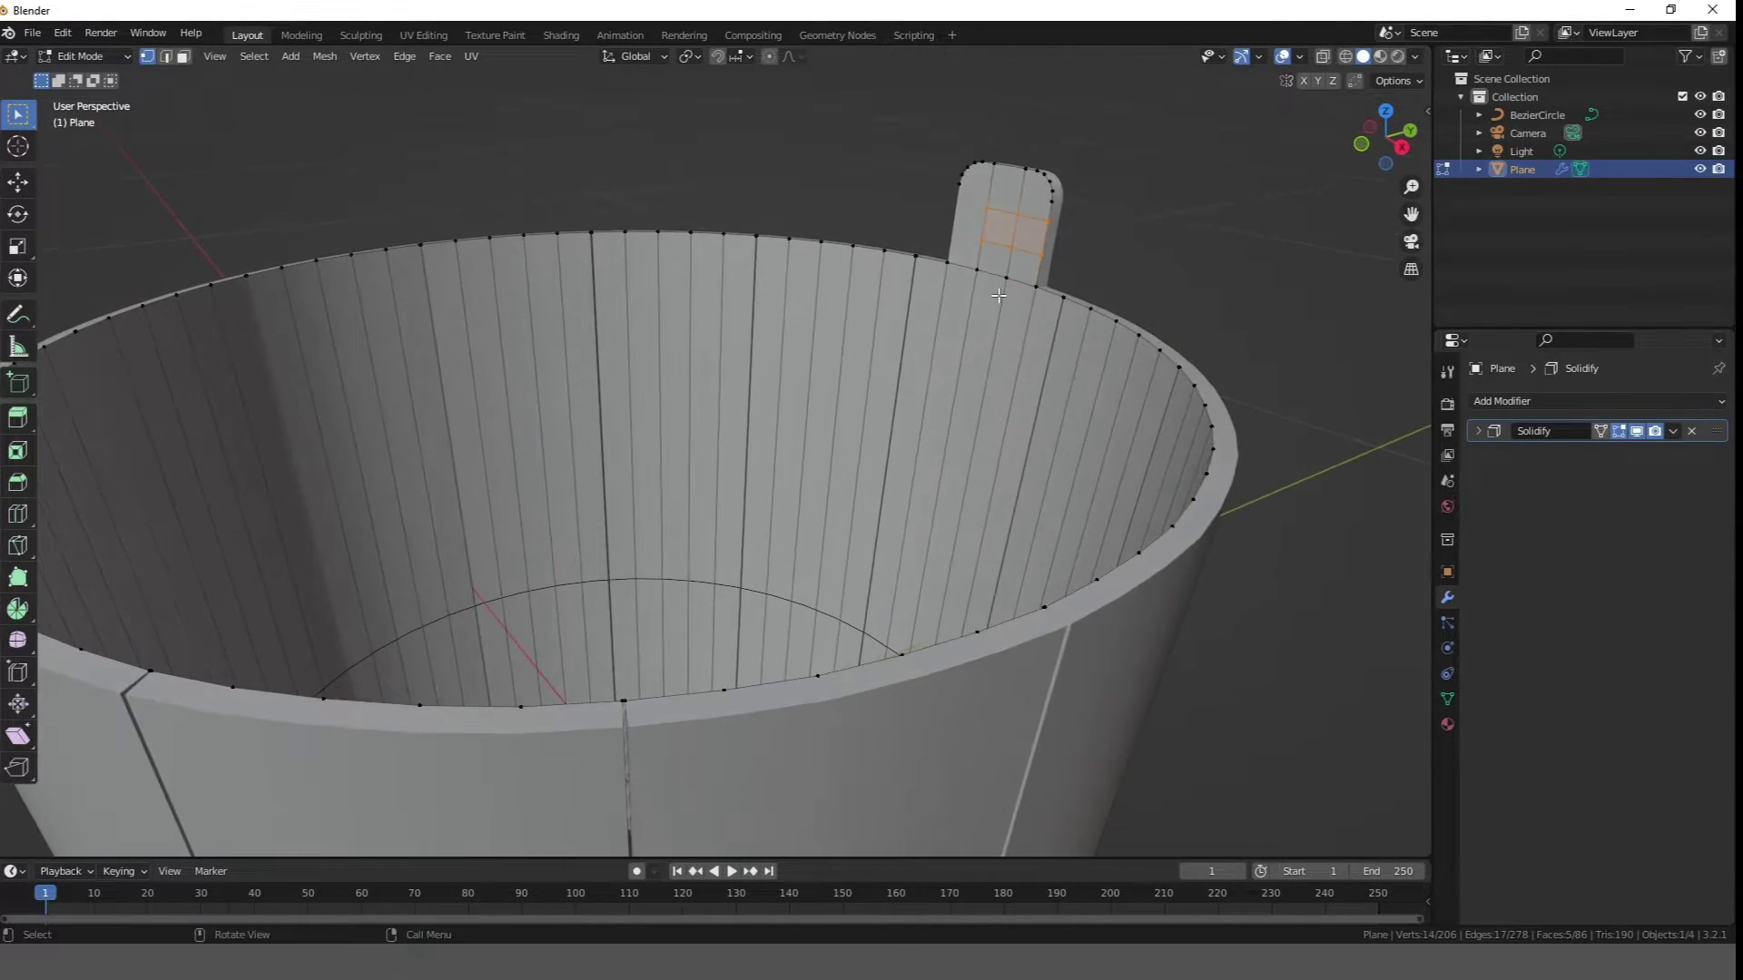
# - Subdivide the centre face of both handle tabs twice
pyautogui.press('3')
pyautogui.click(1000, 227)
pyautogui.scroll(-2, 1000, 227)
pyautogui.moveTo(690, 291); pyautogui.dragTo(590, 294, button='middle')
pyautogui.keyDown('shift'); pyautogui.click(373, 290); pyautogui.keyUp('shift')
pyautogui.moveTo(453, 313); pyautogui.dragTo(528, 326, button='middle')
pyautogui.scroll(1, 528, 326)
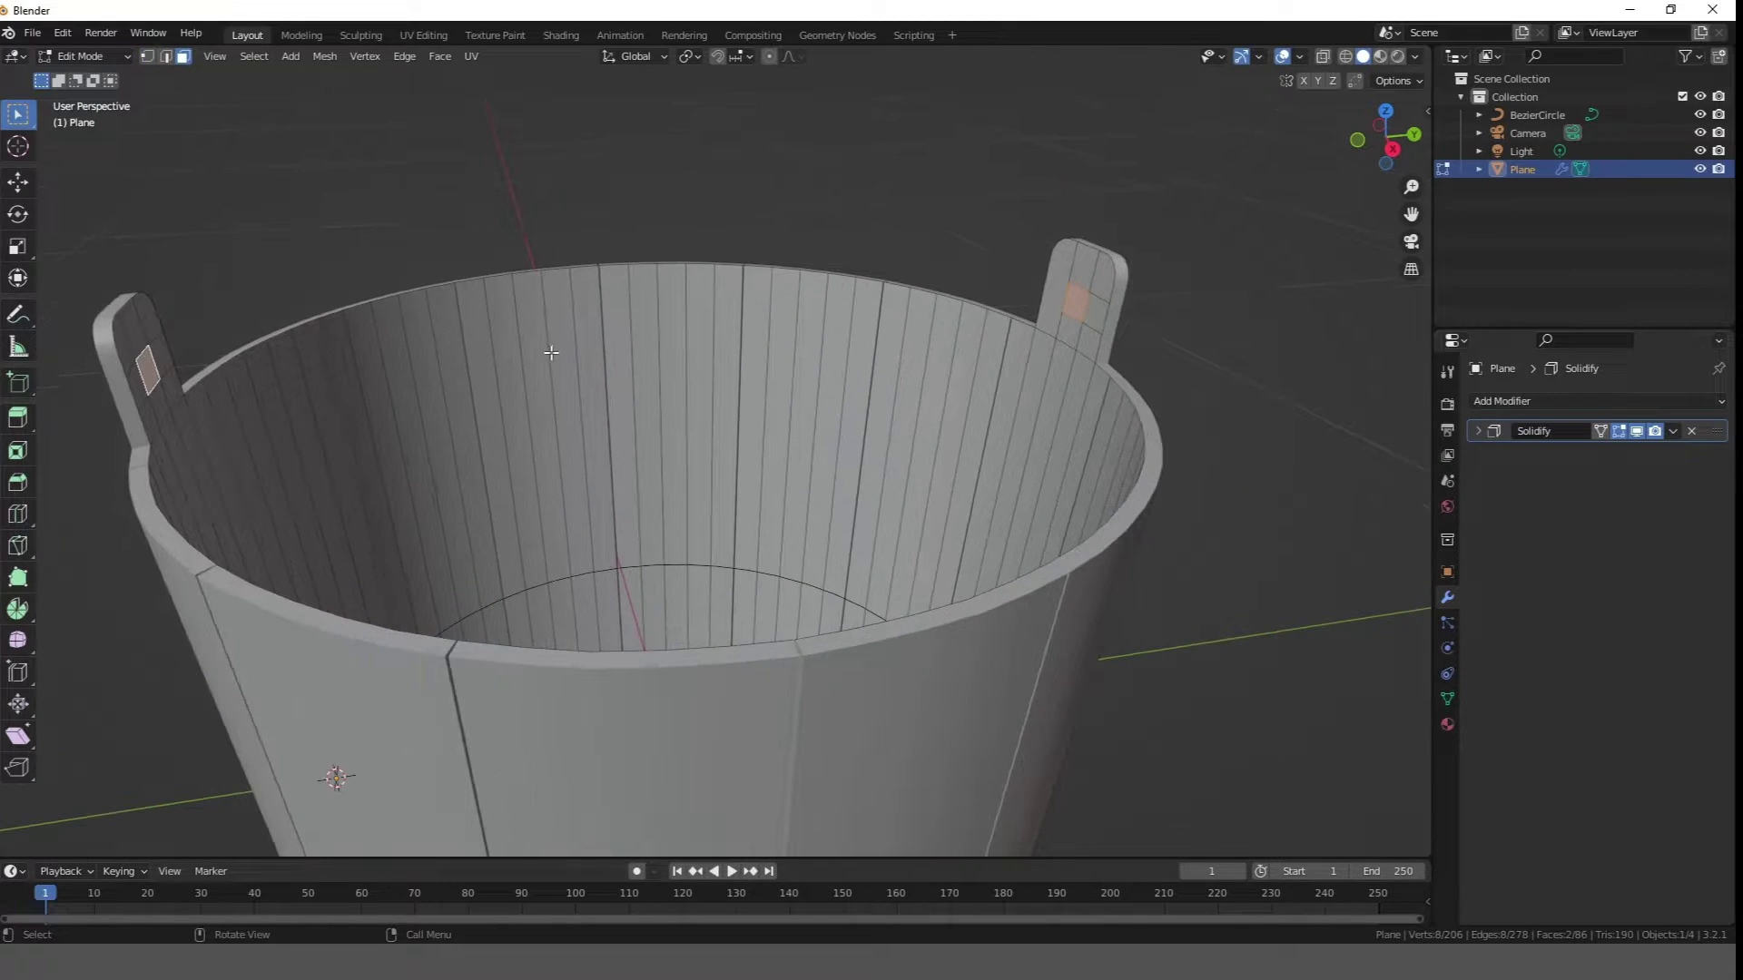
pyautogui.rightClick(550, 348)
pyautogui.click(535, 409)
pyautogui.rightClick(513, 401)
pyautogui.click(513, 401)
# - Reshape the subdivided tab faces into circles with LoopTools and delete them to open the handle holes
pyautogui.rightClick(654, 386)
pyautogui.moveTo(703, 308)
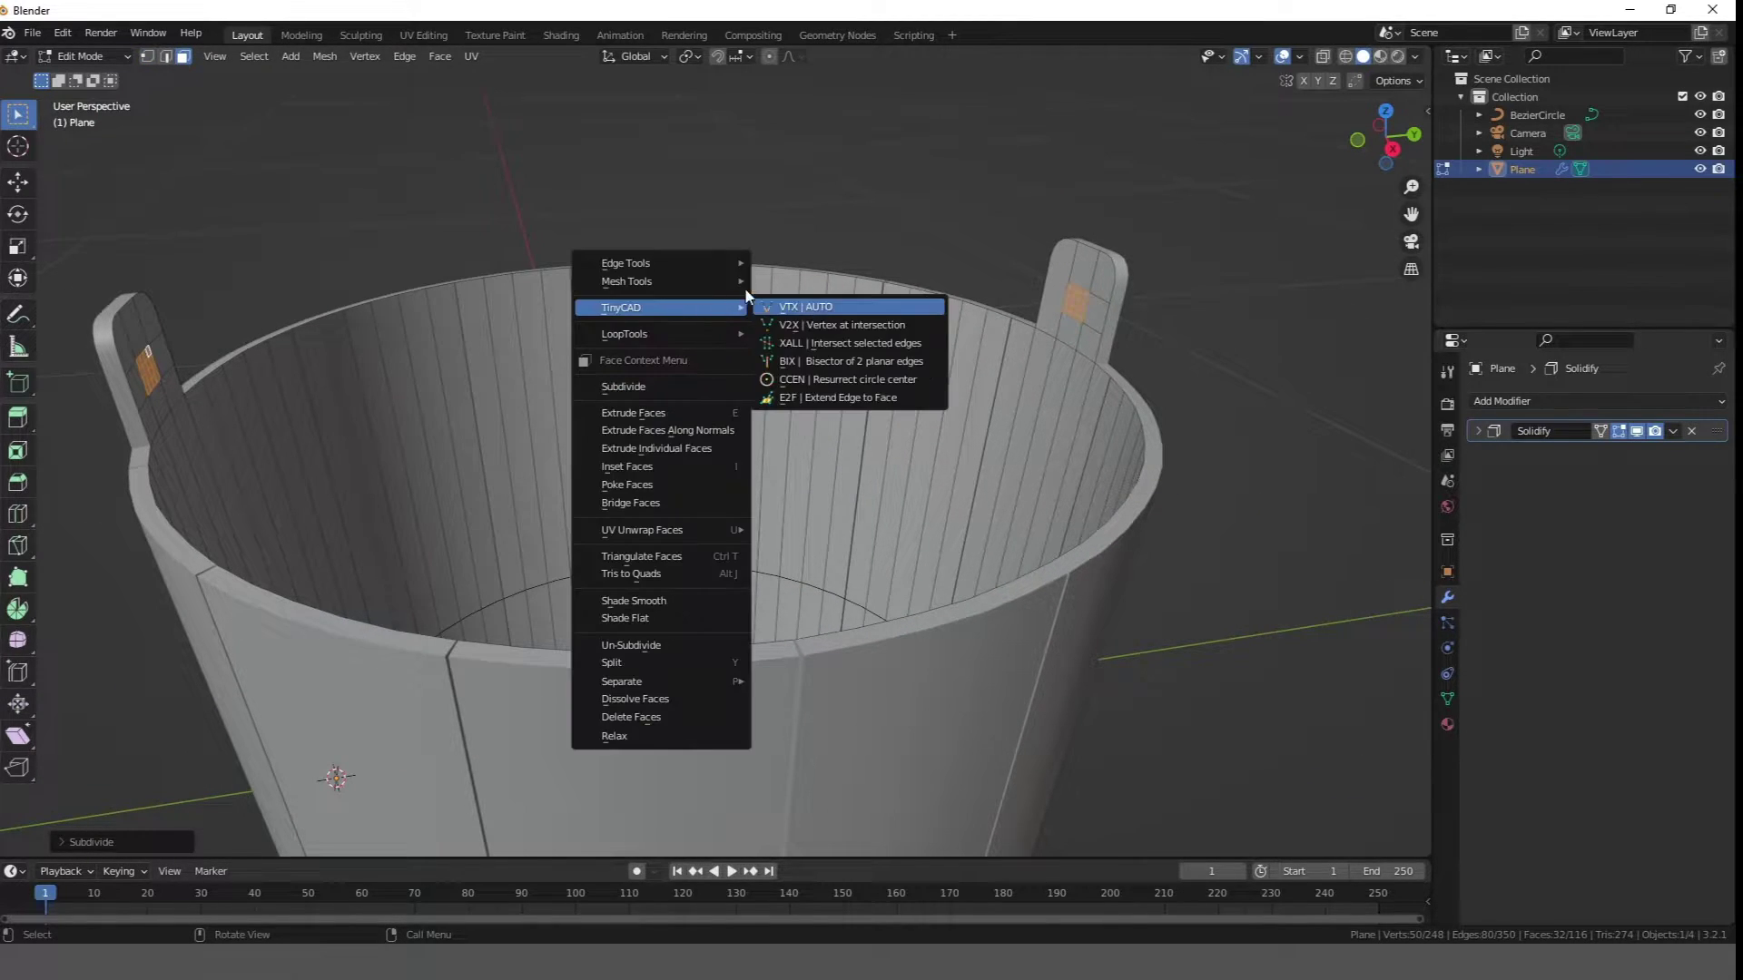
pyautogui.click(787, 349)
pyautogui.press('x')
pyautogui.click(796, 363)
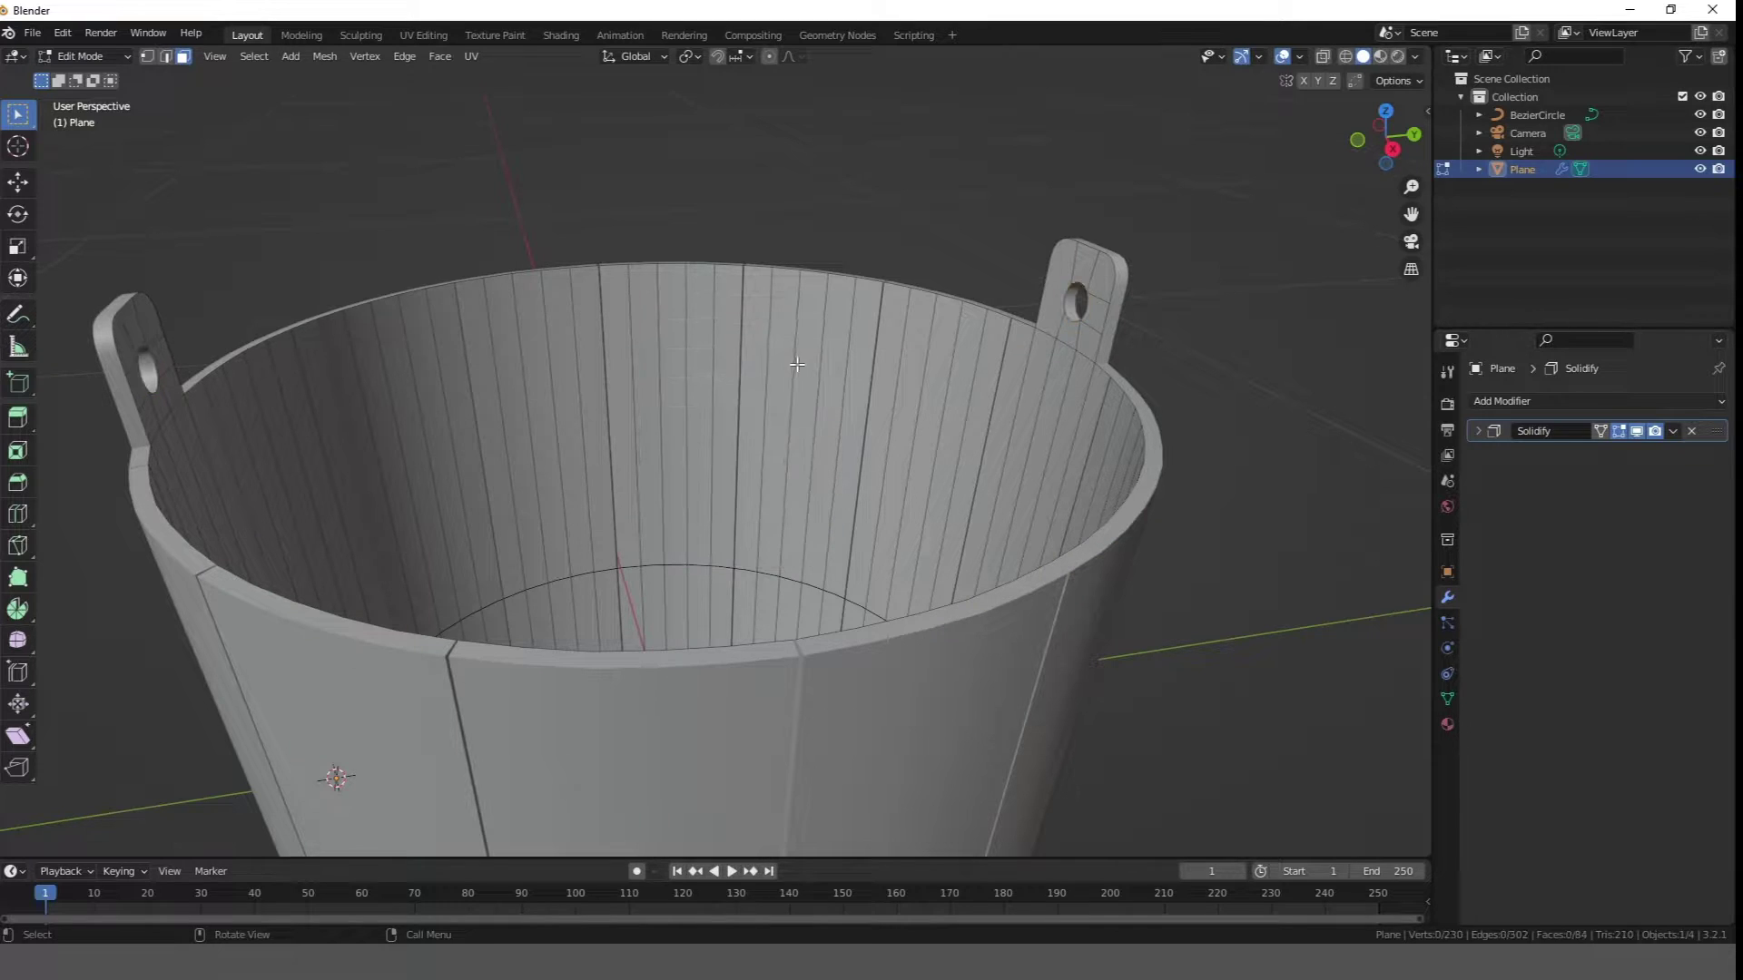
pyautogui.press('Tab')
# - Move the Bezier circle down along Z by about 0.27 m, to just above the bucket's lower edge
pyautogui.scroll(-3, 779, 363)
pyautogui.moveTo(798, 357); pyautogui.dragTo(844, 542, button='middle')
pyautogui.scroll(-2, 857, 444)
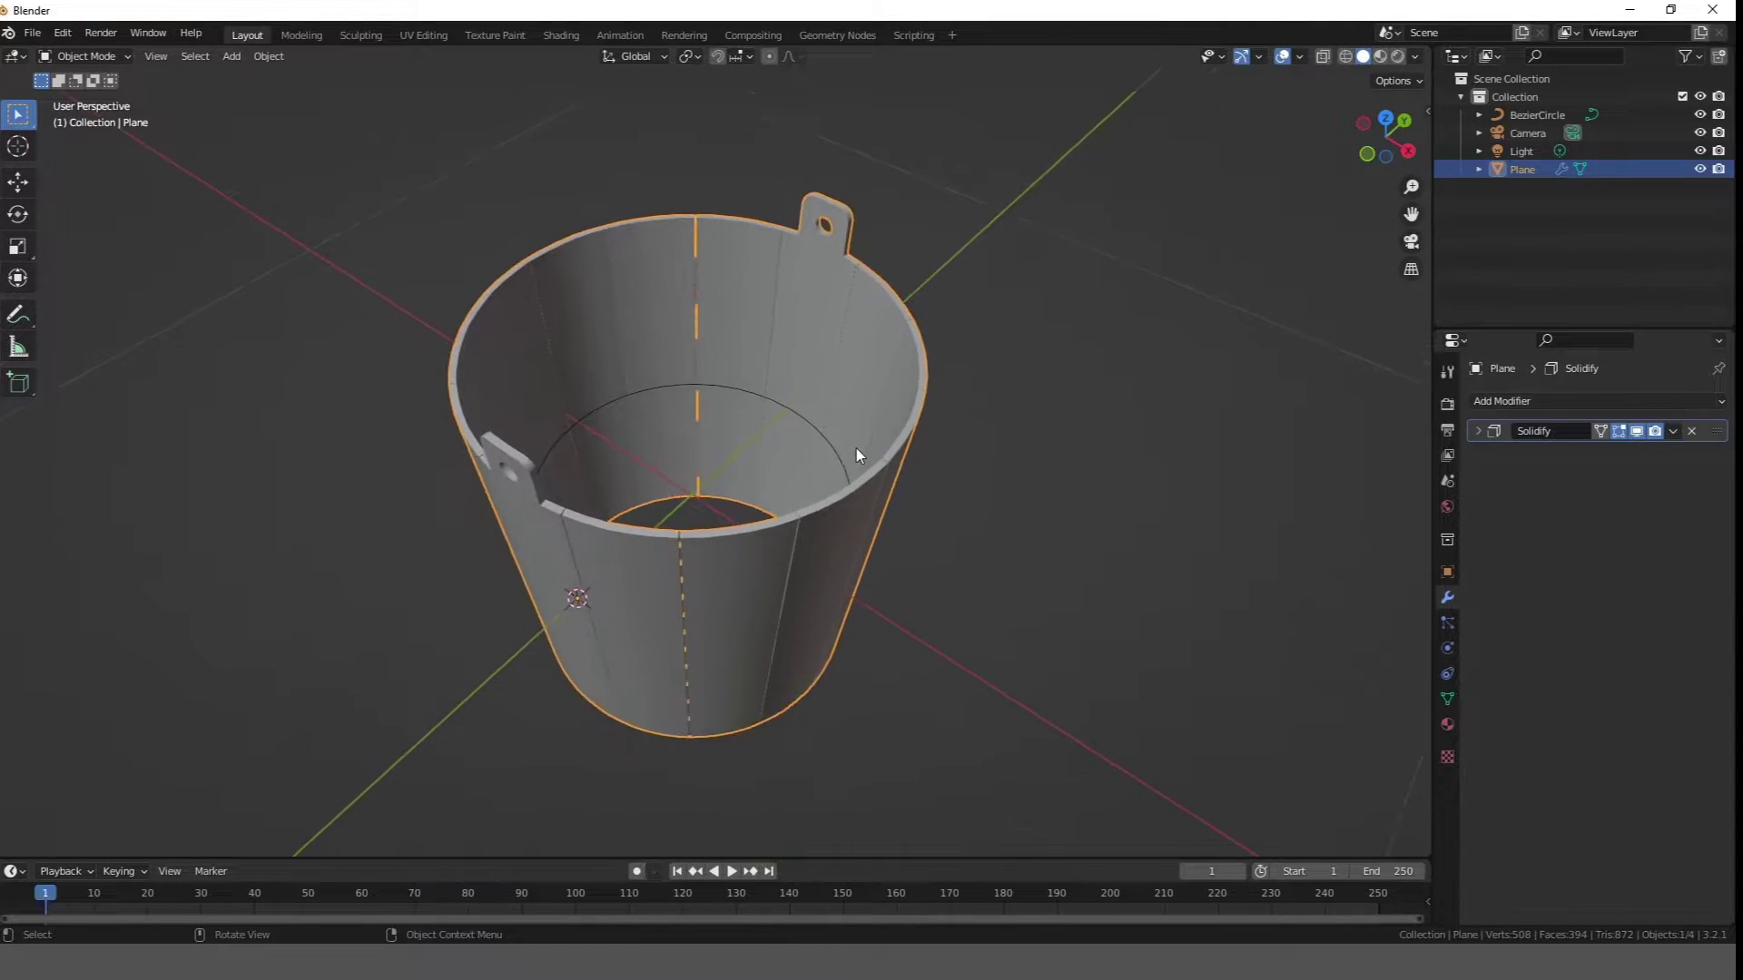
pyautogui.click(824, 438)
pyautogui.press('KP_1')
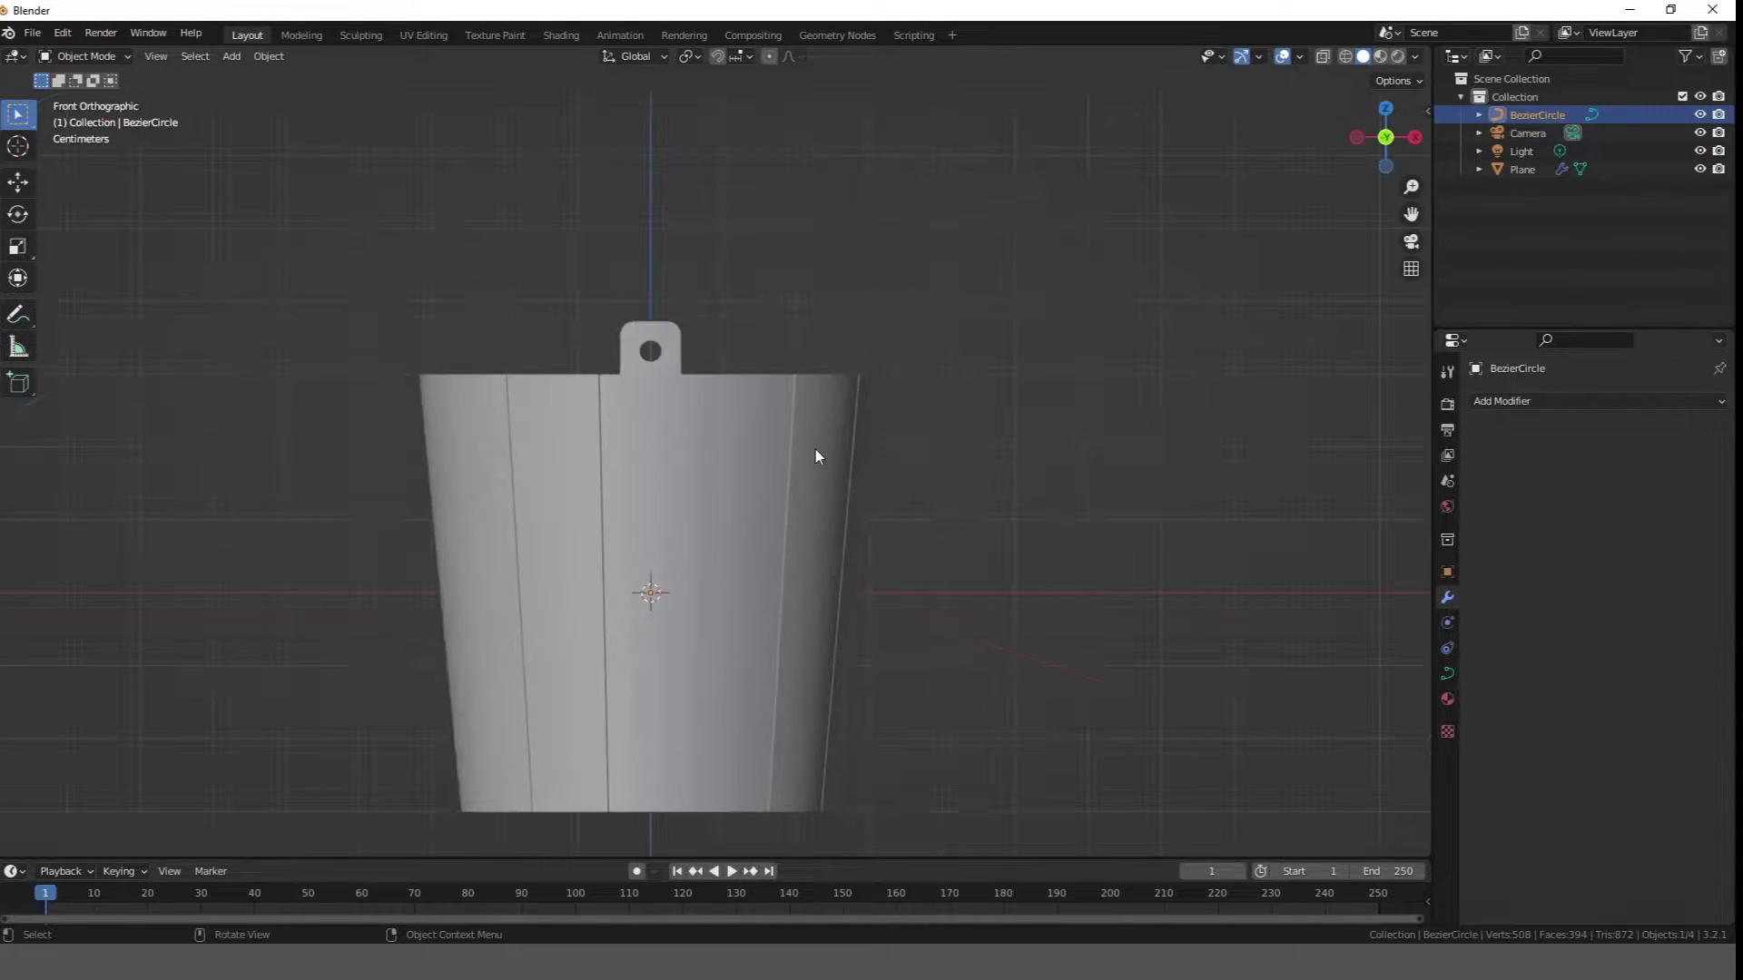
pyautogui.hotkey('shift', 'z')
pyautogui.press('KP_Decimal')
pyautogui.keyDown('shift'); pyautogui.moveTo(1005, 441); pyautogui.dragTo(988, 373, button='middle'); pyautogui.keyUp('shift')
pyautogui.press('g')
pyautogui.press('z')
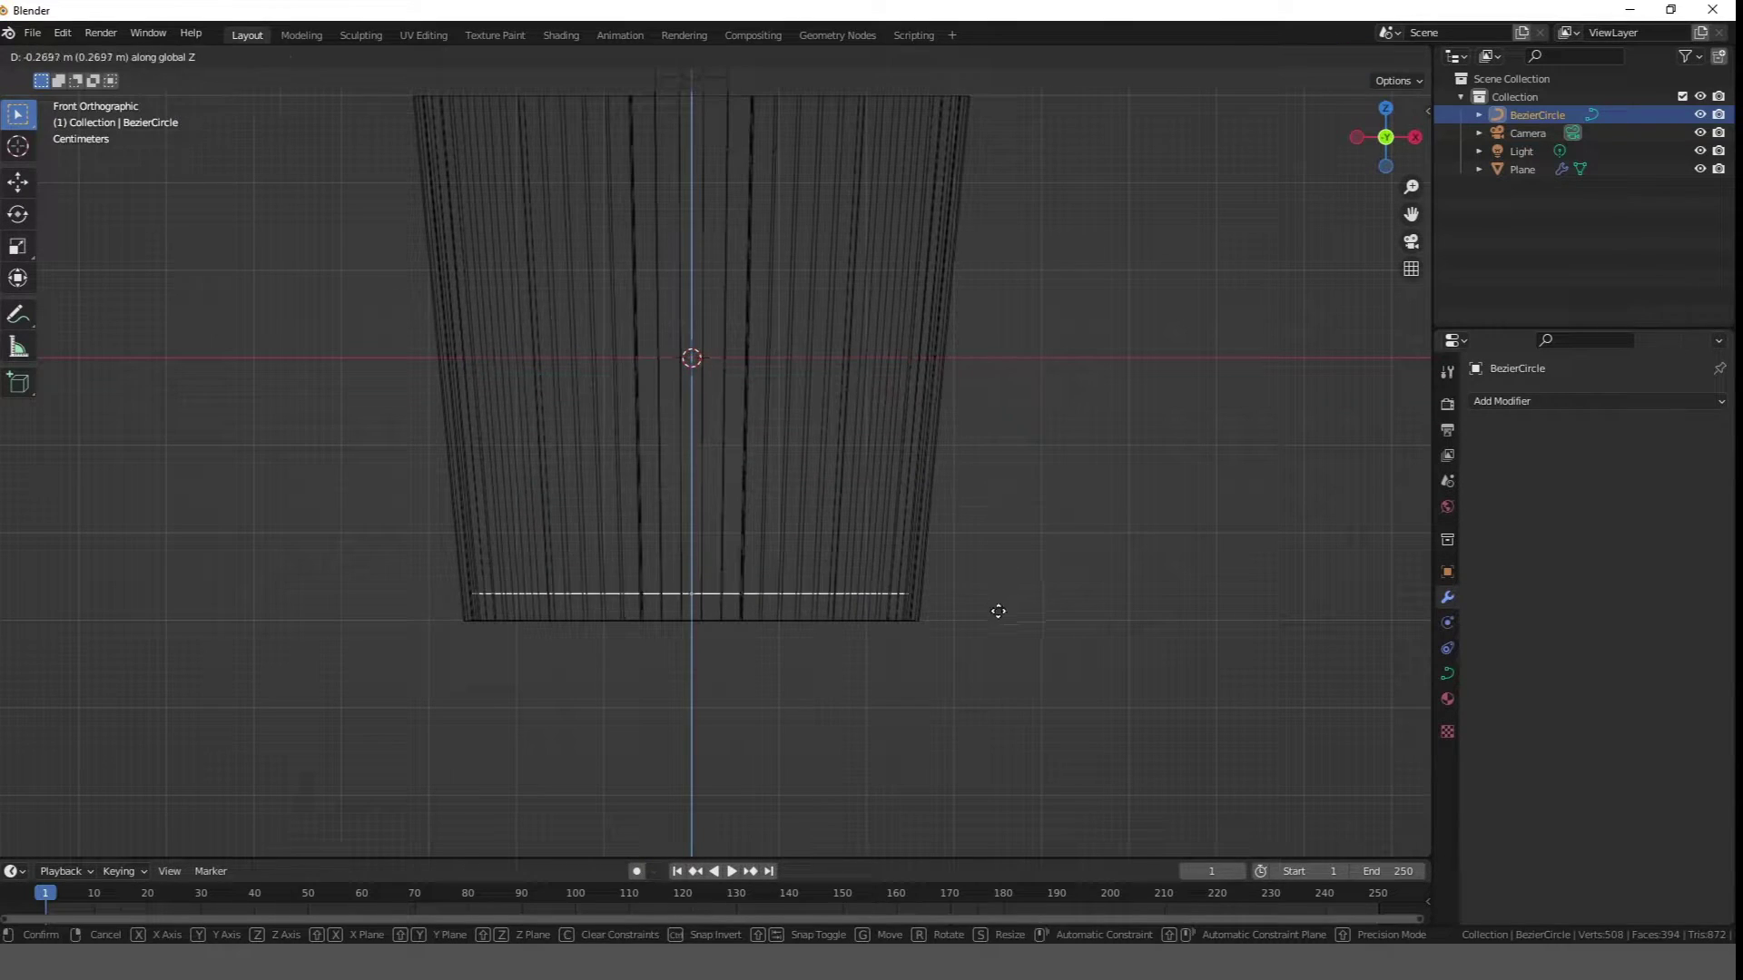
pyautogui.click(996, 603)
# - Convert the Bezier circle to a mesh and enable Auto Smooth at 30°
pyautogui.rightClick(844, 646)
pyautogui.moveTo(844, 645)
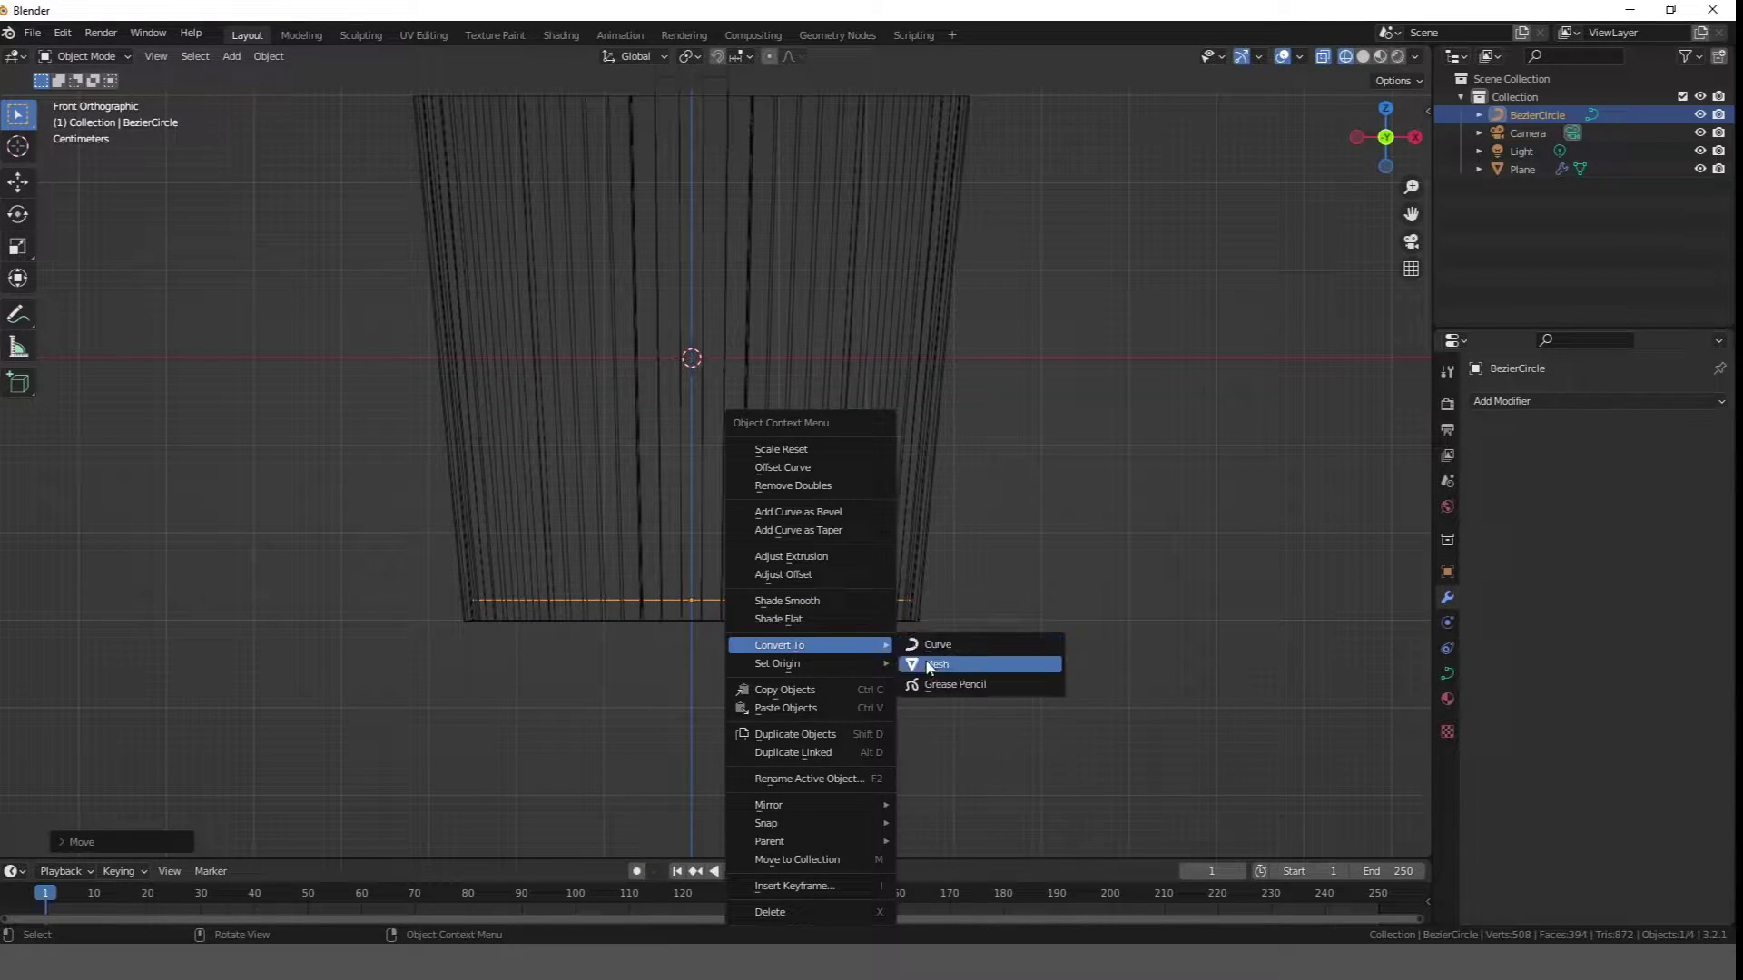
pyautogui.click(914, 665)
pyautogui.click(1449, 699)
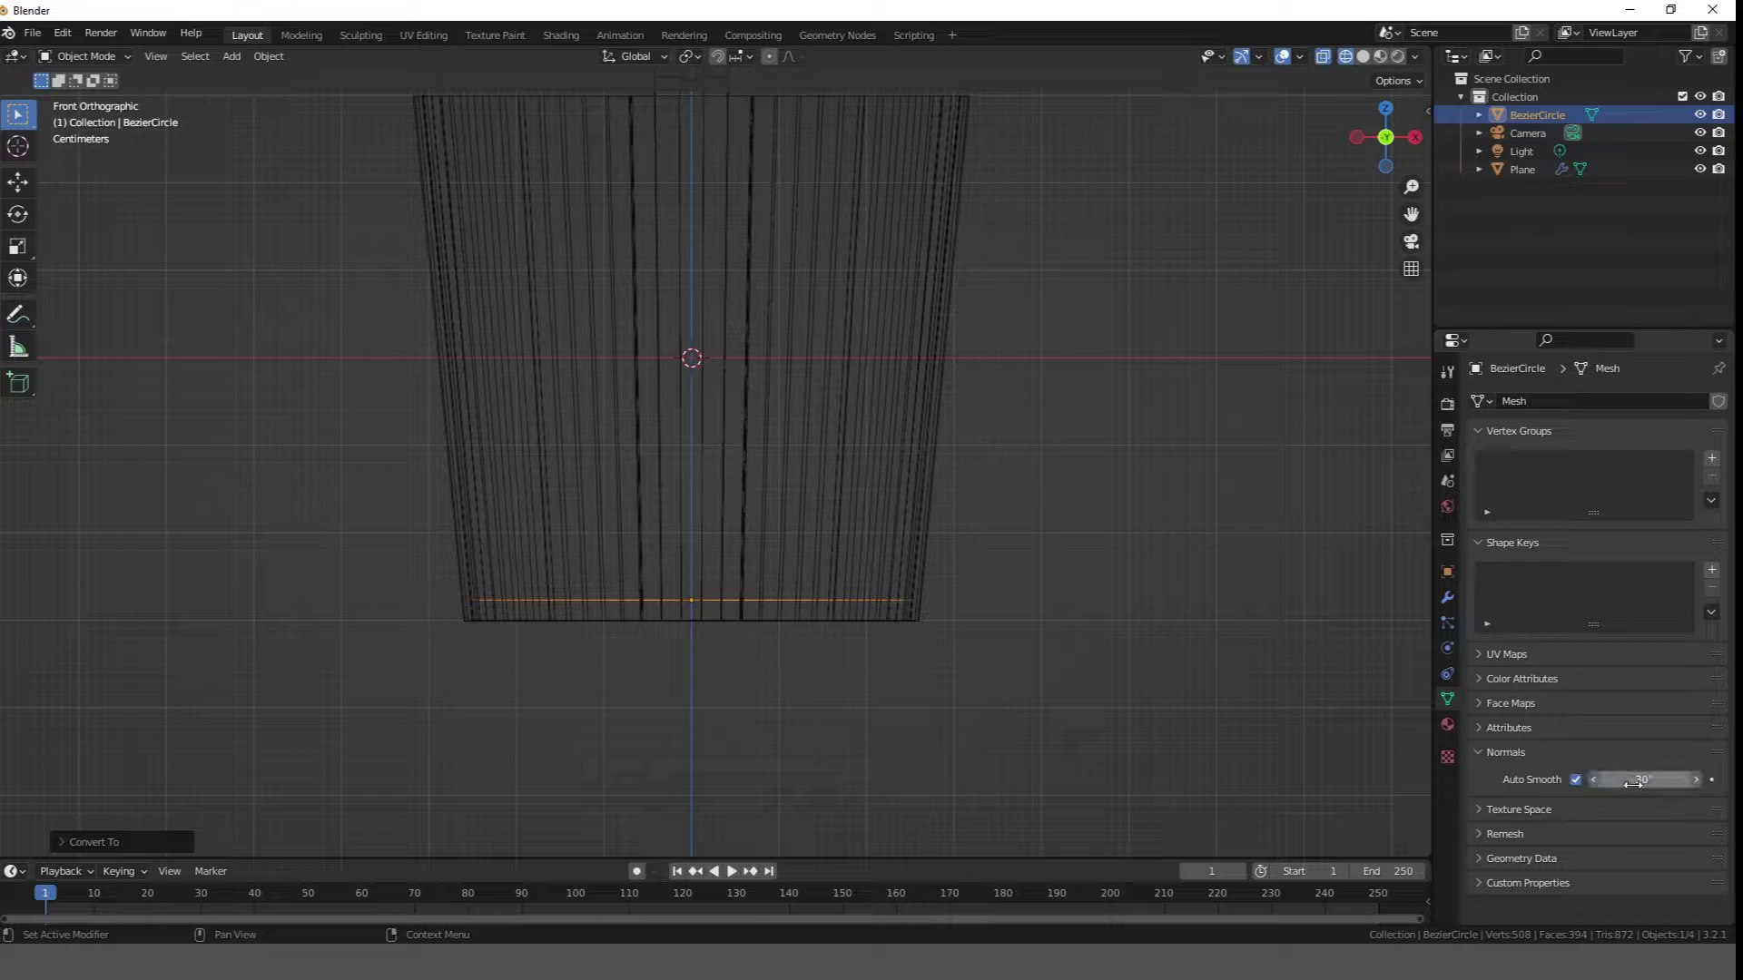
# - Set the converted circle's origin to its own centre
pyautogui.moveTo(835, 602); pyautogui.dragTo(809, 627, button='middle')
pyautogui.press('Tab')
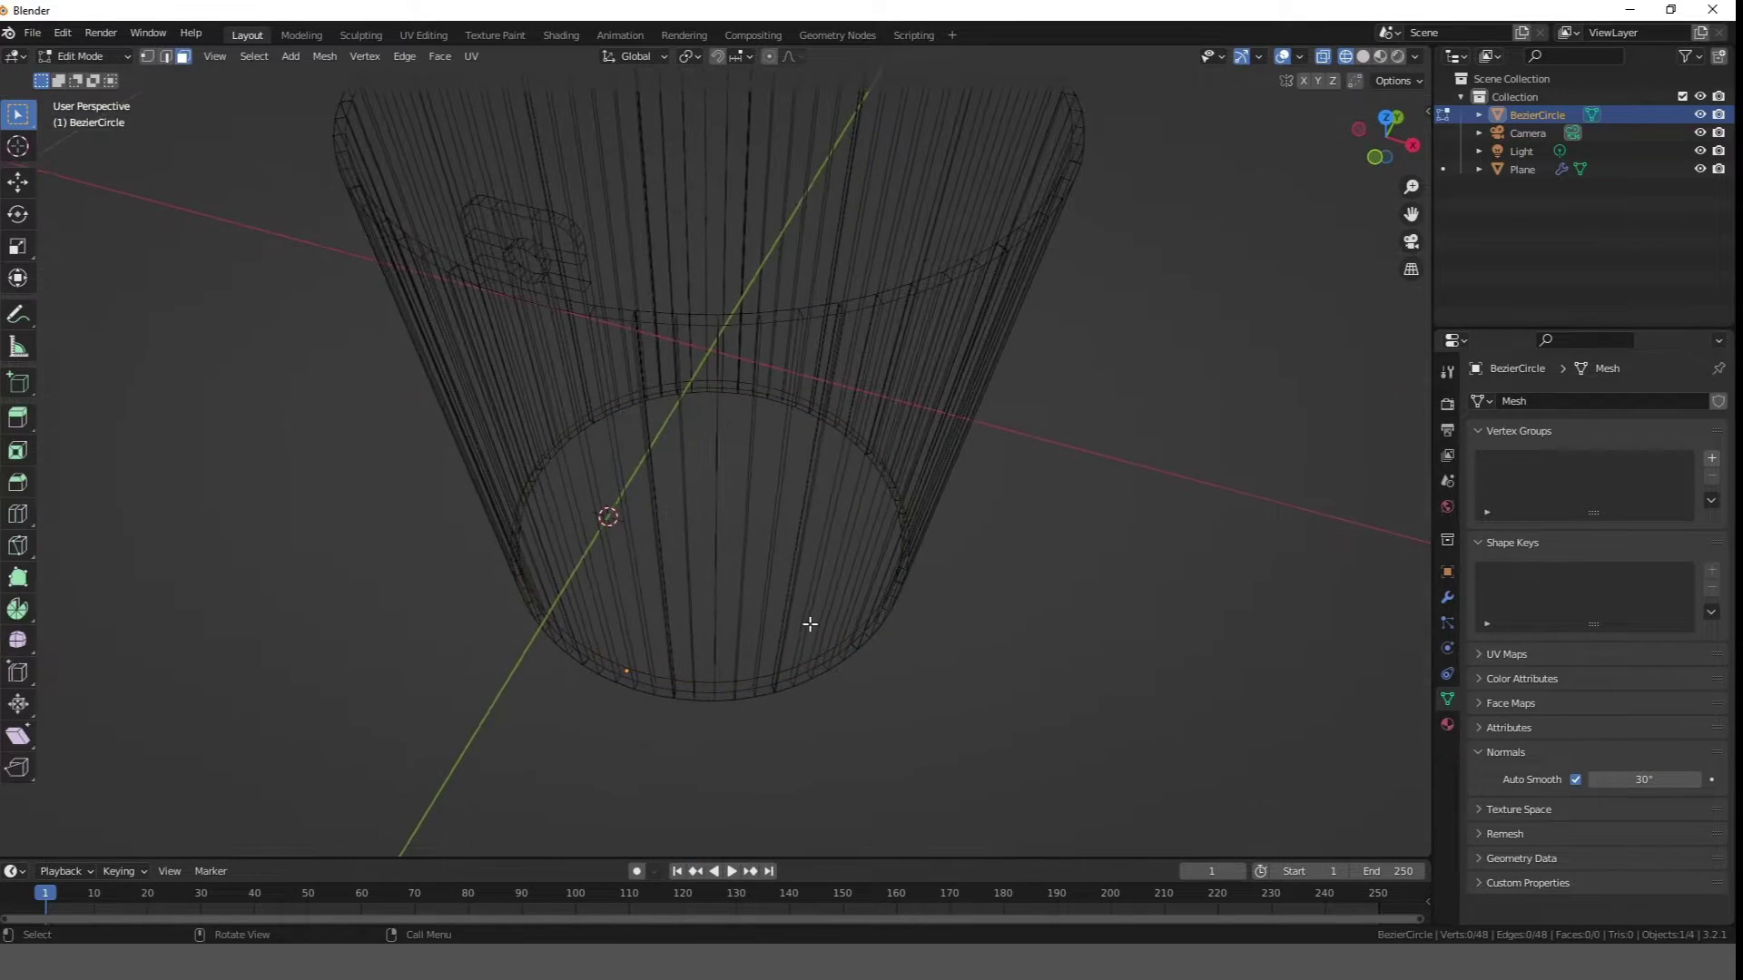
pyautogui.rightClick(854, 601)
pyautogui.press('Tab')
pyautogui.rightClick(860, 570)
pyautogui.moveTo(861, 586)
pyautogui.click(917, 608)
# - Duplicate the circle in place, hide the copy, and reselect the original circle
pyautogui.press('KP_1')
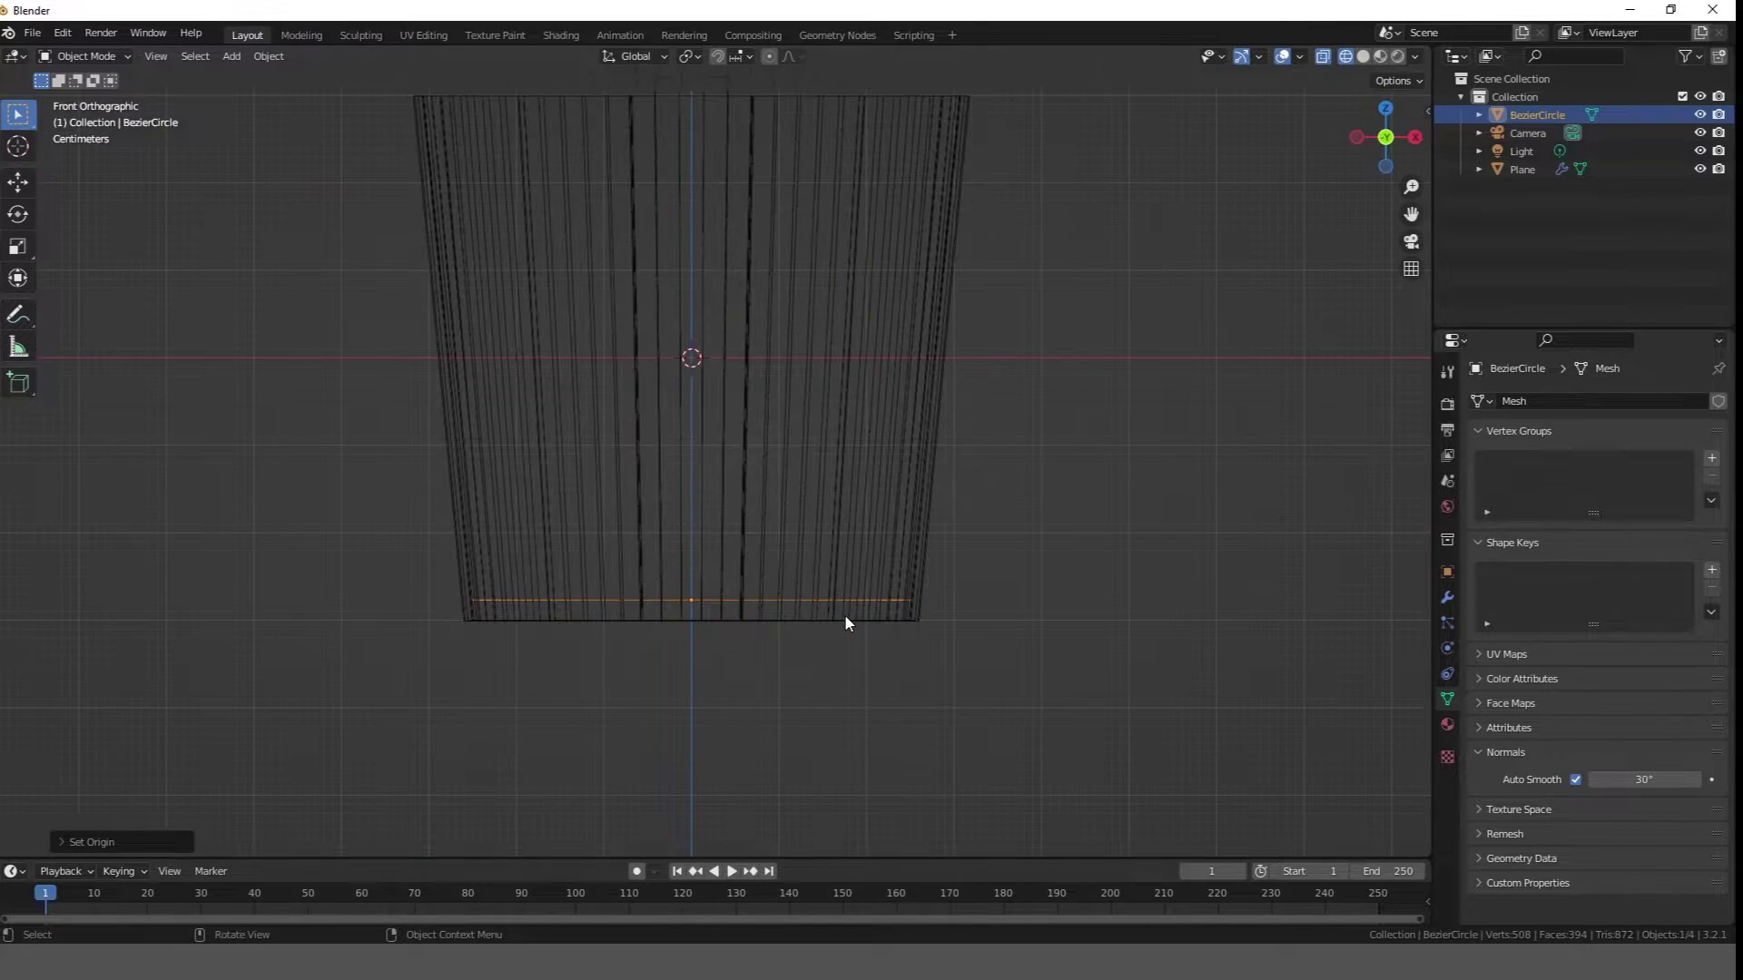
pyautogui.hotkey('shift', 'd')
pyautogui.rightClick(838, 555)
pyautogui.press('h')
pyautogui.click(879, 596)
pyautogui.click(879, 617)
pyautogui.moveTo(877, 621); pyautogui.dragTo(866, 646, button='middle')
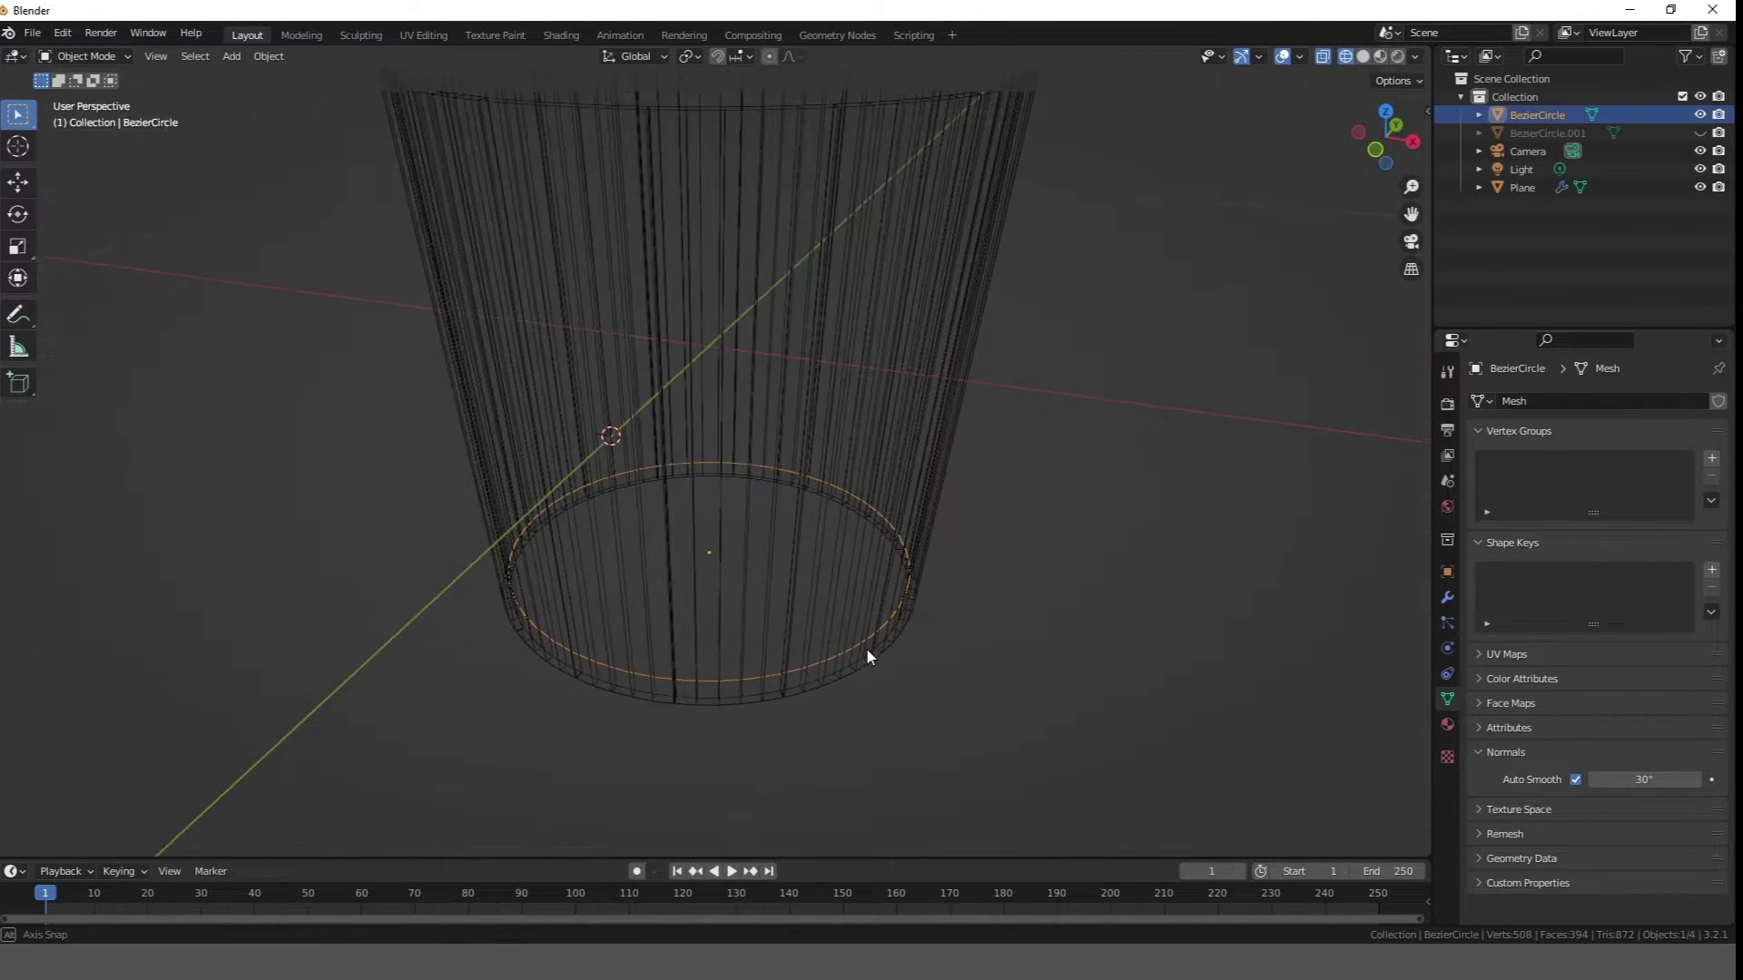
# - Fill the circle with a face and extrude it upward to form the bucket's base slab
pyautogui.press('Tab')
pyautogui.press('f')
pyautogui.press('KP_1')
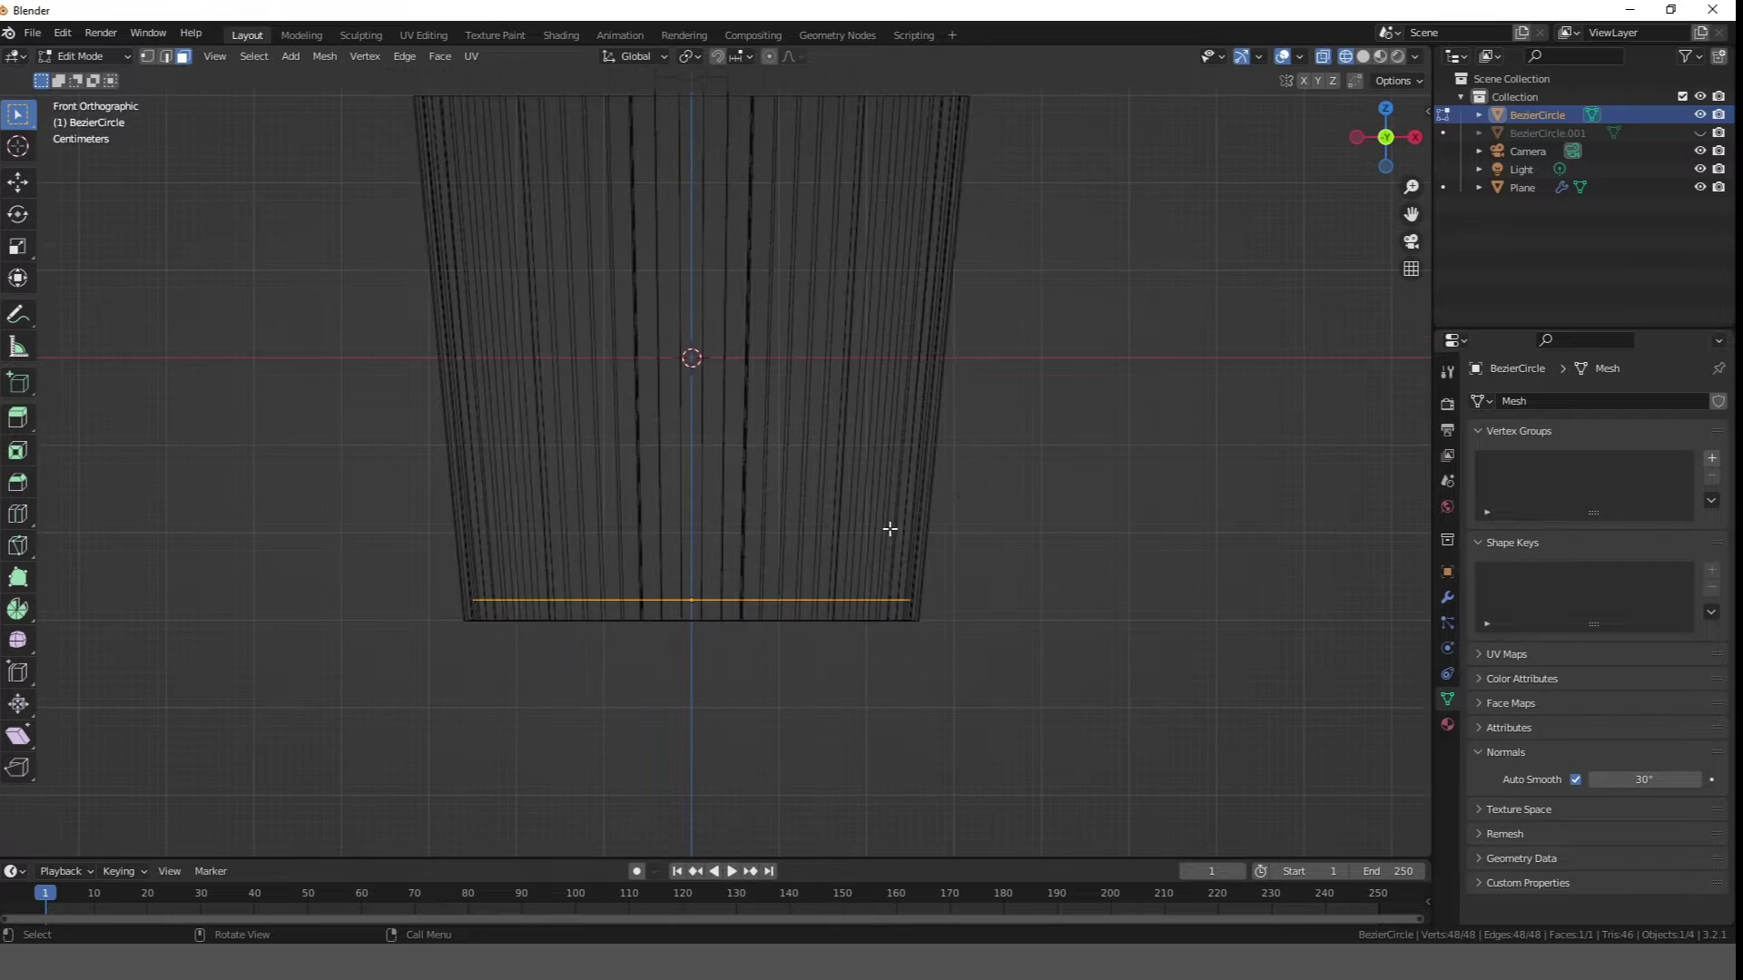
pyautogui.scroll(2, 887, 526)
pyautogui.press('e')
pyautogui.click(887, 507)
# - Scale the base slab's extruded upper face to fit the flared bucket walls
pyautogui.press('s')
pyautogui.click(1131, 568)
pyautogui.moveTo(1132, 568); pyautogui.dragTo(1100, 621, button='middle')
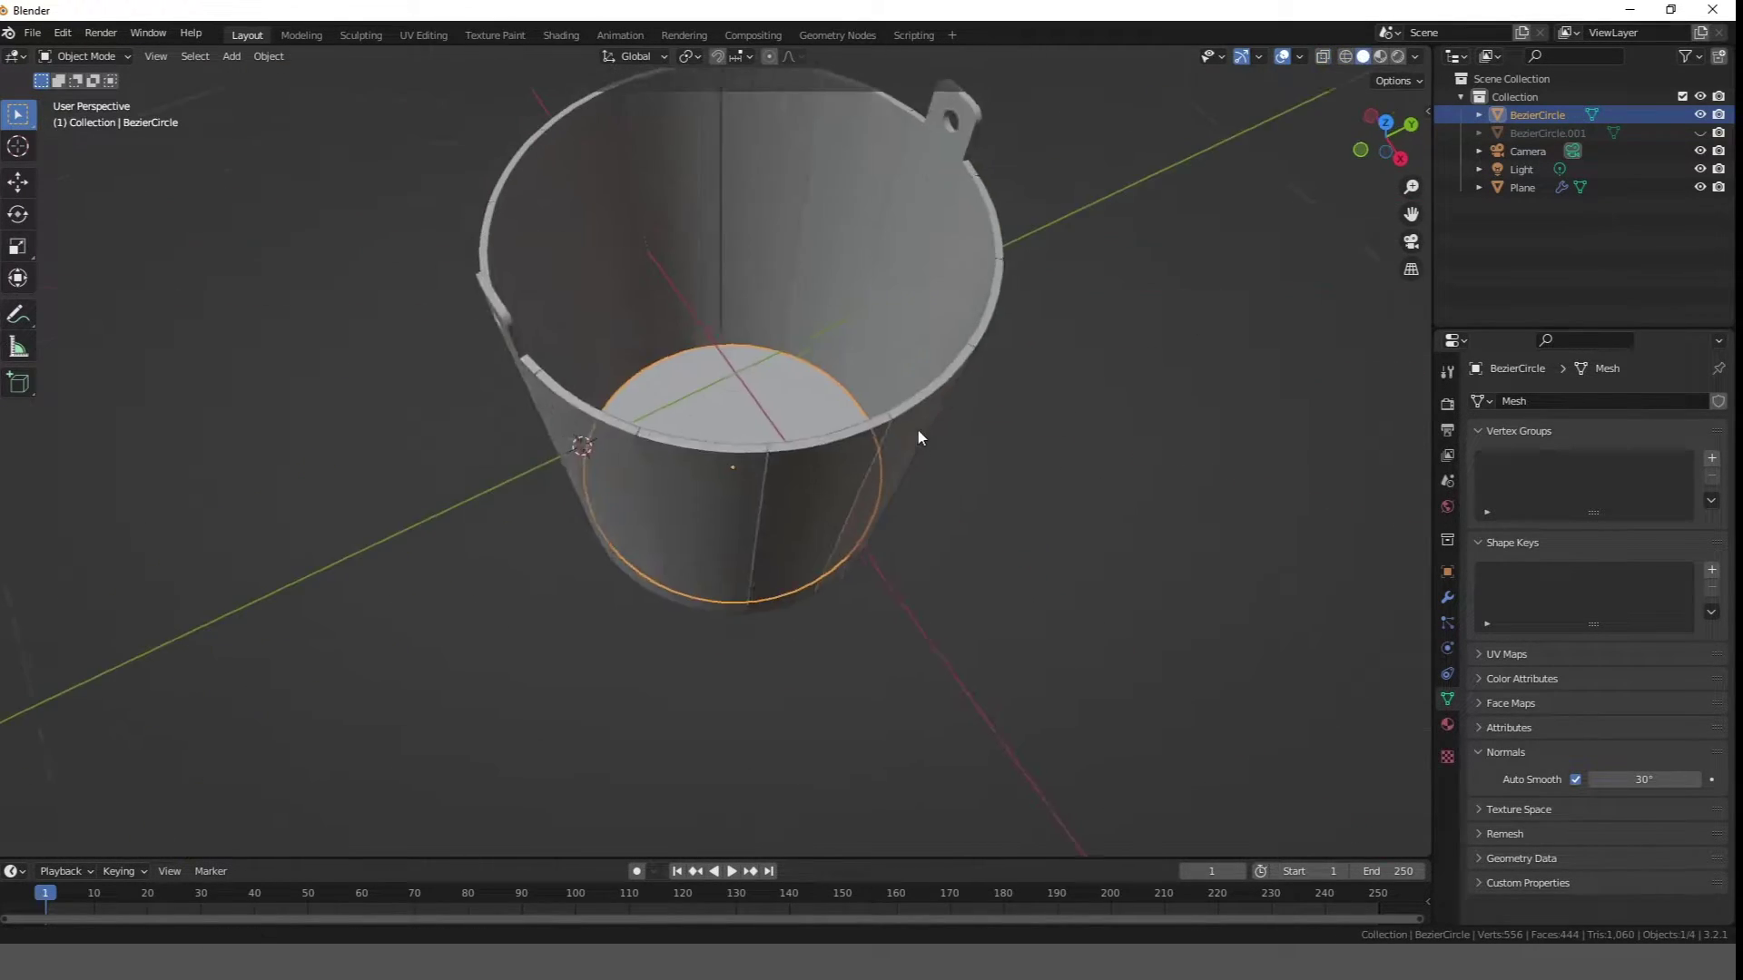
# - Unhide the spare circle and scale it to sit just outside the bucket's lower walls
pyautogui.moveTo(917, 427)
pyautogui.mouseDown(button='middle')
pyautogui.moveTo(981, 478)
pyautogui.moveTo(919, 507)
pyautogui.moveTo(960, 460)
pyautogui.moveTo(852, 493)
pyautogui.moveTo(842, 612)
pyautogui.mouseUp(button='middle')
pyautogui.press('s')
pyautogui.click(942, 504)
pyautogui.scroll(3, 852, 493)
# - Duplicate the circle upward along Z to the bucket's upper half and scale it to fit around the flared walls
pyautogui.press('KP_1')
pyautogui.scroll(-3, 864, 504)
pyautogui.hotkey('shift', 'd')
pyautogui.press('z')
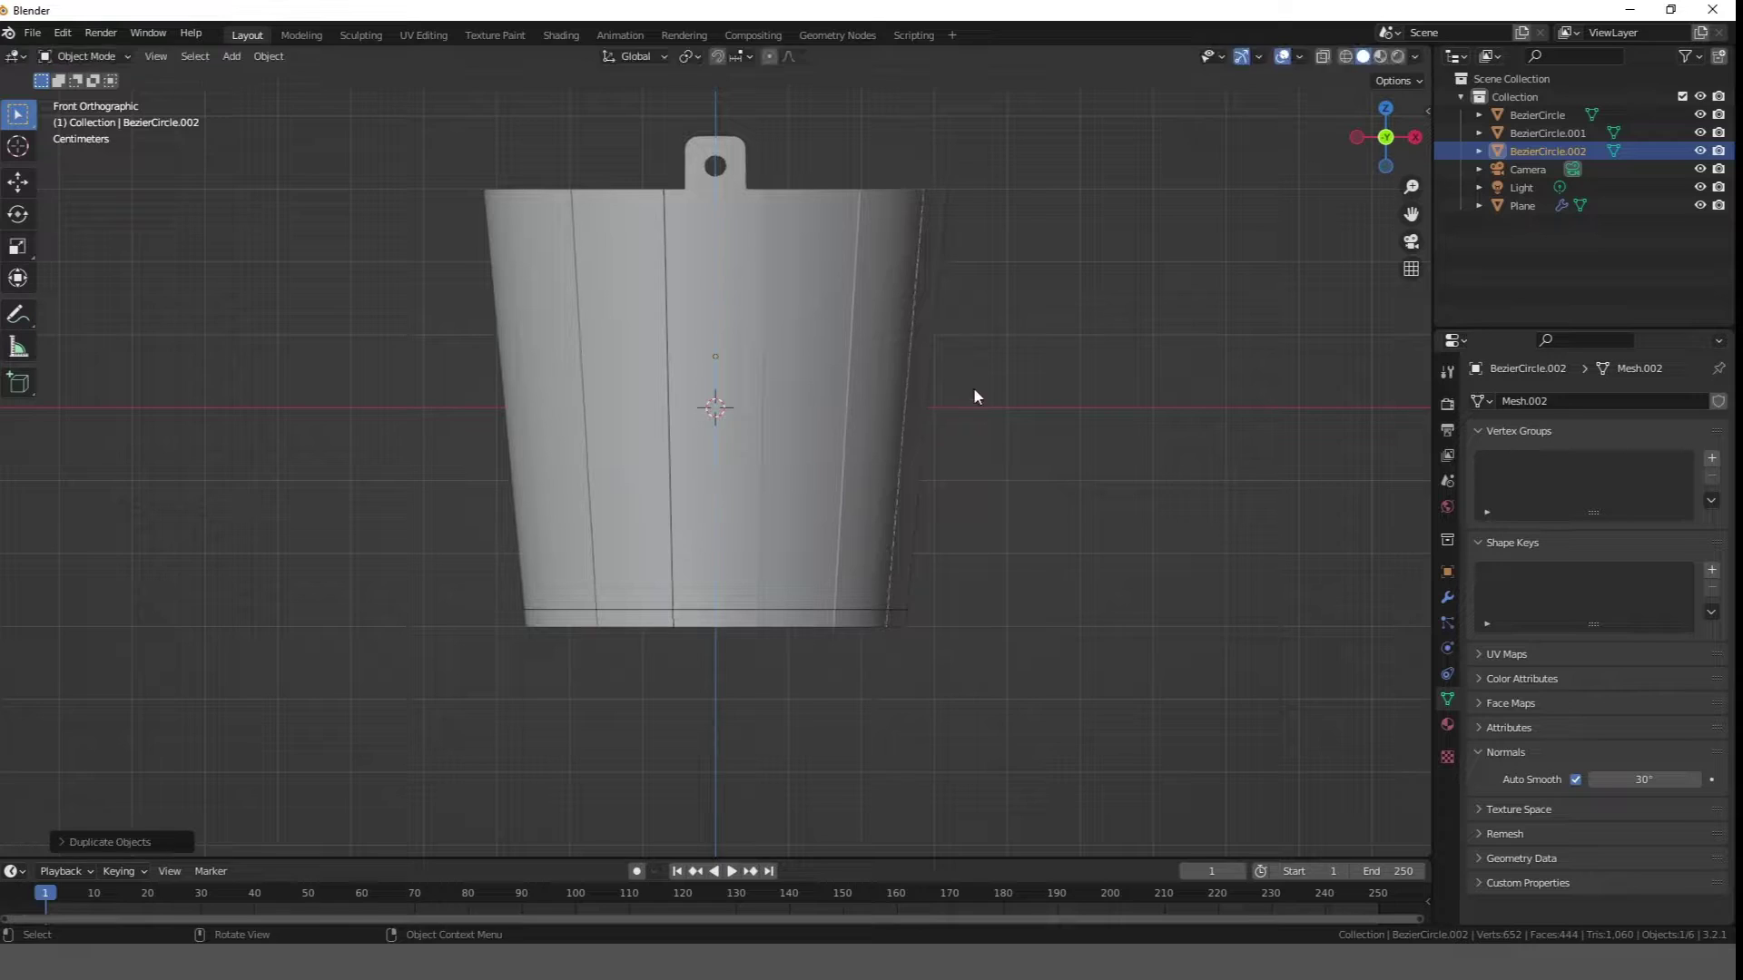
pyautogui.press('s')
pyautogui.click(1016, 413)
pyautogui.keyDown('shift'); pyautogui.moveTo(913, 537); pyautogui.dragTo(890, 465, button='middle'); pyautogui.keyUp('shift')
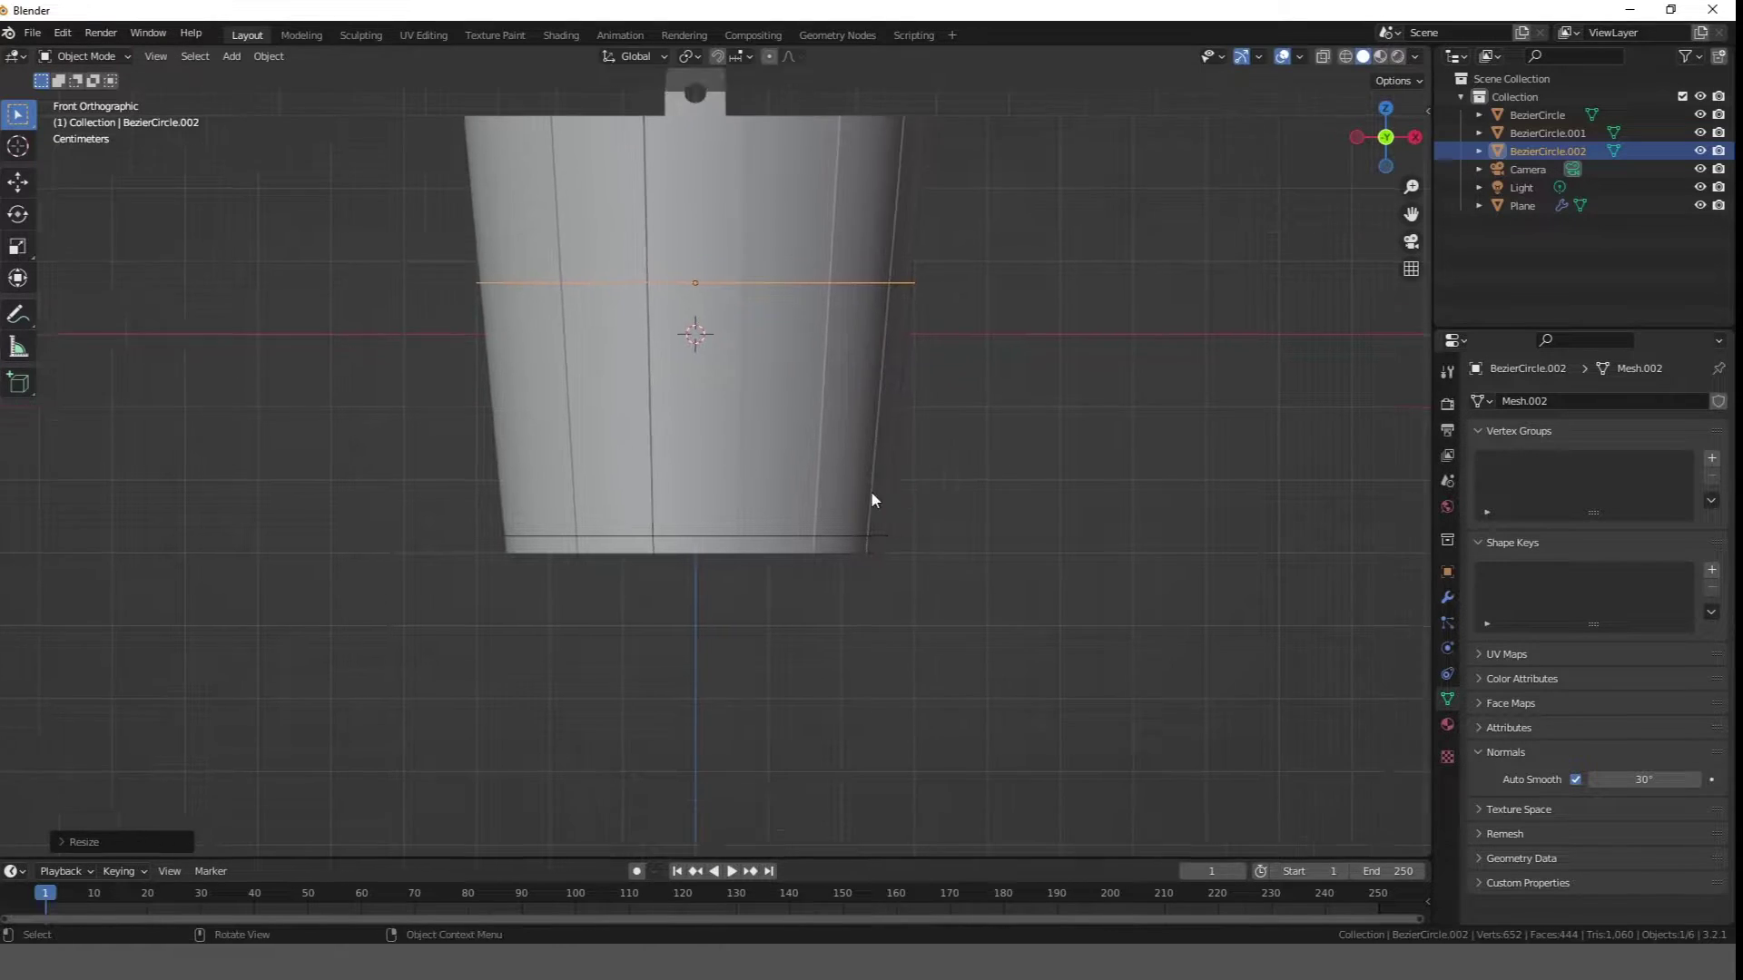
# - Raise the lower circle along Z slightly above the bucket's bottom edge and fit its size to the walls
pyautogui.scroll(3, 891, 465)
pyautogui.click(1027, 597)
pyautogui.press('g')
pyautogui.press('z')
pyautogui.click(1029, 563)
pyautogui.scroll(-1, 1021, 445)
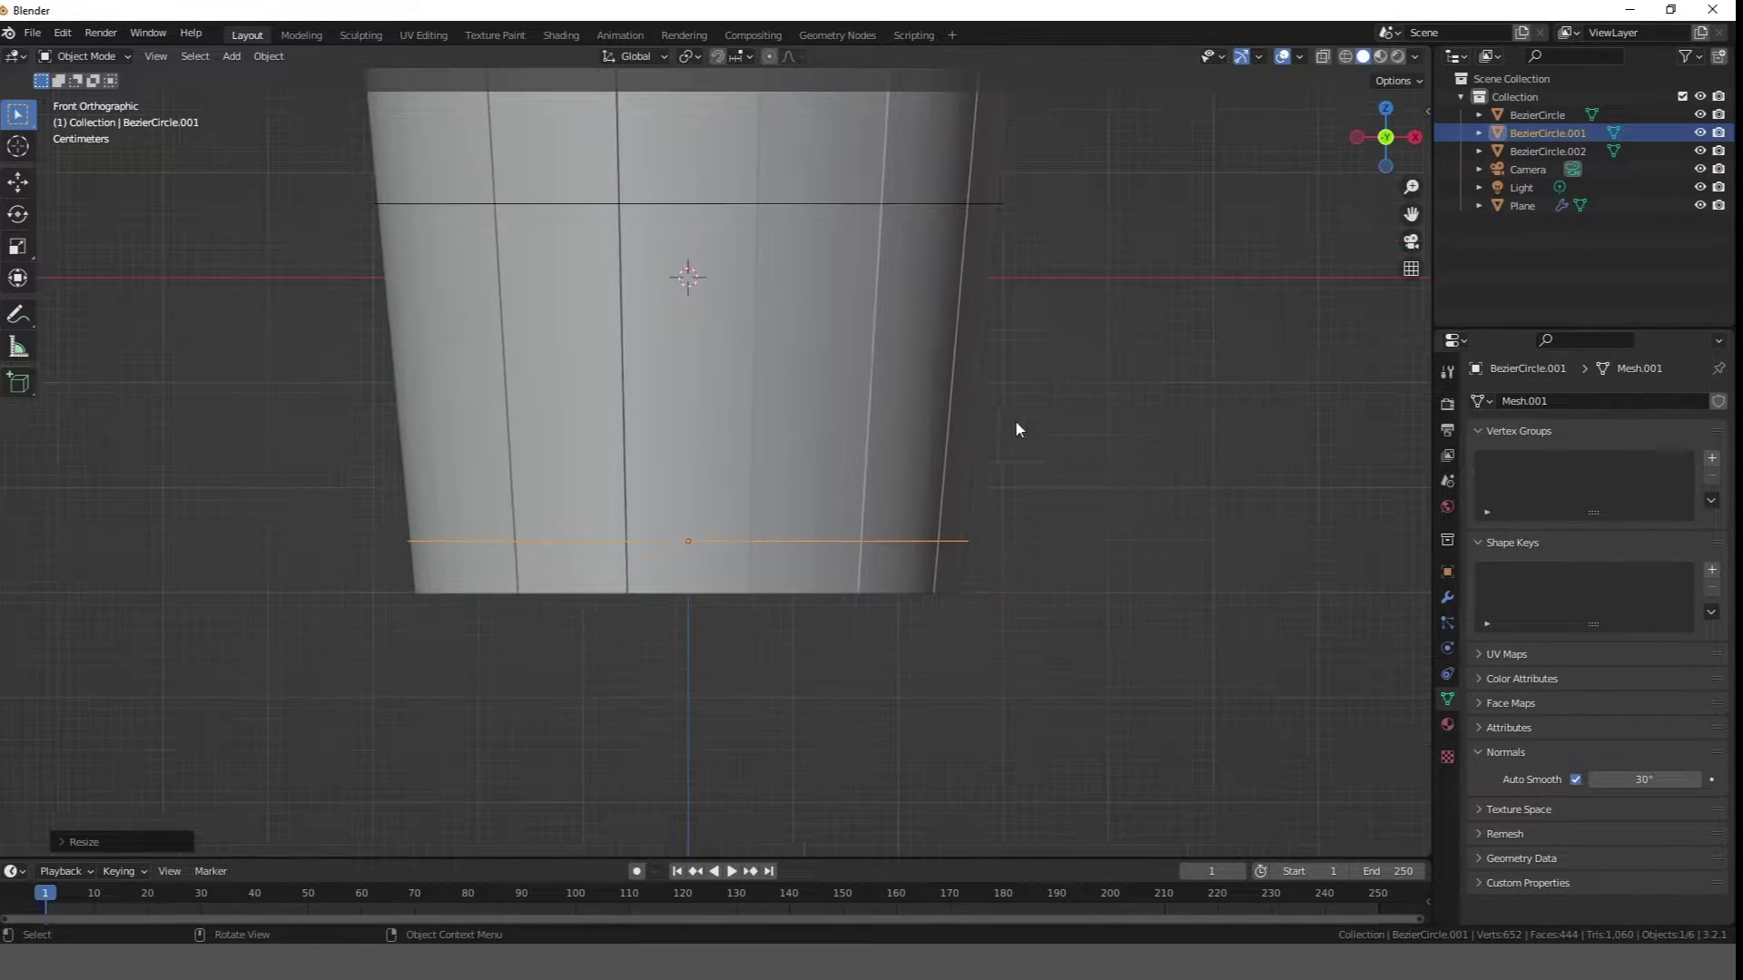
# - Join the upper and lower circles into one object and open it for mesh editing
pyautogui.keyDown('shift'); pyautogui.click(1001, 203); pyautogui.keyUp('shift')
pyautogui.keyDown('shift'); pyautogui.moveTo(1001, 204); pyautogui.dragTo(986, 318, button='middle'); pyautogui.keyUp('shift')
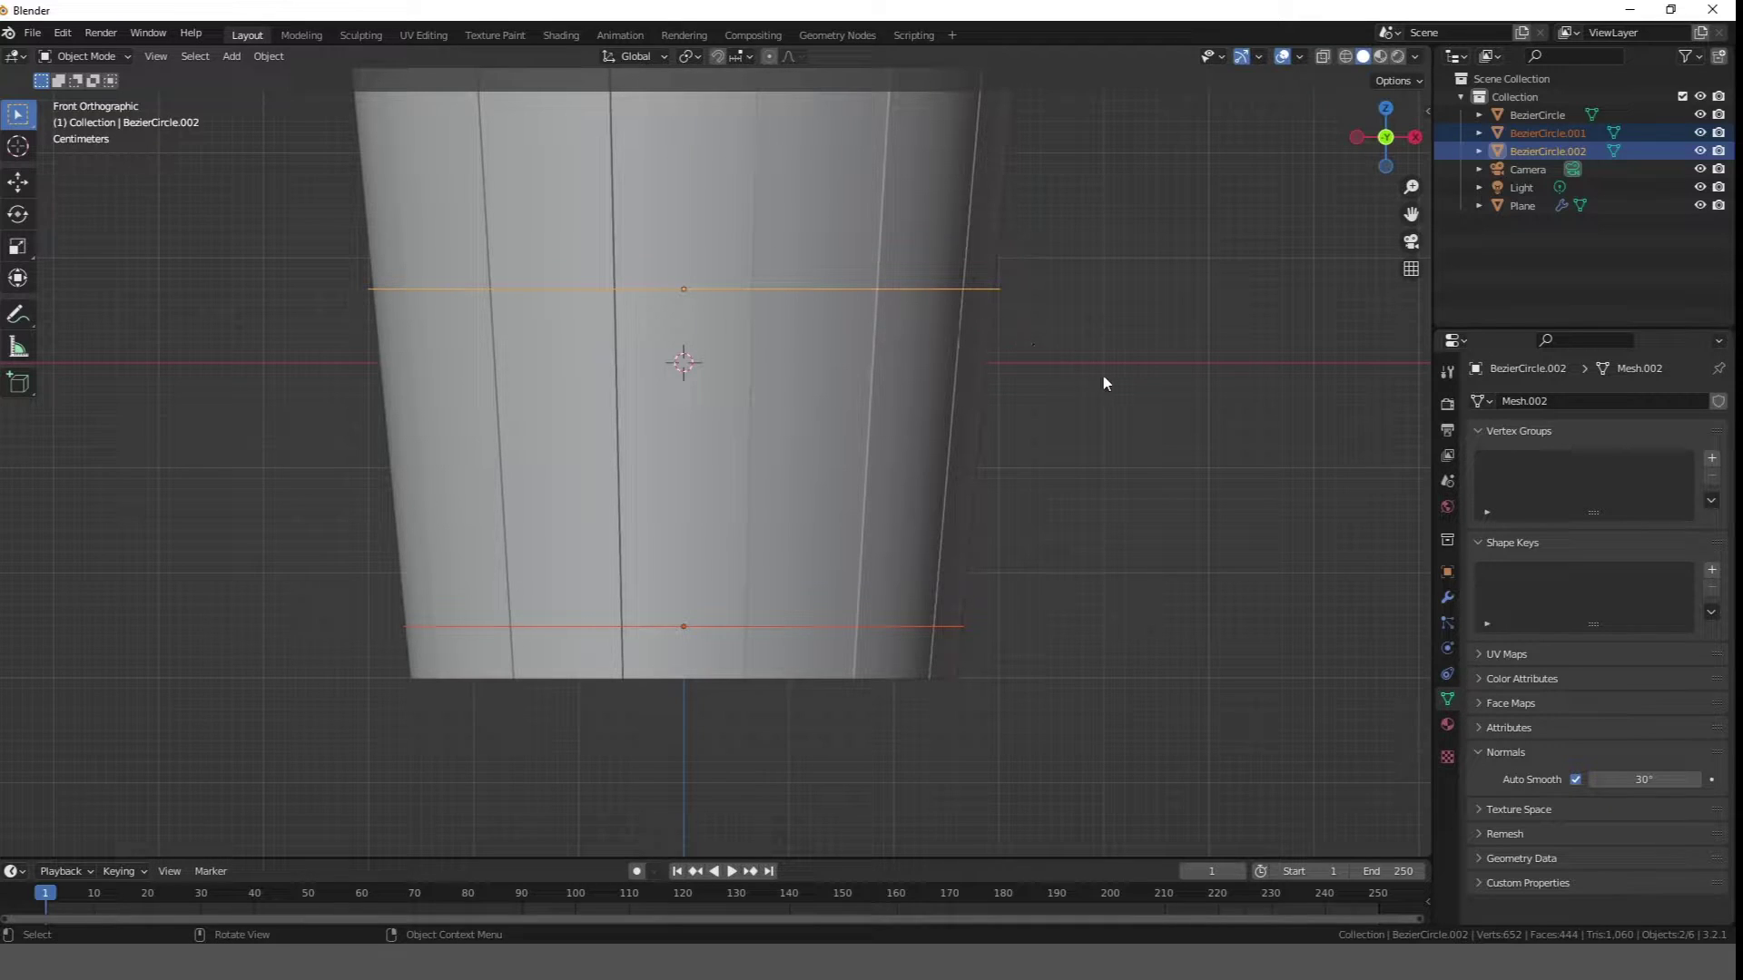
pyautogui.keyDown('shift'); pyautogui.click(962, 626); pyautogui.keyUp('shift')
pyautogui.hotkey('ctrl', 'j')
pyautogui.press('Tab')
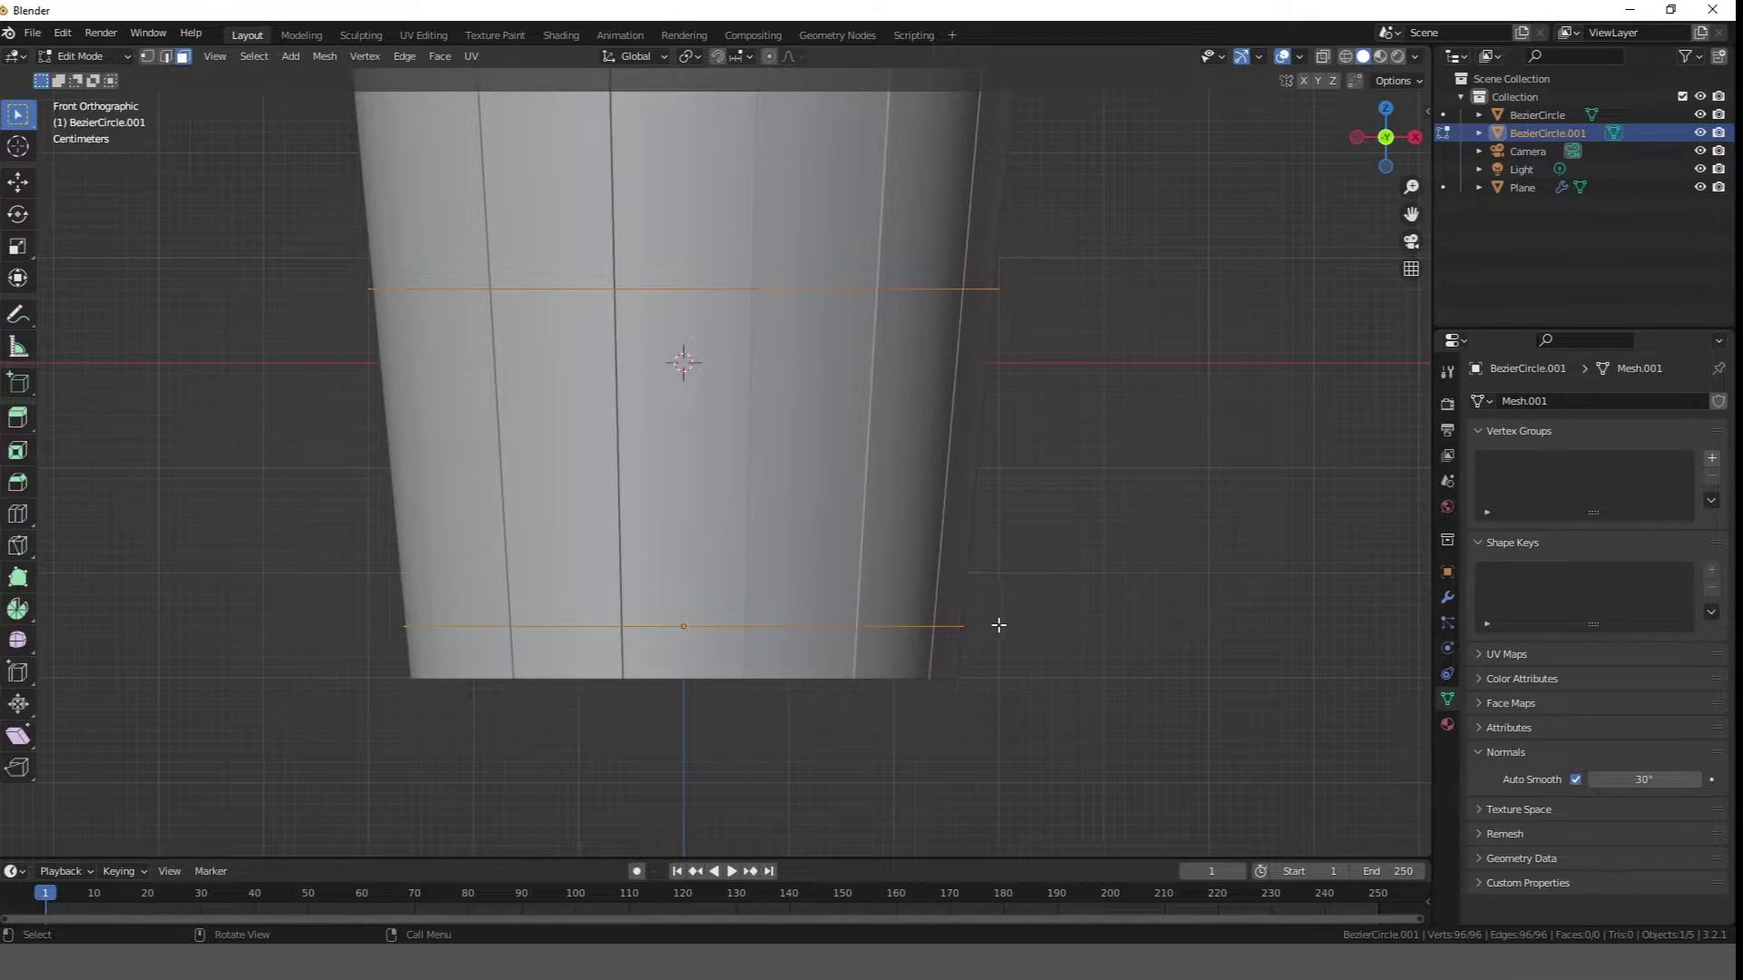
# - Select all vertices of both circles and merge them by distance
pyautogui.press('g')
pyautogui.click(1004, 646)
pyautogui.click(1037, 640)
pyautogui.moveTo(1046, 591); pyautogui.dragTo(899, 553, button='middle')
pyautogui.press('1')
pyautogui.scroll(-2, 885, 582)
pyautogui.press('3')
pyautogui.press('2')
pyautogui.press('a')
pyautogui.press('m')
pyautogui.click(897, 553)
pyautogui.press('1')
pyautogui.press('KP_1')
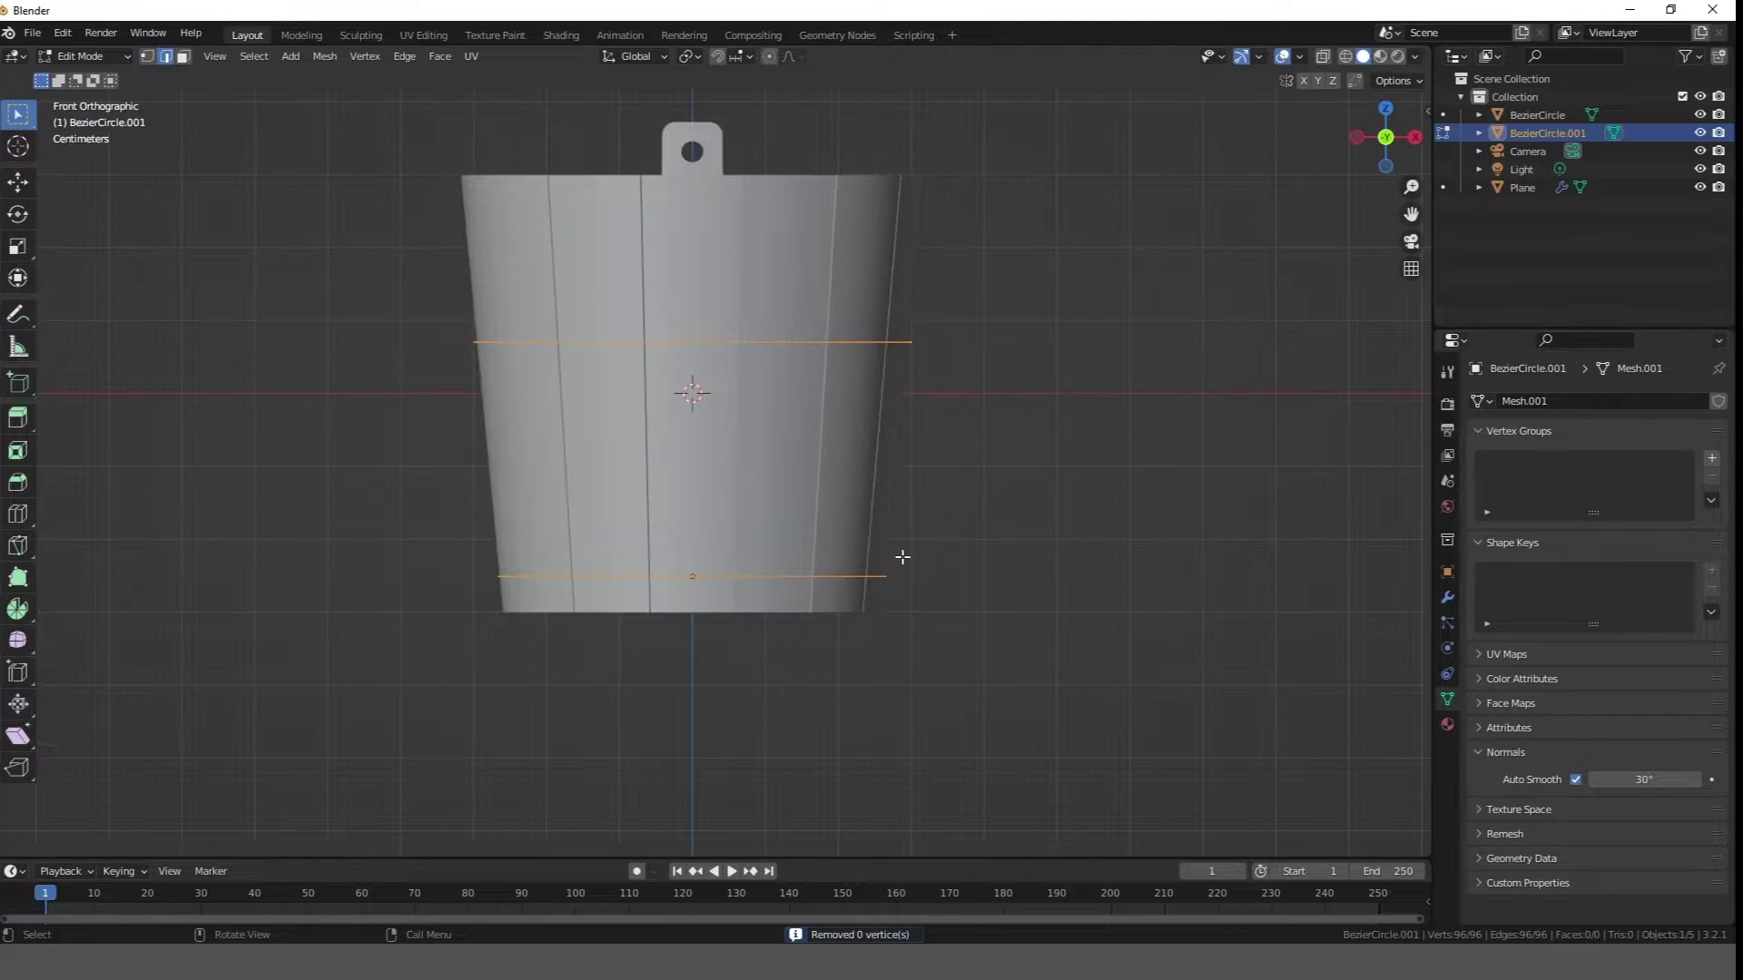
# - Extrude both circles upward into bands and scale the lower band's upper edge loop to follow the flared wall
pyautogui.press('e')
pyautogui.click(901, 533)
pyautogui.scroll(5, 908, 527)
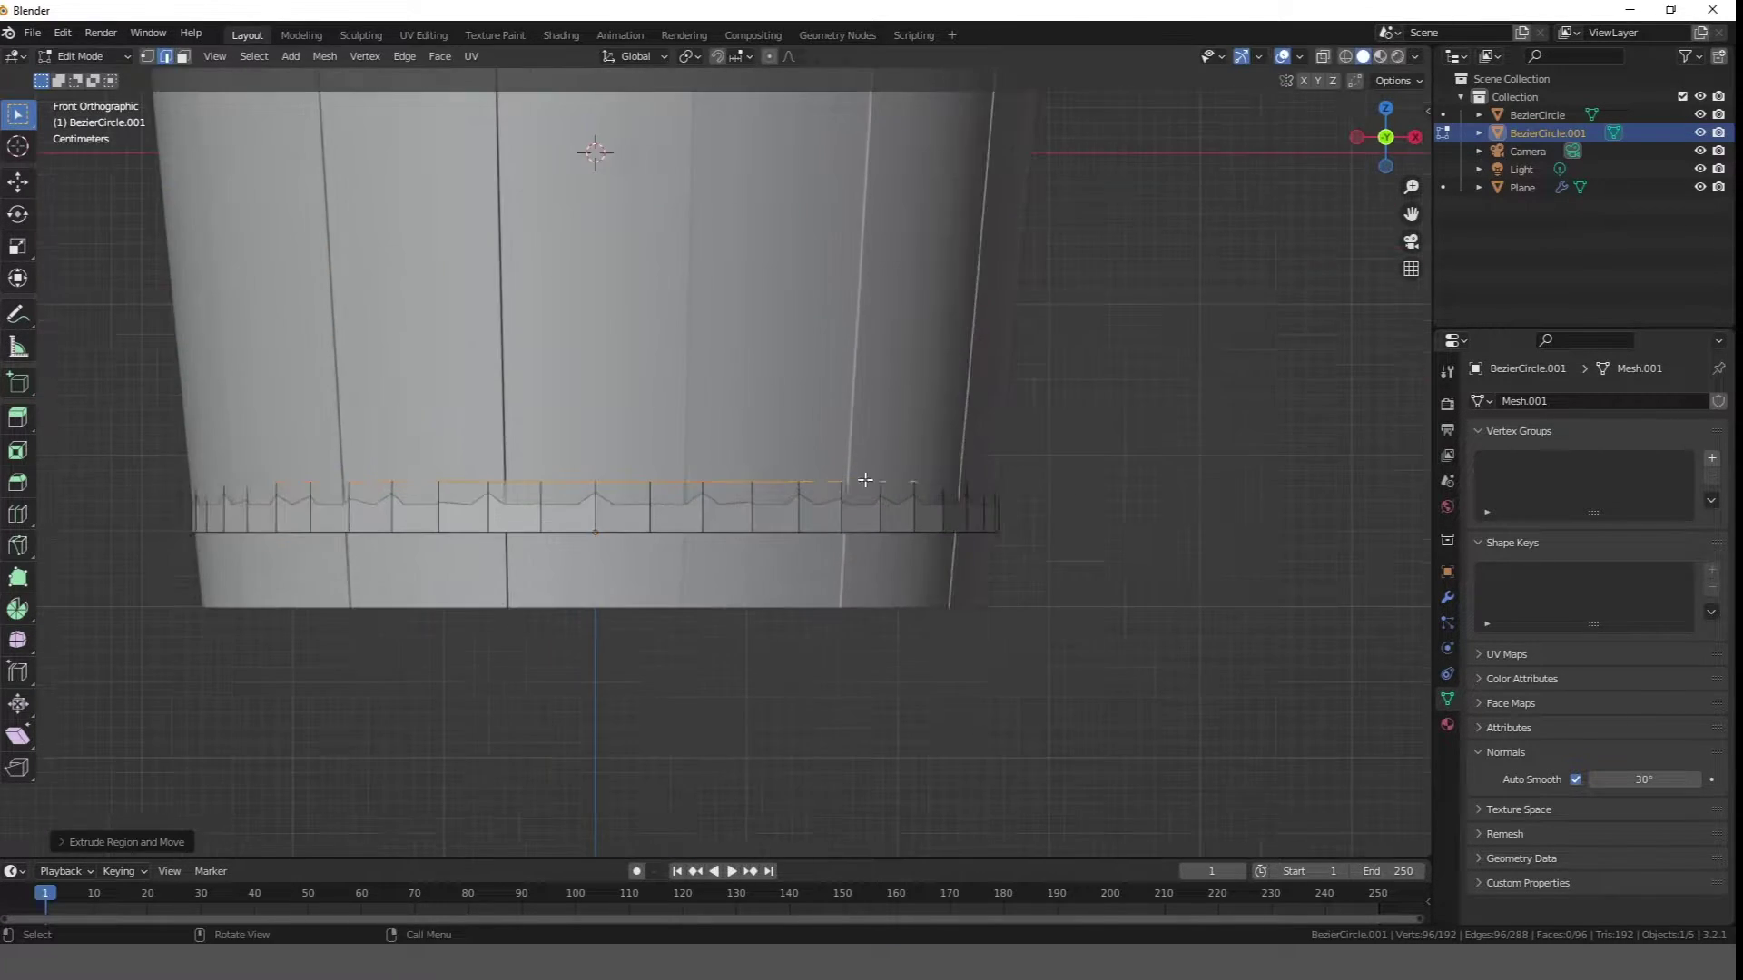
pyautogui.press('s')
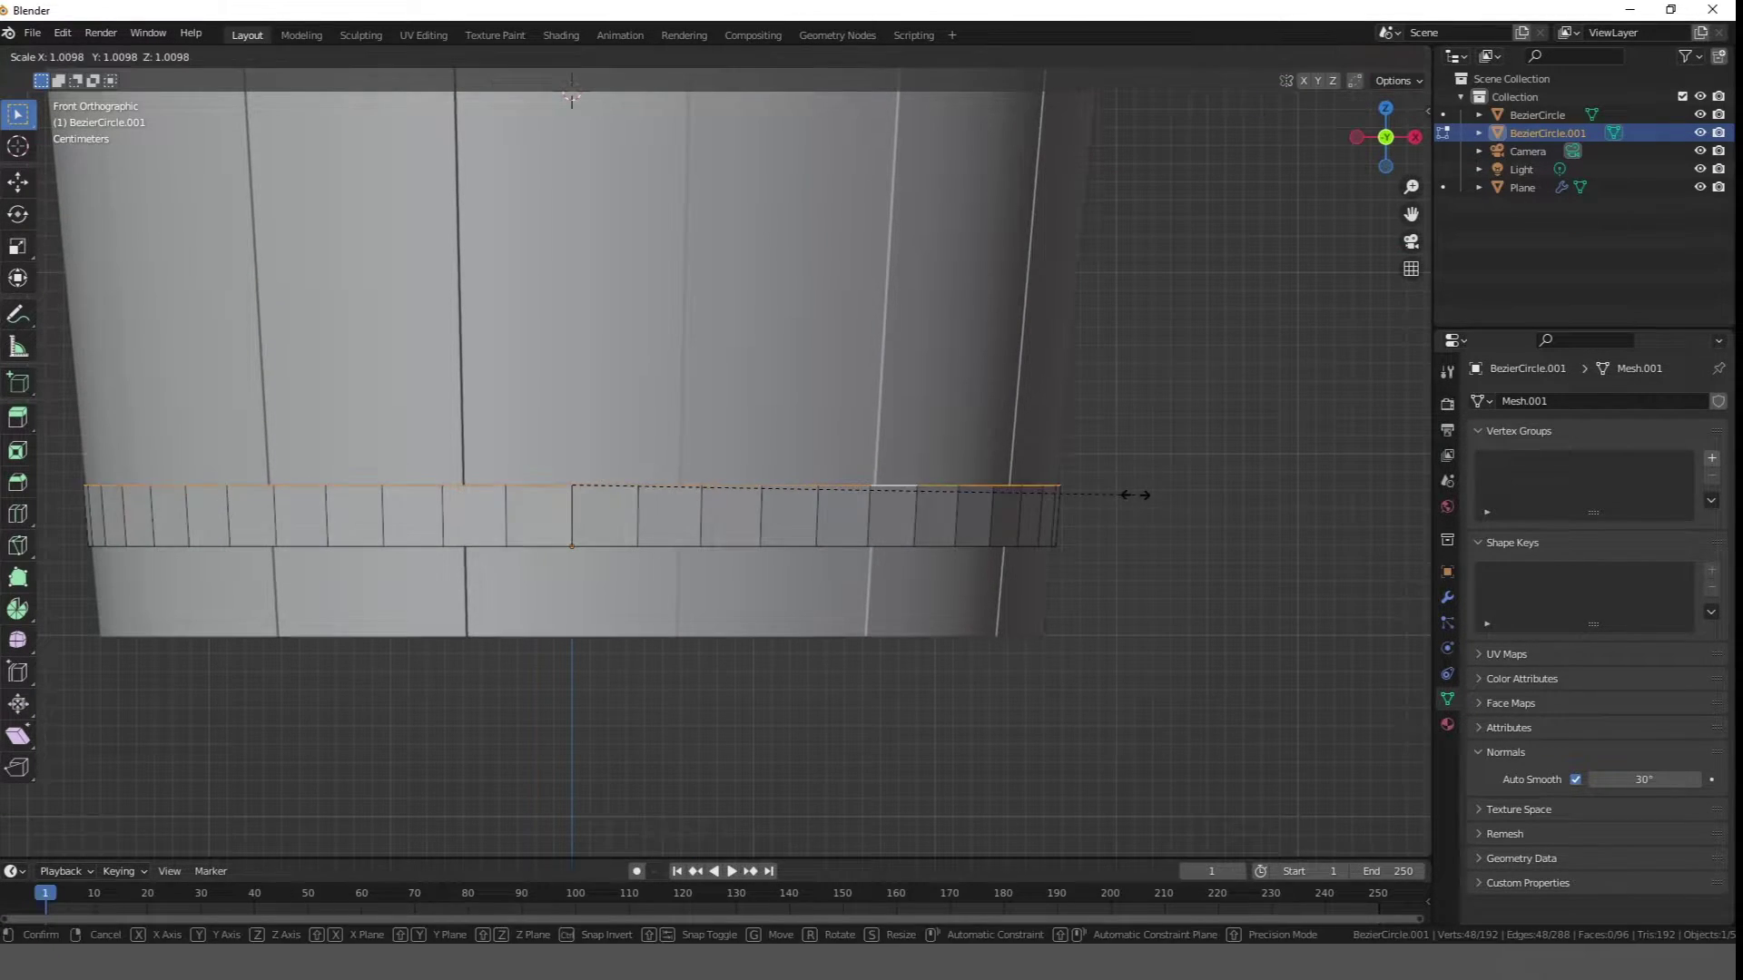
pyautogui.click(1135, 496)
pyautogui.scroll(-6, 959, 636)
pyautogui.scroll(6, 961, 425)
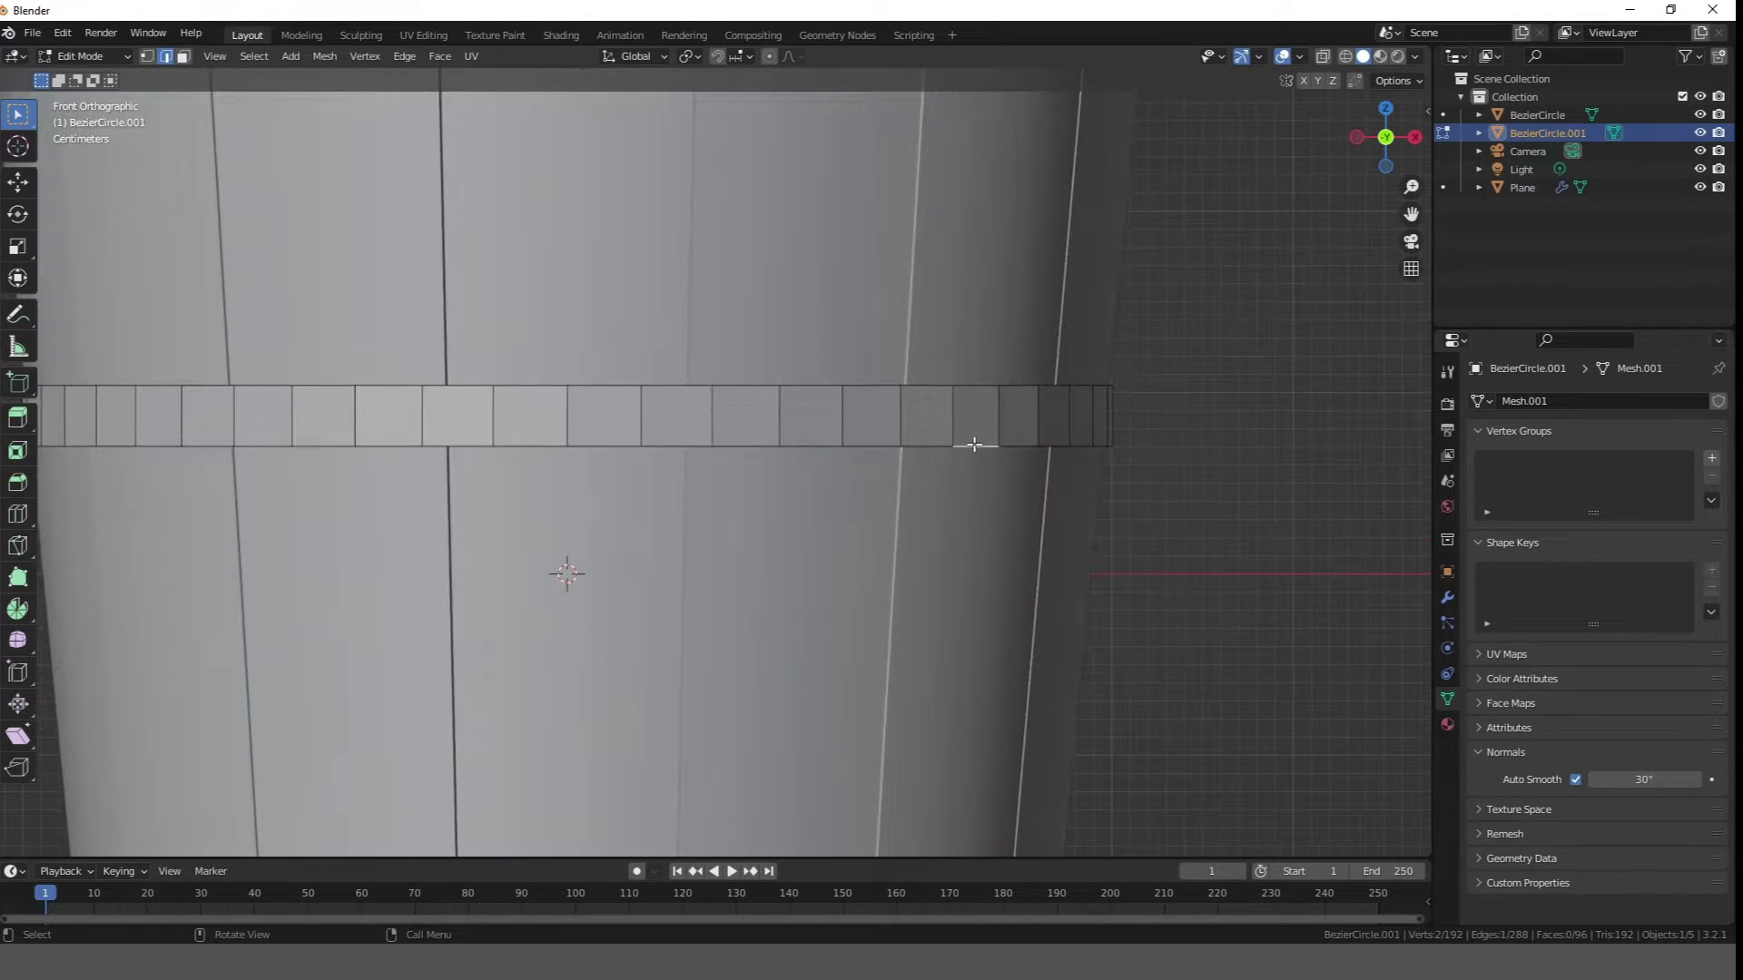
# - Scale the upper band's lower edge loop to fit closely around the bucket wall
pyautogui.keyDown('alt'); pyautogui.click(974, 444); pyautogui.keyUp('alt')
pyautogui.scroll(2, 974, 444)
pyautogui.press('s')
pyautogui.click(1284, 517)
pyautogui.click(1340, 58)
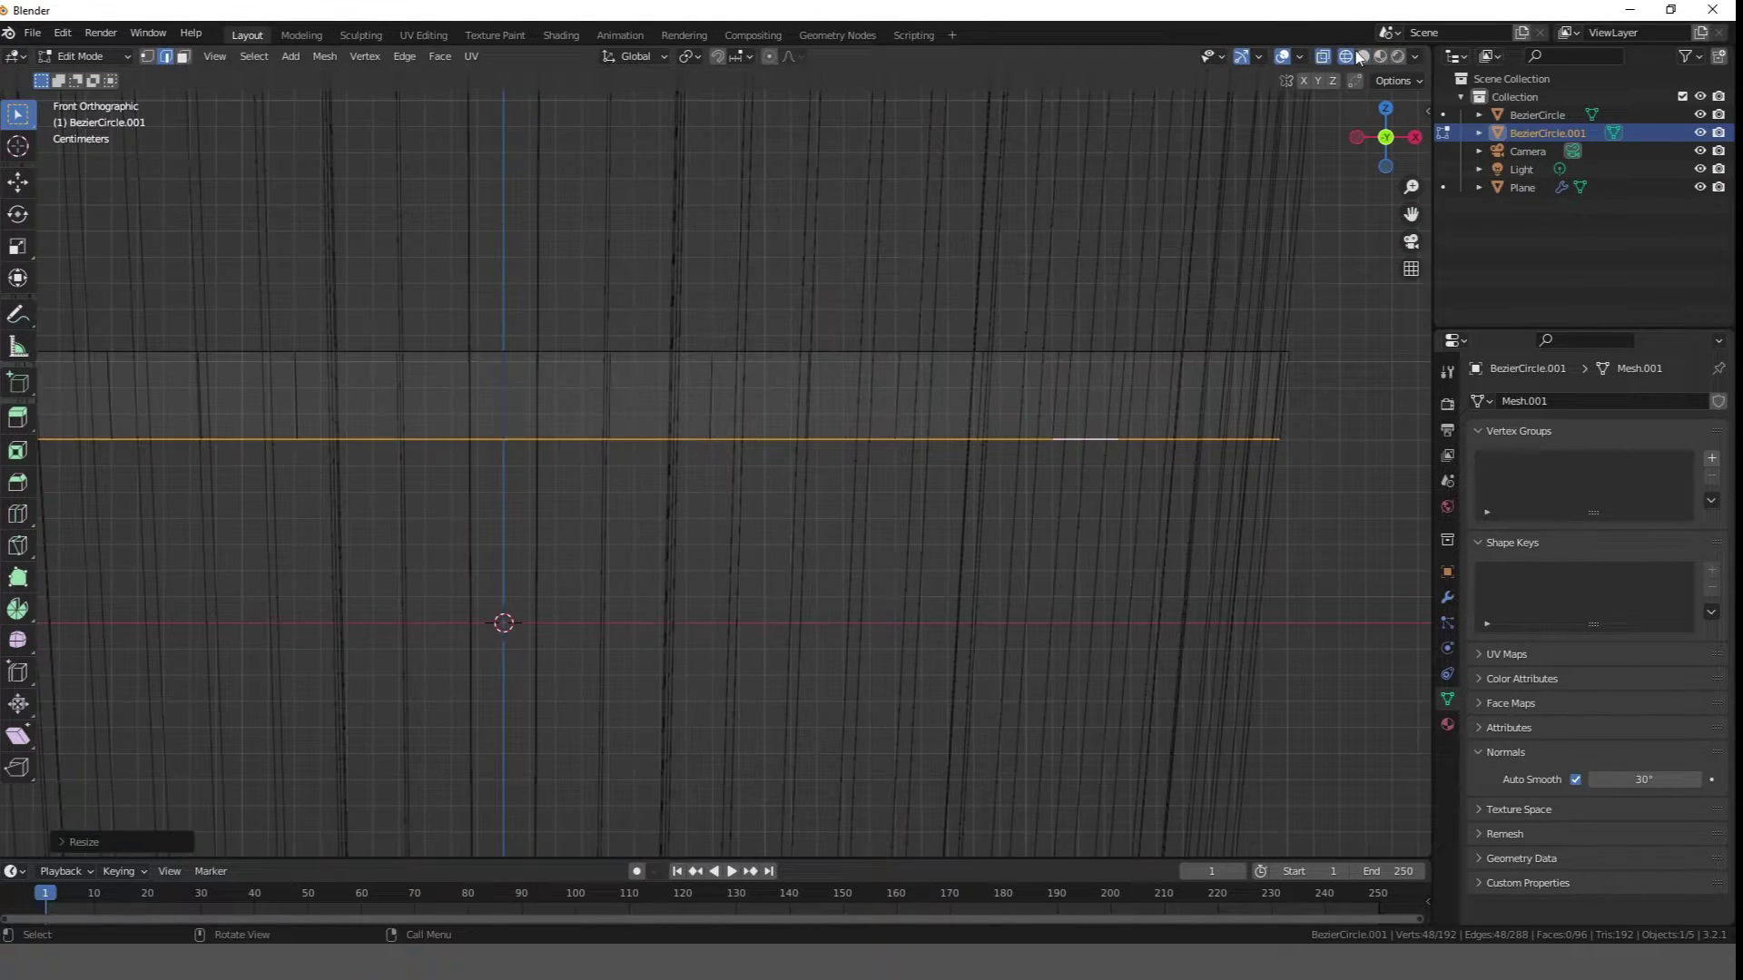
pyautogui.click(1362, 57)
pyautogui.moveTo(1071, 381); pyautogui.dragTo(1036, 478, button='middle')
pyautogui.scroll(-5, 907, 342)
# - Extrude all faces of both bands along their normals to give the bands thickness
pyautogui.press('a')
pyautogui.hotkey('alt', 'e')
pyautogui.click(912, 521)
pyautogui.click(914, 514)
pyautogui.moveTo(914, 514); pyautogui.dragTo(841, 499, button='middle')
pyautogui.scroll(2, 841, 498)
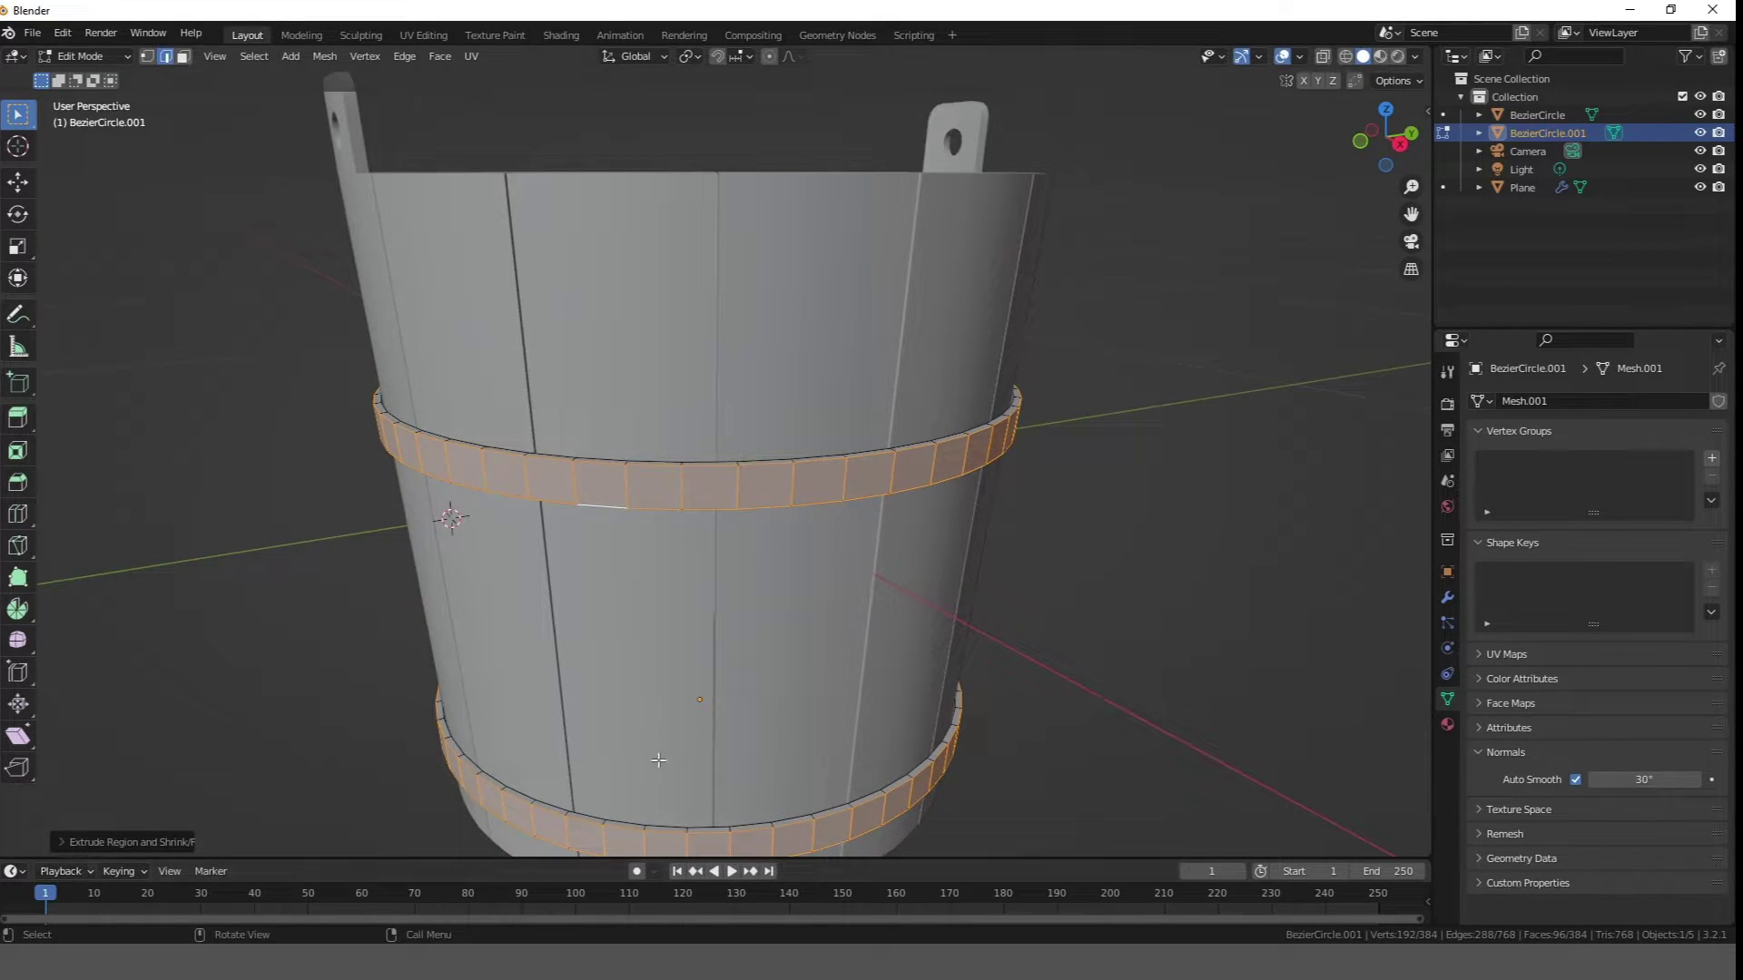
pyautogui.scroll(-2, 586, 769)
pyautogui.hotkey('alt', 's')
pyautogui.click(851, 665)
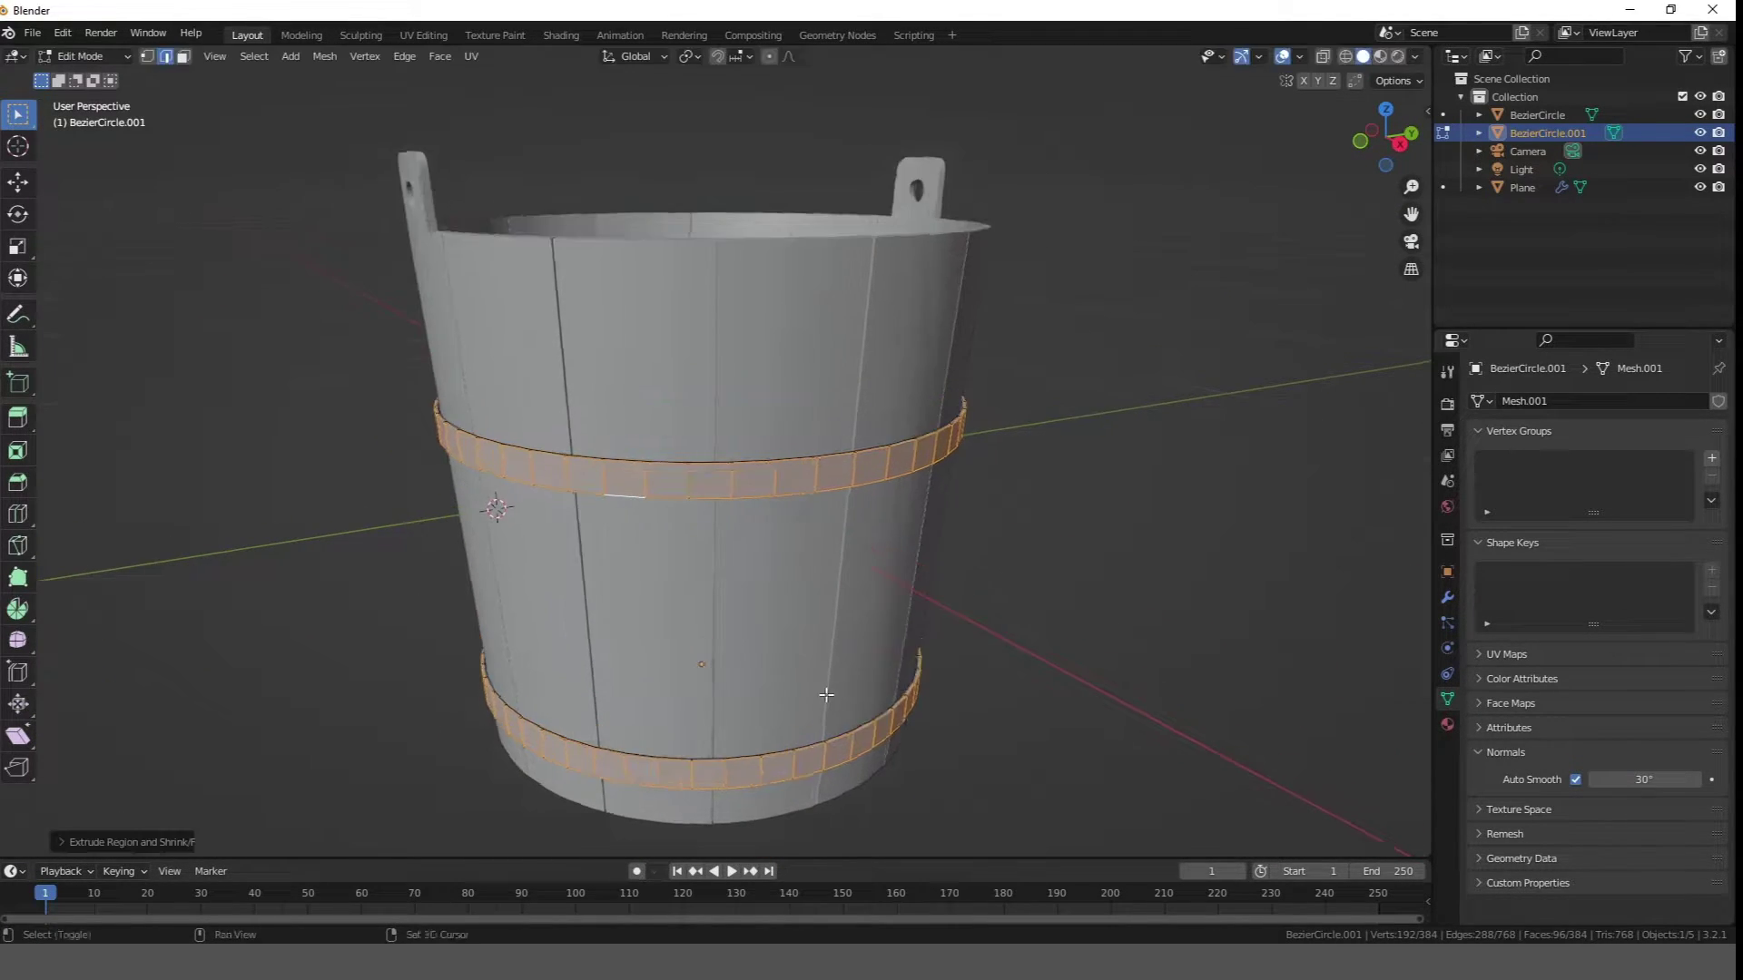
pyautogui.scroll(3, 824, 700)
pyautogui.click(109, 842)
# - Leave mesh editing and apply smooth shading to the bands
pyautogui.press('Tab')
pyautogui.rightClick(505, 674)
pyautogui.click(531, 624)
pyautogui.scroll(-4, 531, 624)
pyautogui.moveTo(978, 636); pyautogui.dragTo(954, 713, button='middle')
pyautogui.click(1057, 633)
pyautogui.moveTo(1056, 634); pyautogui.dragTo(984, 524, button='middle')
# - Select the hole edge loops in the bucket's handle tabs and snap the 3D cursor to the point midway between them
pyautogui.click(563, 341)
pyautogui.press('Tab')
pyautogui.scroll(5, 472, 338)
pyautogui.scroll(2, 472, 339)
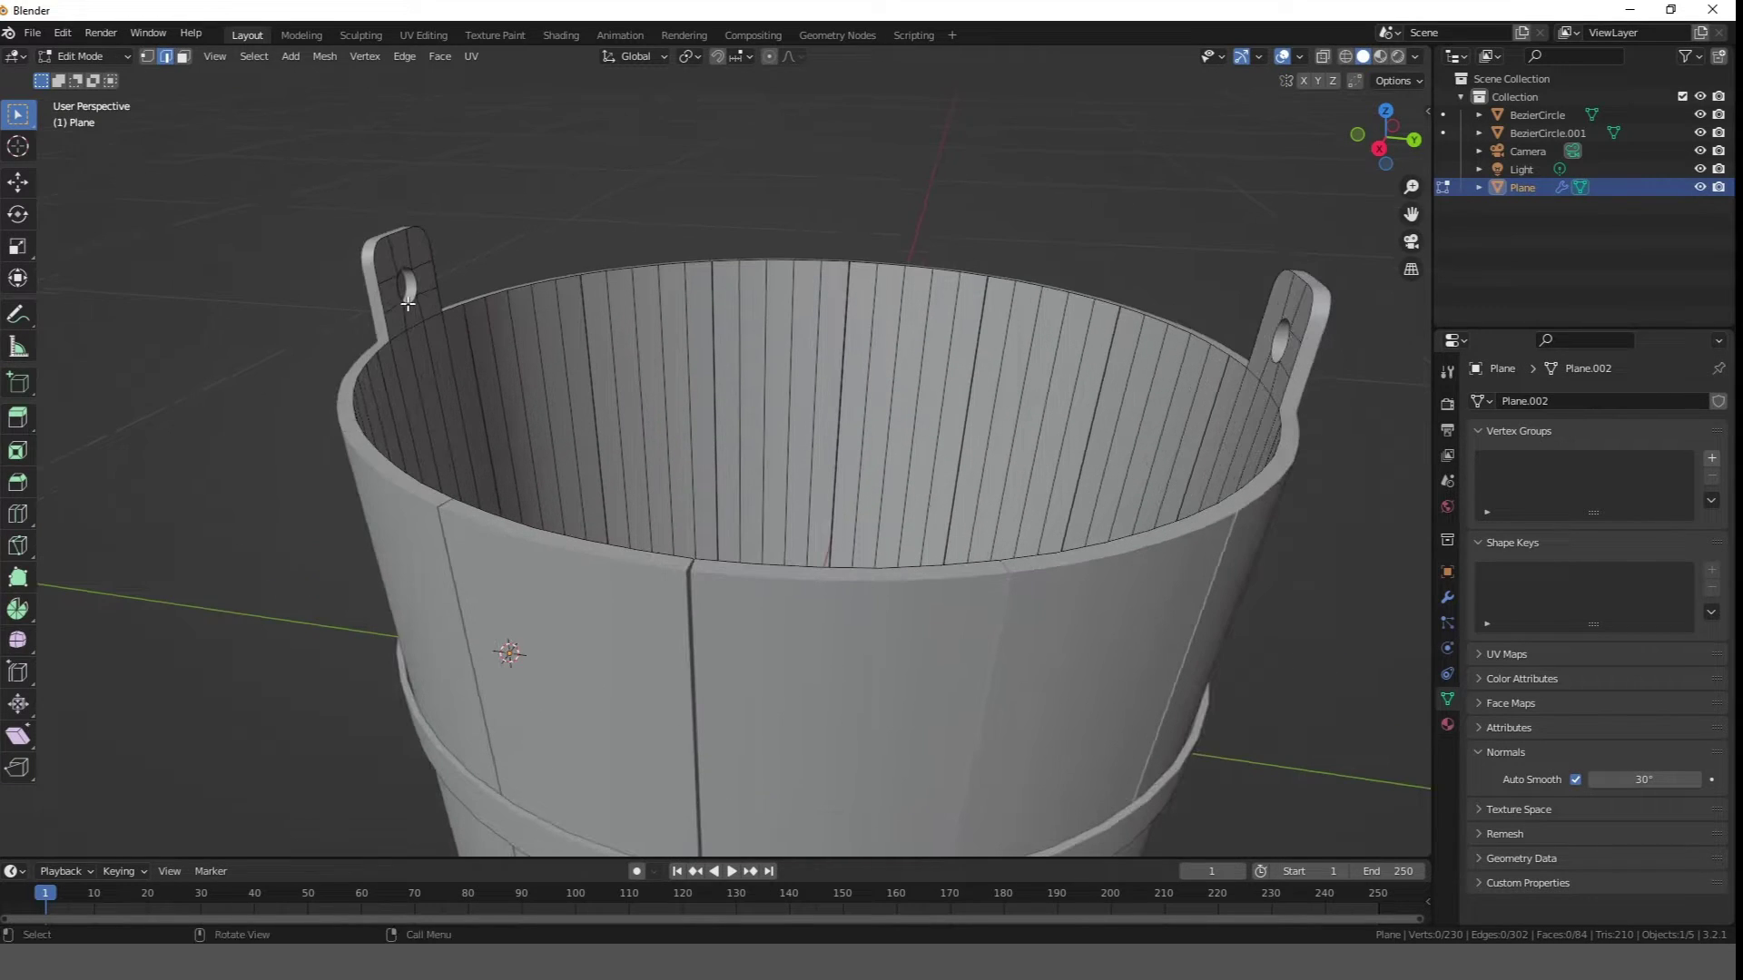
pyautogui.keyDown('alt'); pyautogui.click(402, 266); pyautogui.keyUp('alt')
pyautogui.moveTo(402, 265); pyautogui.dragTo(675, 348, button='middle')
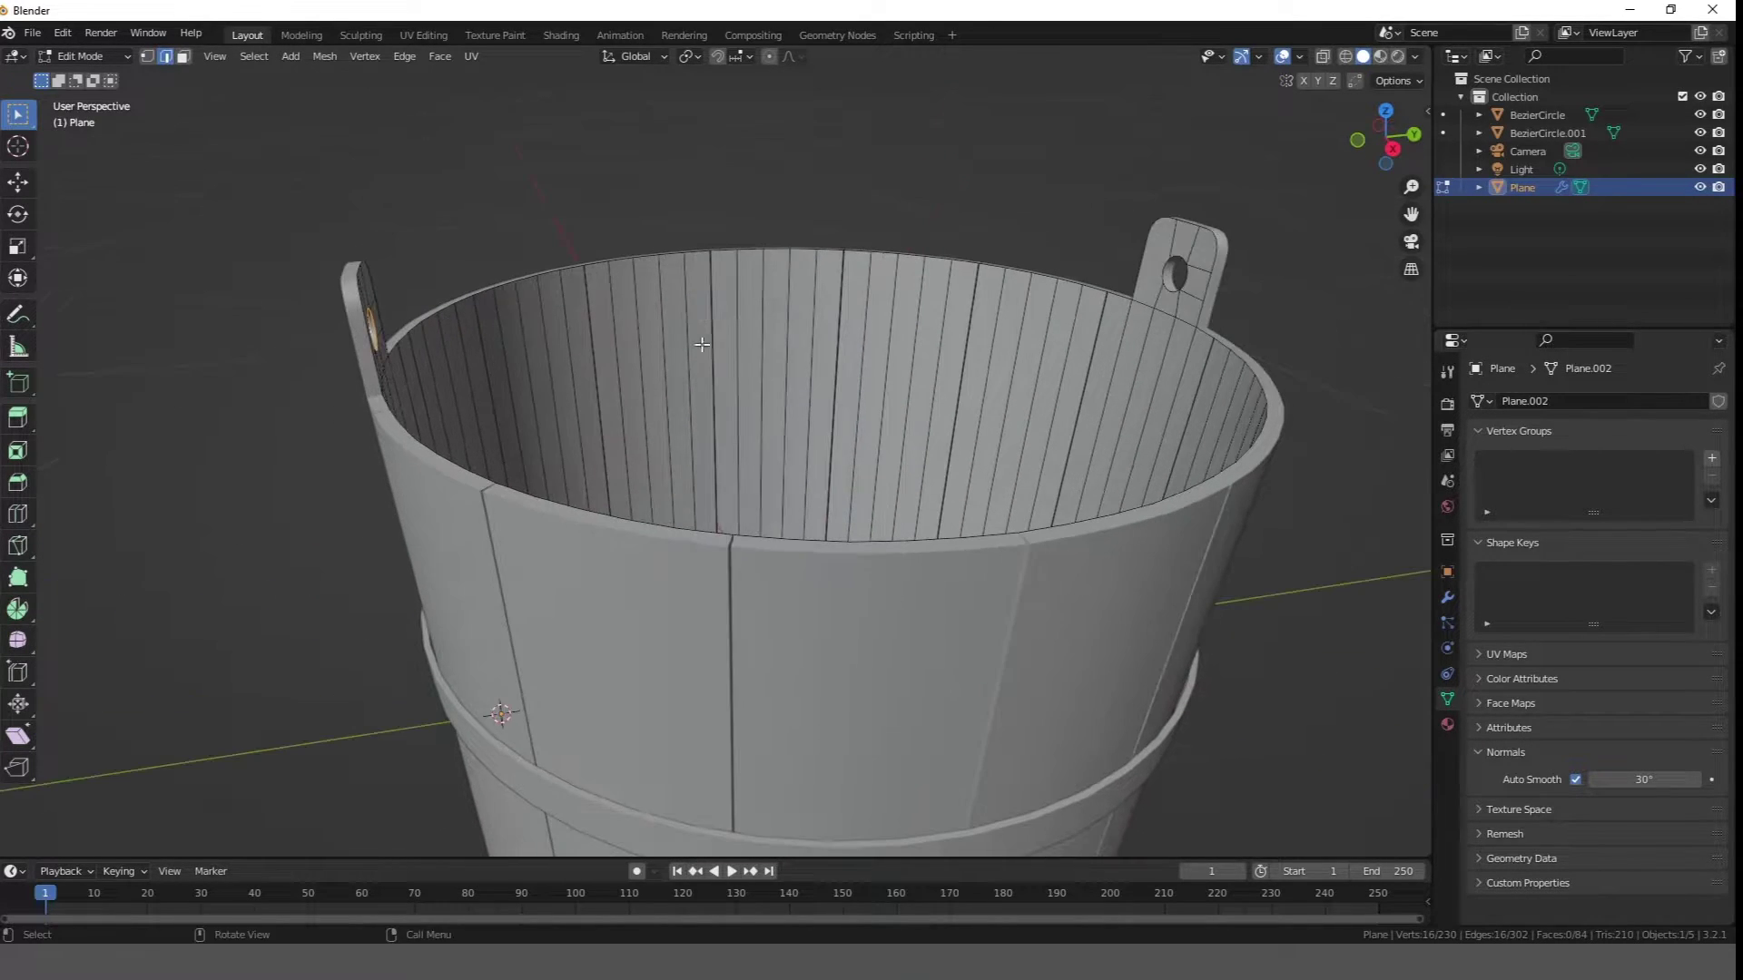
pyautogui.hotkey('shift', 's')
pyautogui.click(820, 524)
pyautogui.scroll(-3, 844, 486)
pyautogui.press('KP_3')
pyautogui.press('Tab')
# - Add a NURBS path at the 3D cursor and rotate it about Z so it runs from tab to tab
pyautogui.scroll(-3, 817, 457)
pyautogui.hotkey('shift', 'a')
pyautogui.moveTo(1023, 533)
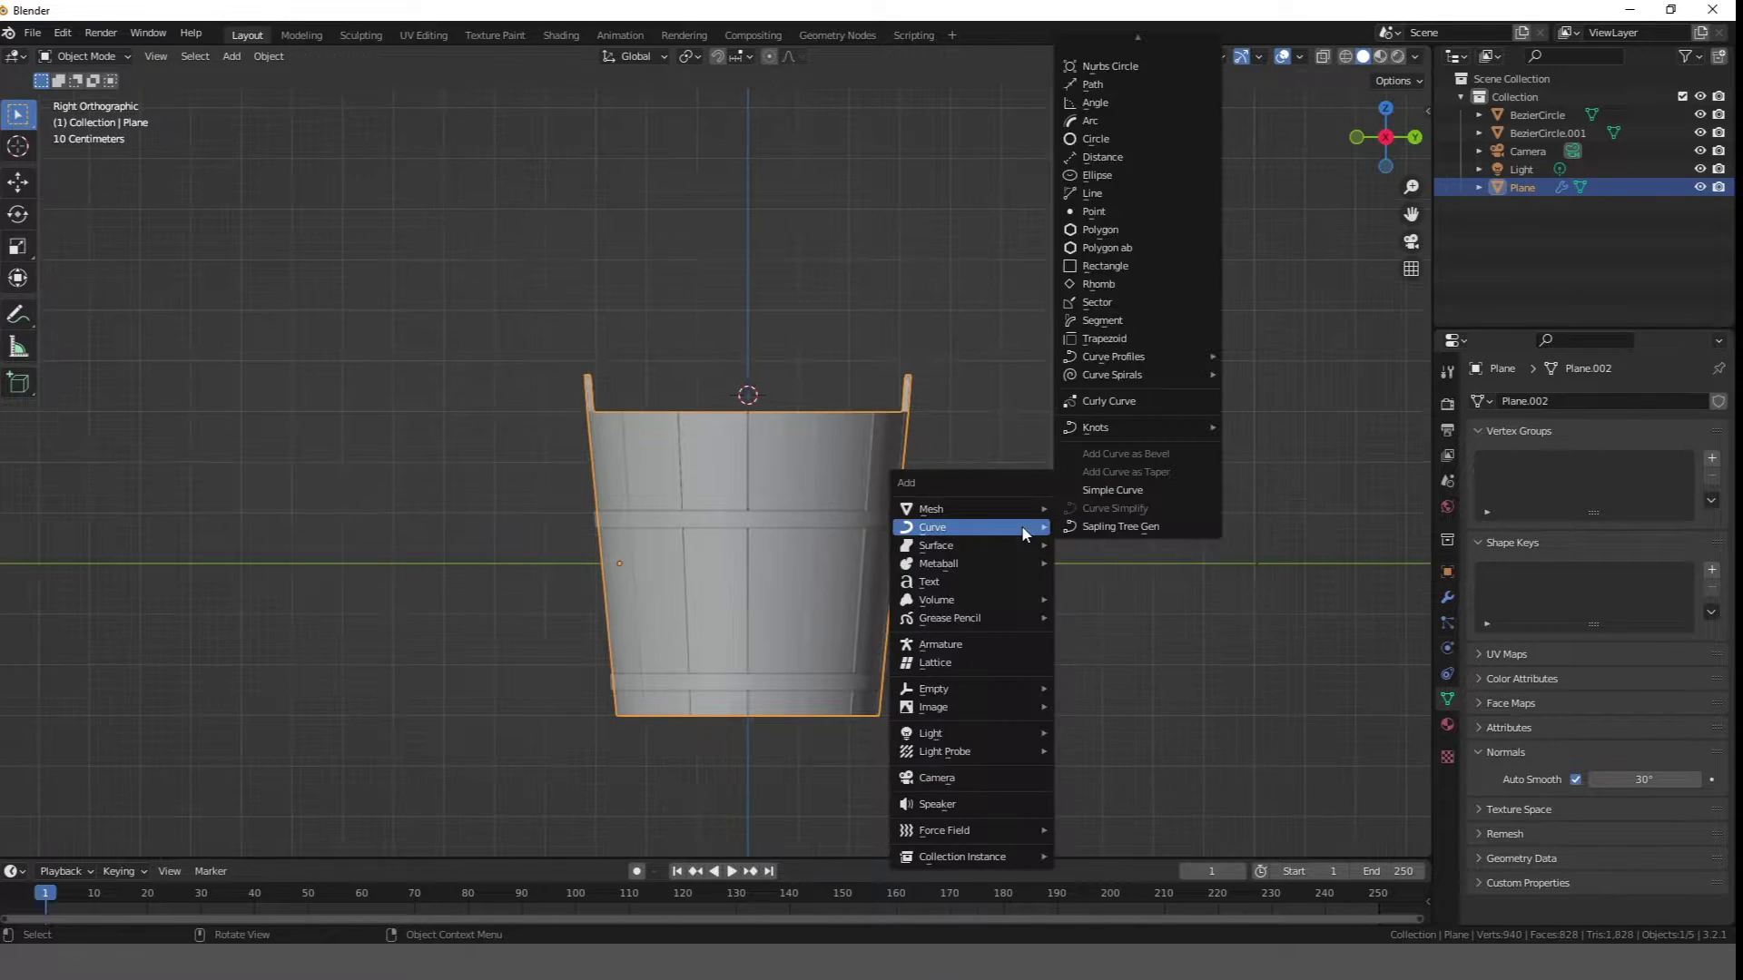
pyautogui.click(1074, 85)
pyautogui.moveTo(1074, 89); pyautogui.dragTo(1026, 472, button='middle')
pyautogui.press('z')
pyautogui.press('0')
pyautogui.press('Return')
pyautogui.press('KP_3')
pyautogui.scroll(3, 942, 481)
# - Scale the path's control points to span the two tabs and raise the middle point about 0.7 m along Z
pyautogui.press('Tab')
pyautogui.press('s')
pyautogui.click(747, 499)
pyautogui.scroll(5, 712, 464)
pyautogui.click(659, 460)
pyautogui.press('g')
pyautogui.press('z')
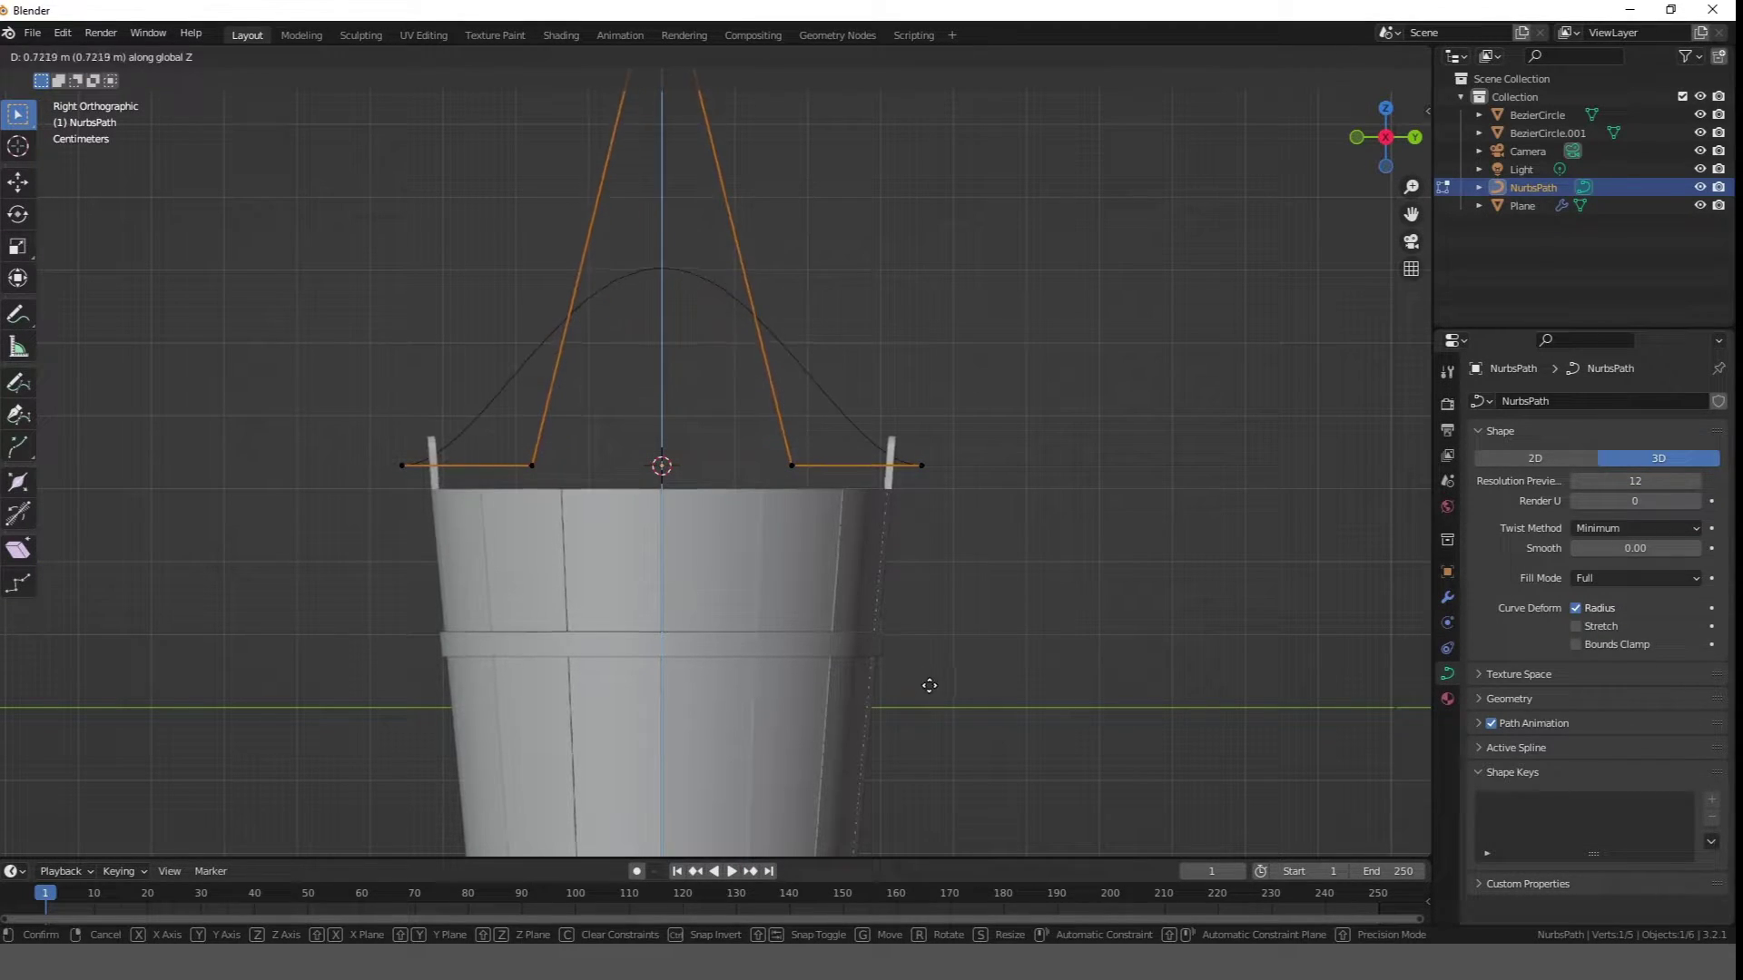
pyautogui.click(929, 687)
# - Try lowering the two control points beside the path's middle point along Z, and undo the move
pyautogui.click(799, 470)
pyautogui.keyDown('shift'); pyautogui.click(551, 466); pyautogui.keyUp('shift')
pyautogui.press('g')
pyautogui.press('z')
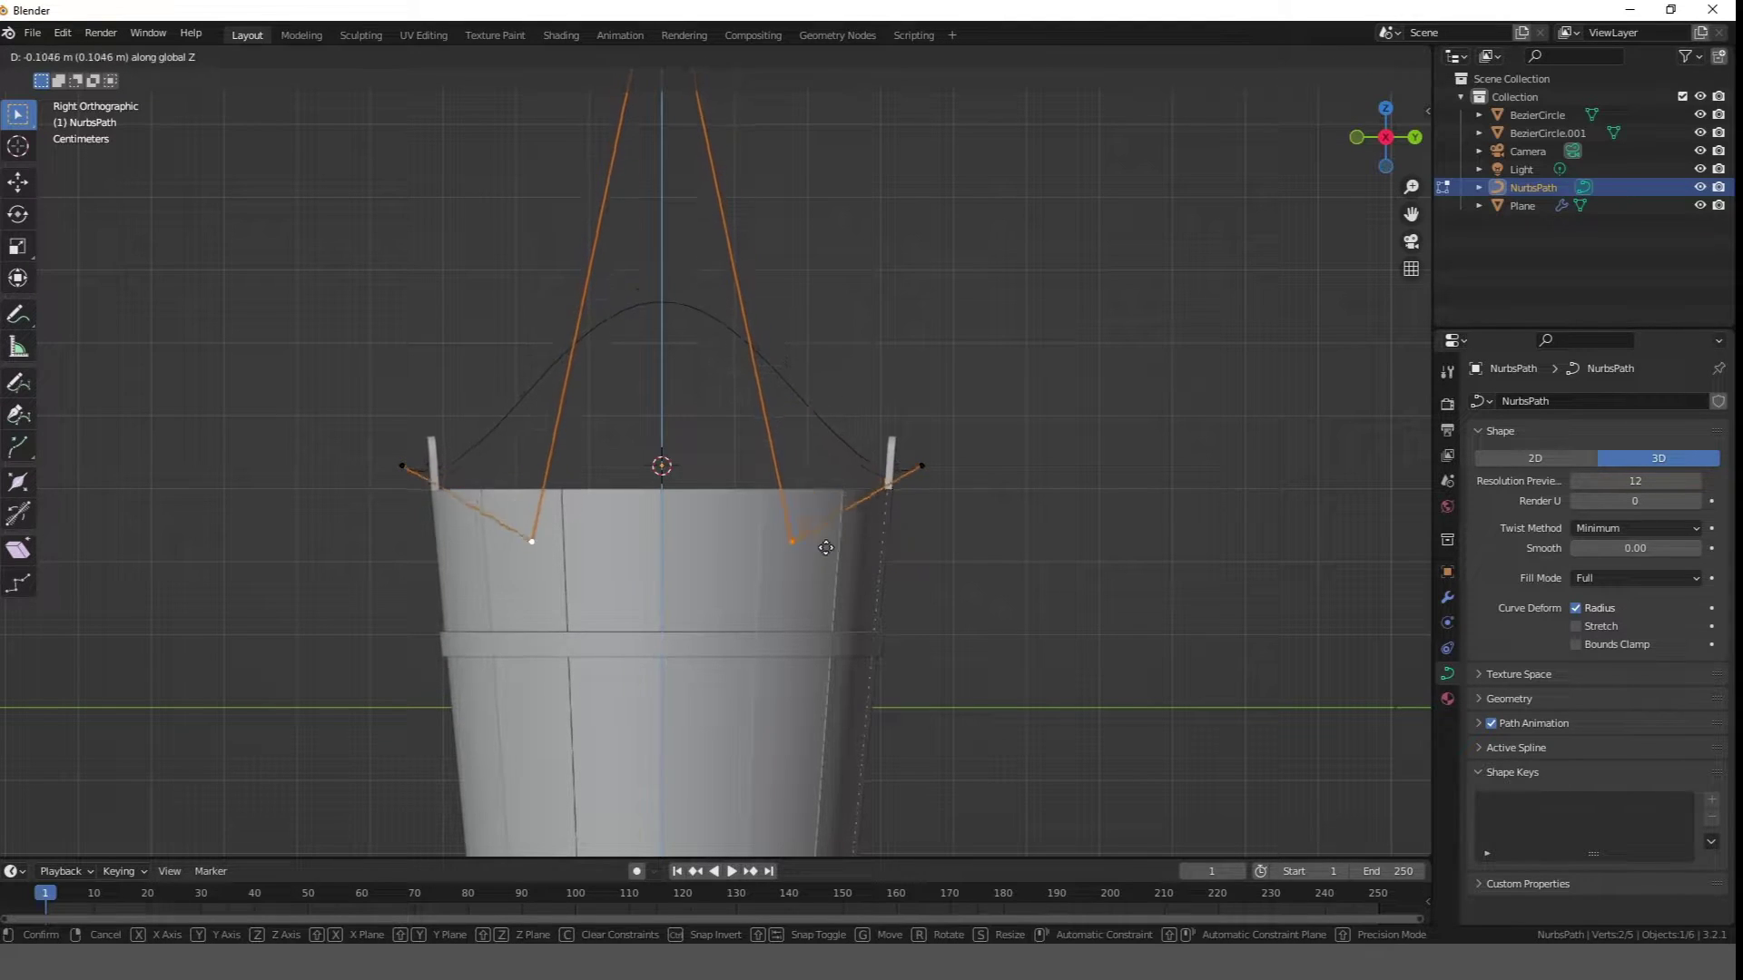
pyautogui.click(816, 574)
pyautogui.scroll(-2, 822, 554)
pyautogui.keyDown('shift'); pyautogui.moveTo(828, 538); pyautogui.dragTo(833, 650, button='middle'); pyautogui.keyUp('shift')
pyautogui.scroll(1, 817, 626)
pyautogui.hotkey('ctrl', 'z')
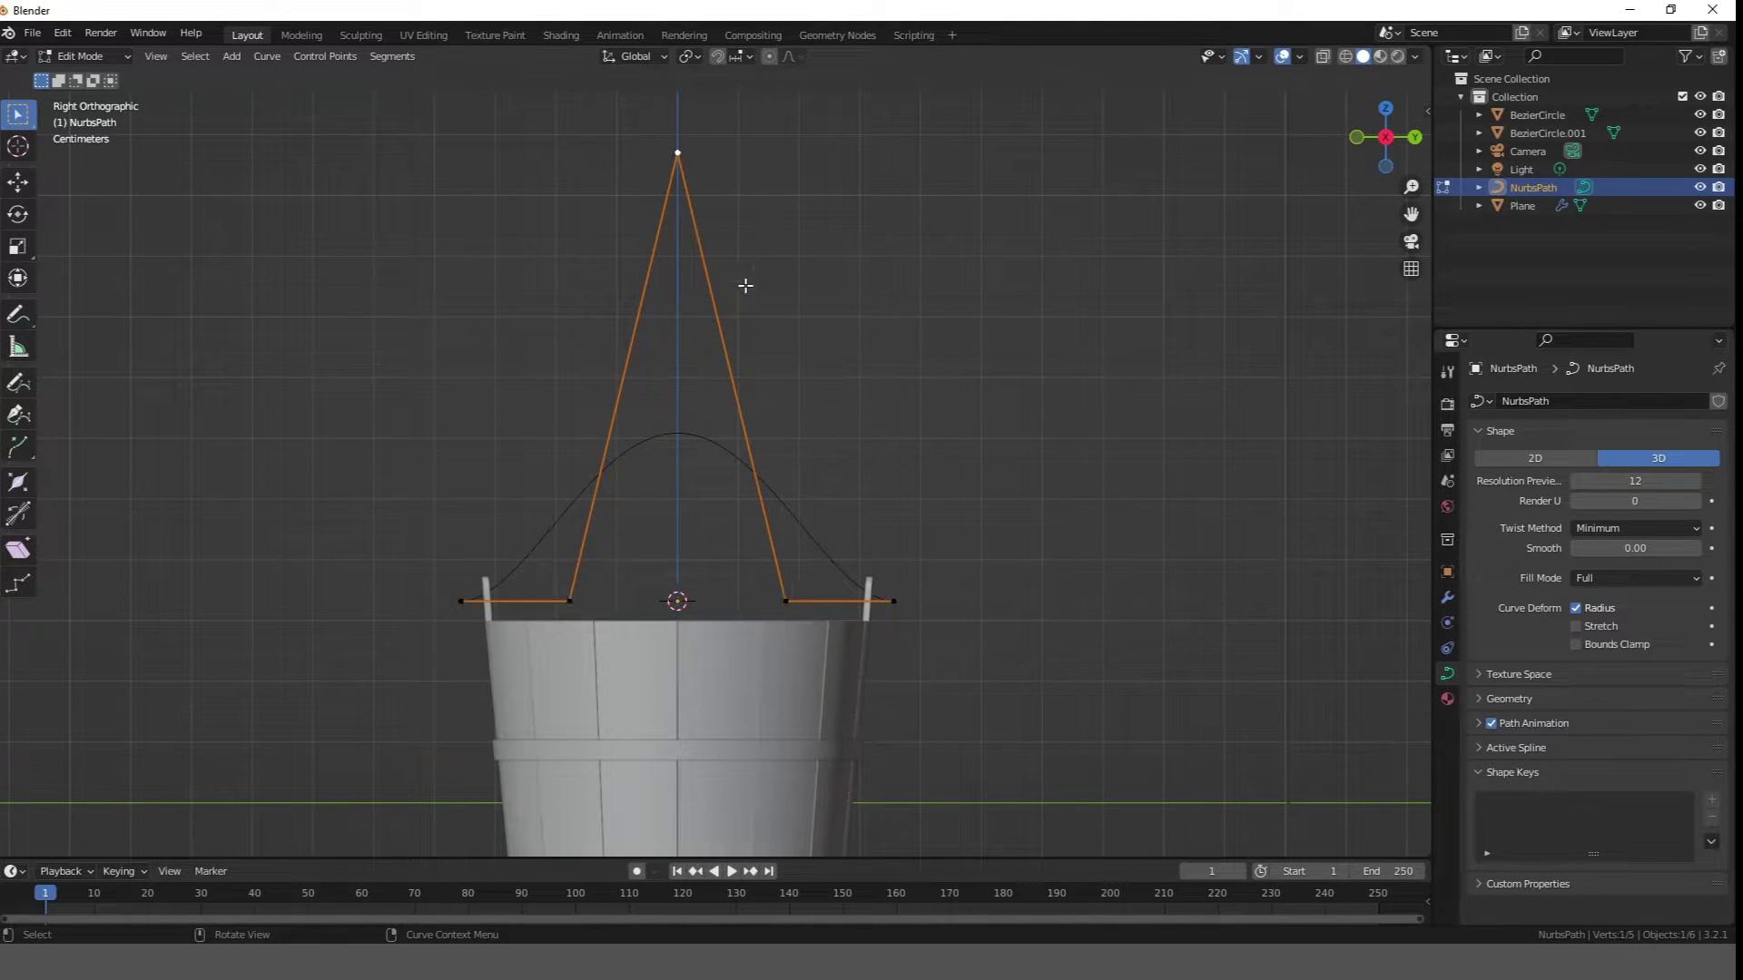
# - Lower the path's peak control point by about 0.197 m along Z
pyautogui.press('g')
pyautogui.press('z')
pyautogui.click(753, 405)
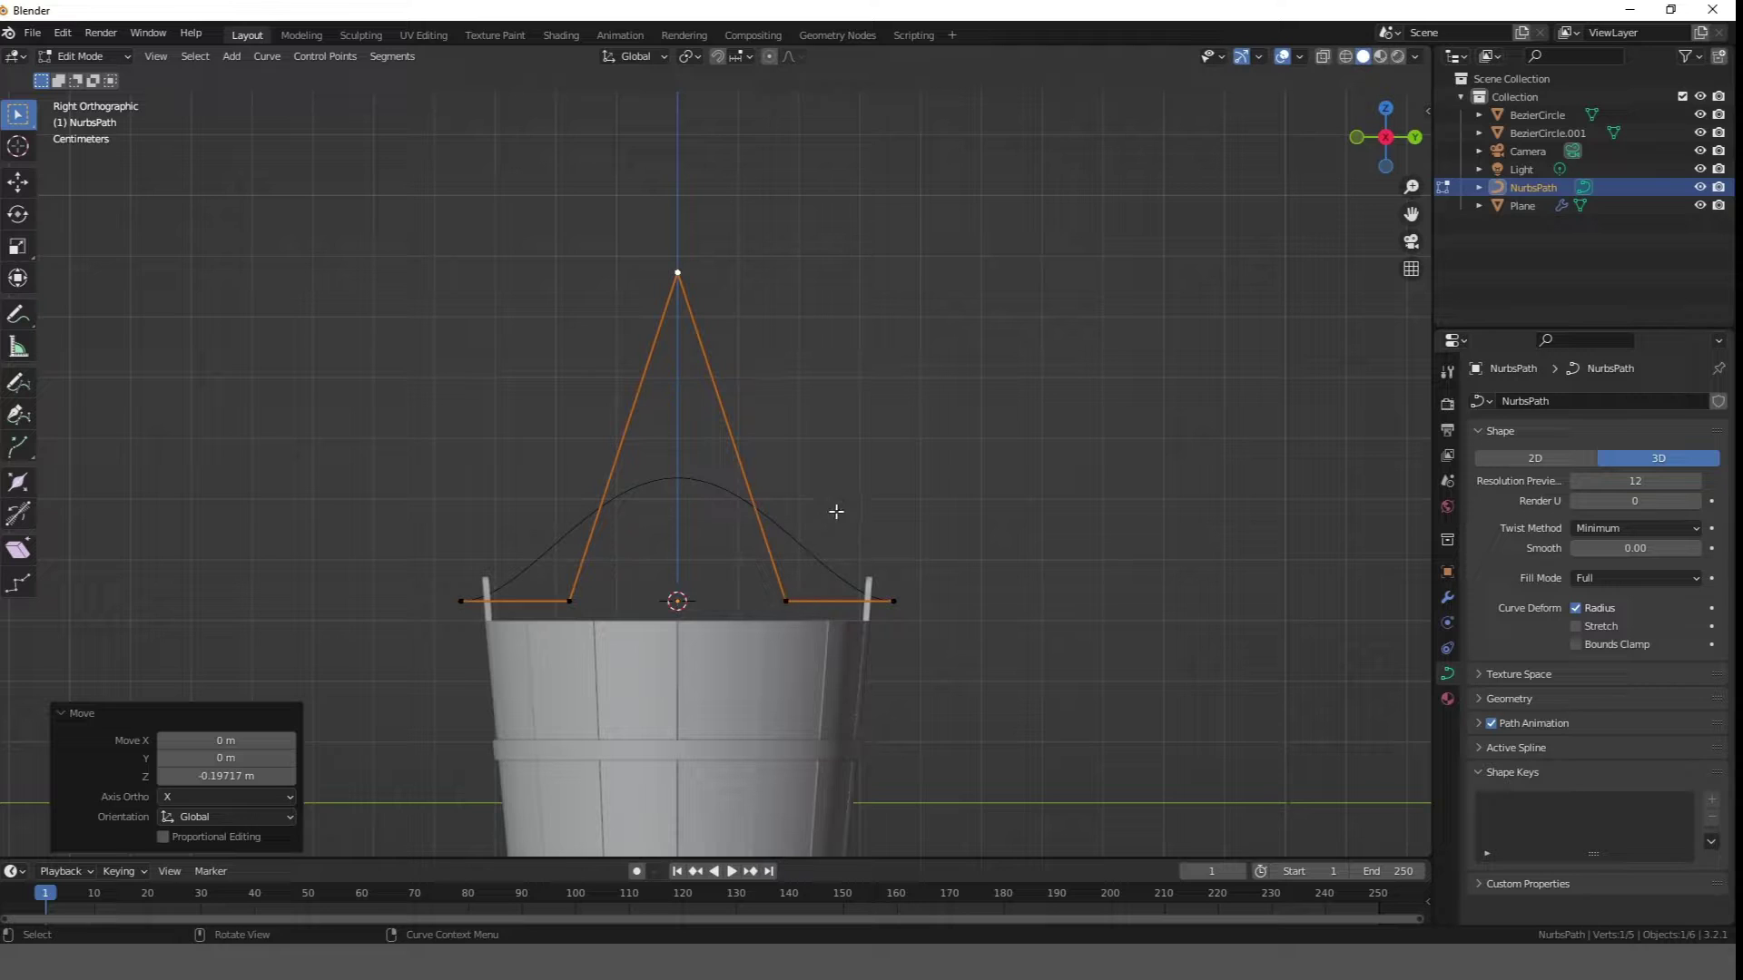
# - Subdivide the path segments on both sides of the peak to add one control point on each
pyautogui.keyDown('shift'); pyautogui.click(782, 602); pyautogui.keyUp('shift')
pyautogui.rightClick(813, 545)
pyautogui.click(811, 448)
pyautogui.click(574, 599)
pyautogui.keyDown('shift'); pyautogui.click(675, 283); pyautogui.keyUp('shift')
pyautogui.rightClick(682, 301)
pyautogui.rightClick(755, 420)
pyautogui.click(757, 423)
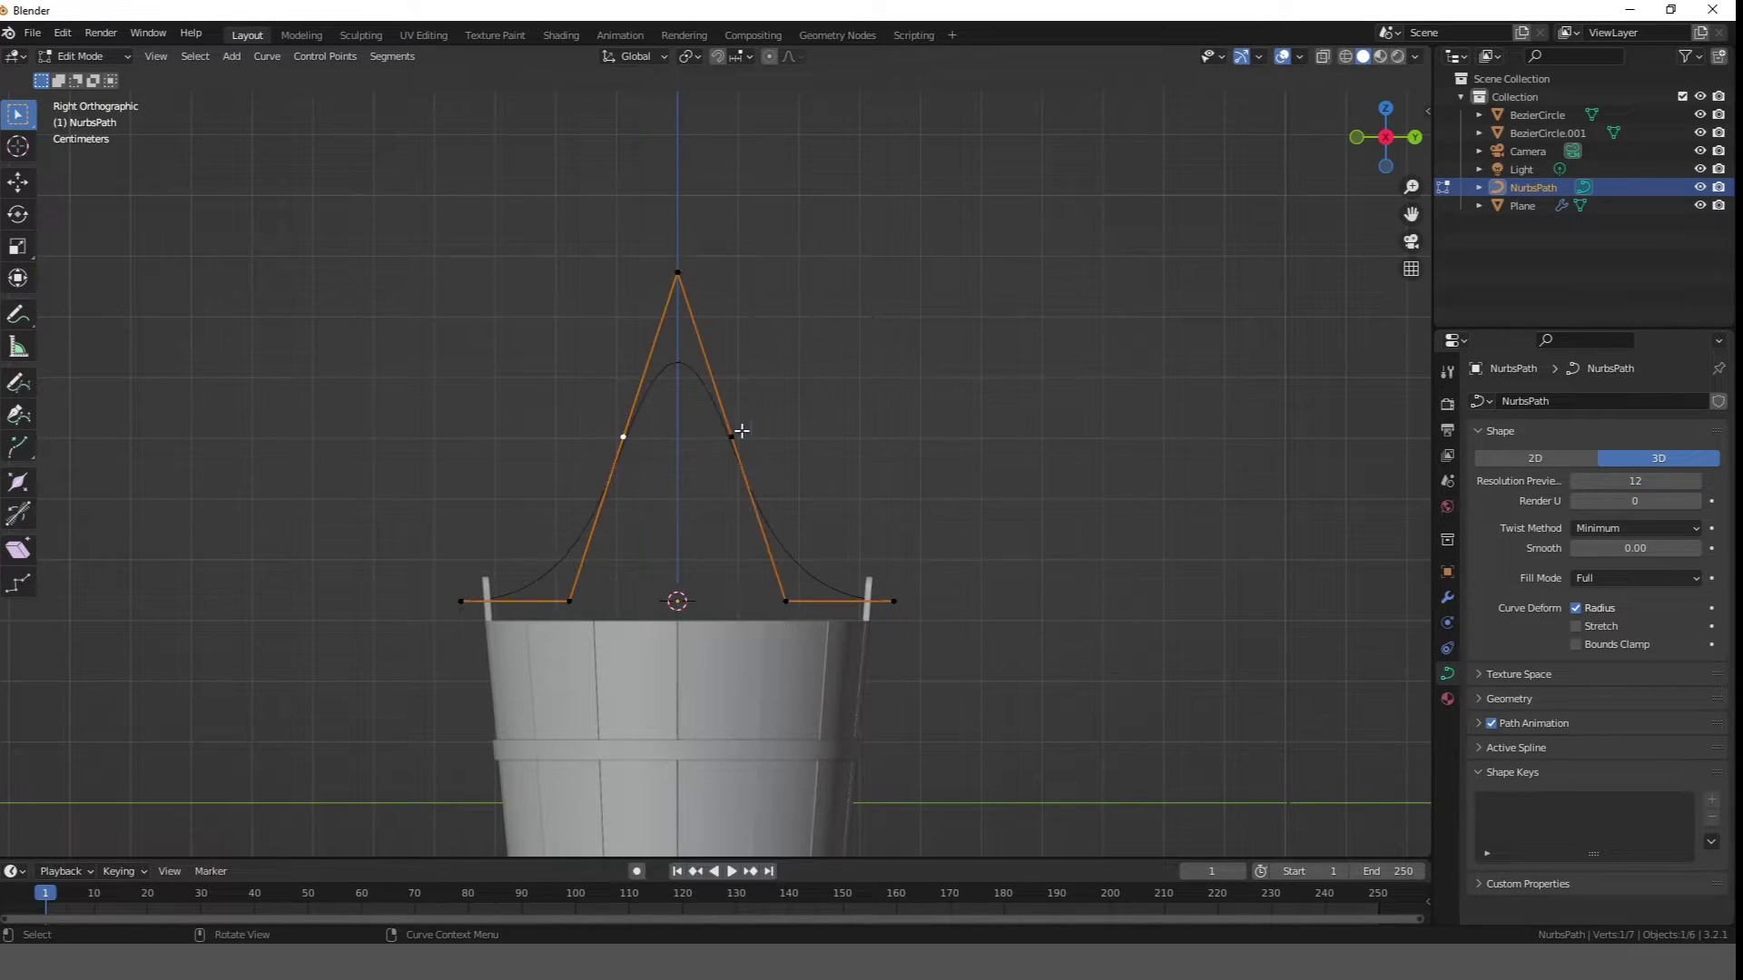
# - Lower the two newly added control points along Z, and lower the peak point as well
pyautogui.keyDown('shift'); pyautogui.click(736, 441); pyautogui.keyUp('shift')
pyautogui.press('g')
pyautogui.press('z')
pyautogui.click(827, 579)
pyautogui.click(682, 289)
pyautogui.press('g')
pyautogui.press('z')
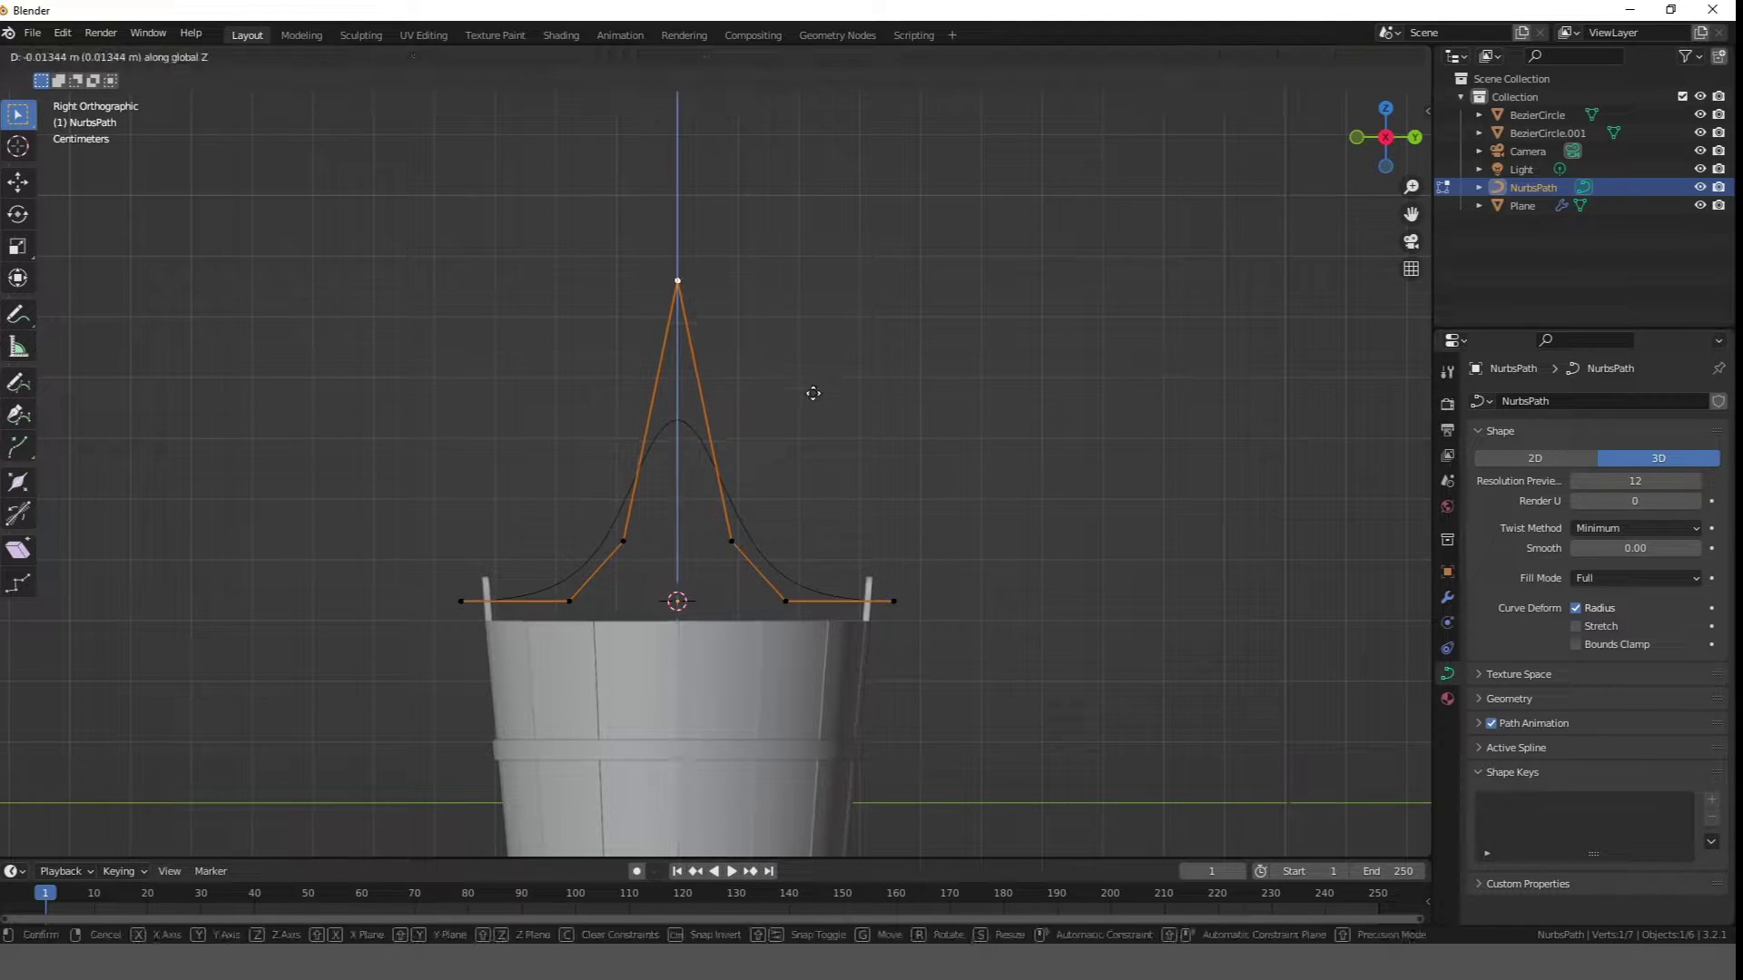
pyautogui.click(826, 500)
# - Spread the two lower inner control points apart along Y
pyautogui.scroll(1, 830, 604)
pyautogui.scroll(2, 830, 603)
pyautogui.keyDown('shift'); pyautogui.moveTo(830, 604); pyautogui.dragTo(877, 411, button='middle'); pyautogui.keyUp('shift')
pyautogui.click(873, 494)
pyautogui.keyDown('shift'); pyautogui.click(496, 506); pyautogui.keyUp('shift')
pyautogui.press('s')
pyautogui.press('y')
pyautogui.click(1045, 488)
# - Spread the two control points beside the peak apart along Y to widen the arch
pyautogui.click(787, 406)
pyautogui.keyDown('shift'); pyautogui.click(603, 404); pyautogui.keyUp('shift')
pyautogui.press('s')
pyautogui.press('x')
pyautogui.press('y')
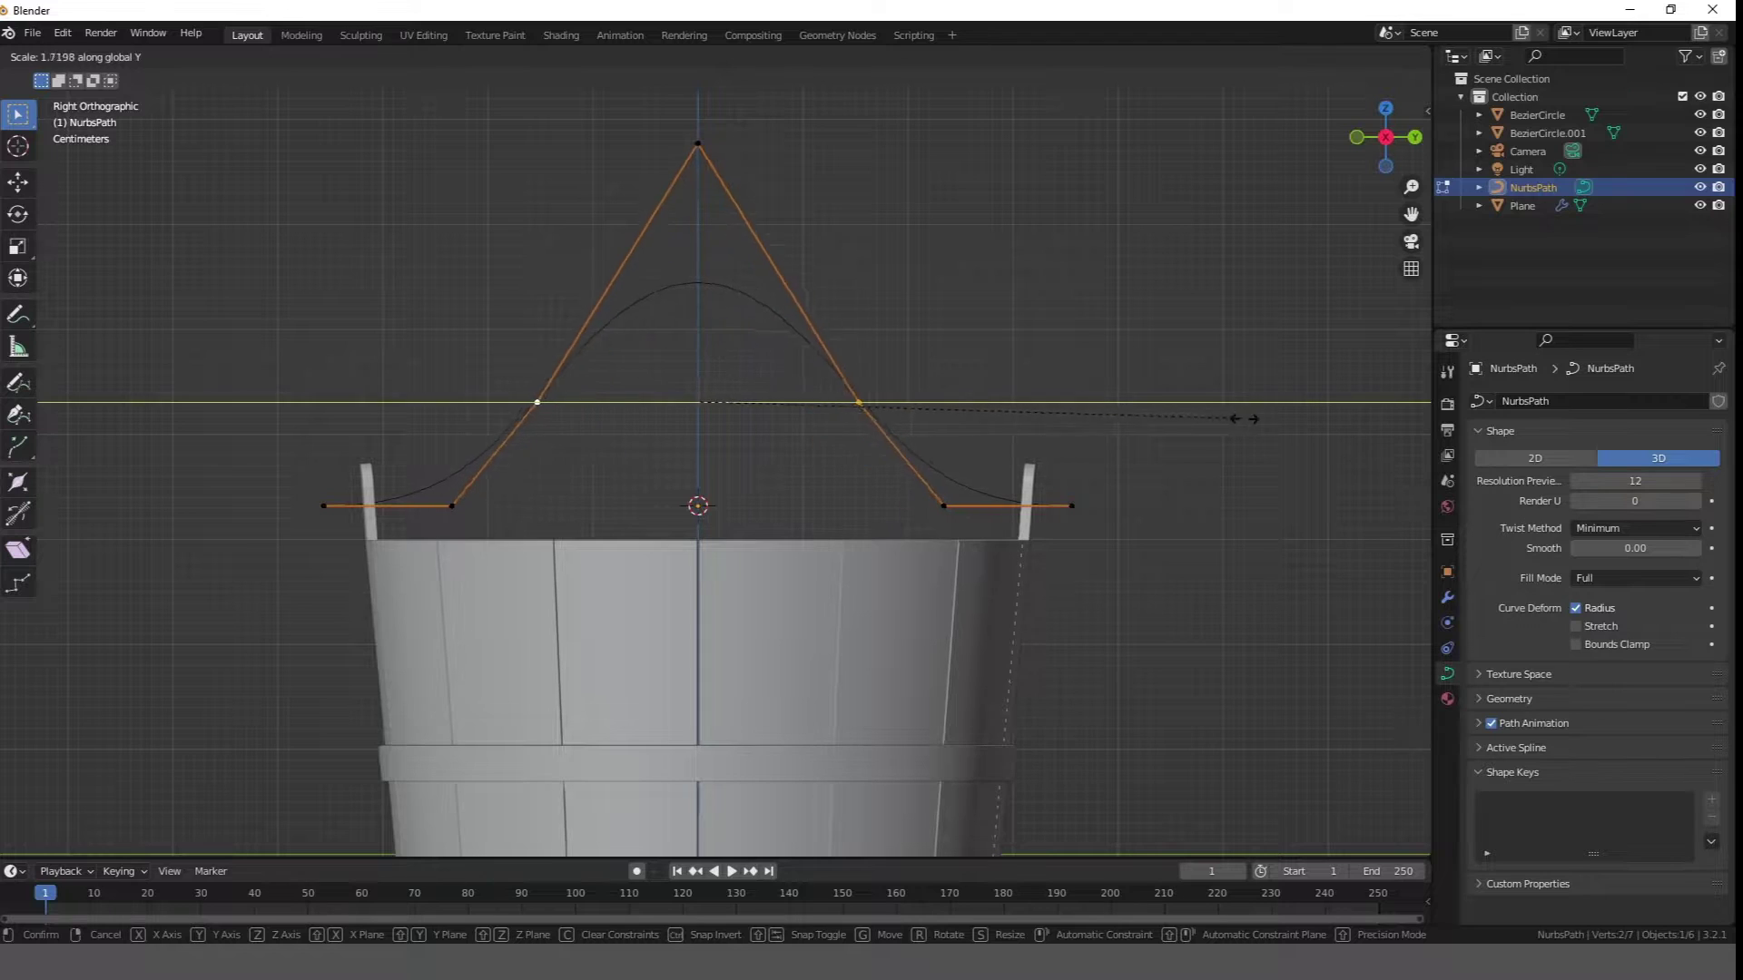
pyautogui.click(82, 425)
# - Lower the peak control point along Z to flatten the handle's arch
pyautogui.click(697, 143)
pyautogui.press('g')
pyautogui.press('z')
pyautogui.click(600, 427)
# - Scale the two lower inner control points further apart along Y, closer to the handle tabs
pyautogui.click(453, 505)
pyautogui.keyDown('shift'); pyautogui.click(943, 513); pyautogui.keyUp('shift')
pyautogui.press('s')
pyautogui.press('y')
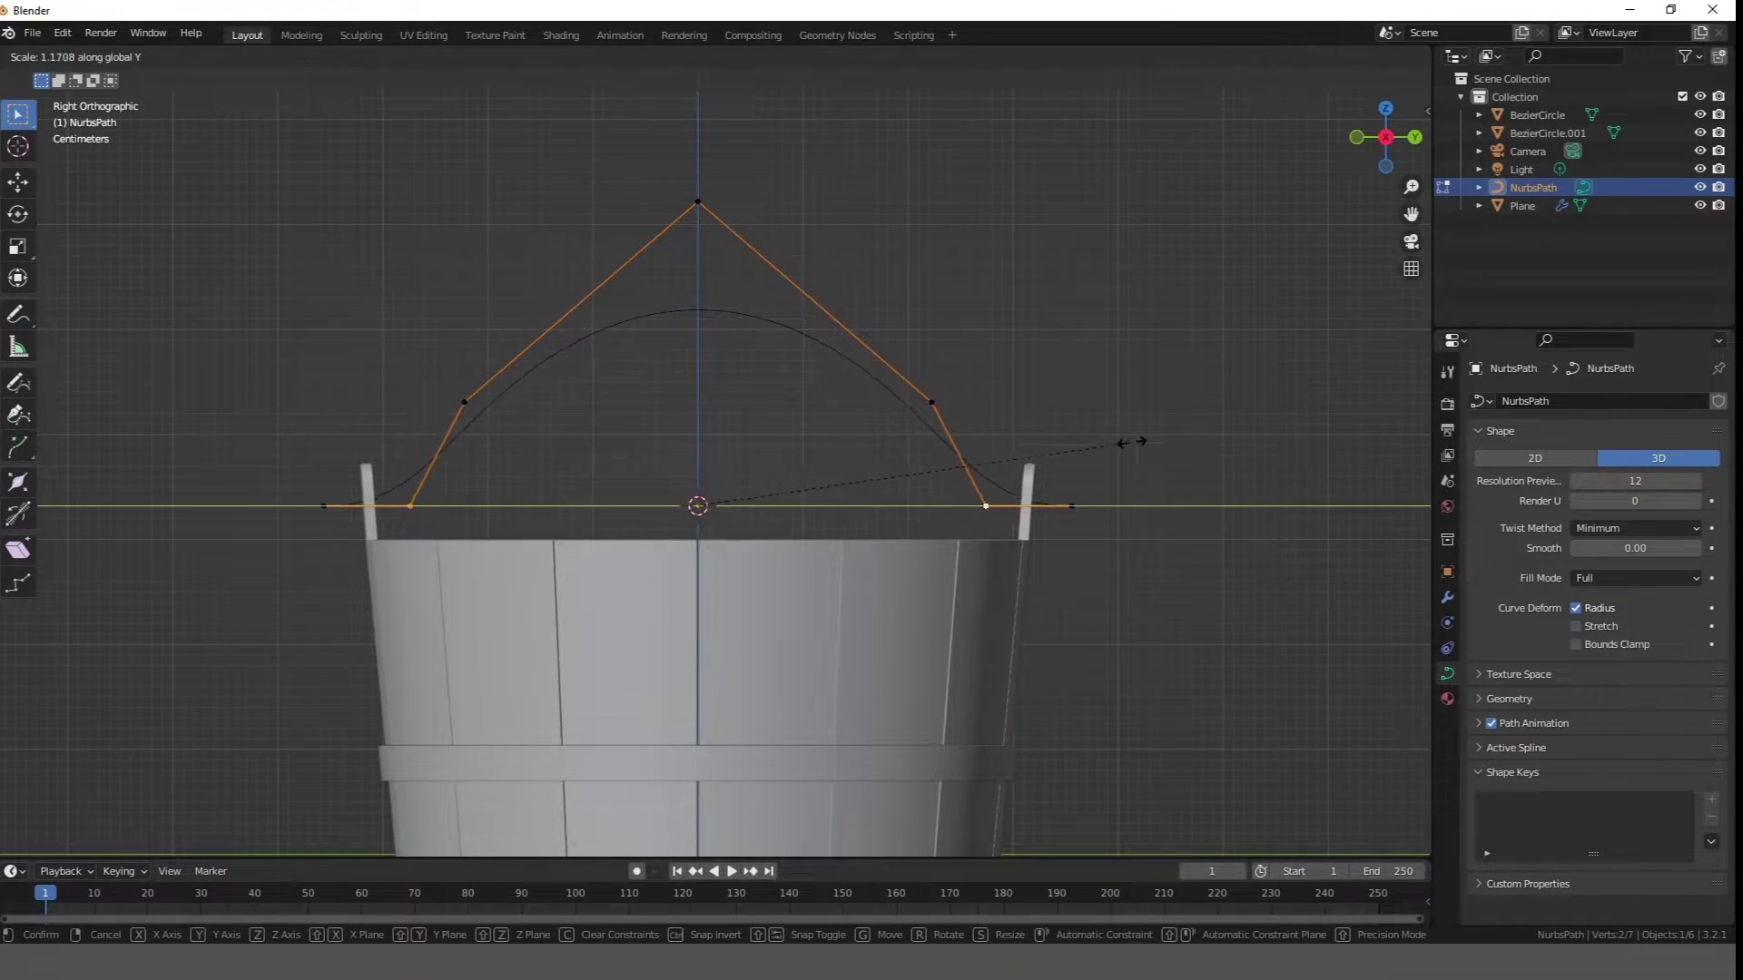
pyautogui.click(1133, 443)
# - Scale the two control points beside the peak further apart along Y and raise them along Z
pyautogui.click(933, 404)
pyautogui.press('s')
pyautogui.press('y')
pyautogui.click(1106, 402)
pyautogui.moveTo(1106, 402); pyautogui.dragTo(734, 382, button='middle')
pyautogui.keyDown('shift'); pyautogui.click(848, 408); pyautogui.keyUp('shift')
pyautogui.press('g')
pyautogui.press('z')
pyautogui.click(930, 370)
# - Lower the two inner control points beside the handle tabs along Z by about 0.022 m
pyautogui.moveTo(913, 447); pyautogui.dragTo(859, 434, button='middle')
pyautogui.scroll(3, 860, 436)
pyautogui.click(968, 499)
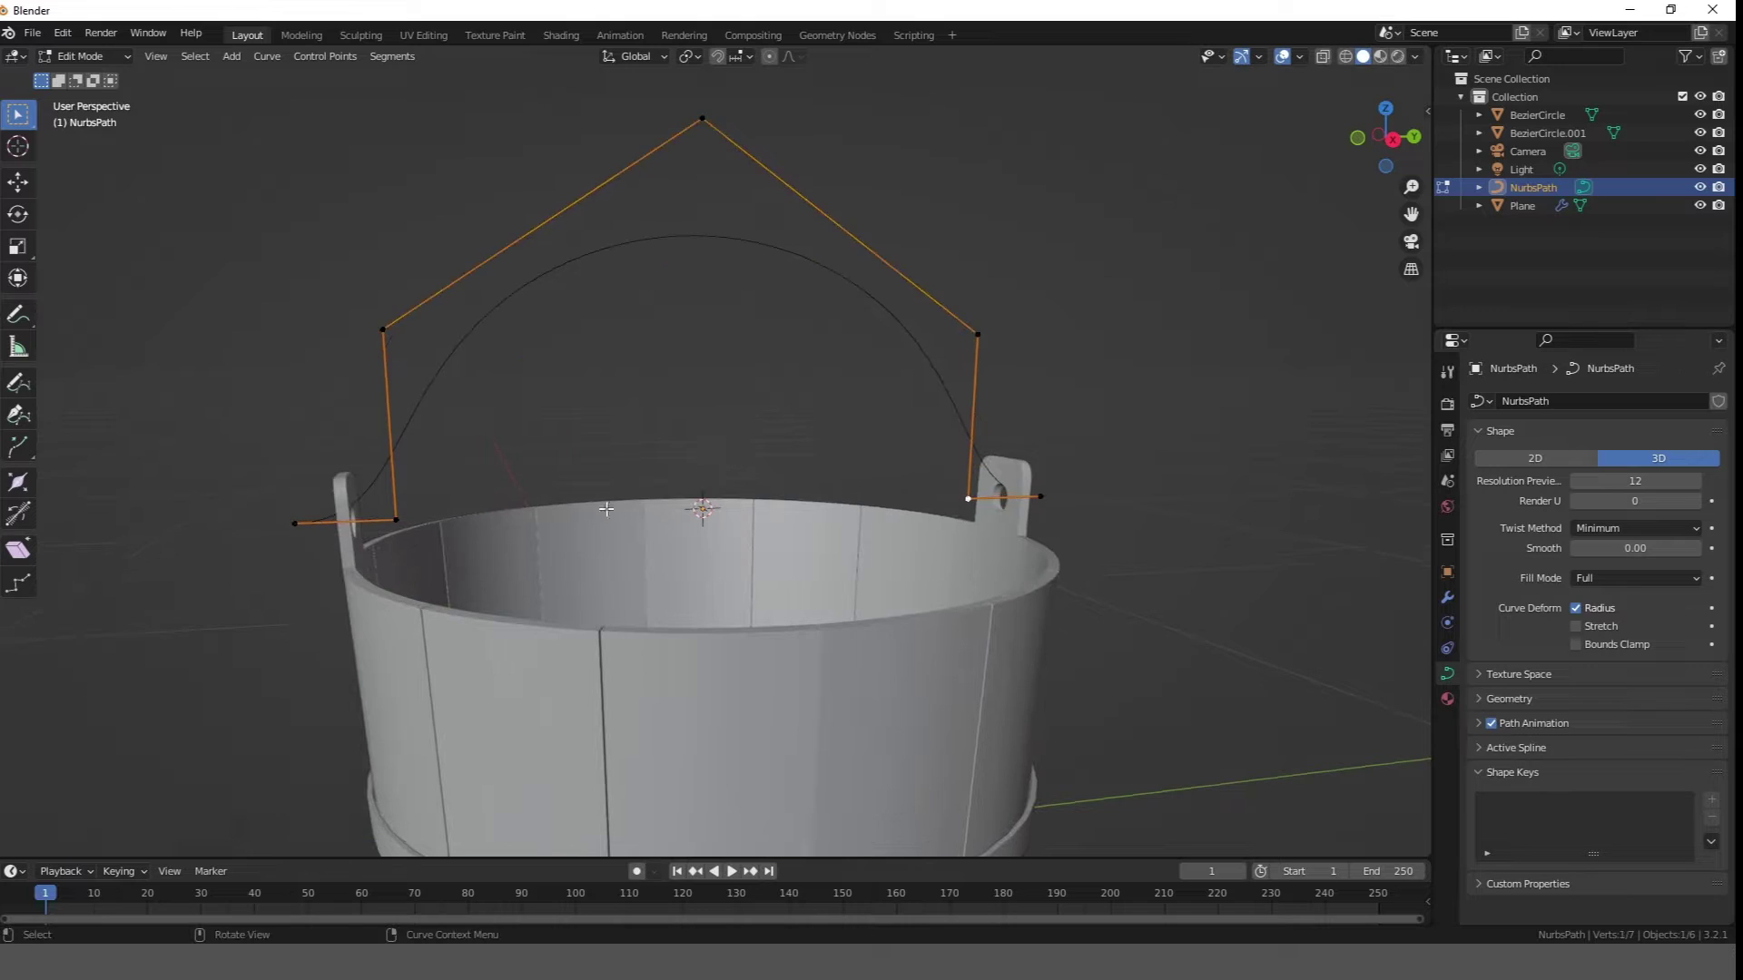
pyautogui.press('g')
pyautogui.press('z')
pyautogui.click(737, 463)
pyautogui.press('a')
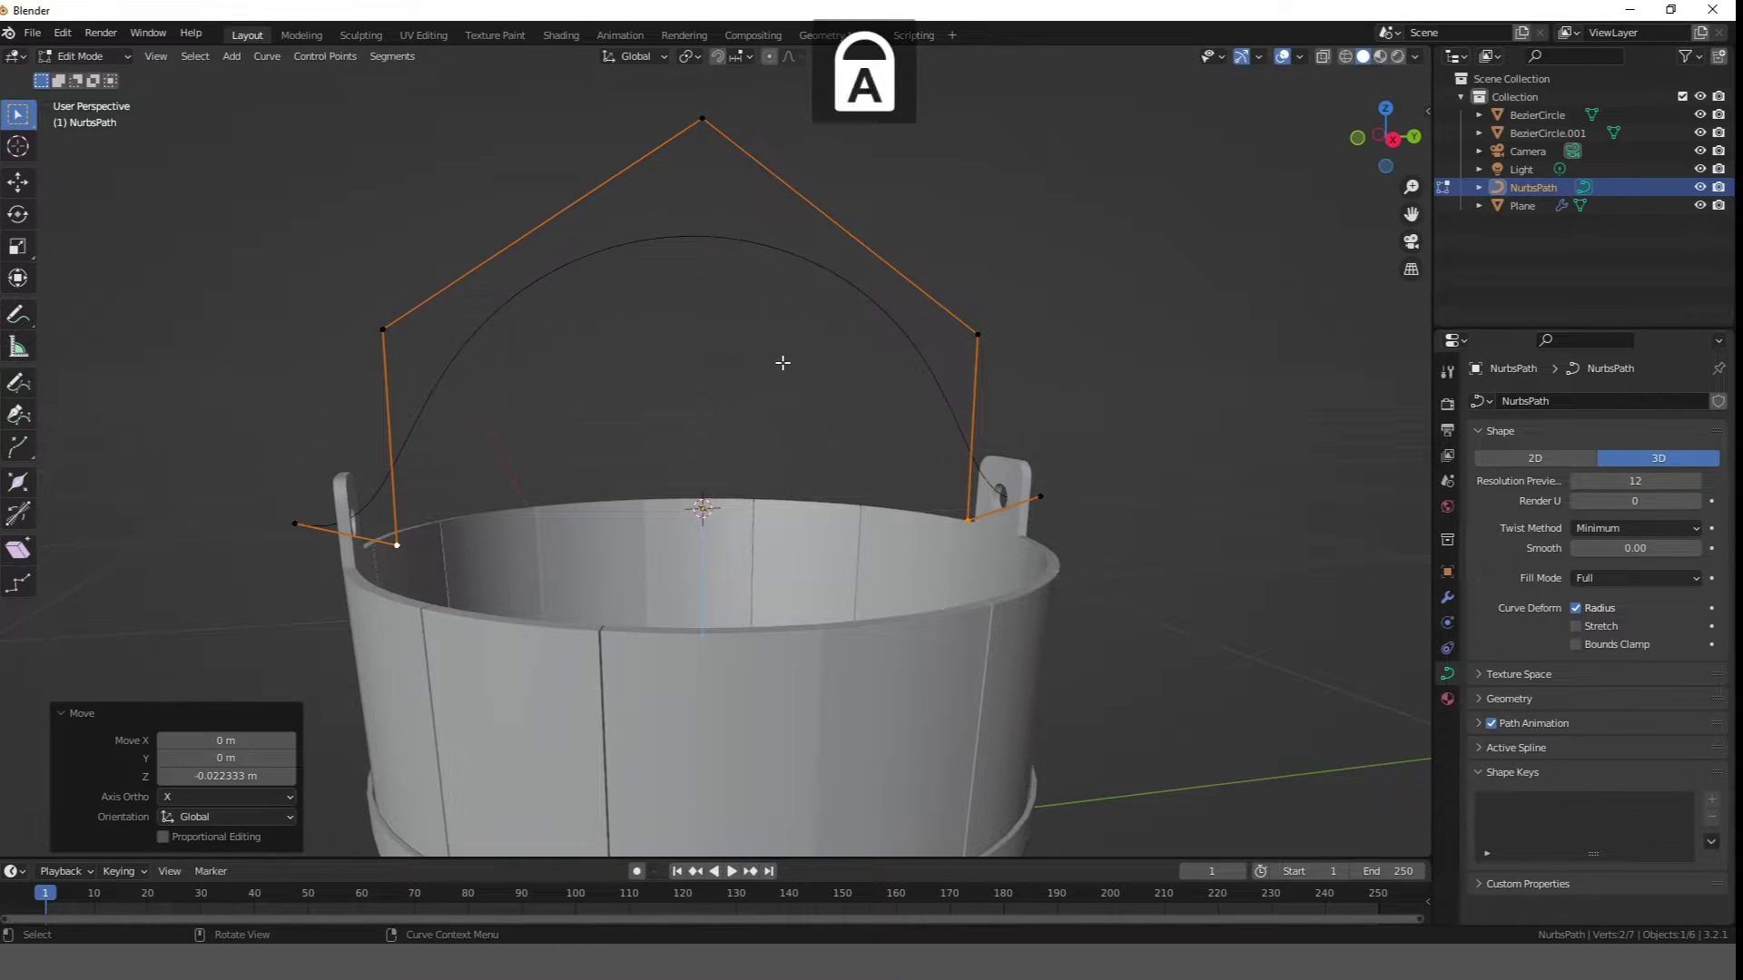
# - Return to Object Mode and give the handle curve a round bevel with a depth of 0.01 m
pyautogui.press('Tab')
pyautogui.click(1509, 699)
pyautogui.scroll(-4, 1694, 746)
pyautogui.click(1694, 740)
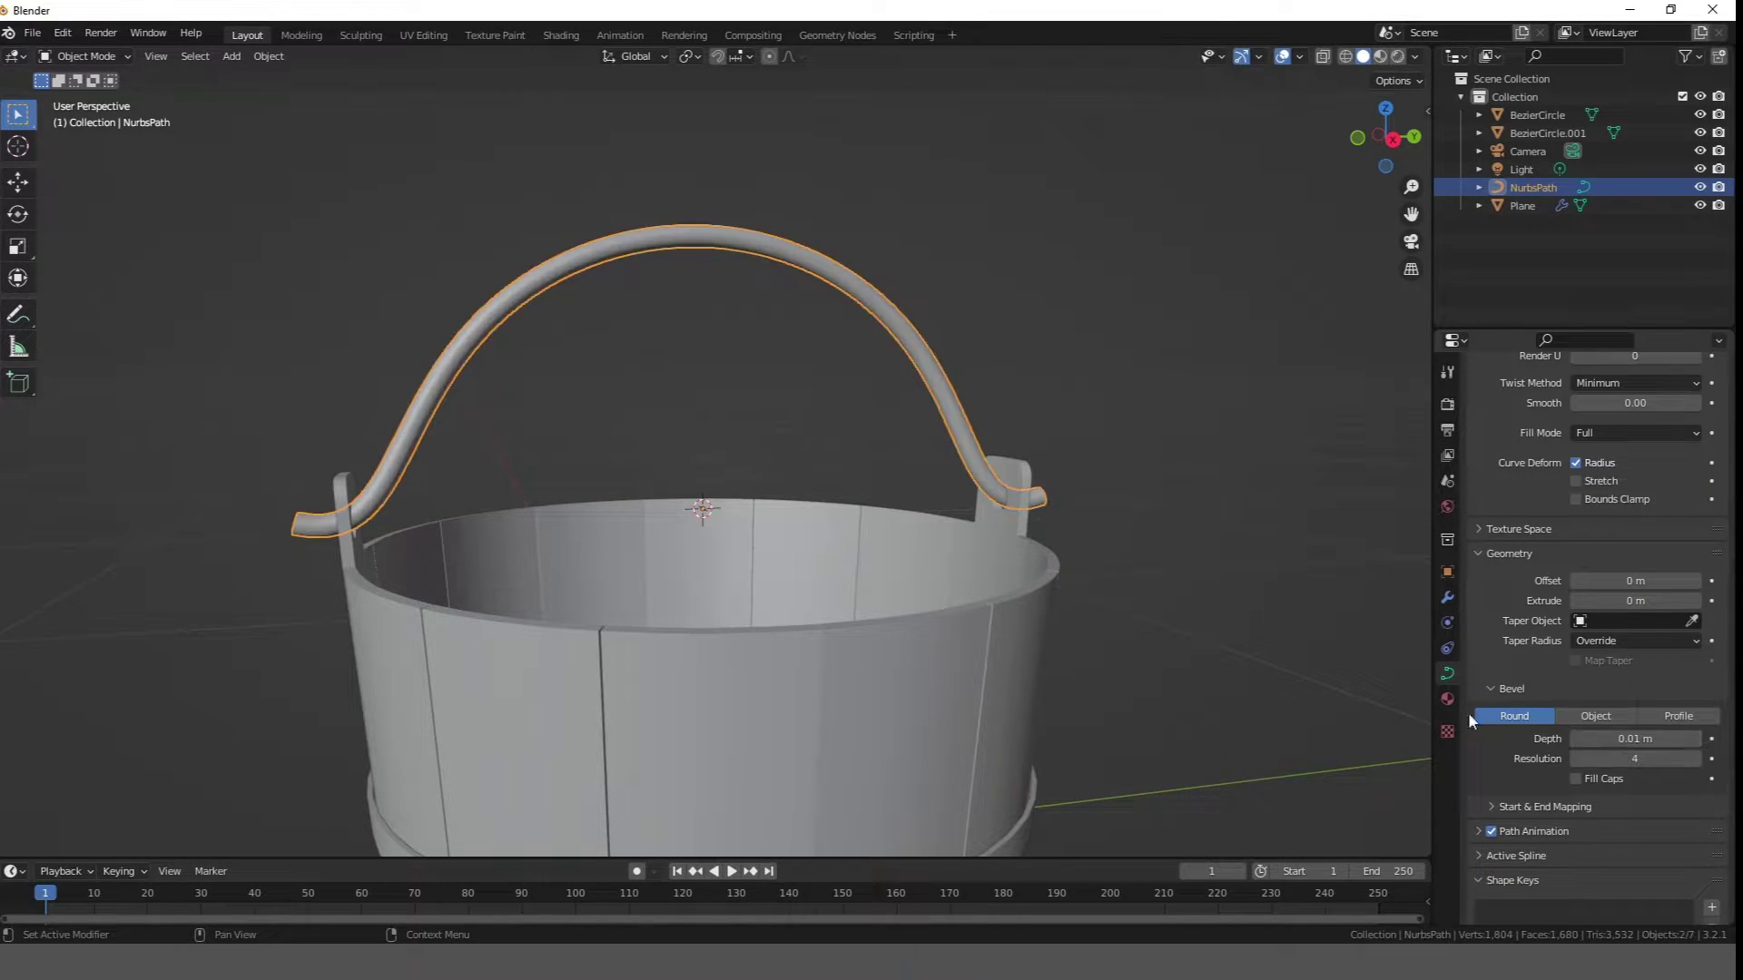
# - Move the handle's two lower inner control points slightly further down along Z
pyautogui.press('Tab')
pyautogui.press('g')
pyautogui.press('z')
pyautogui.click(1035, 542)
pyautogui.click(983, 317)
# - Set the handle curve's bevel depth to 0.006 m
pyautogui.click(1646, 737)
pyautogui.write('0.008')
pyautogui.press('Return')
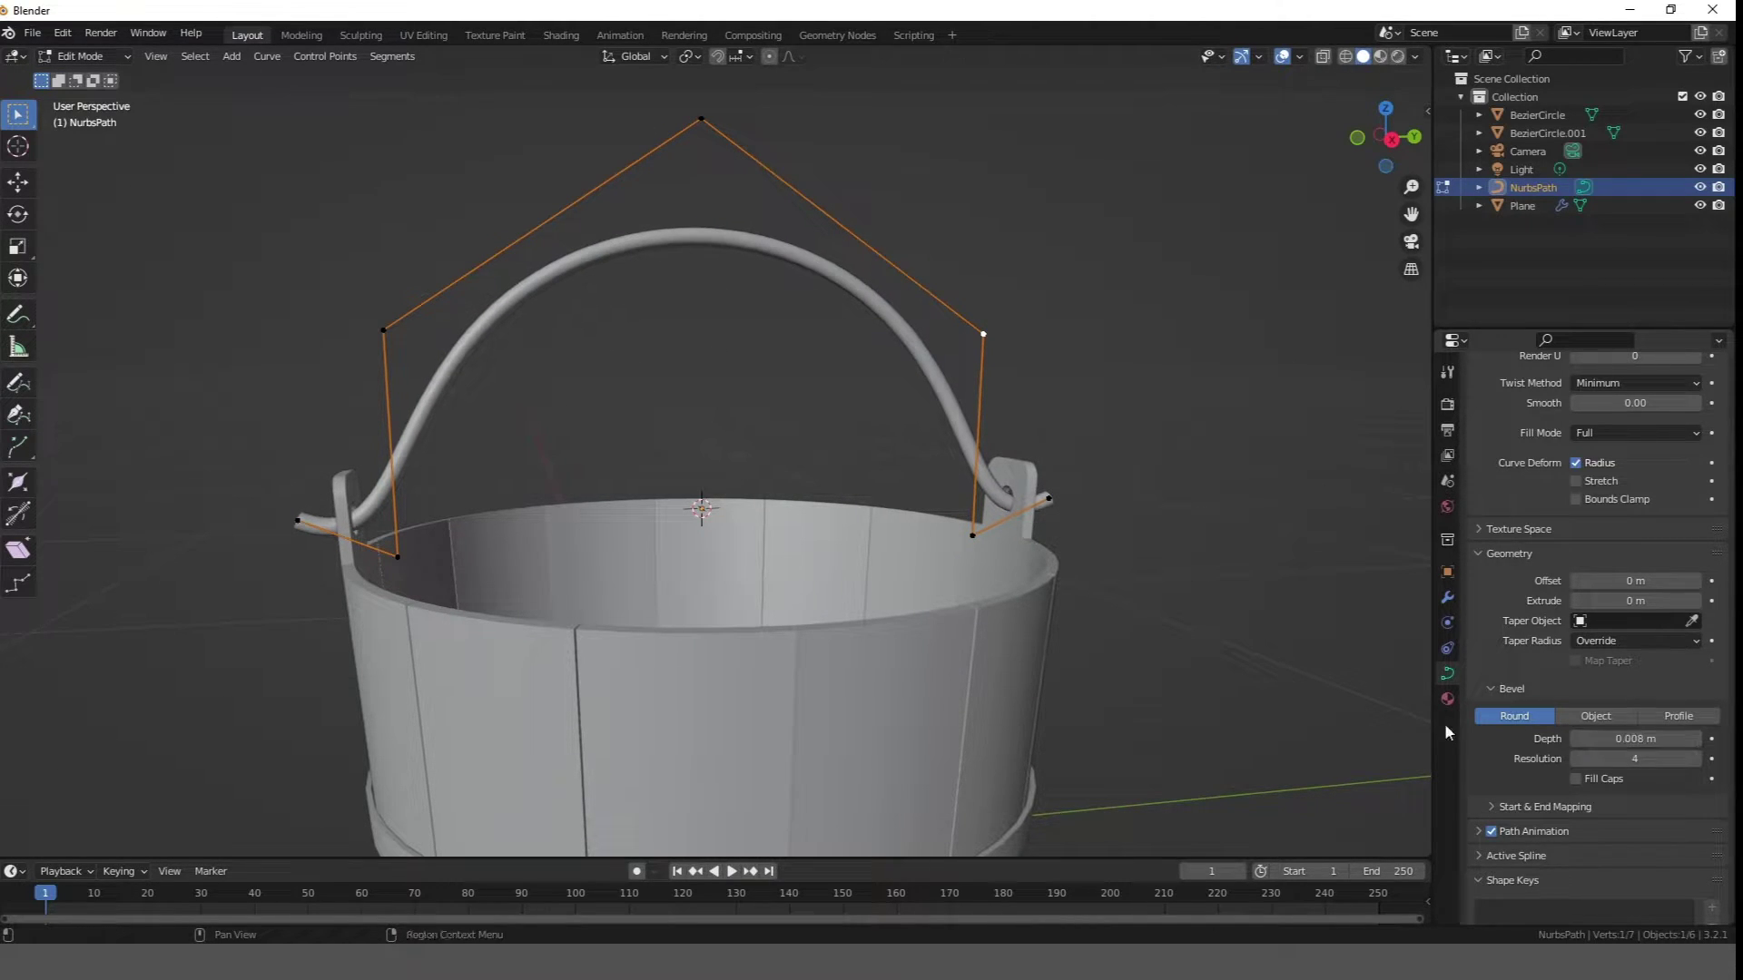
pyautogui.write('6')
pyautogui.press('Return')
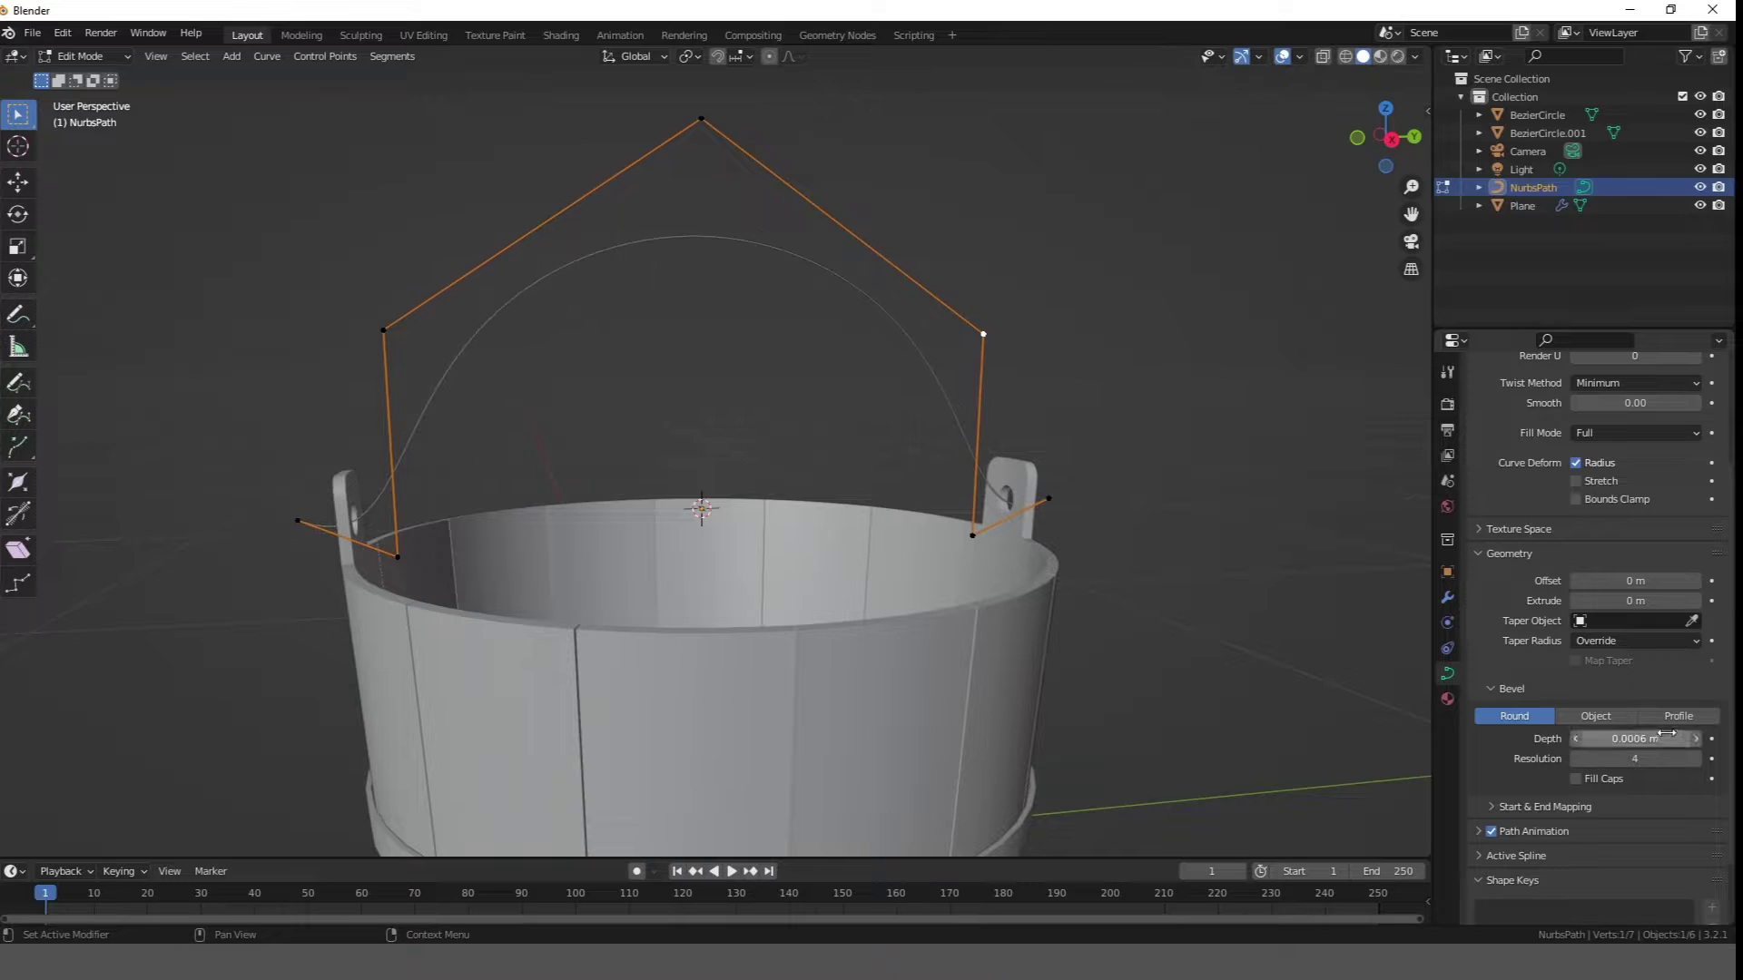
pyautogui.moveTo(1256, 695); pyautogui.dragTo(1560, 806, button='middle')
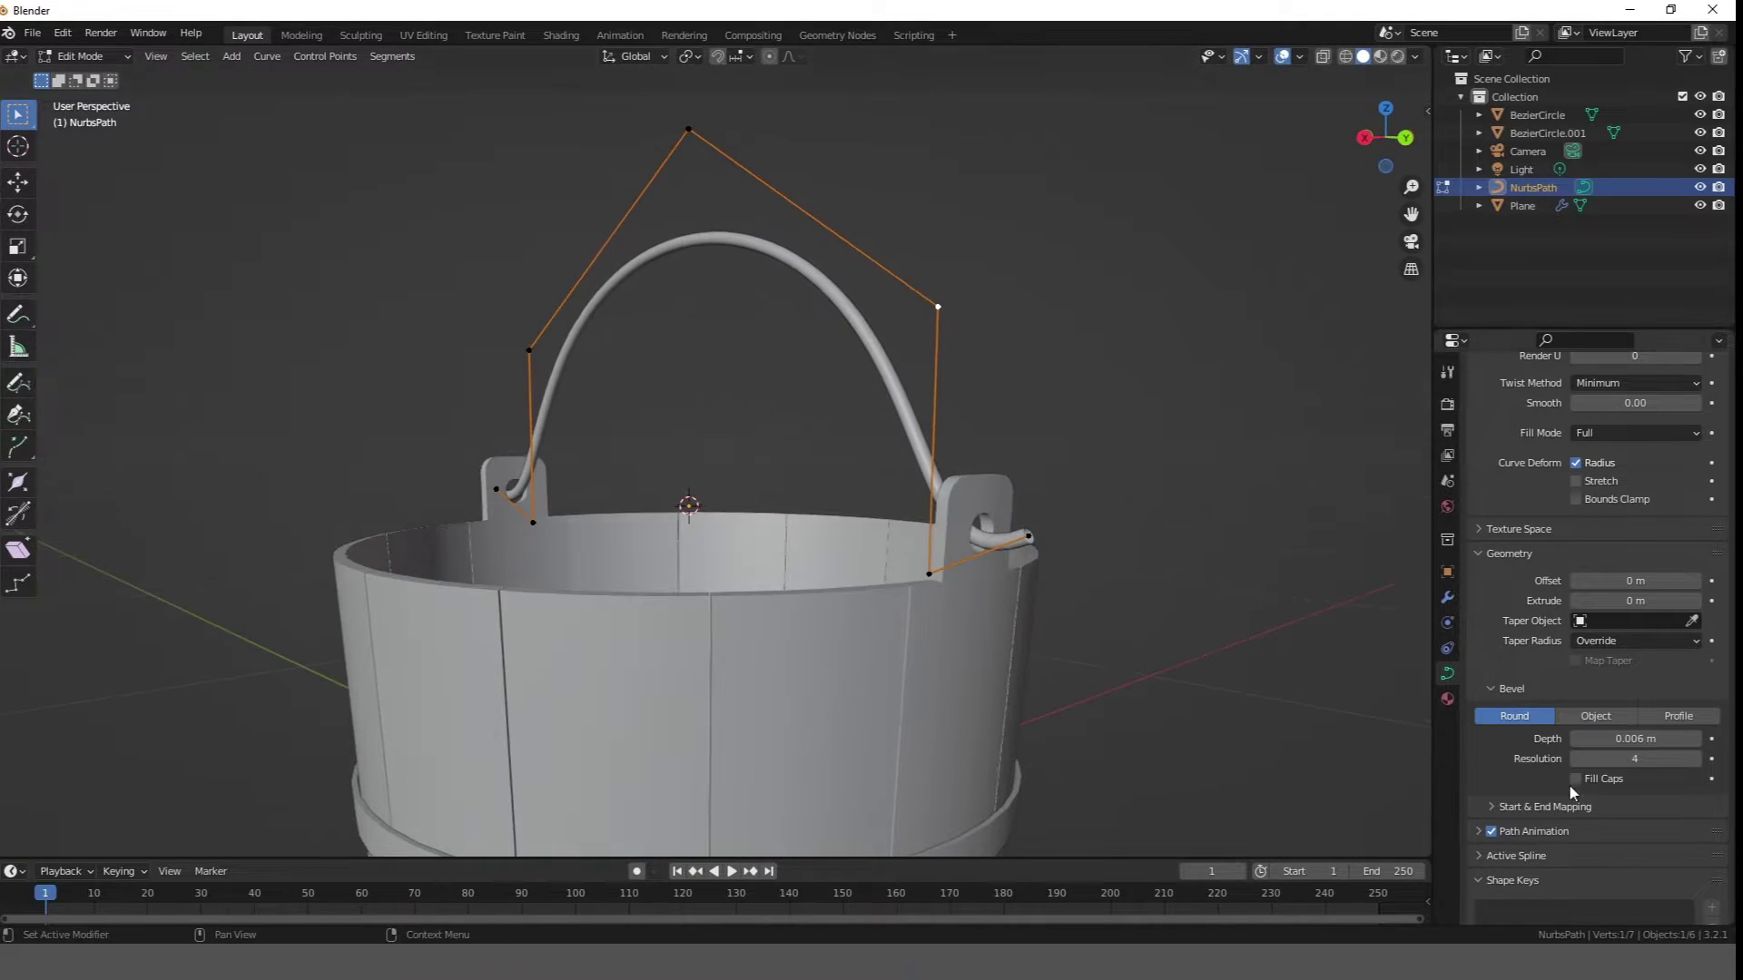
# - Edit the plank mesh and edge-slide the top edges of one rear plank slightly above the bucket's rim
pyautogui.press('Tab')
pyautogui.moveTo(853, 436); pyautogui.dragTo(802, 481, button='middle')
pyautogui.scroll(-4, 877, 432)
pyautogui.moveTo(924, 461); pyautogui.dragTo(911, 521, button='middle')
pyautogui.scroll(3, 891, 510)
pyautogui.click(885, 507)
pyautogui.press('Tab')
pyautogui.scroll(1, 833, 383)
pyautogui.scroll(2, 830, 374)
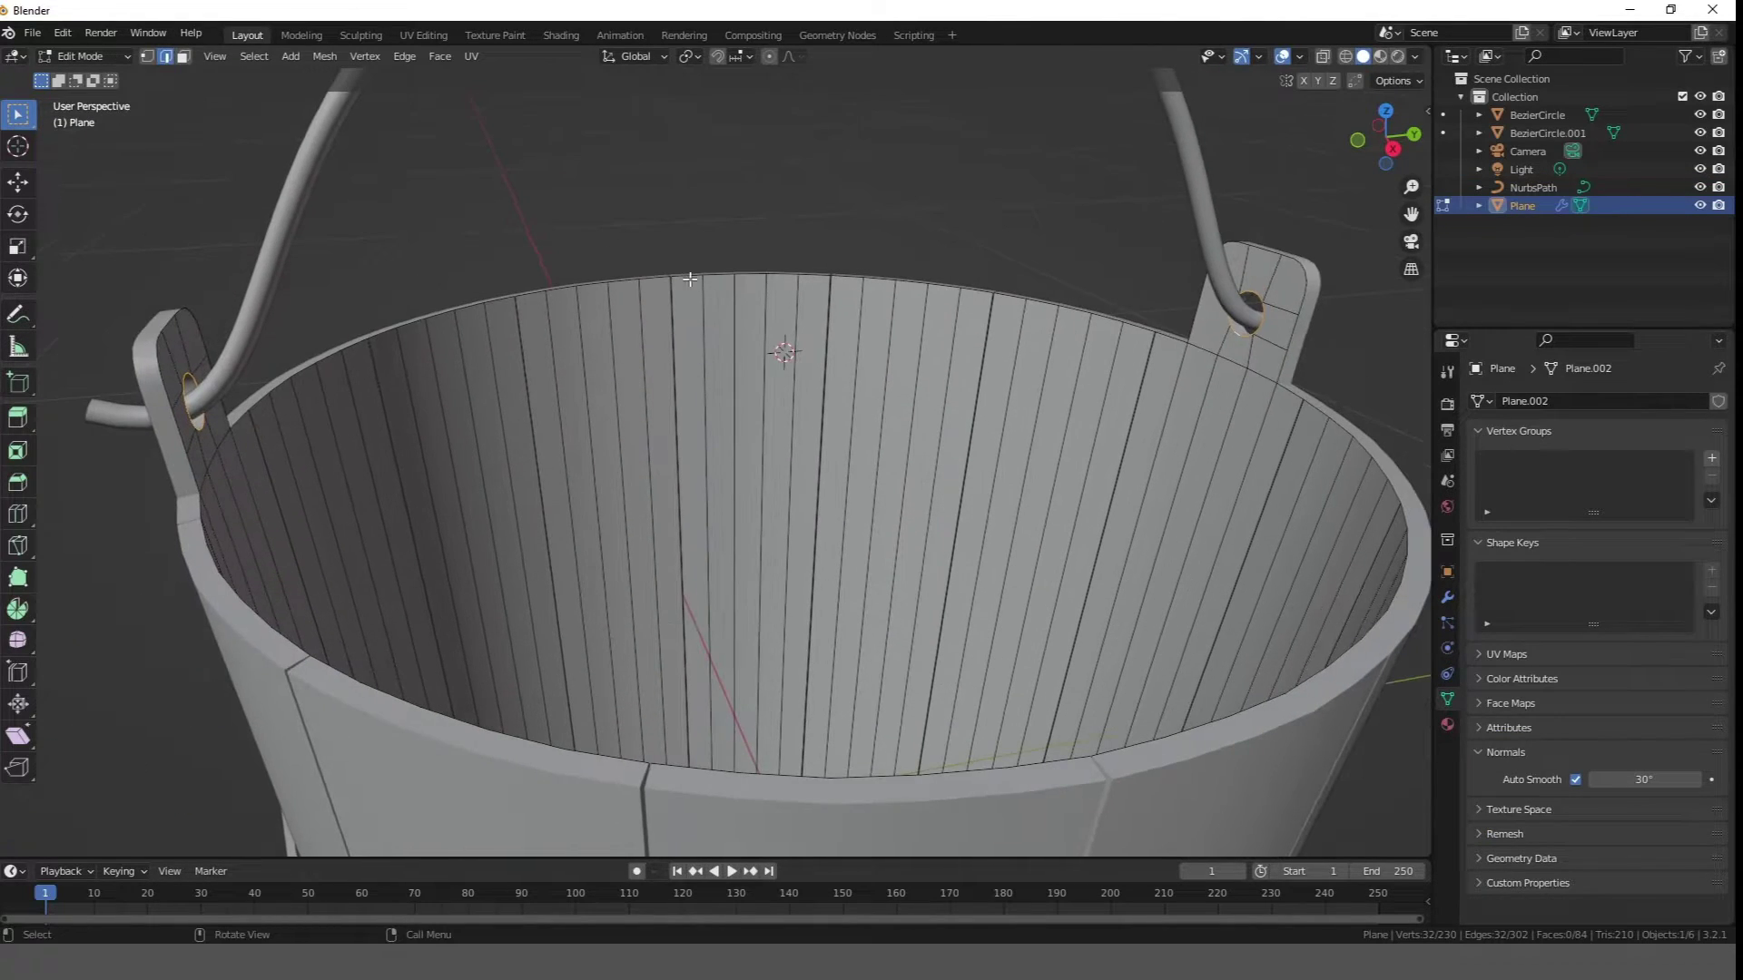
pyautogui.keyDown('ctrl'); pyautogui.click(806, 276); pyautogui.keyUp('ctrl')
pyautogui.press('g')
pyautogui.press('g')
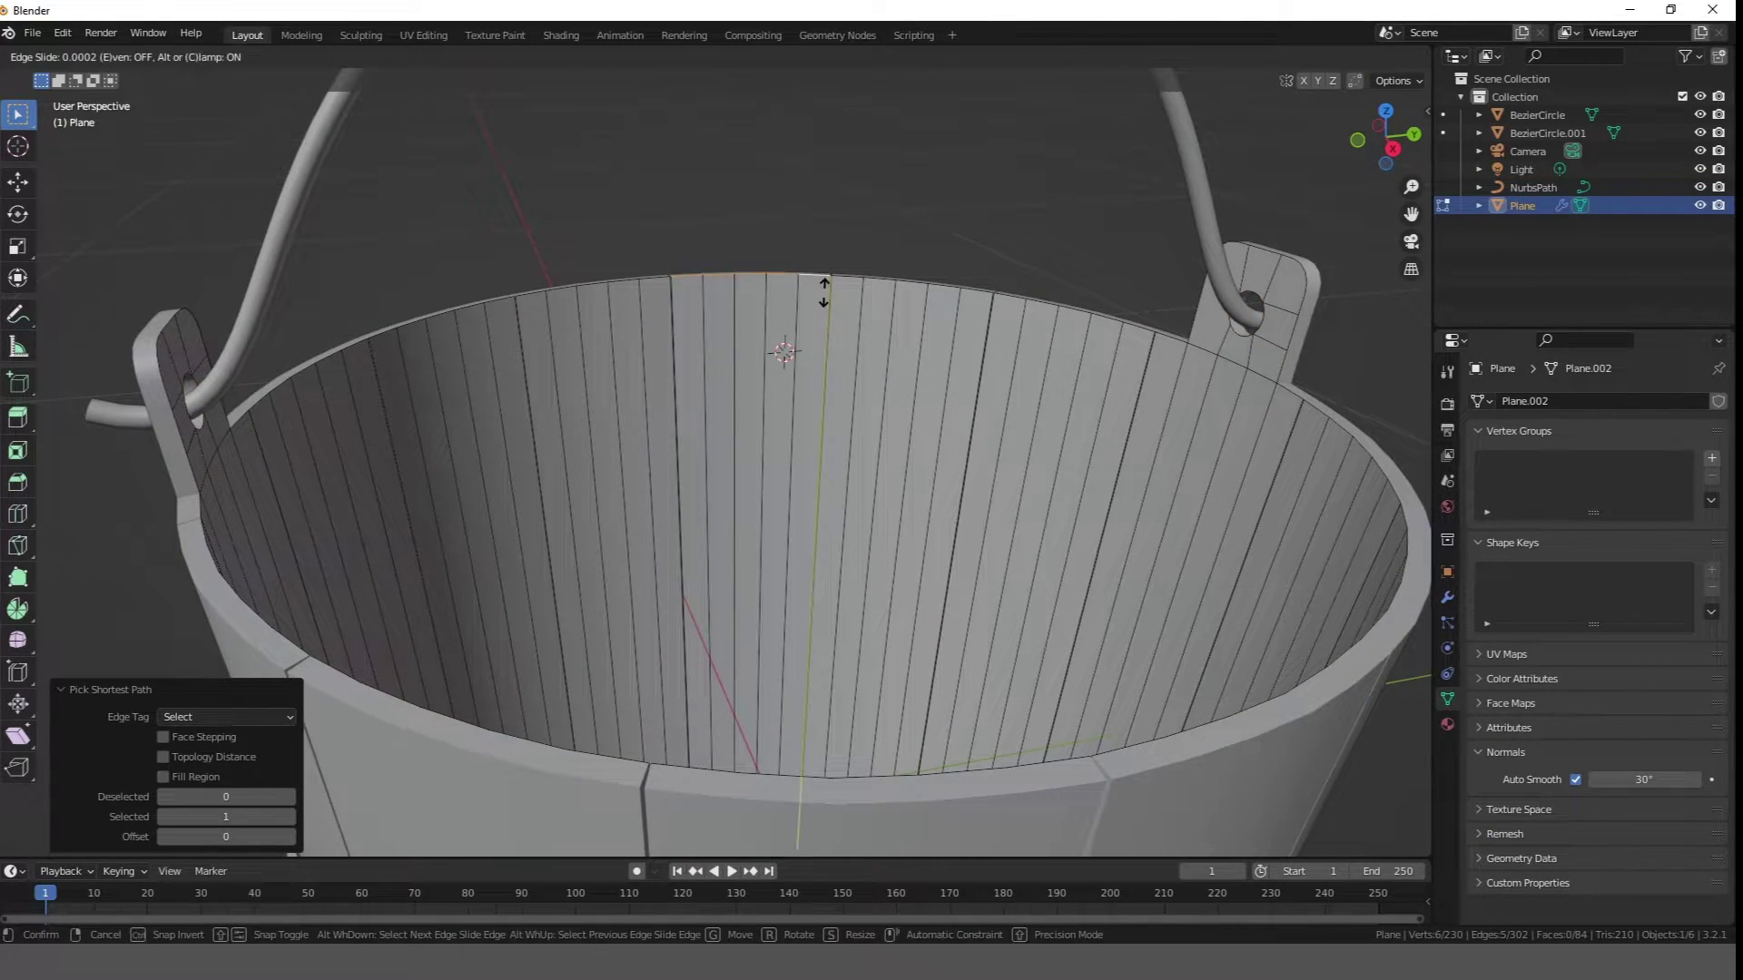
pyautogui.click(824, 291)
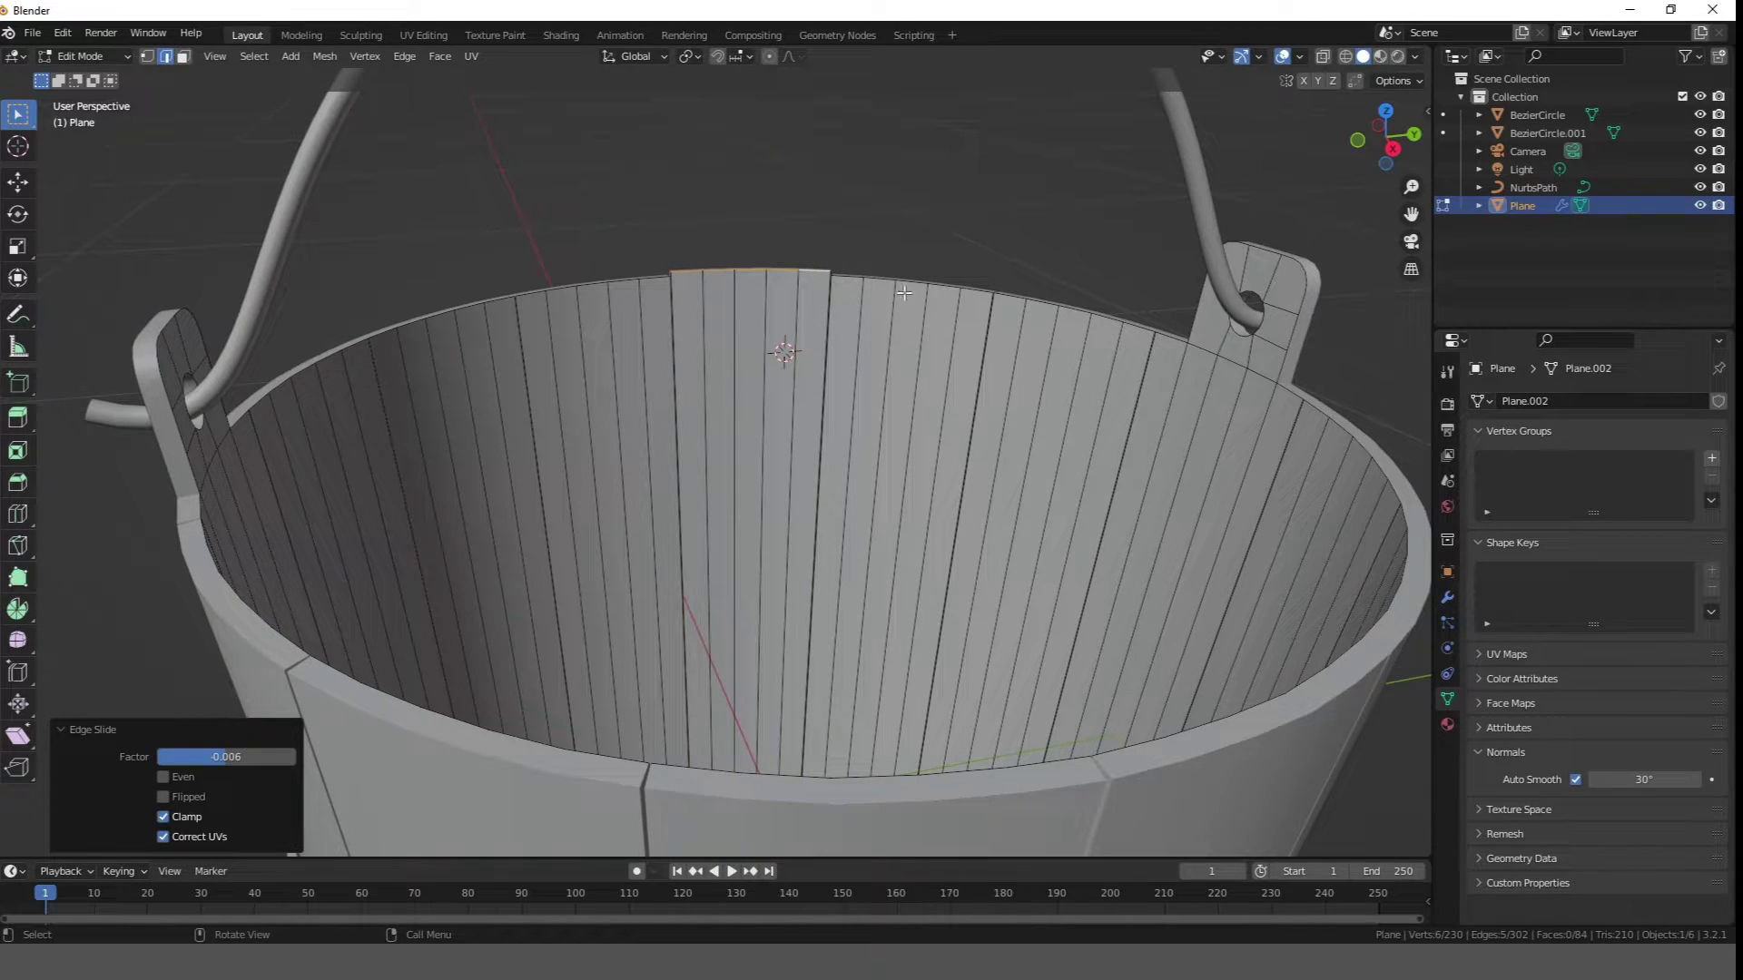
# - Edge-slide the top edges of the rear plank next to the right handle tab by a factor of about 0.009
pyautogui.click(1008, 300)
pyautogui.keyDown('ctrl'); pyautogui.click(1161, 308); pyautogui.keyUp('ctrl')
pyautogui.press('g')
pyautogui.press('g')
pyautogui.click(1160, 308)
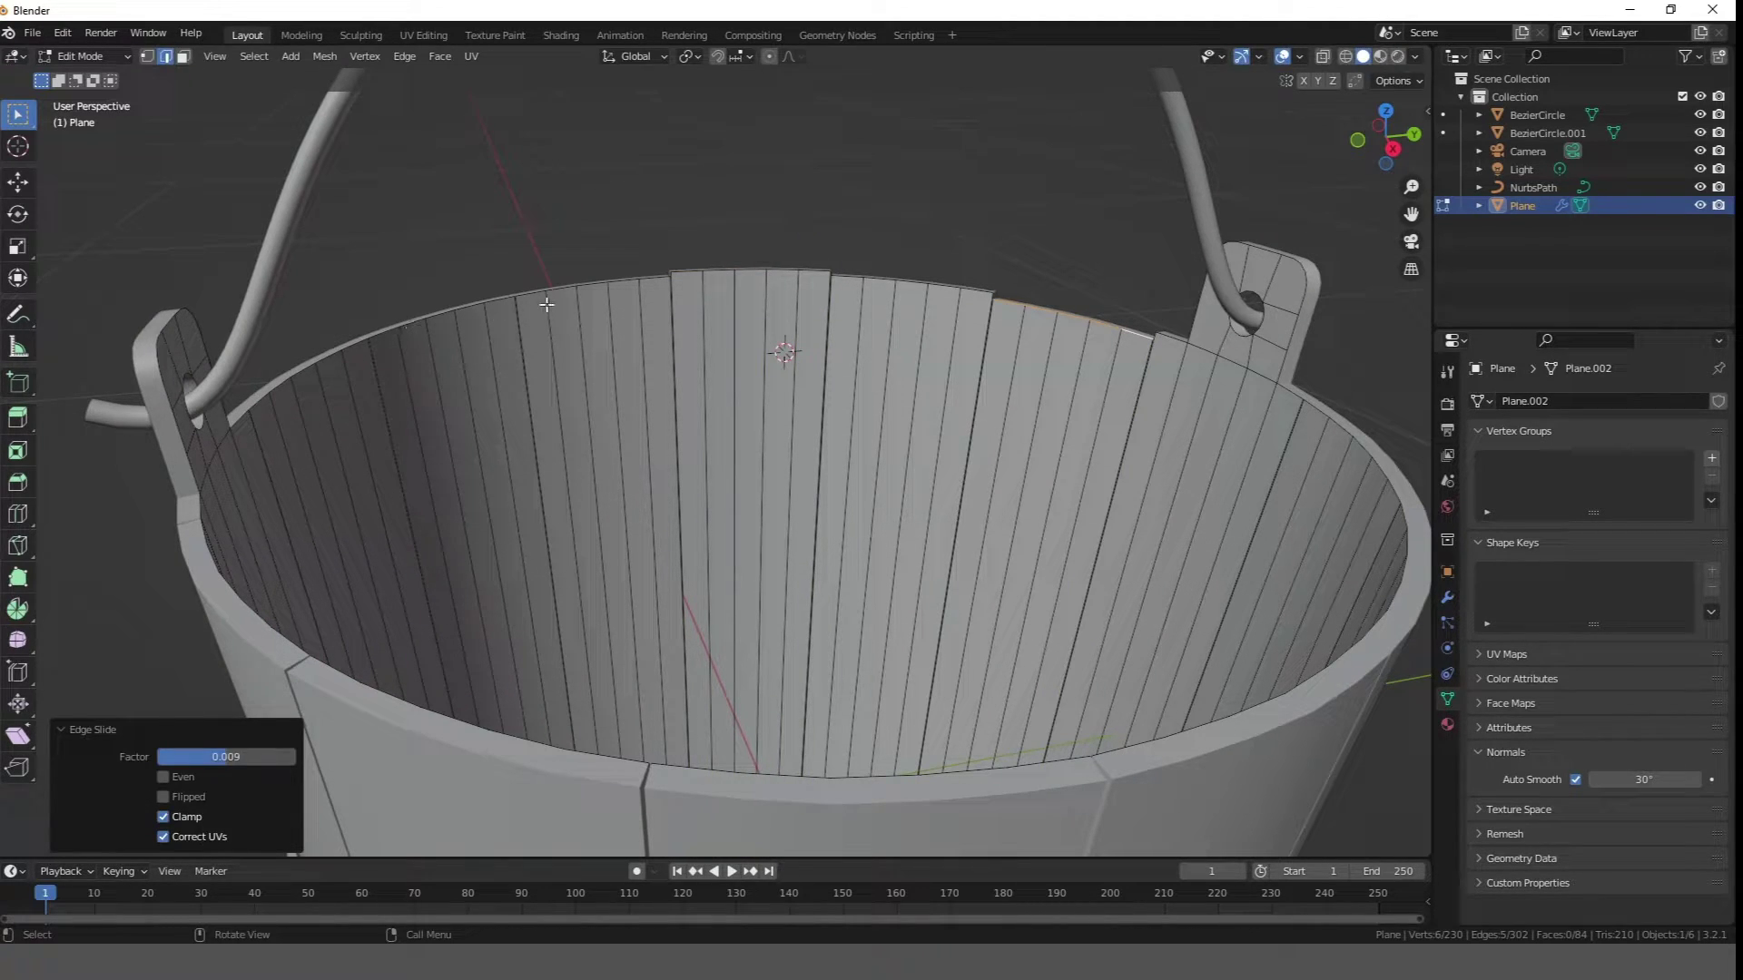
# - Edge-slide the top edges of the plank beside the left handle tab slightly upward, past the original rim
pyautogui.click(359, 346)
pyautogui.keyDown('ctrl'); pyautogui.click(261, 399); pyautogui.keyUp('ctrl')
pyautogui.scroll(1, 262, 399)
pyautogui.moveTo(491, 385); pyautogui.dragTo(444, 400, button='middle')
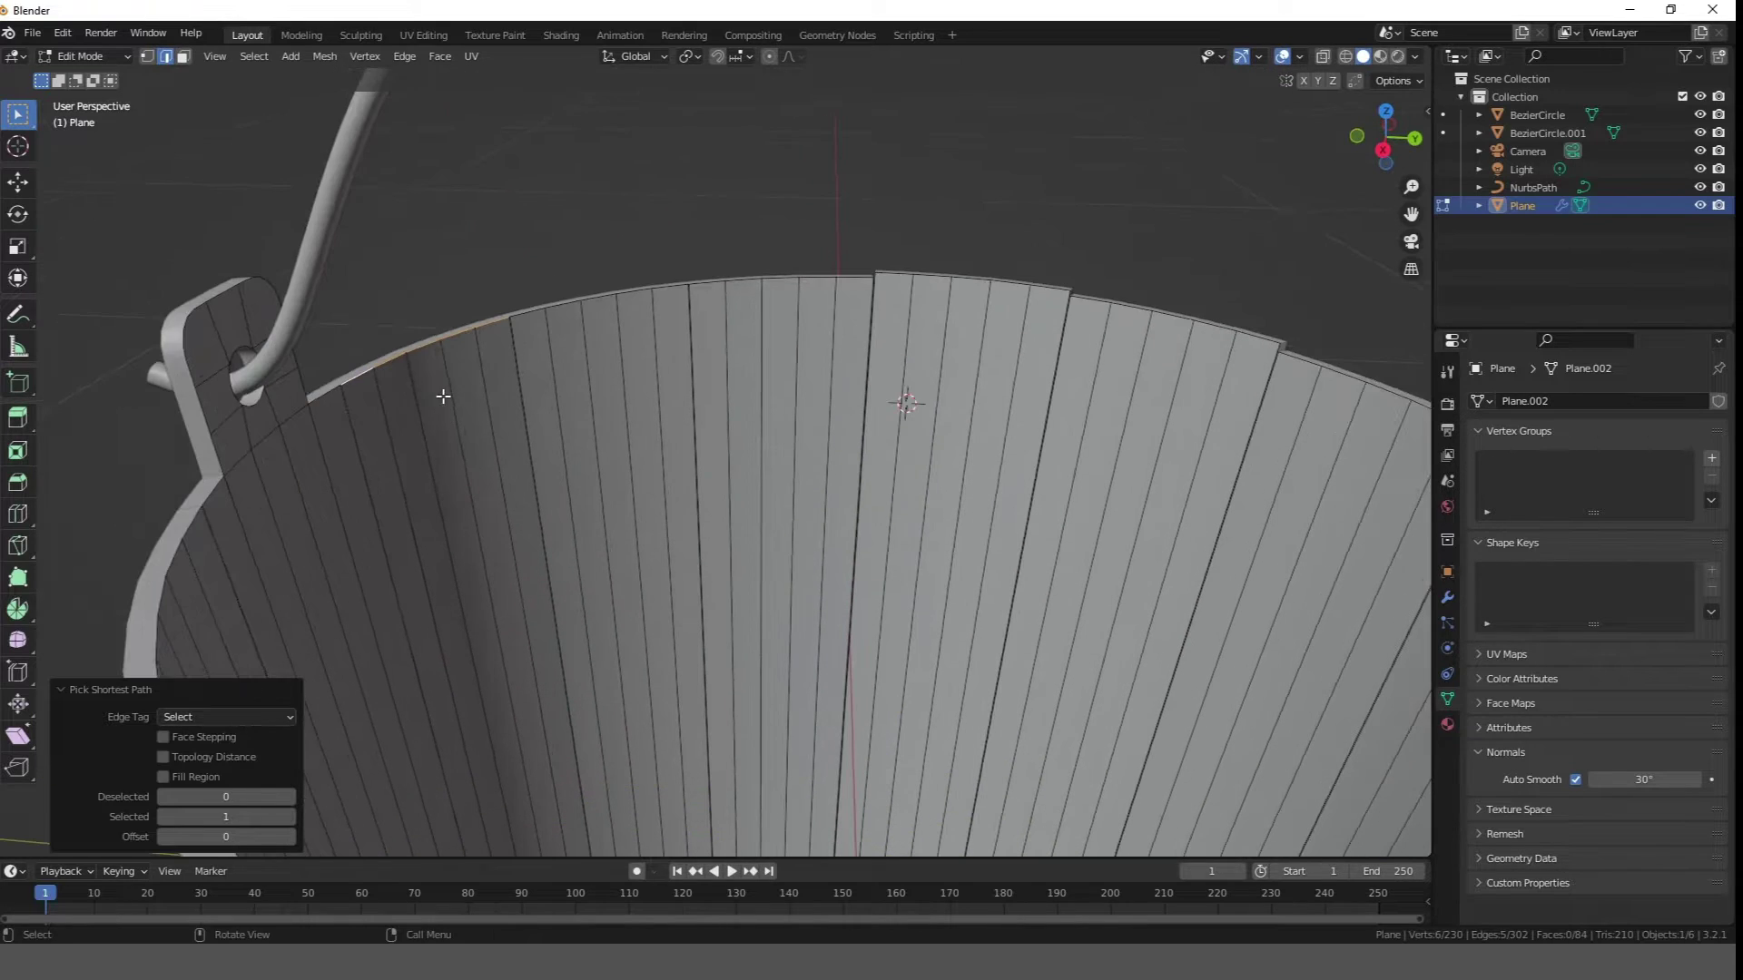
pyautogui.press('g')
pyautogui.press('g')
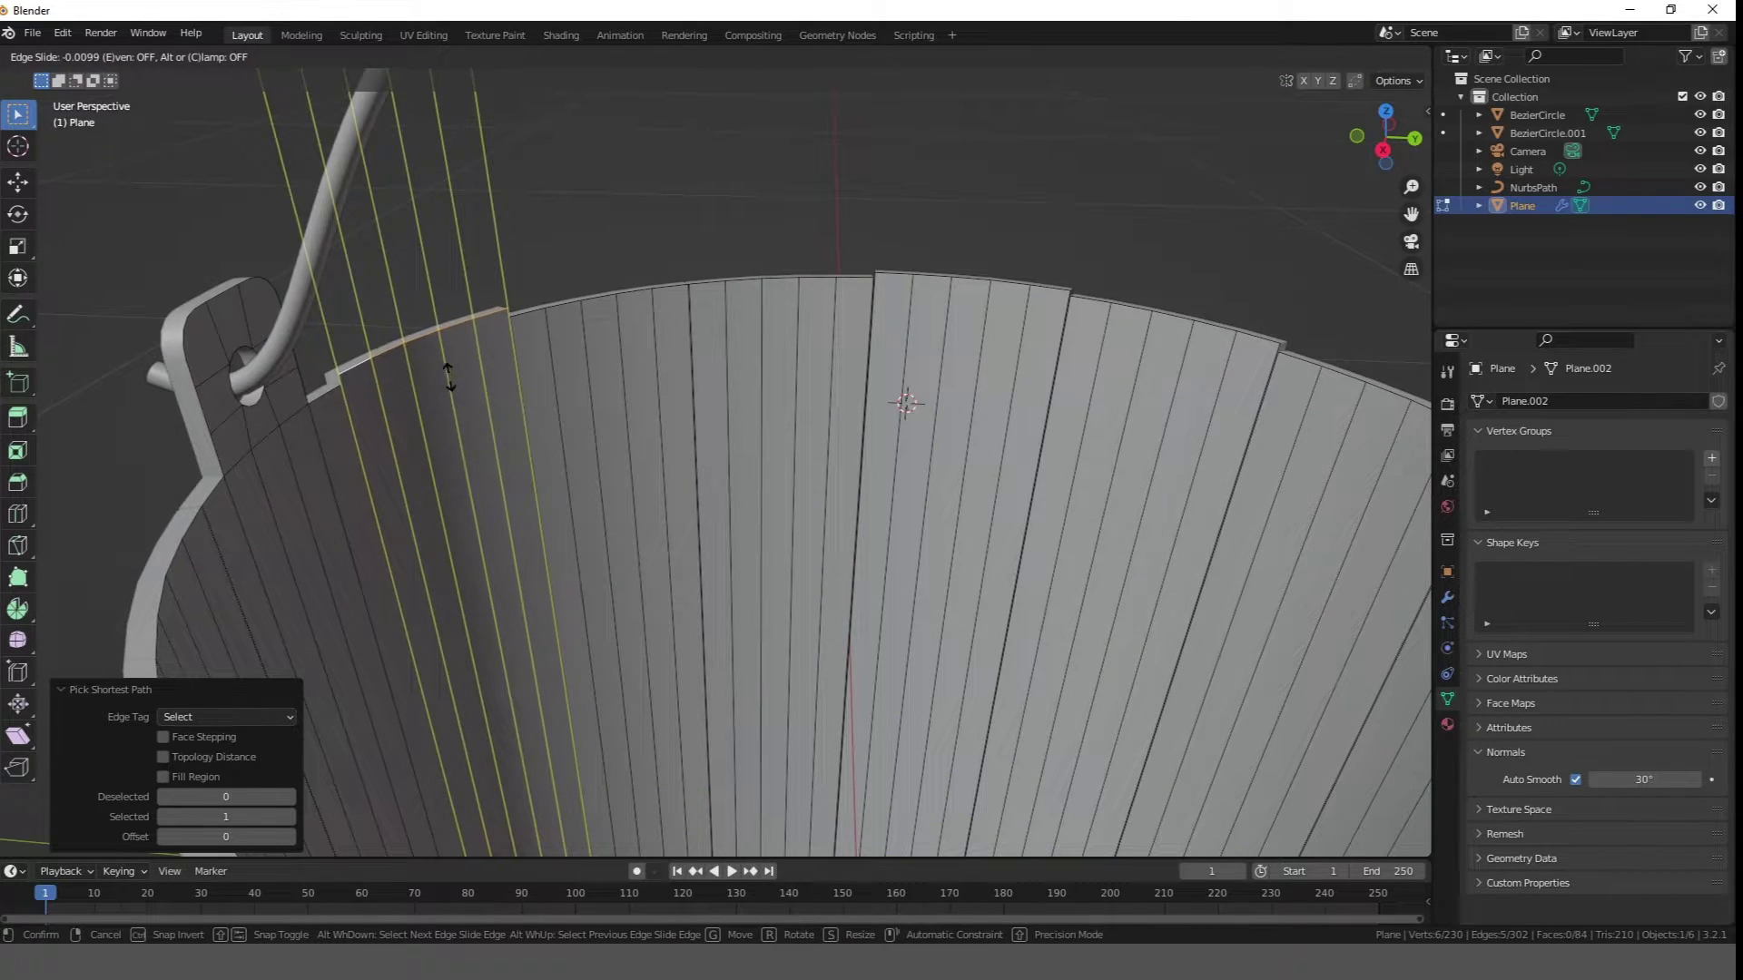
pyautogui.click(450, 375)
# - Edge-slide the top edges of one front plank to make its height uneven with its neighbours
pyautogui.scroll(-3, 452, 374)
pyautogui.moveTo(459, 390); pyautogui.dragTo(446, 374, button='middle')
pyautogui.click(510, 633)
pyautogui.keyDown('ctrl'); pyautogui.click(728, 662); pyautogui.keyUp('ctrl')
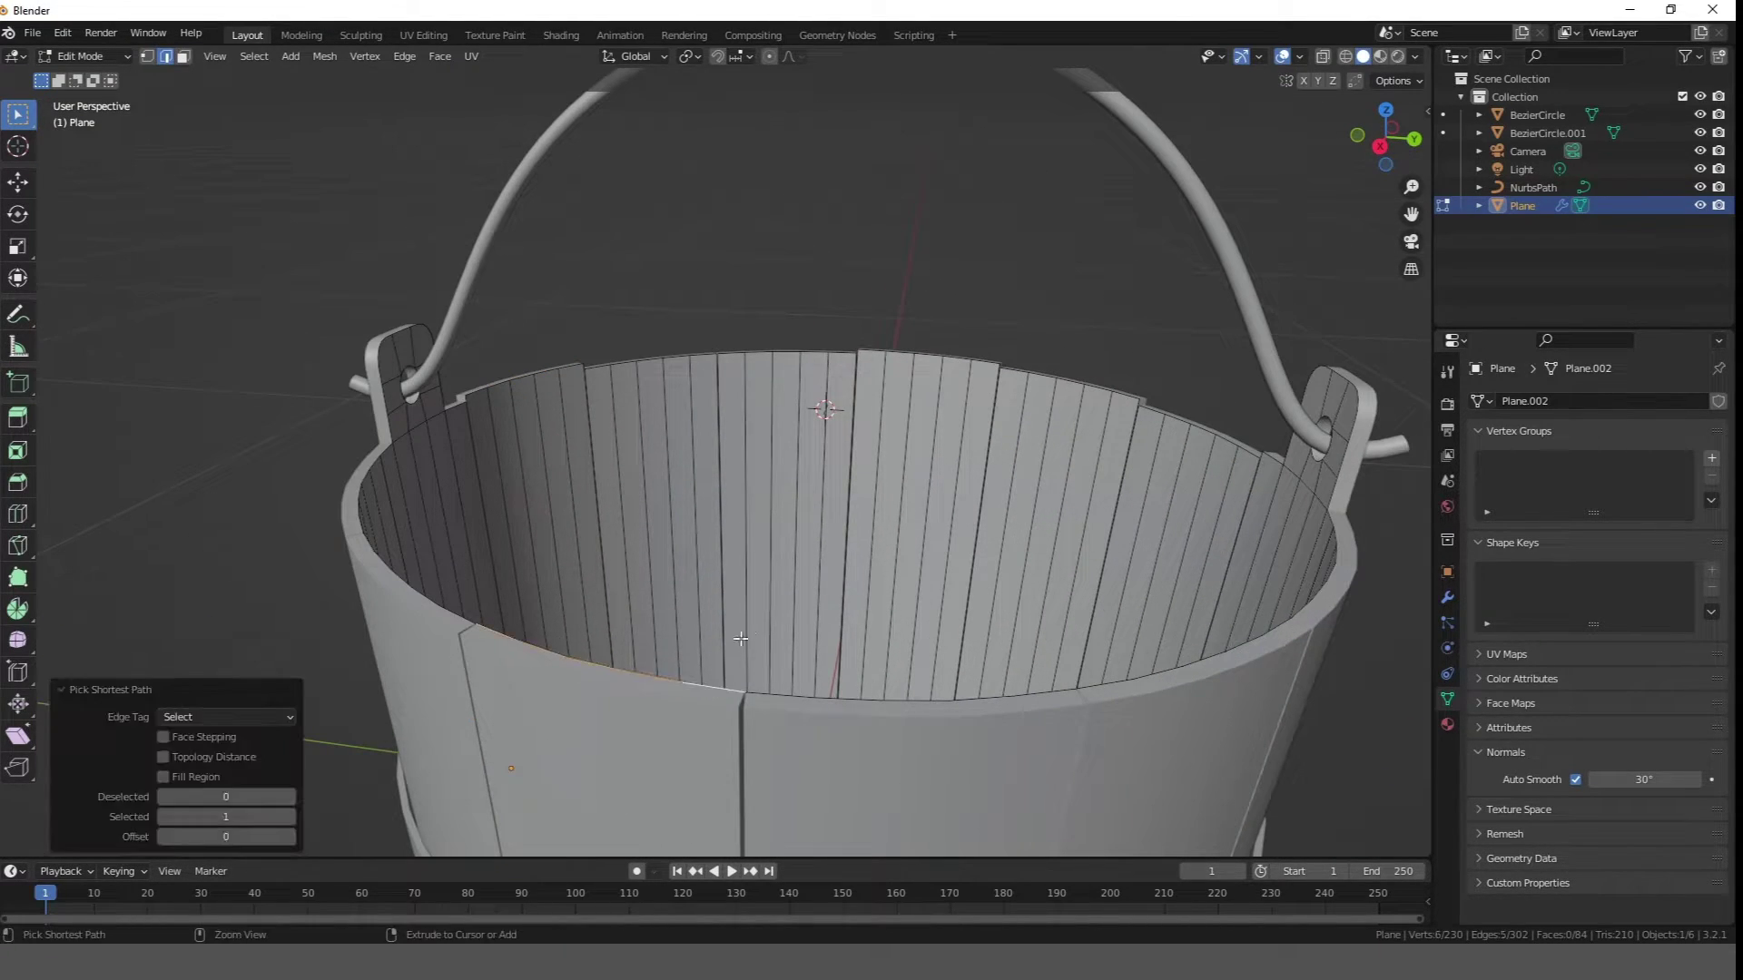
pyautogui.press('g')
pyautogui.press('g')
pyautogui.click(744, 623)
# - Return to Object Mode and apply the modifier on the bucket planks
pyautogui.scroll(-6, 841, 614)
pyautogui.moveTo(841, 614); pyautogui.dragTo(759, 514, button='middle')
pyautogui.press('Tab')
pyautogui.scroll(3, 815, 557)
pyautogui.scroll(-4, 820, 499)
pyautogui.hotkey('alt', 'a')
pyautogui.click(783, 544)
pyautogui.click(1447, 598)
pyautogui.click(1673, 432)
pyautogui.click(1648, 451)
# - Unwrap all faces of the planks with Smart UV Project at a 66° angle limit
pyautogui.press('Tab')
pyautogui.press('a')
pyautogui.press('u')
pyautogui.click(759, 541)
pyautogui.click(759, 689)
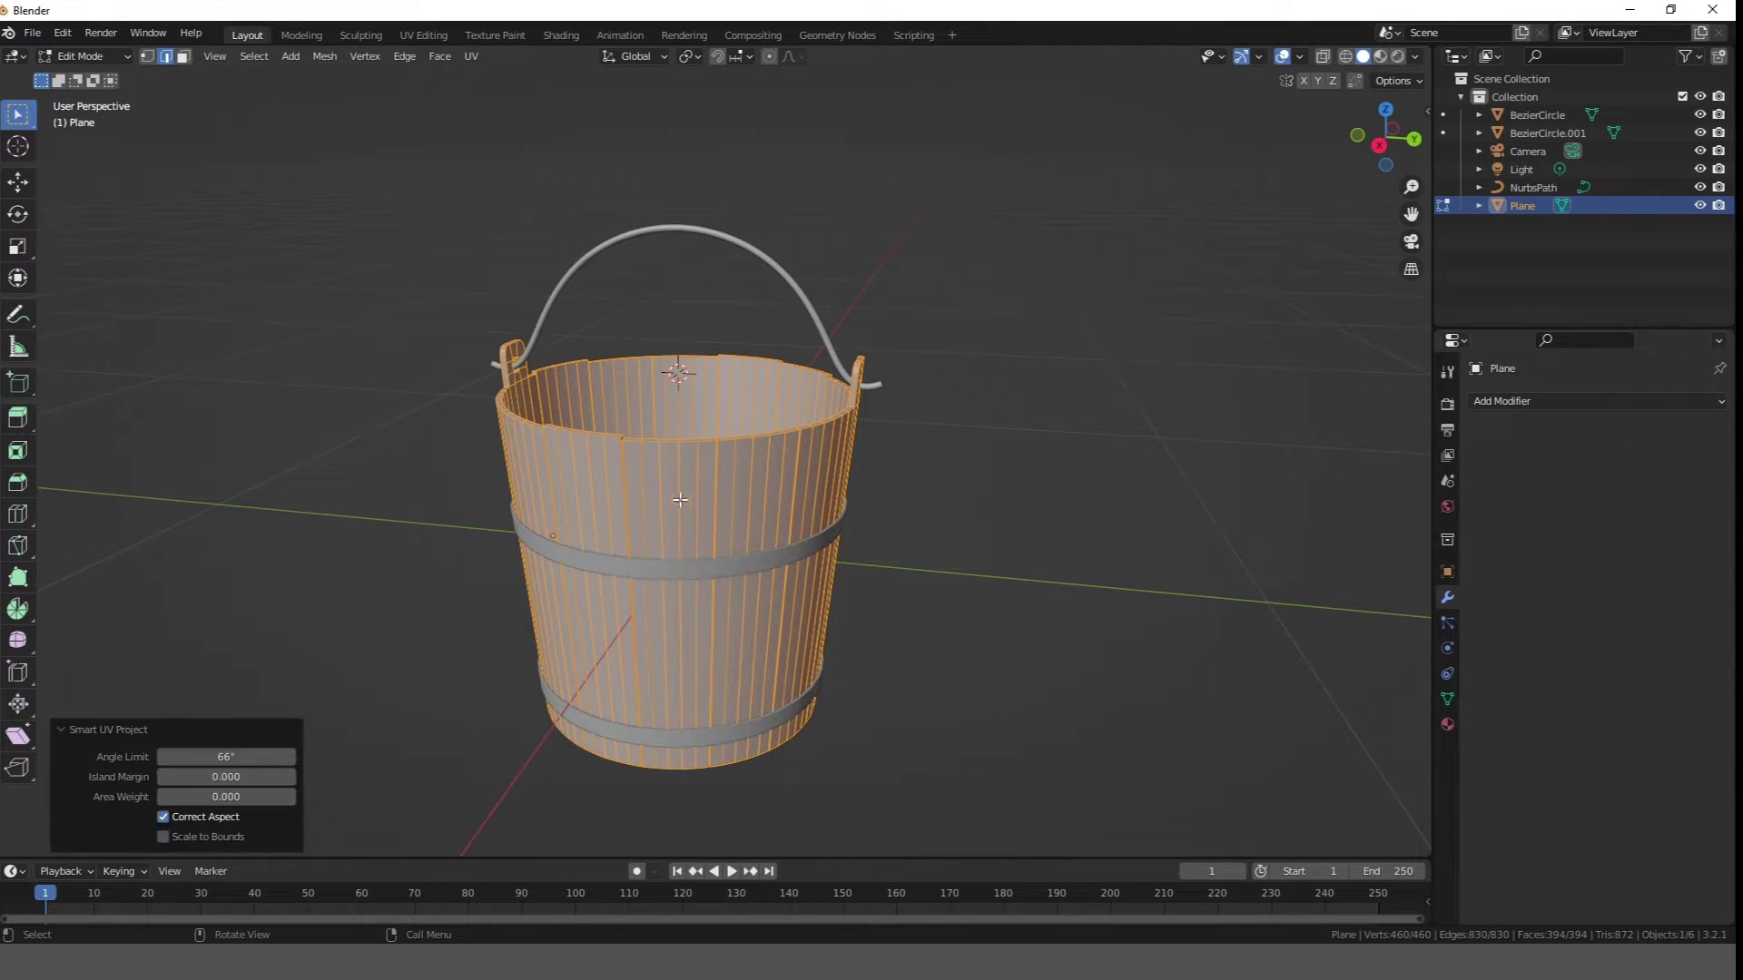
# - Switch to the UV Editing workspace, pack the planks' UV islands and create seams from the islands
pyautogui.click(423, 34)
pyautogui.press('a')
pyautogui.click(299, 56)
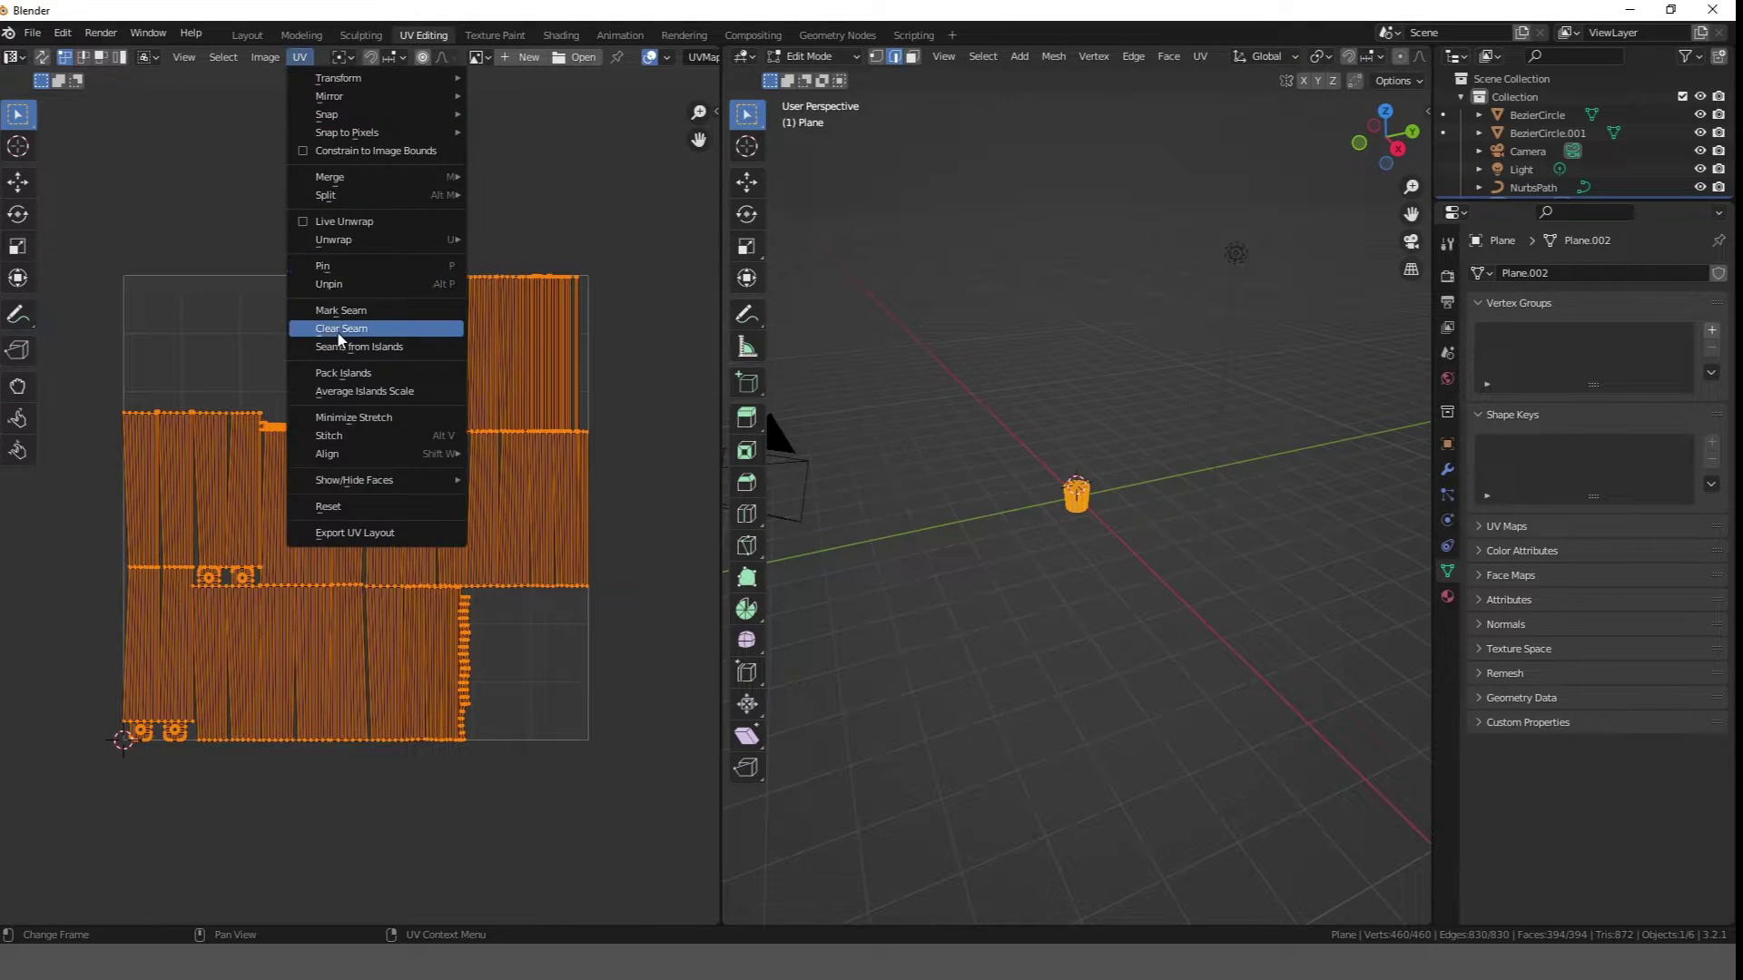
pyautogui.click(359, 347)
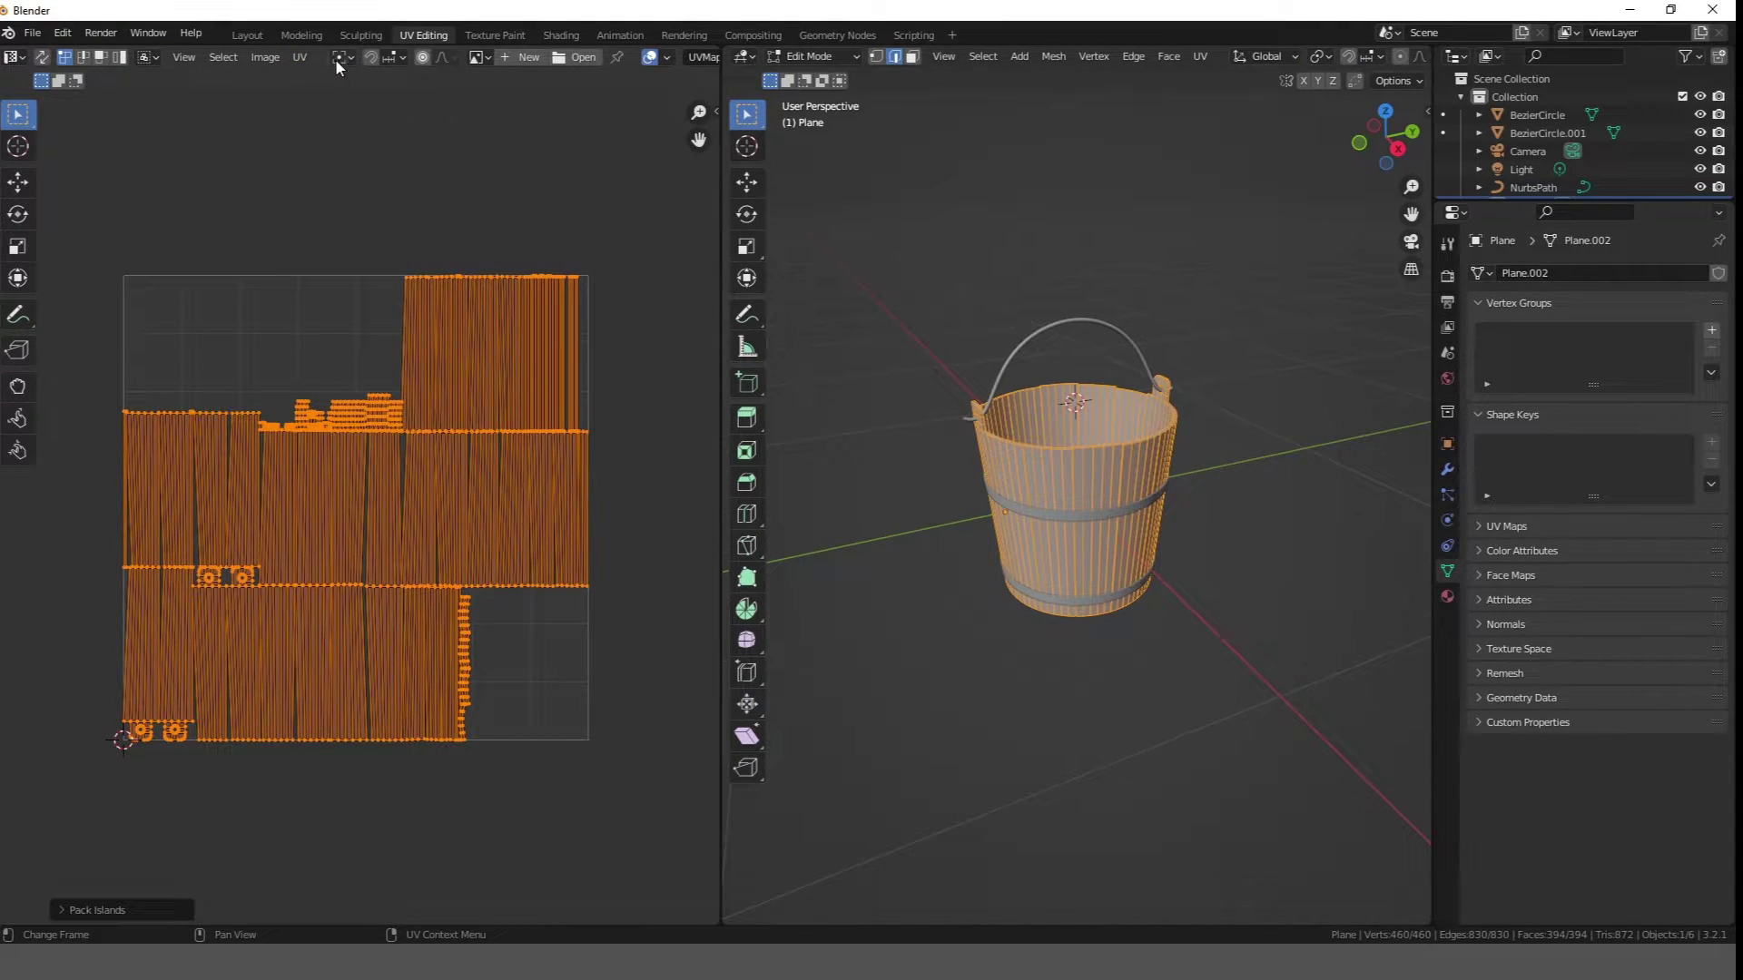
pyautogui.click(300, 57)
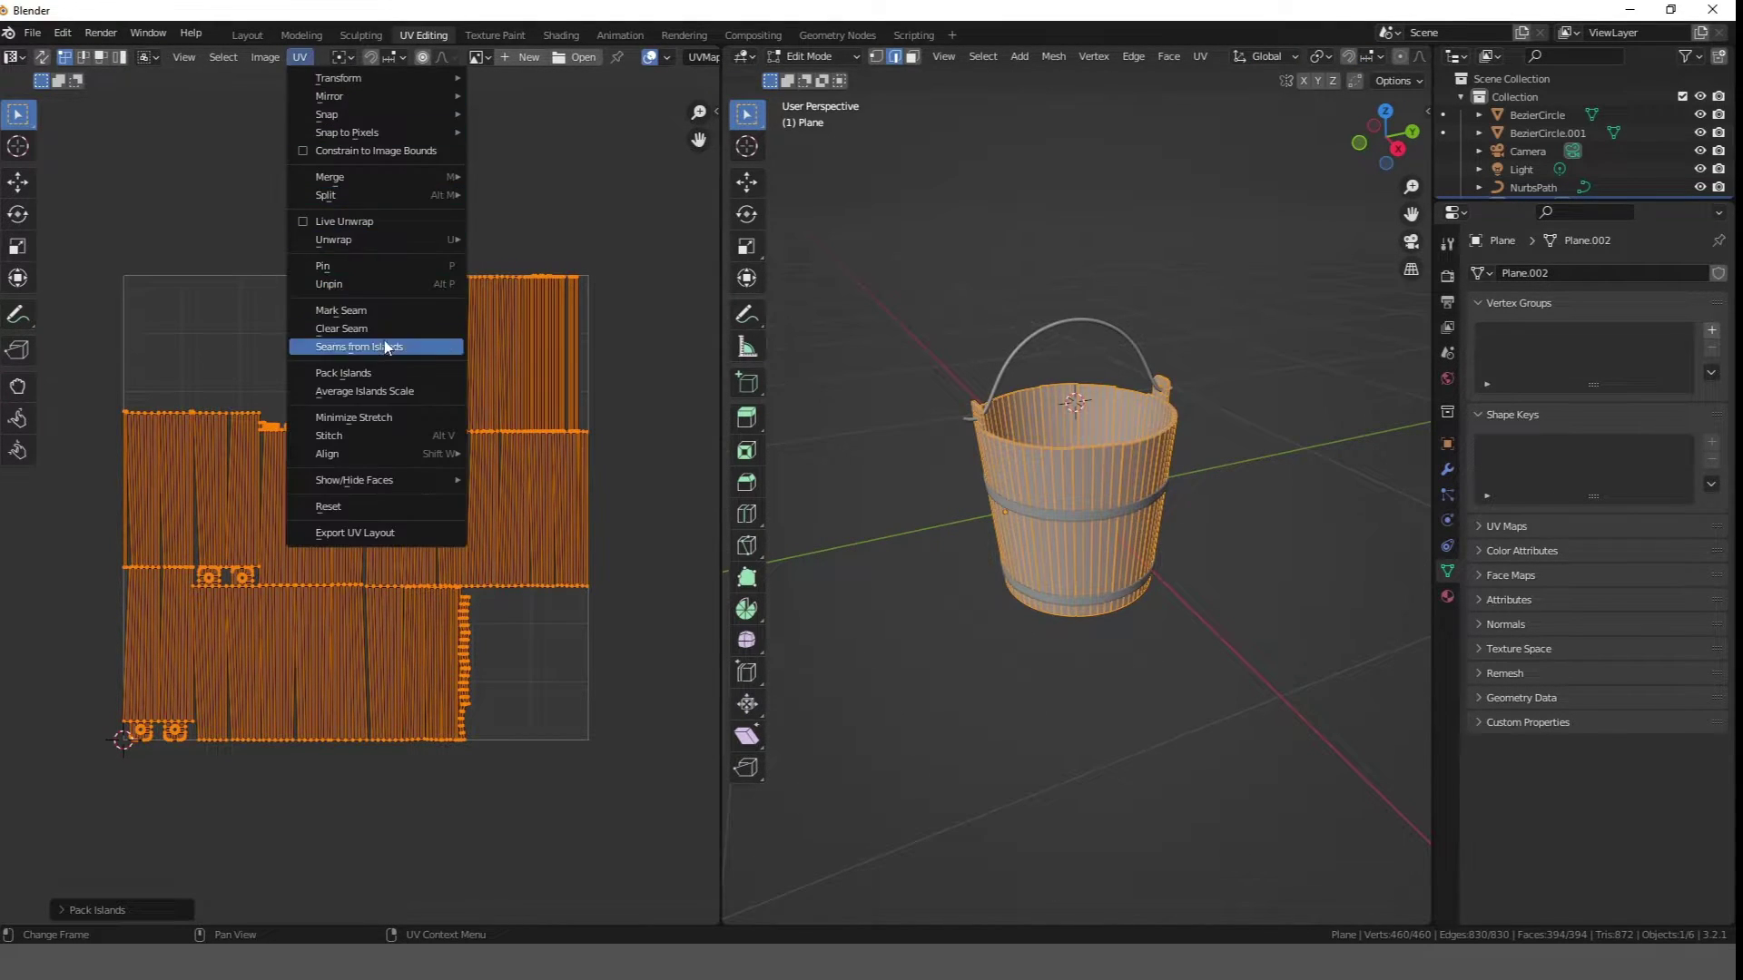
pyautogui.click(359, 347)
# - Clear the extra seams on two edges inside the bucket's planks
pyautogui.scroll(2, 979, 400)
pyautogui.moveTo(1035, 403); pyautogui.dragTo(974, 470, button='middle')
pyautogui.scroll(1, 1047, 424)
pyautogui.click(1038, 410)
pyautogui.keyDown('shift'); pyautogui.click(877, 733); pyautogui.keyUp('shift')
pyautogui.rightClick(879, 737)
pyautogui.click(848, 713)
# - Clear the remaining extra seams on the plank edges at the opposite side of the bucket
pyautogui.scroll(-1, 954, 617)
pyautogui.moveTo(968, 598); pyautogui.dragTo(856, 634, button='middle')
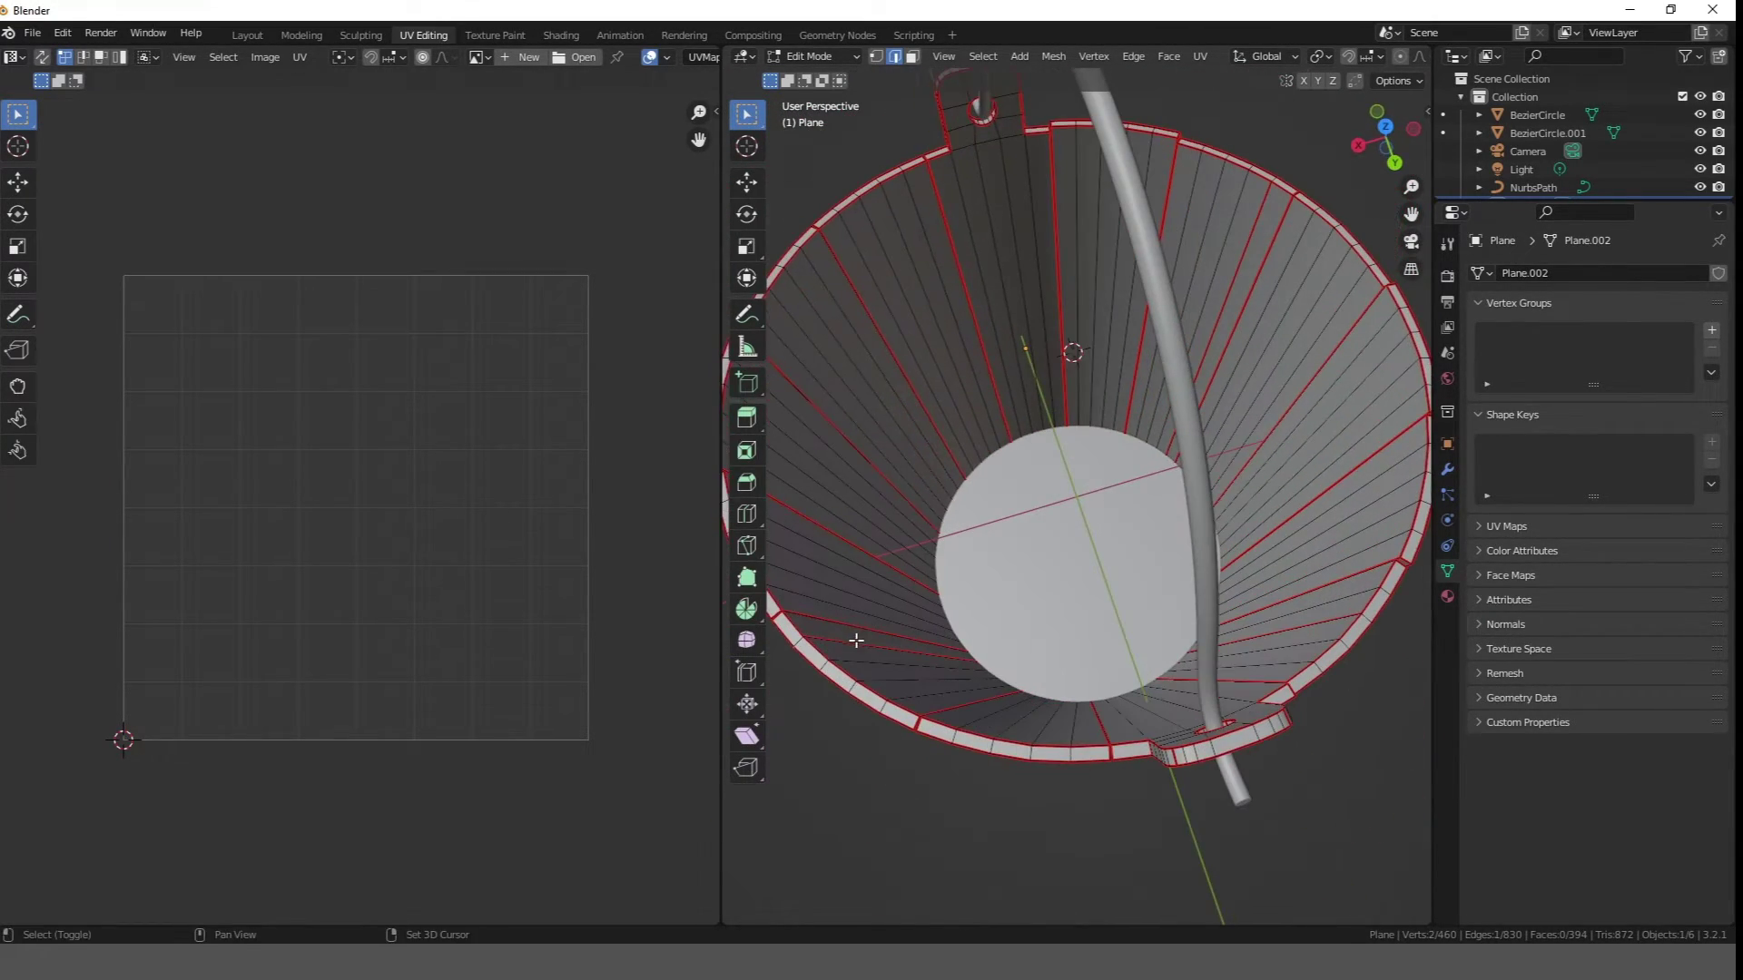
pyautogui.moveTo(1012, 700); pyautogui.dragTo(913, 549, button='middle')
pyautogui.click(979, 486)
pyautogui.moveTo(979, 486); pyautogui.dragTo(1089, 608, button='middle')
pyautogui.keyDown('shift'); pyautogui.click(952, 500); pyautogui.keyUp('shift')
pyautogui.rightClick(954, 498)
pyautogui.click(953, 506)
pyautogui.keyDown('shift'); pyautogui.click(930, 566); pyautogui.keyUp('shift')
pyautogui.rightClick(929, 566)
pyautogui.click(929, 563)
# - Return to Object Mode and create a new material for the planks
pyautogui.press('Tab')
pyautogui.click(1447, 597)
pyautogui.click(1545, 350)
# - Apply the scale of the bucket's base disc and hide all other objects
pyautogui.moveTo(1146, 488); pyautogui.dragTo(836, 623, button='middle')
pyautogui.click(1076, 606)
pyautogui.click(1447, 444)
pyautogui.hotkey('ctrl', 'a')
pyautogui.click(908, 607)
pyautogui.hotkey('shift', 'h')
# - Mark seams around the base disc's upper and lower rims and on two opposite edges of its side
pyautogui.press('Tab')
pyautogui.scroll(4, 1085, 527)
pyautogui.keyDown('alt'); pyautogui.click(1084, 543); pyautogui.keyUp('alt')
pyautogui.keyDown('alt'); pyautogui.keyDown('shift'); pyautogui.click(1097, 587); pyautogui.keyUp('shift'); pyautogui.keyUp('alt')
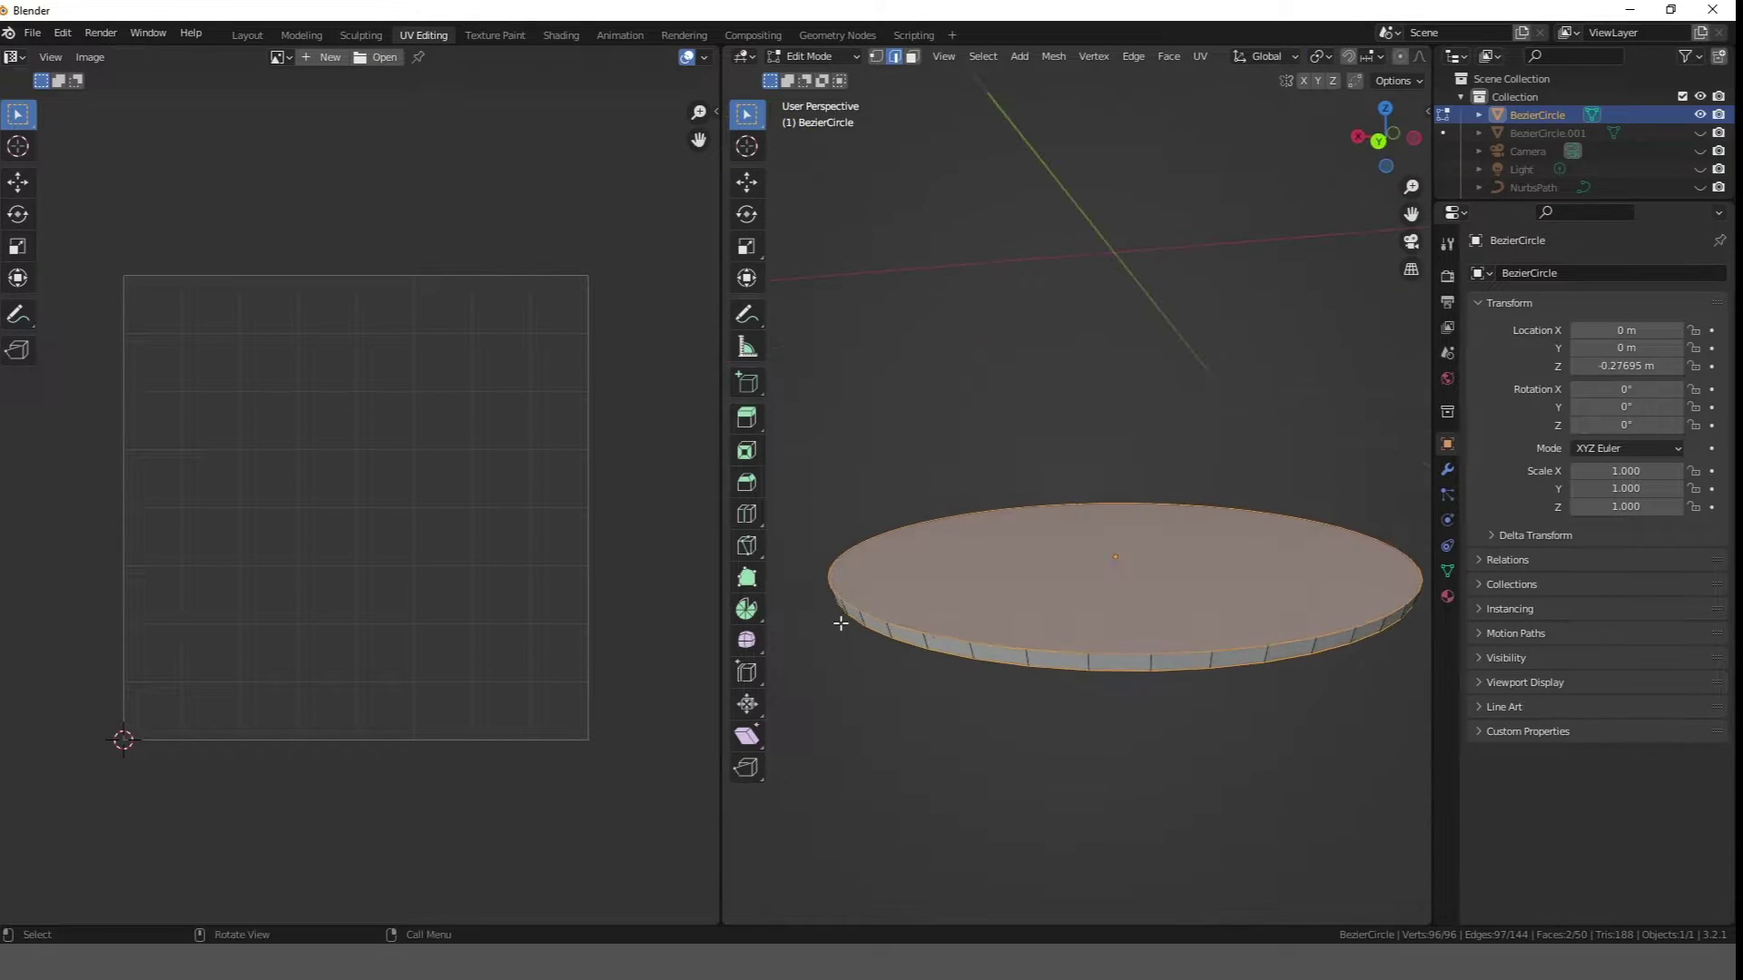
pyautogui.moveTo(1382, 624); pyautogui.dragTo(1105, 652, button='middle')
pyautogui.press('KP_1')
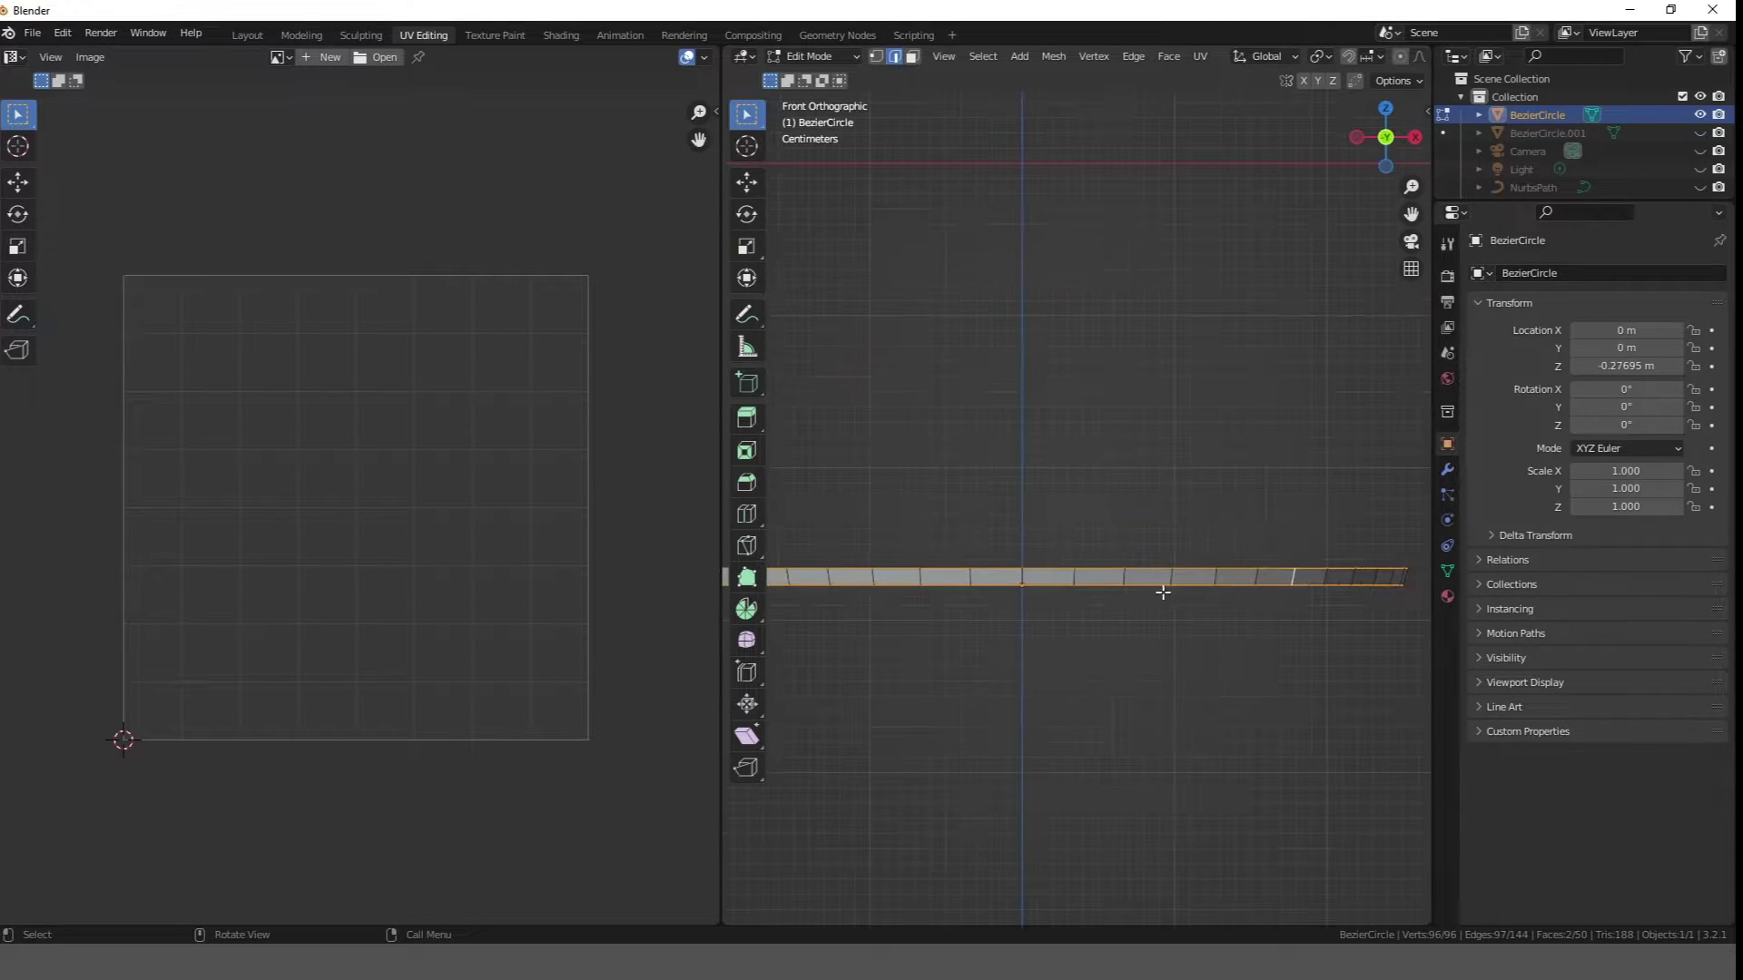
pyautogui.keyDown('shift'); pyautogui.moveTo(1020, 579); pyautogui.dragTo(1191, 648, button='middle'); pyautogui.keyUp('shift')
pyautogui.rightClick(1192, 645)
pyautogui.click(1197, 623)
# - Unwrap the entire base disc mesh
pyautogui.press('a')
pyautogui.press('u')
pyautogui.click(1190, 599)
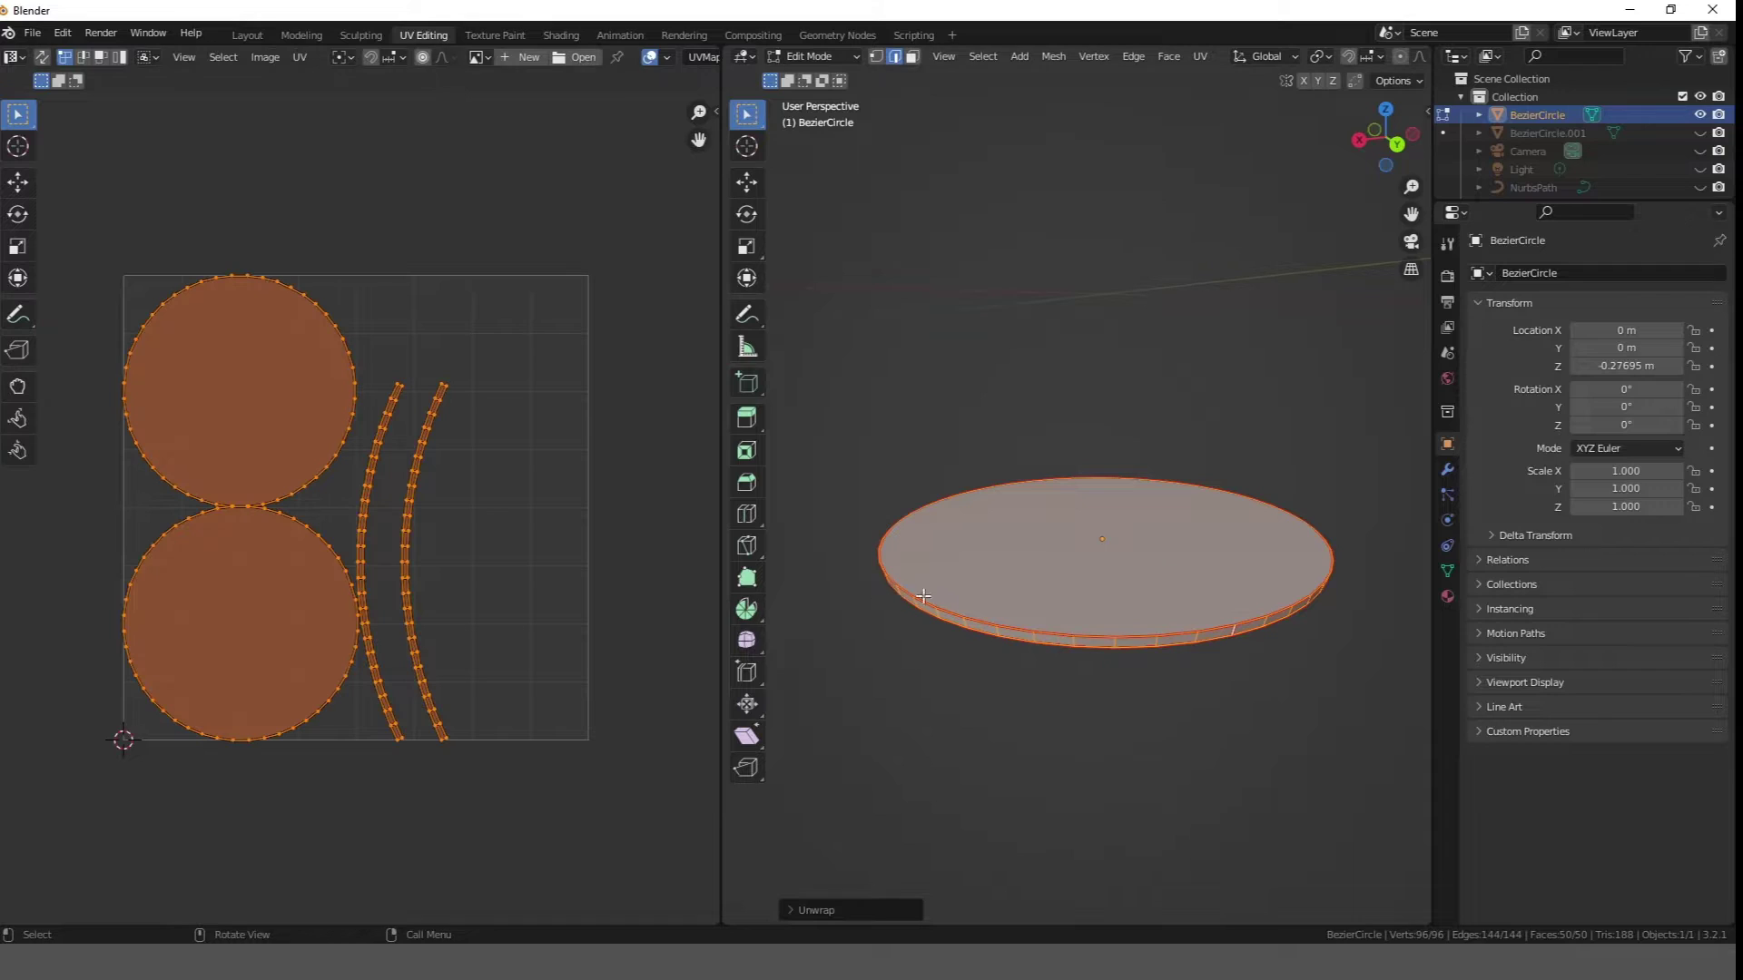
# - Return to Object Mode and assign the planks' existing material, Material.001, to the base disc
pyautogui.press('Tab')
pyautogui.click(1447, 596)
pyautogui.click(1482, 350)
pyautogui.click(1526, 394)
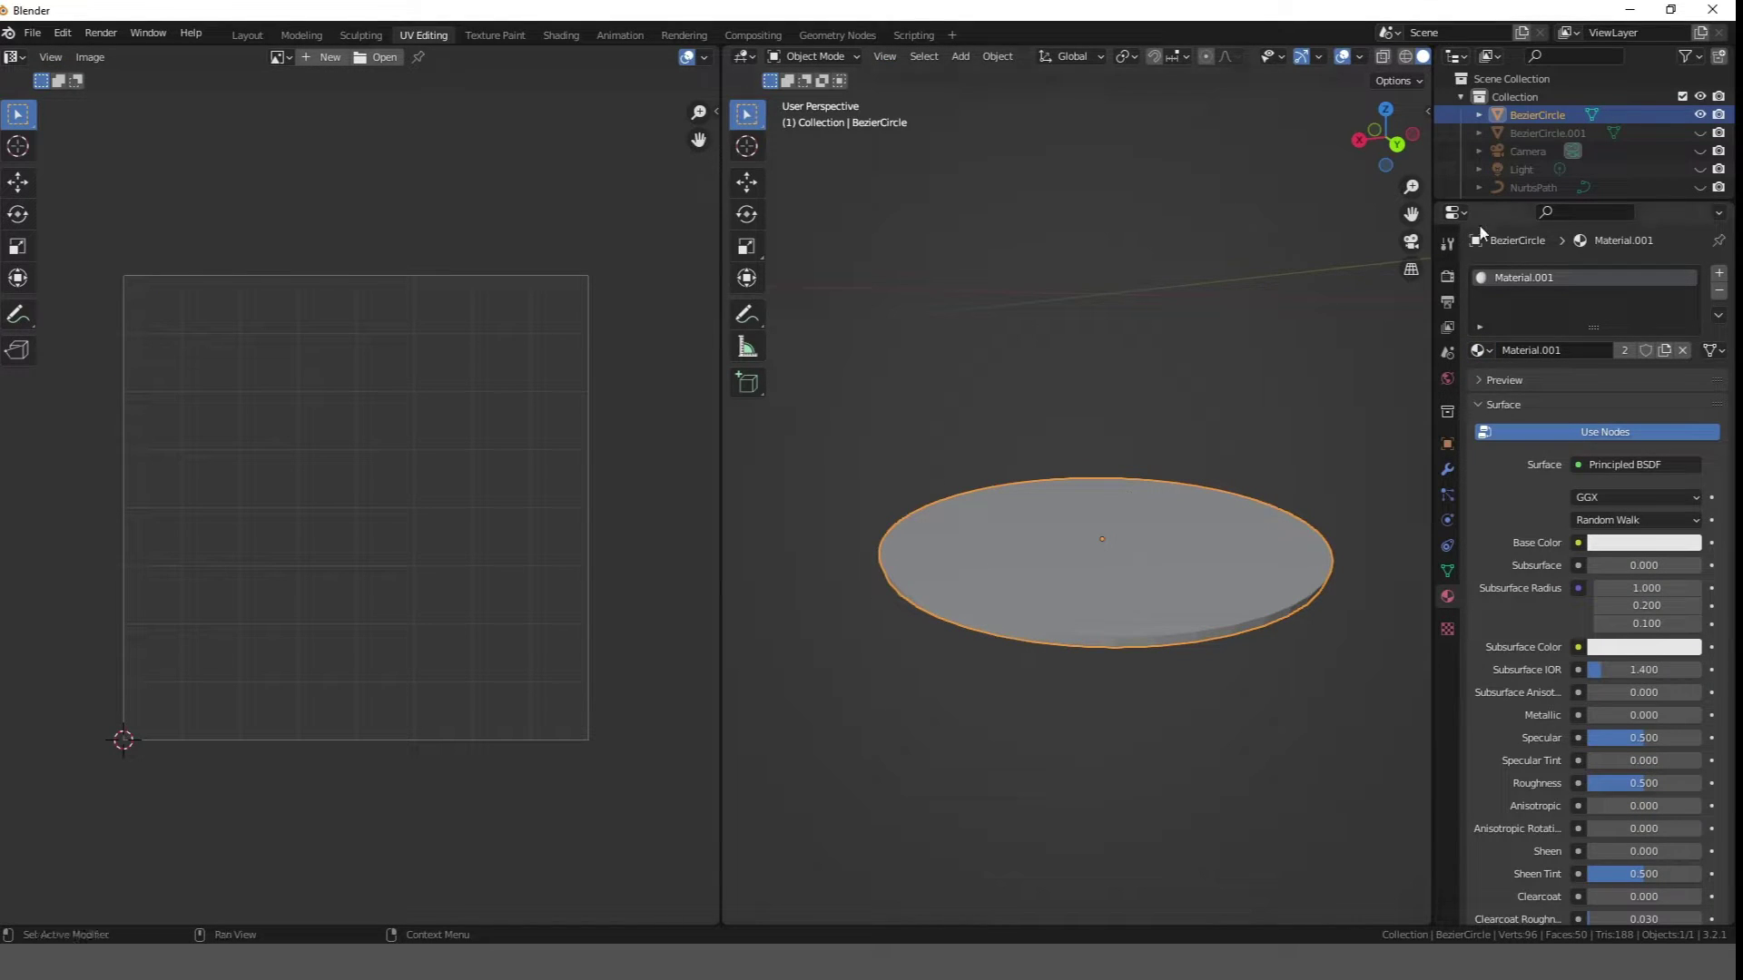
# - Unhide all objects, then edit the base disc and planks together and unwrap them into one shared UV layout
pyautogui.hotkey('alt', 'h')
pyautogui.scroll(-4, 1205, 327)
pyautogui.moveTo(1217, 382); pyautogui.dragTo(1249, 508, button='middle')
pyautogui.click(1152, 459)
pyautogui.moveTo(1152, 459); pyautogui.dragTo(1135, 390, button='middle')
pyautogui.keyDown('shift'); pyautogui.click(1099, 270); pyautogui.keyUp('shift')
pyautogui.press('Tab')
pyautogui.press('u')
pyautogui.click(980, 320)
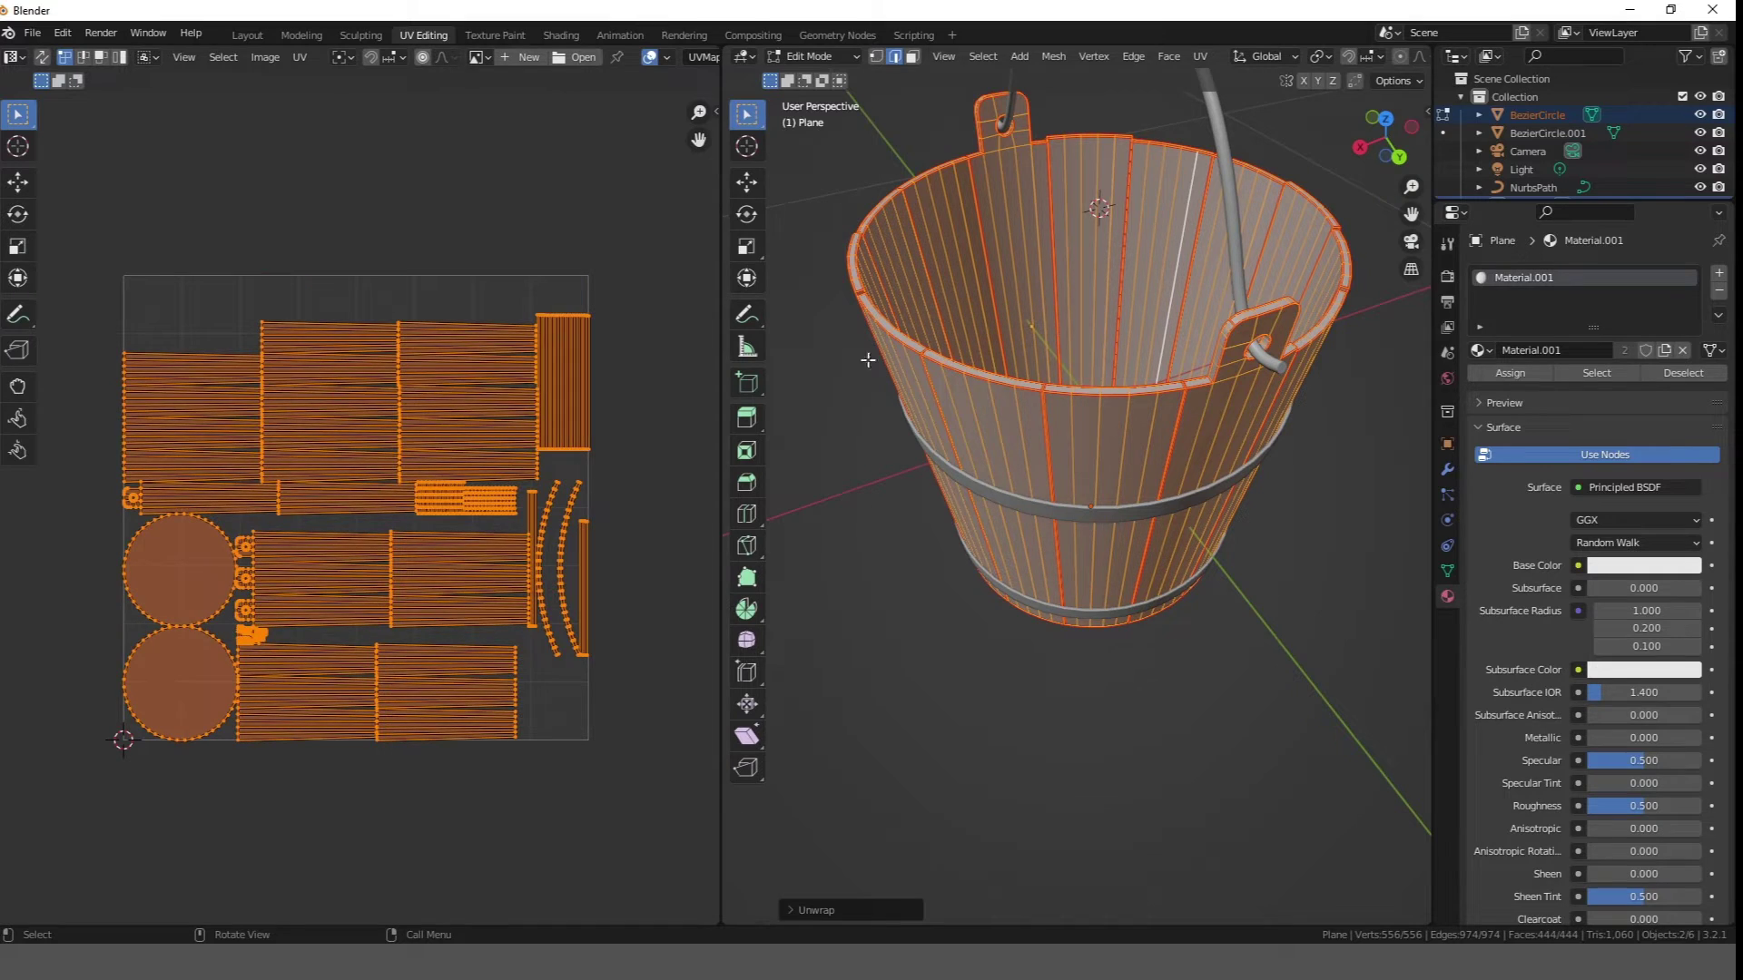
# - Pack the combined UV islands of the planks and base
pyautogui.click(301, 57)
pyautogui.click(363, 371)
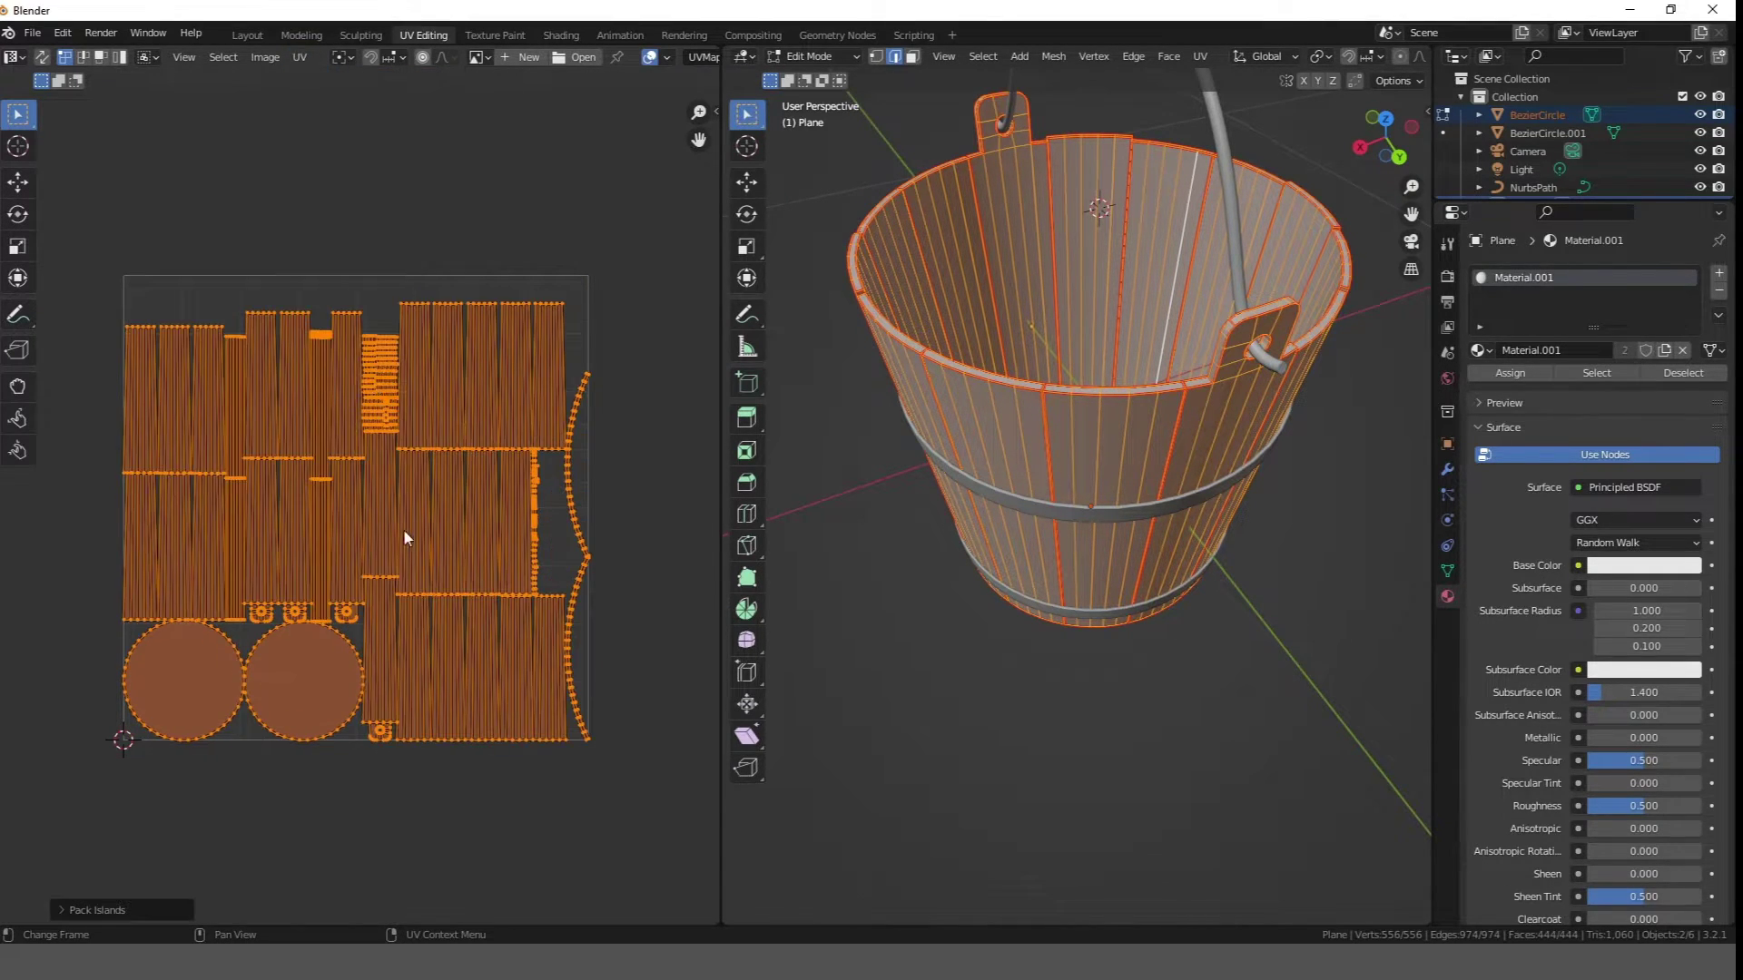
pyautogui.scroll(1, 444, 656)
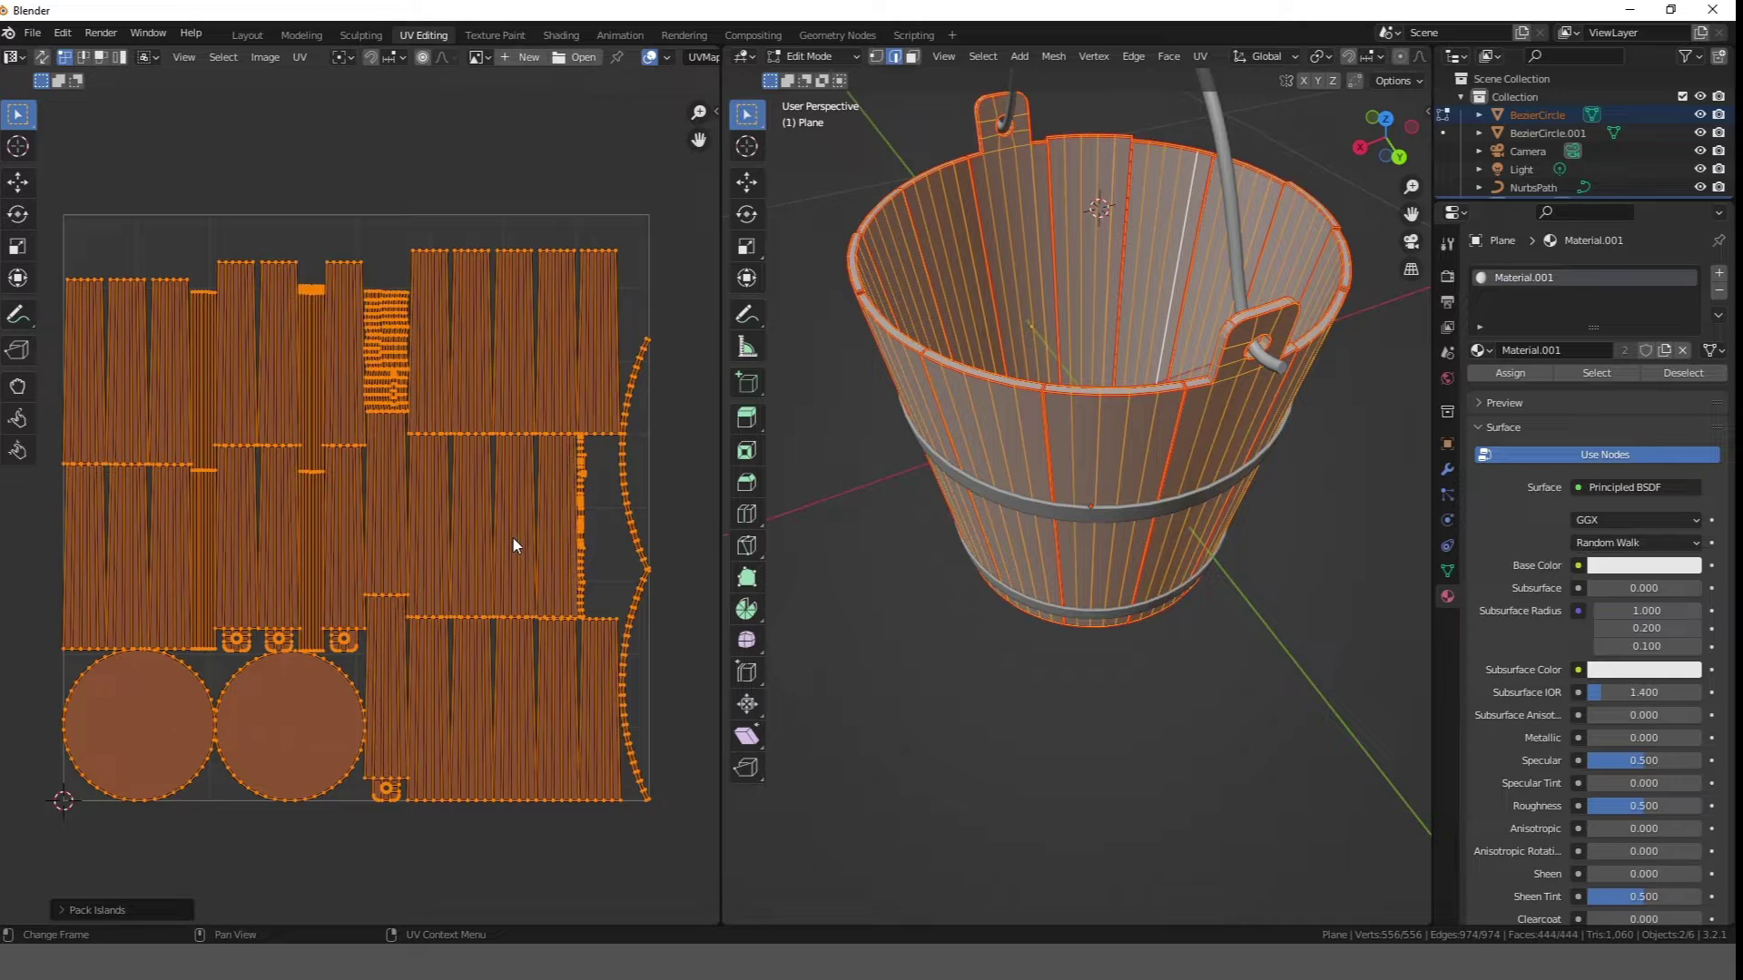
# - Return to Object Mode, isolate the bucket's two bands and apply their scale
pyautogui.press('Tab')
pyautogui.moveTo(1113, 499); pyautogui.dragTo(1118, 421, button='middle')
pyautogui.click(1118, 530)
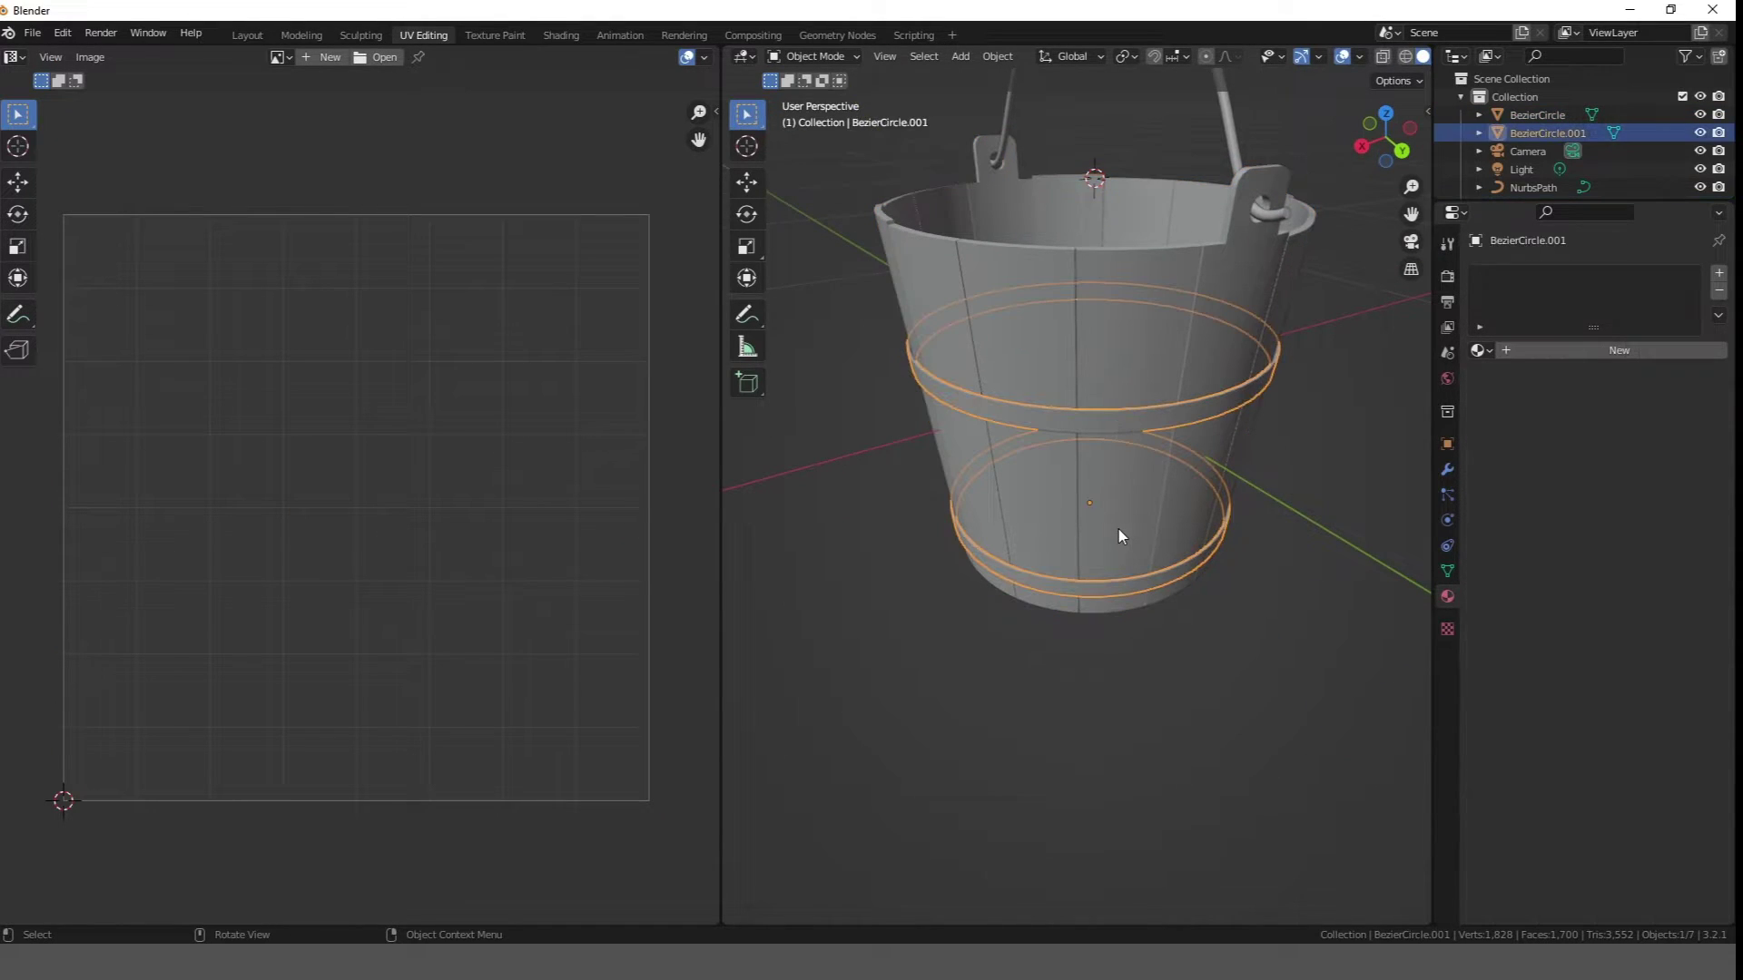
pyautogui.hotkey('shift', 'h')
pyautogui.scroll(3, 1216, 520)
pyautogui.click(1447, 444)
pyautogui.hotkey('ctrl', 'a')
pyautogui.click(1105, 464)
# - Mark seams along all the inner and outer rim edge loops of both bands
pyautogui.press('Tab')
pyautogui.keyDown('alt'); pyautogui.click(1070, 258); pyautogui.keyUp('alt')
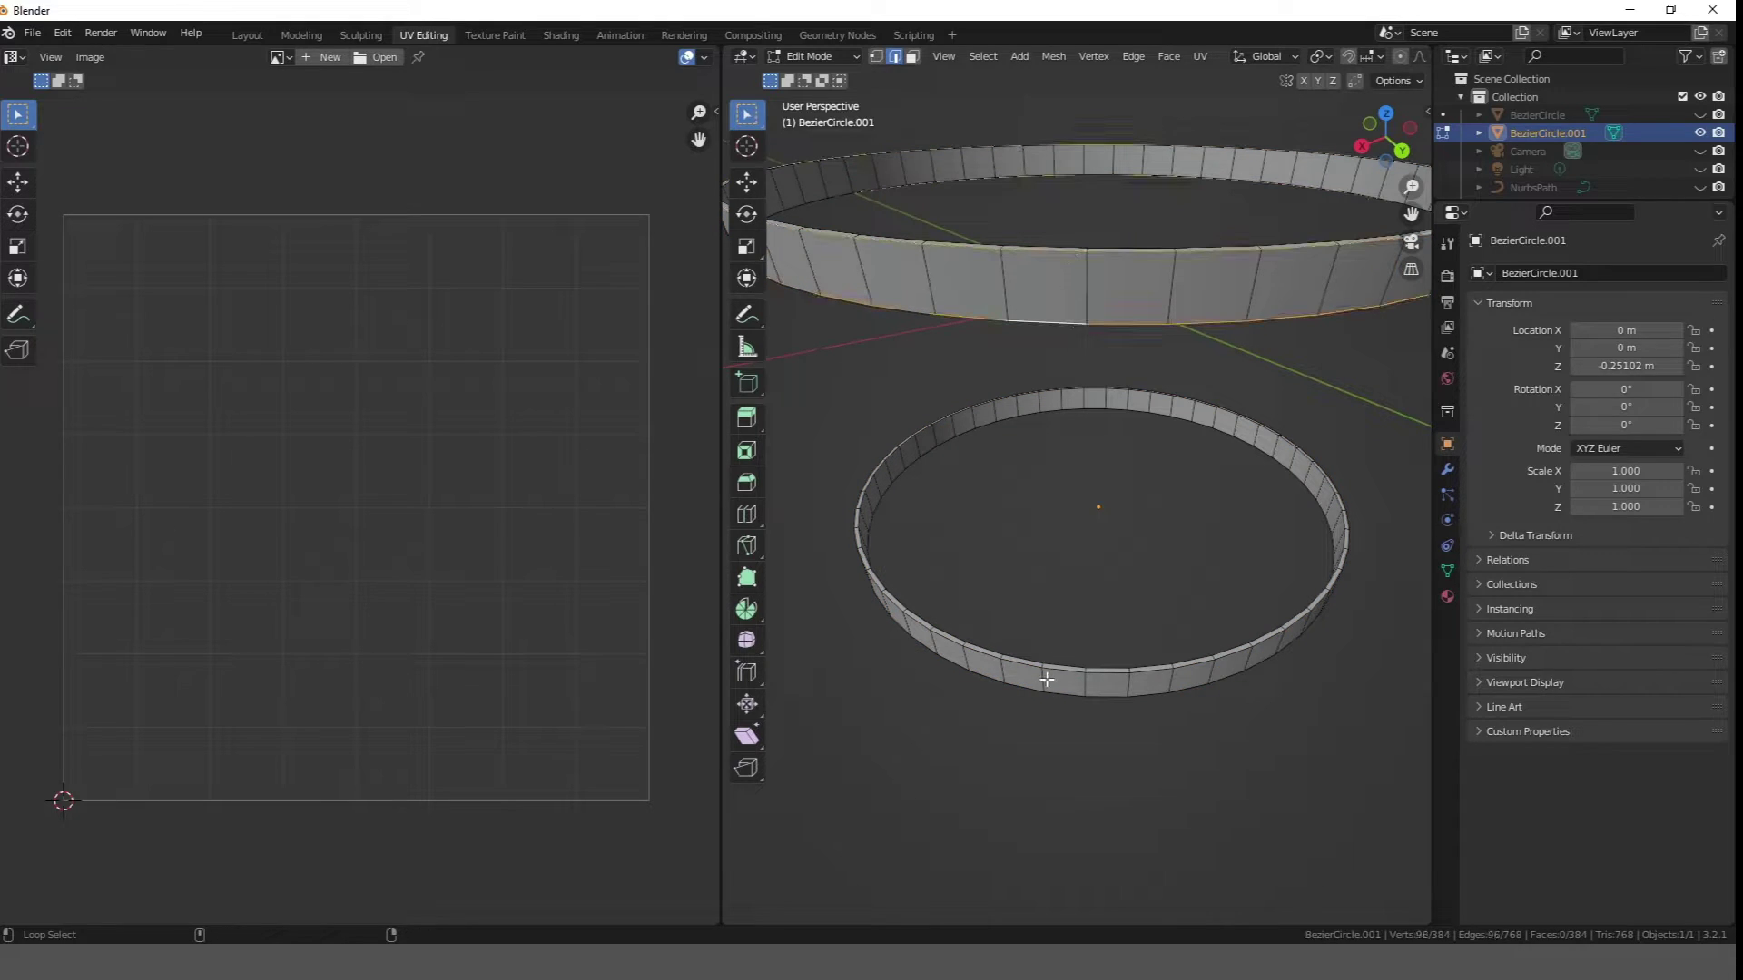
pyautogui.keyDown('alt'); pyautogui.keyDown('shift'); pyautogui.click(1062, 246); pyautogui.keyUp('shift'); pyautogui.keyUp('alt')
pyautogui.moveTo(1062, 246); pyautogui.dragTo(1073, 164, button='middle')
pyautogui.keyDown('shift'); pyautogui.moveTo(1073, 165); pyautogui.dragTo(1062, 219, button='middle'); pyautogui.keyUp('shift')
pyautogui.keyDown('alt'); pyautogui.keyDown('shift'); pyautogui.click(1077, 166); pyautogui.keyUp('shift'); pyautogui.keyUp('alt')
pyautogui.moveTo(1064, 535); pyautogui.dragTo(1125, 628, button='middle')
pyautogui.keyDown('alt'); pyautogui.keyDown('shift'); pyautogui.click(1101, 445); pyautogui.keyUp('shift'); pyautogui.keyUp('alt')
pyautogui.rightClick(1127, 629)
pyautogui.click(1128, 631)
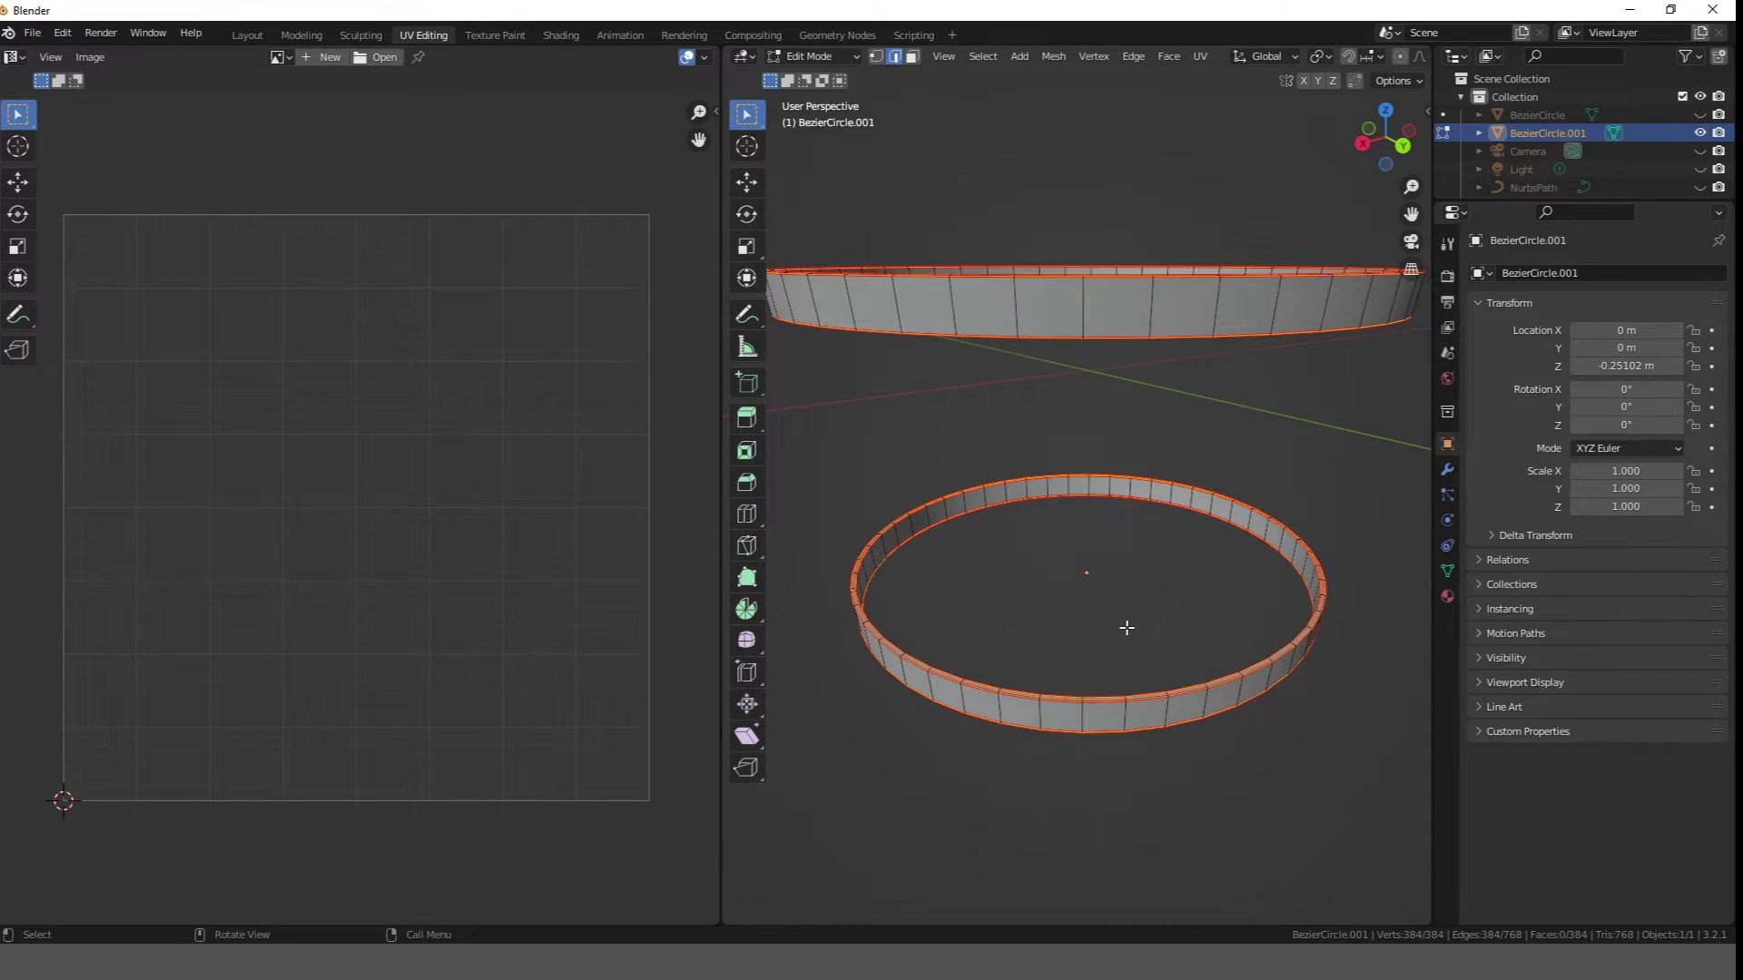
# - Mark vertical seams across both bands by selecting the edge loops at their centre lines in front and left views
pyautogui.press('KP_1')
pyautogui.scroll(2, 1129, 626)
pyautogui.click(1042, 626)
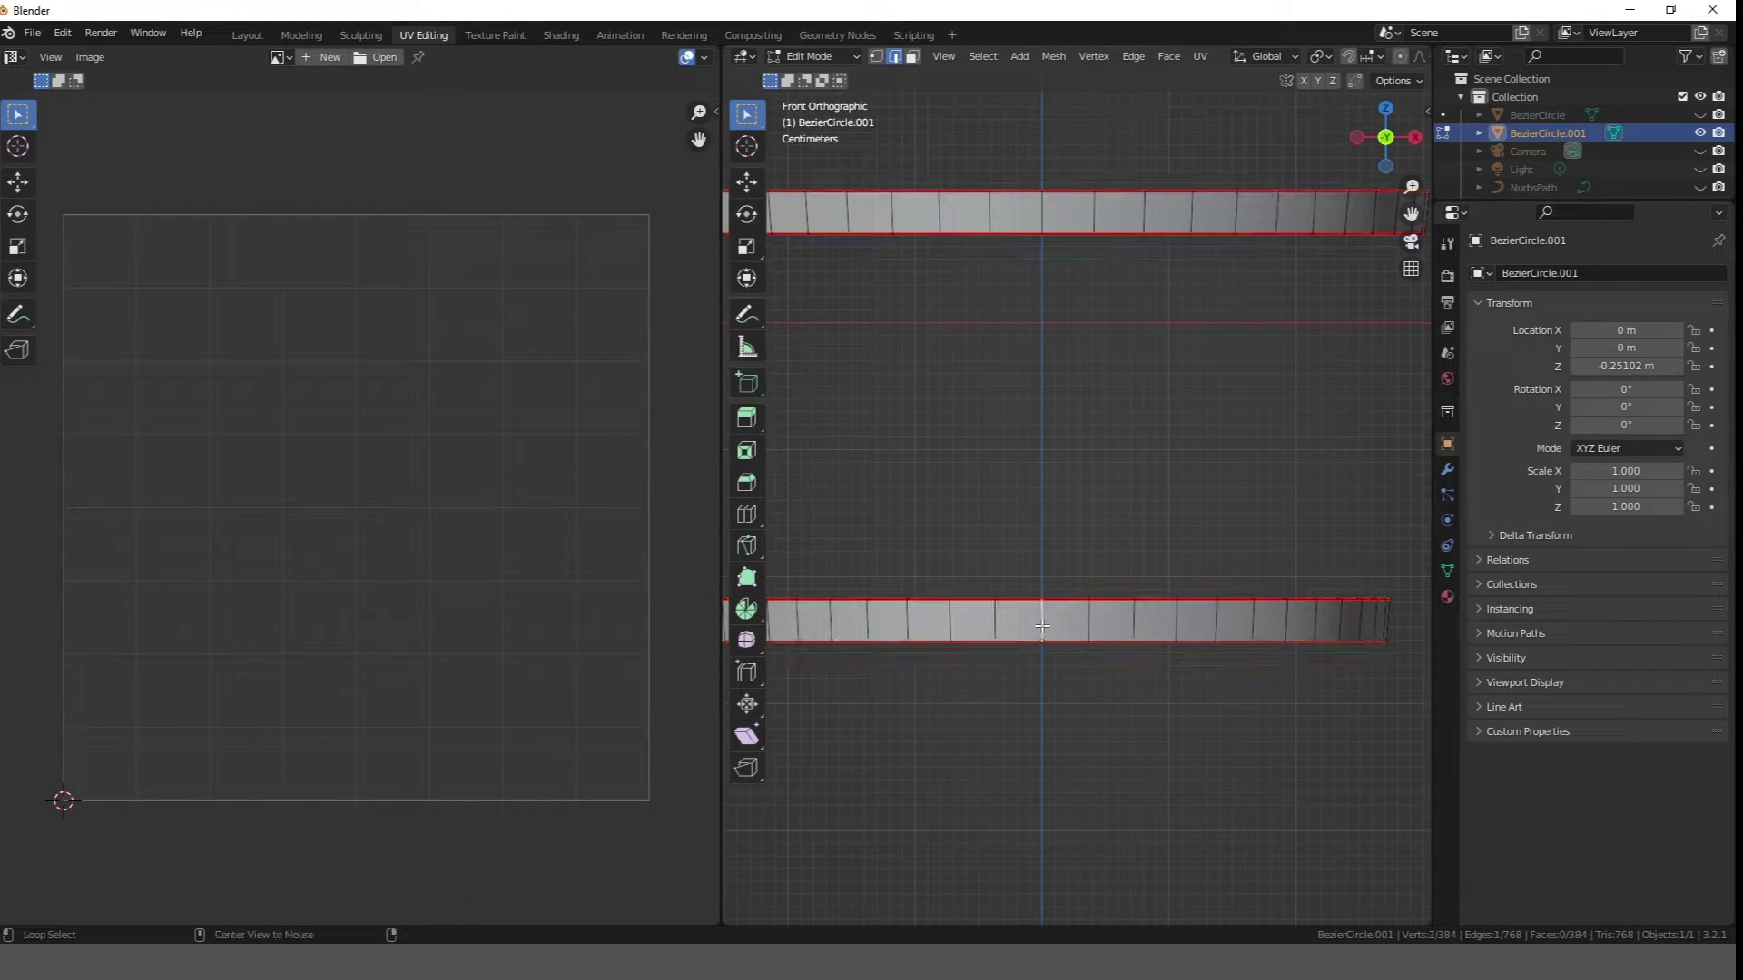
pyautogui.press('ctrl+KP_3')
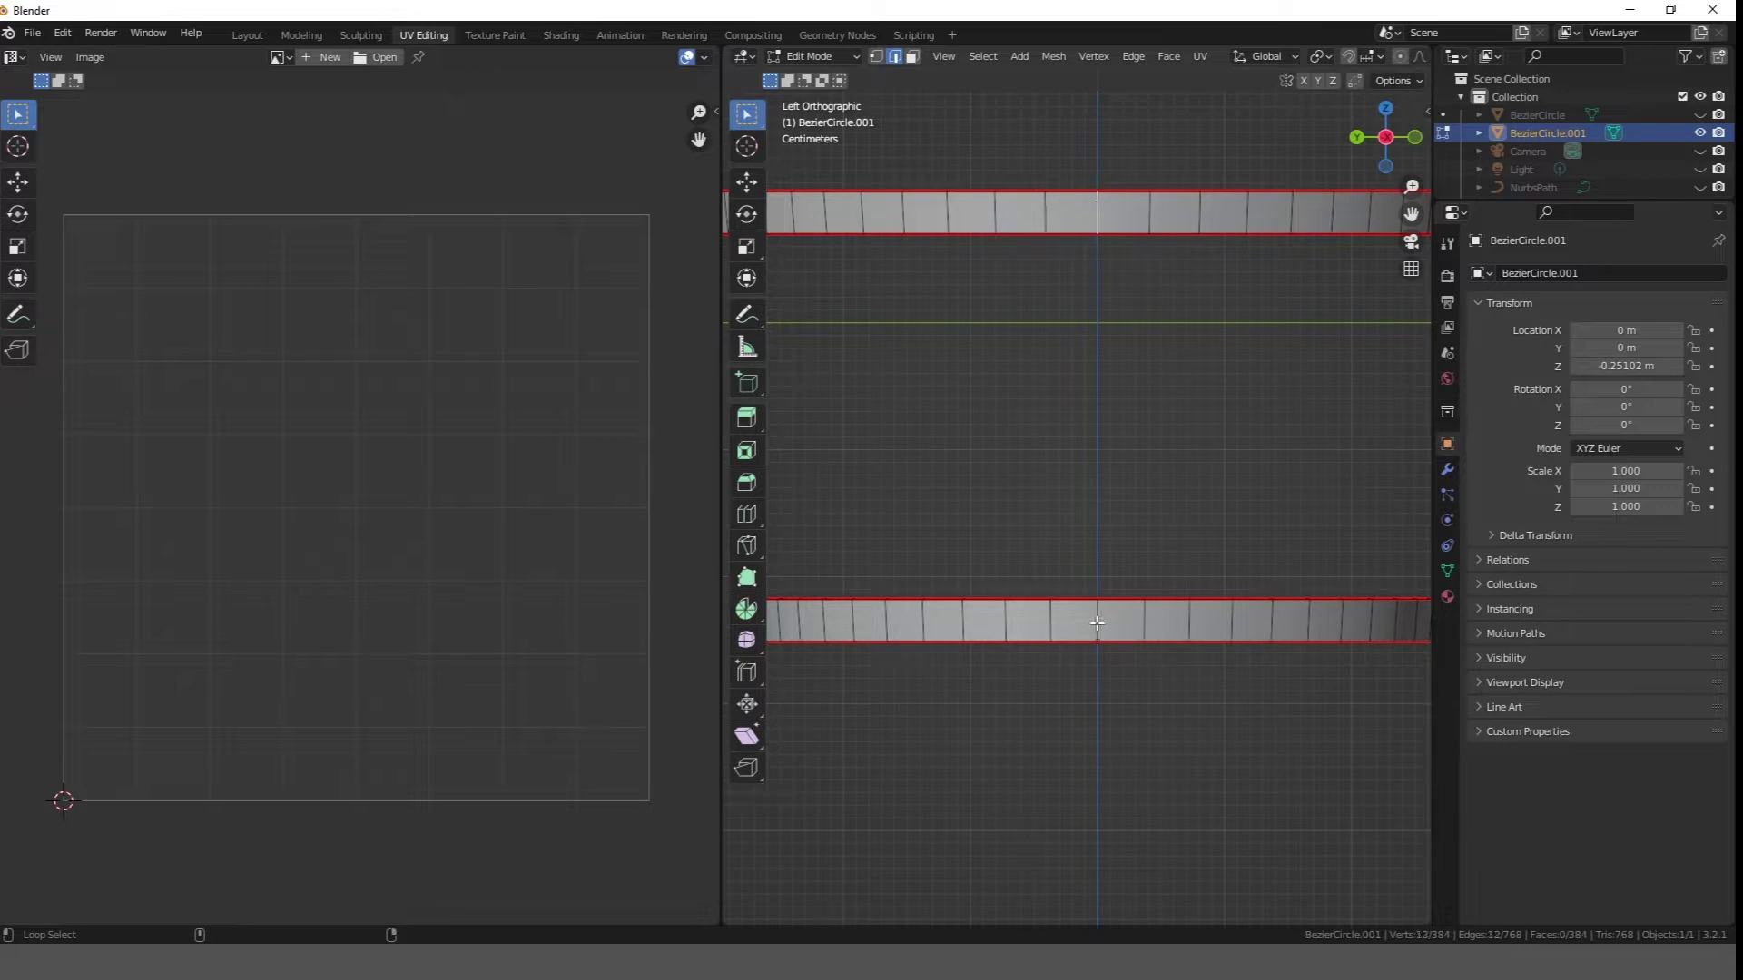
pyautogui.keyDown('alt'); pyautogui.click(1097, 624); pyautogui.keyUp('alt')
pyautogui.moveTo(1096, 623); pyautogui.dragTo(1109, 635, button='middle')
pyautogui.rightClick(1107, 651)
pyautogui.click(1108, 660)
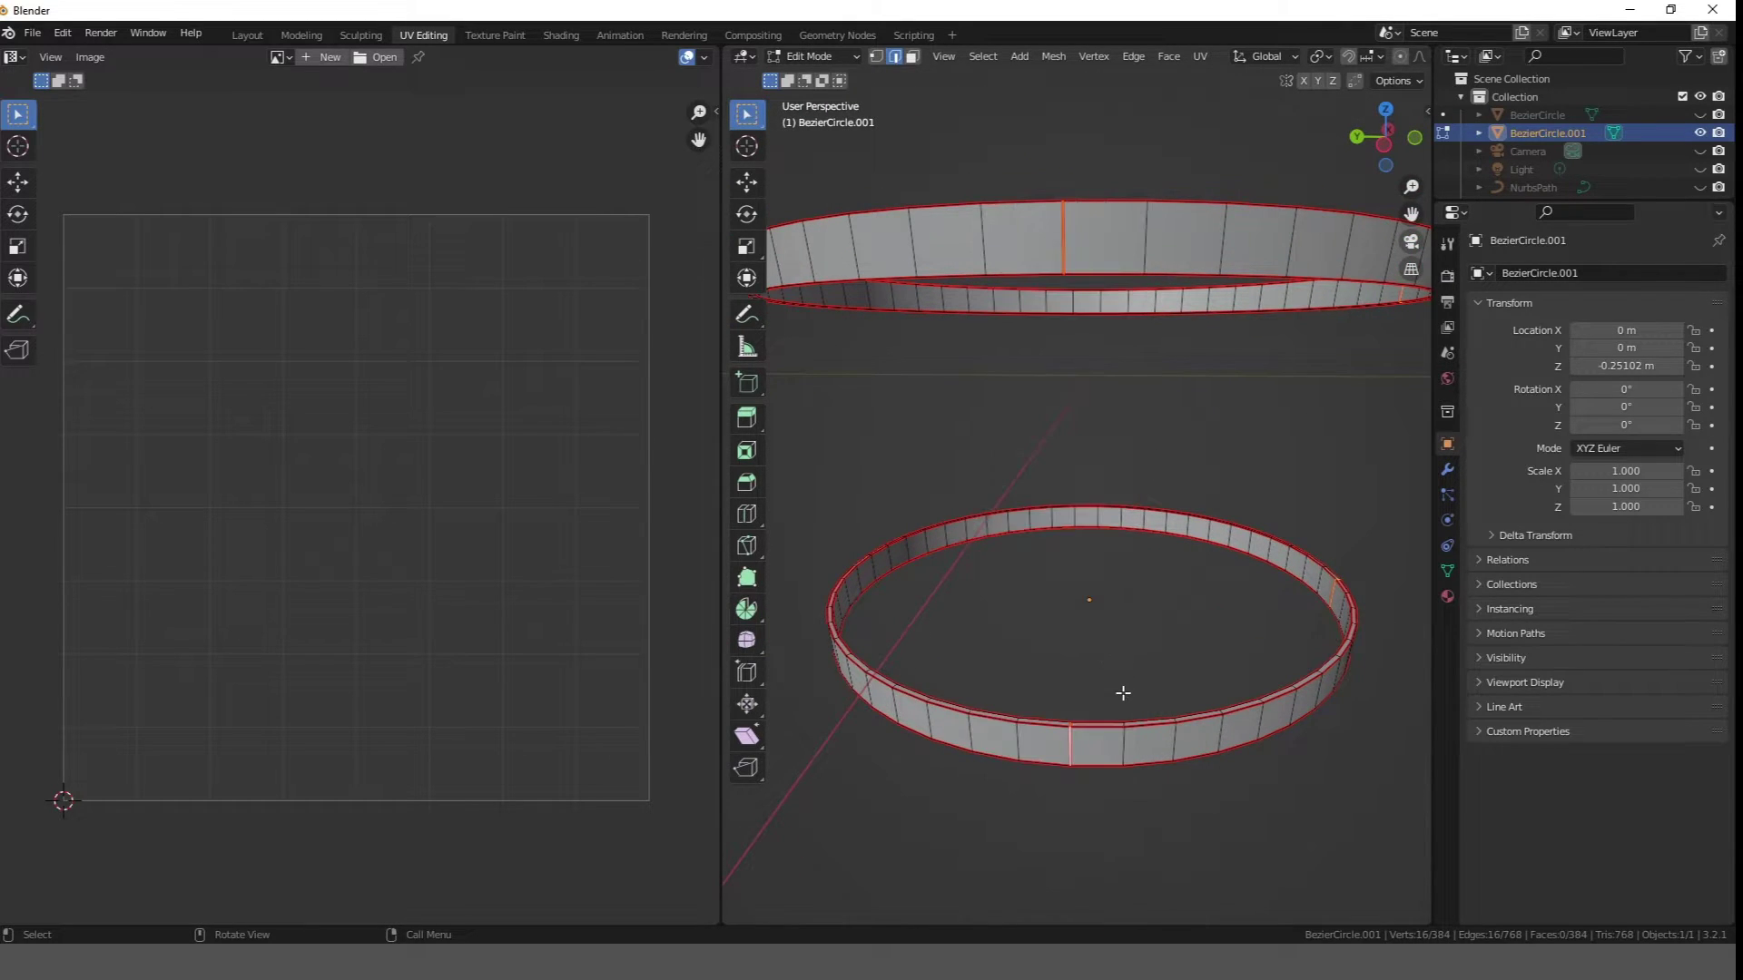
# - Return to Object Mode, create a new material for the bands and leave the isolated view
pyautogui.press('Tab')
pyautogui.click(1447, 597)
pyautogui.click(1577, 353)
pyautogui.press('KP_Divide')
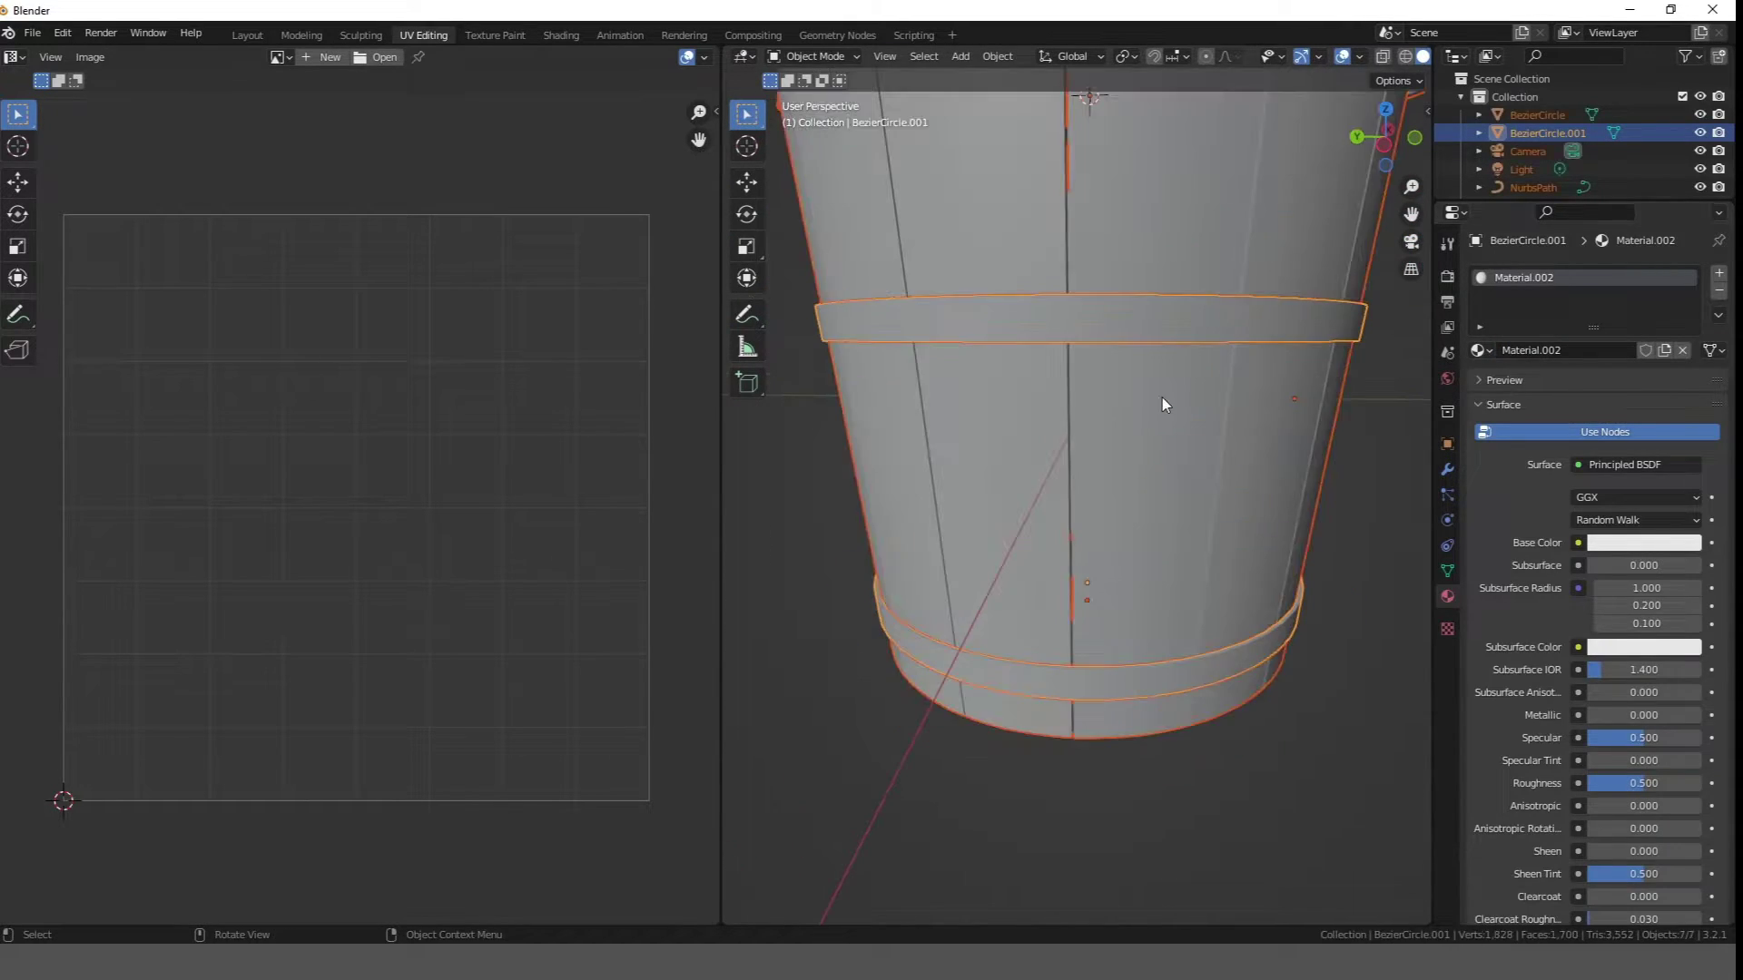
# - Isolate the handle and convert its curve to a mesh
pyautogui.click(1210, 225)
pyautogui.click(1447, 444)
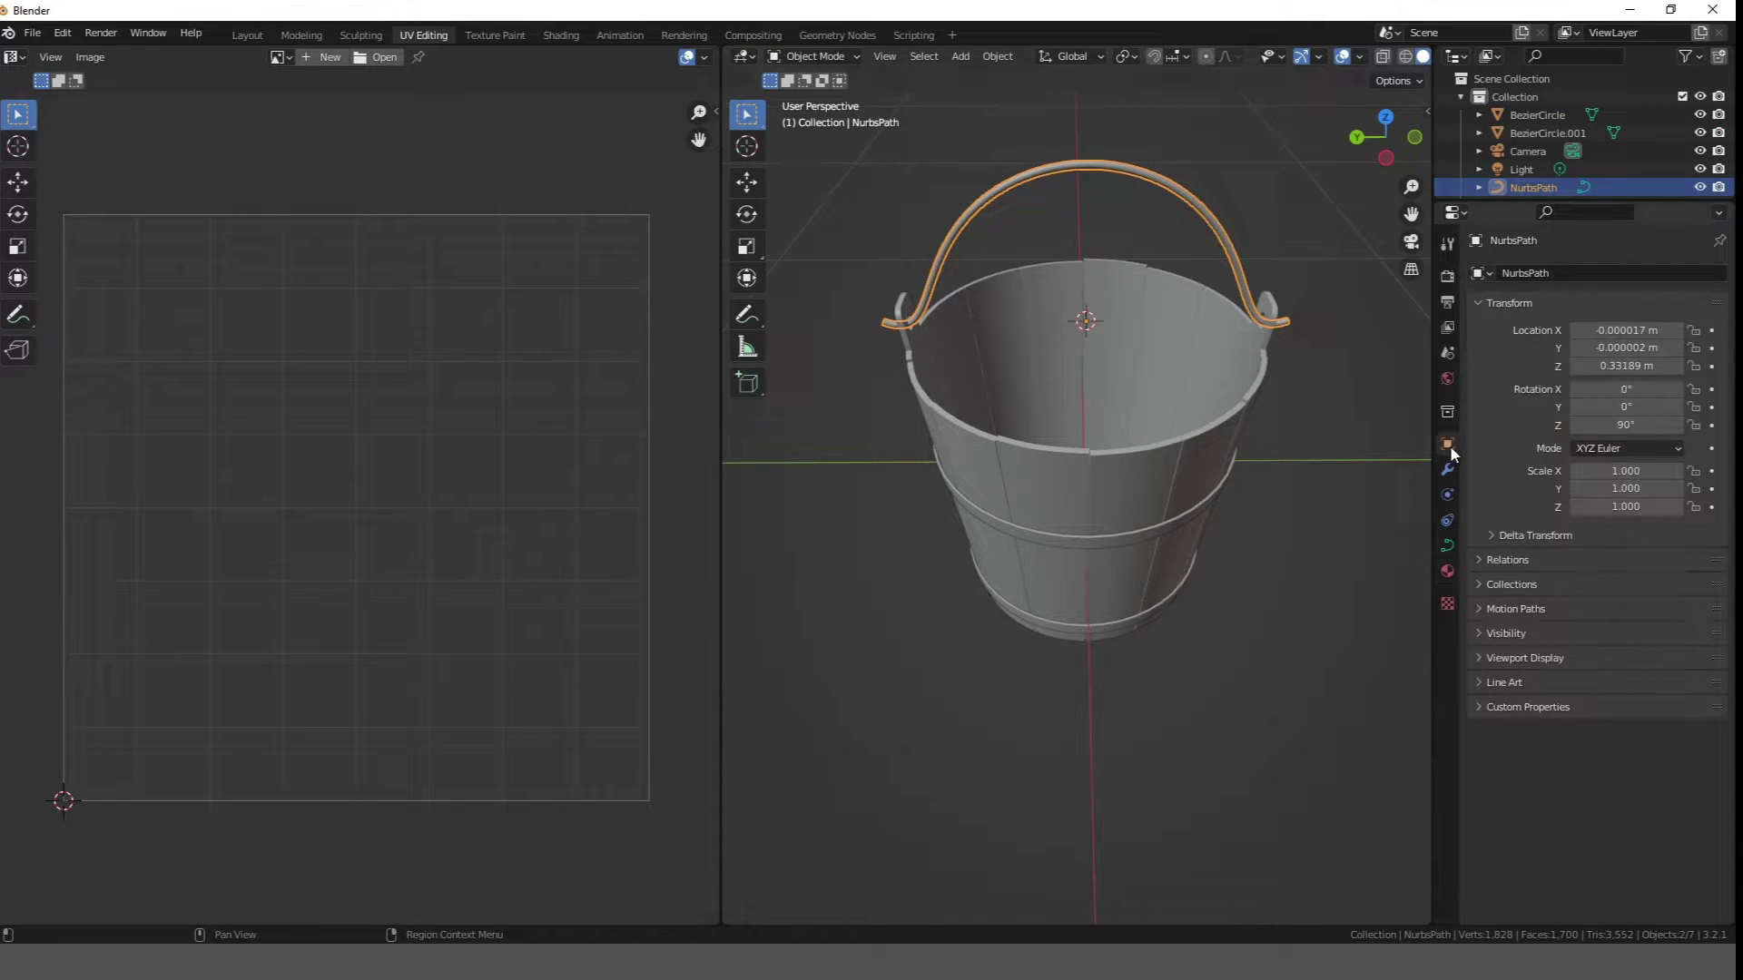
pyautogui.press('KP_Divide')
pyautogui.moveTo(1140, 384); pyautogui.dragTo(1094, 461, button='middle')
pyautogui.rightClick(1094, 461)
pyautogui.moveTo(1092, 531)
pyautogui.click(1171, 530)
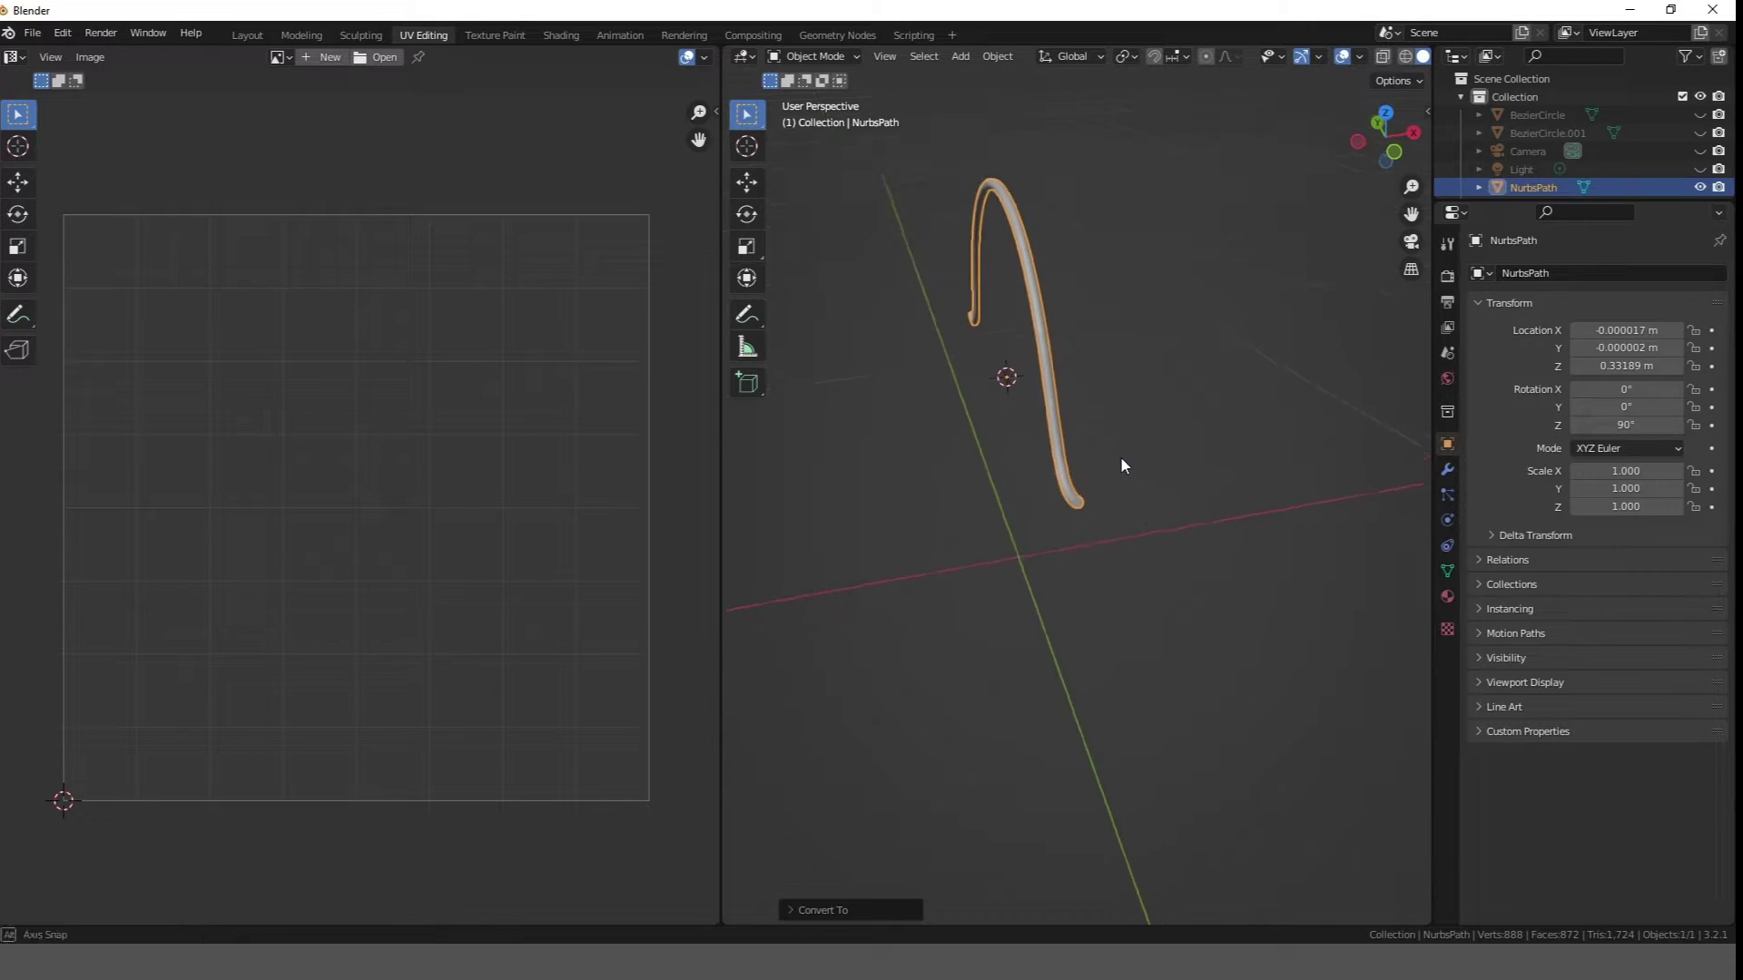
# - Edit the handle mesh and mark a lengthwise edge loop as a seam
pyautogui.scroll(4, 1121, 460)
pyautogui.press('Tab')
pyautogui.keyDown('alt'); pyautogui.click(1035, 360); pyautogui.keyUp('alt')
pyautogui.rightClick(1035, 363)
pyautogui.click(1037, 490)
# - Mark seams around the edge loops of the handle's end caps
pyautogui.moveTo(1103, 422); pyautogui.dragTo(1058, 308, button='middle')
pyautogui.keyDown('alt'); pyautogui.keyDown('shift'); pyautogui.click(1057, 304); pyautogui.keyUp('shift'); pyautogui.keyUp('alt')
pyautogui.moveTo(1053, 372); pyautogui.dragTo(1325, 356, button='middle')
pyautogui.scroll(4, 1103, 544)
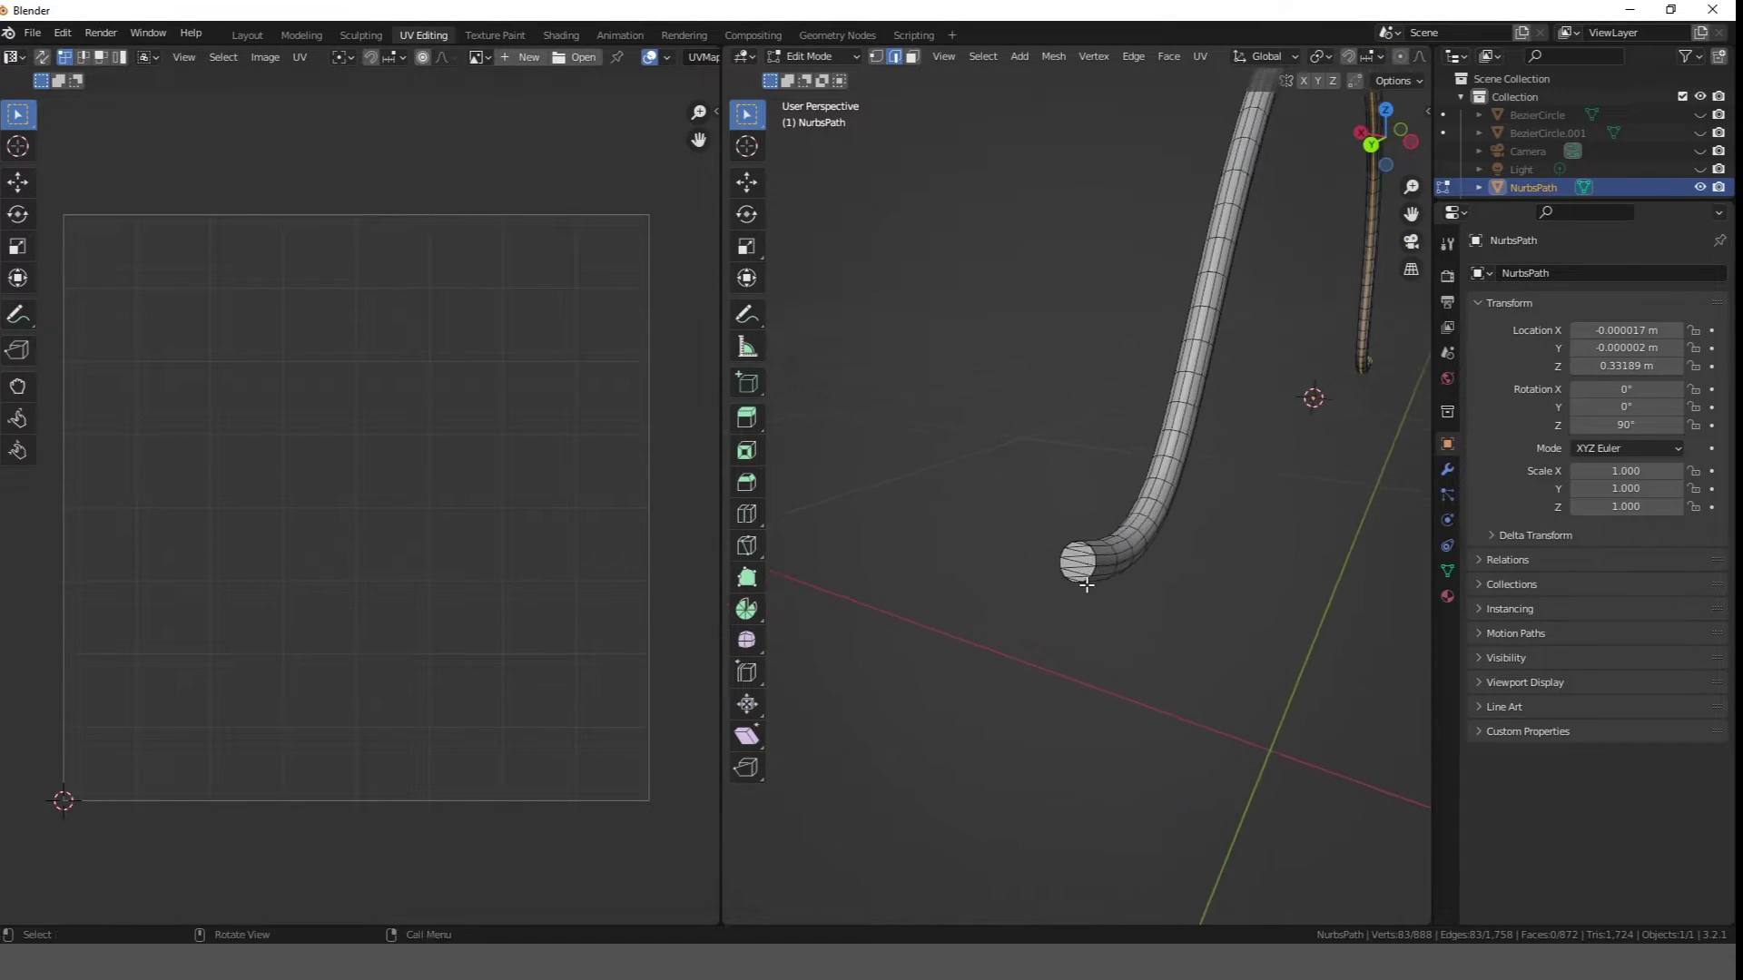
pyautogui.keyDown('alt'); pyautogui.keyDown('shift'); pyautogui.click(1106, 594); pyautogui.keyUp('shift'); pyautogui.keyUp('alt')
pyautogui.rightClick(1105, 596)
pyautogui.click(1105, 589)
# - Unwrap the entire handle mesh
pyautogui.press('a')
pyautogui.press('u')
pyautogui.click(1104, 569)
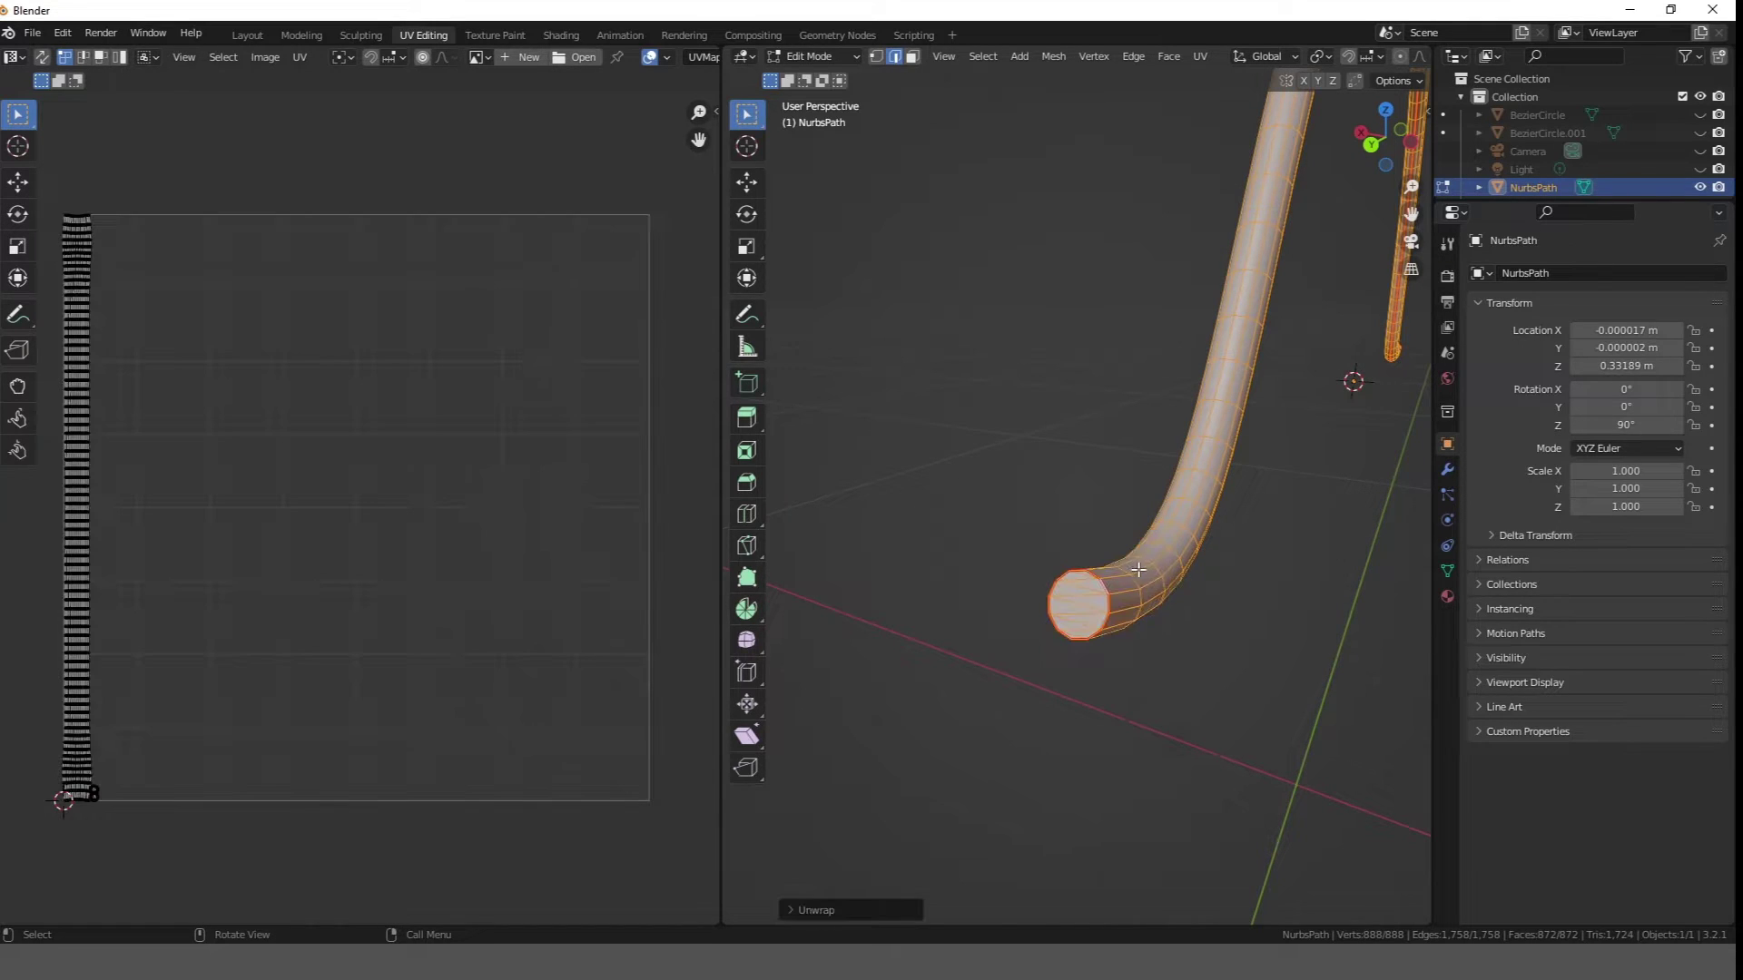
# - Return to Object Mode, show the bands, then edit them with the handle and unwrap everything into one UV layout
pyautogui.press('Tab')
pyautogui.scroll(-4, 1146, 536)
pyautogui.moveTo(1131, 414)
pyautogui.mouseDown(button='middle')
pyautogui.moveTo(1072, 410)
pyautogui.moveTo(1102, 396)
pyautogui.mouseUp(button='middle')
pyautogui.click(1700, 134)
pyautogui.scroll(-2, 1163, 393)
pyautogui.keyDown('shift'); pyautogui.click(1072, 673); pyautogui.keyUp('shift')
pyautogui.keyDown('shift'); pyautogui.moveTo(949, 653); pyautogui.dragTo(851, 606, button='middle'); pyautogui.keyUp('shift')
pyautogui.press('Tab')
pyautogui.press('a')
pyautogui.press('u')
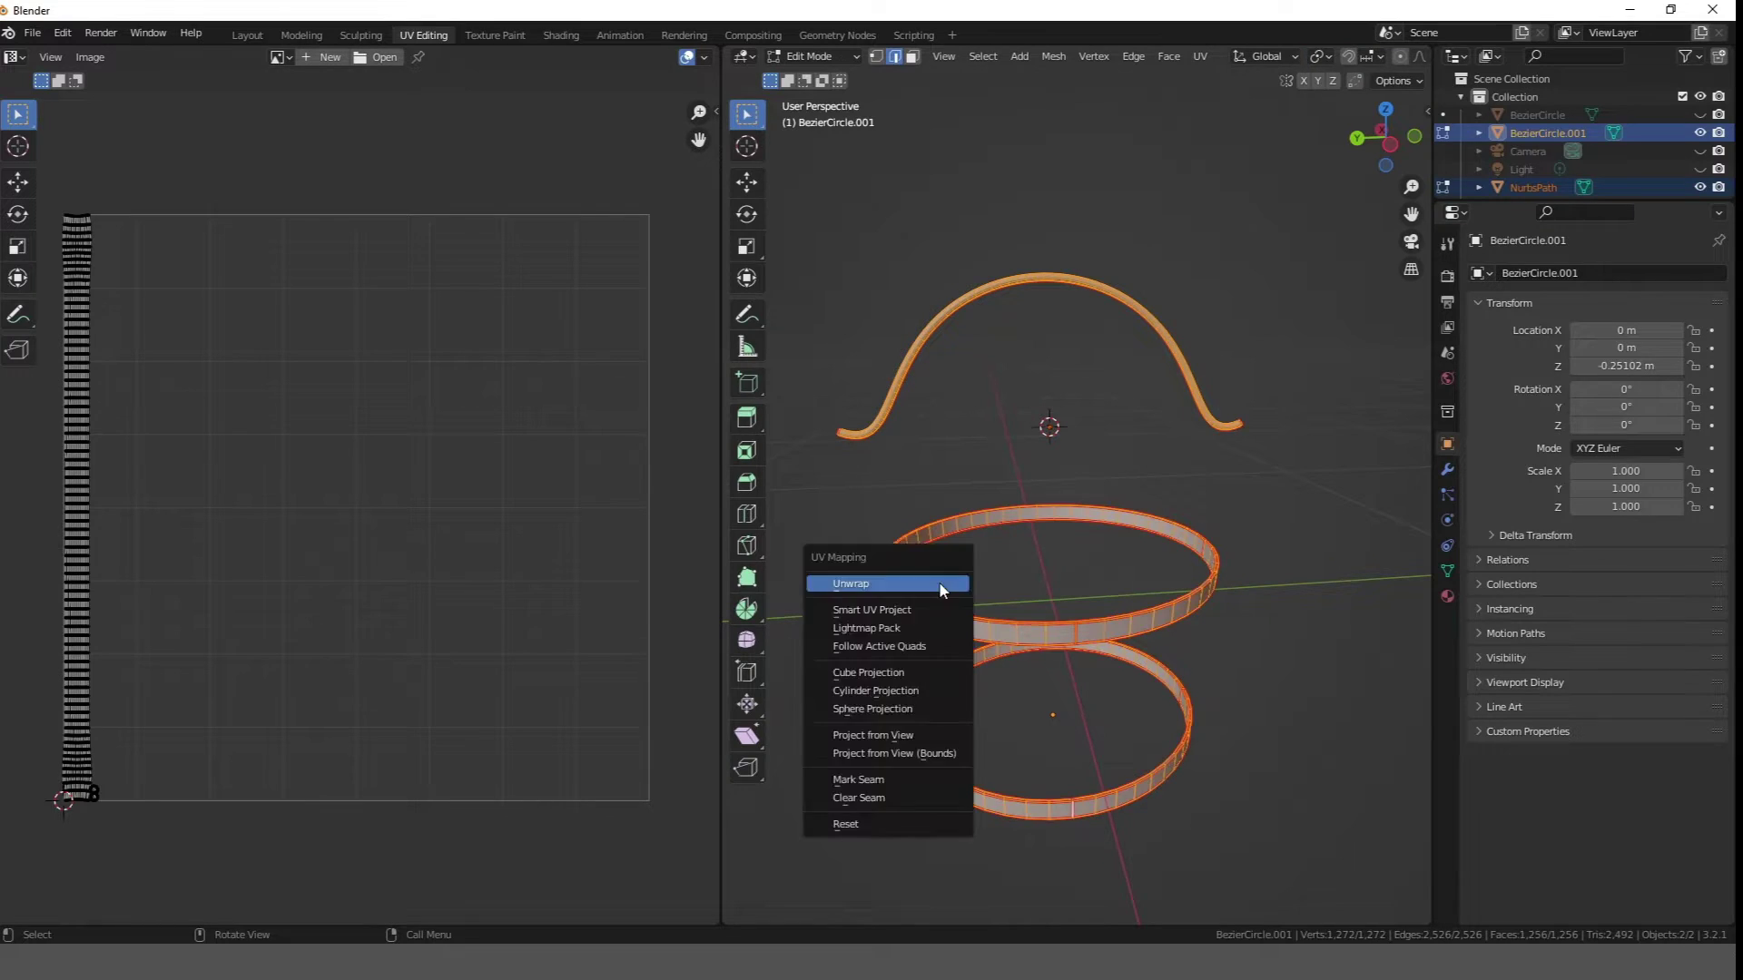
pyautogui.click(941, 582)
# - Pack the combined UV islands of the bands and handle
pyautogui.click(300, 56)
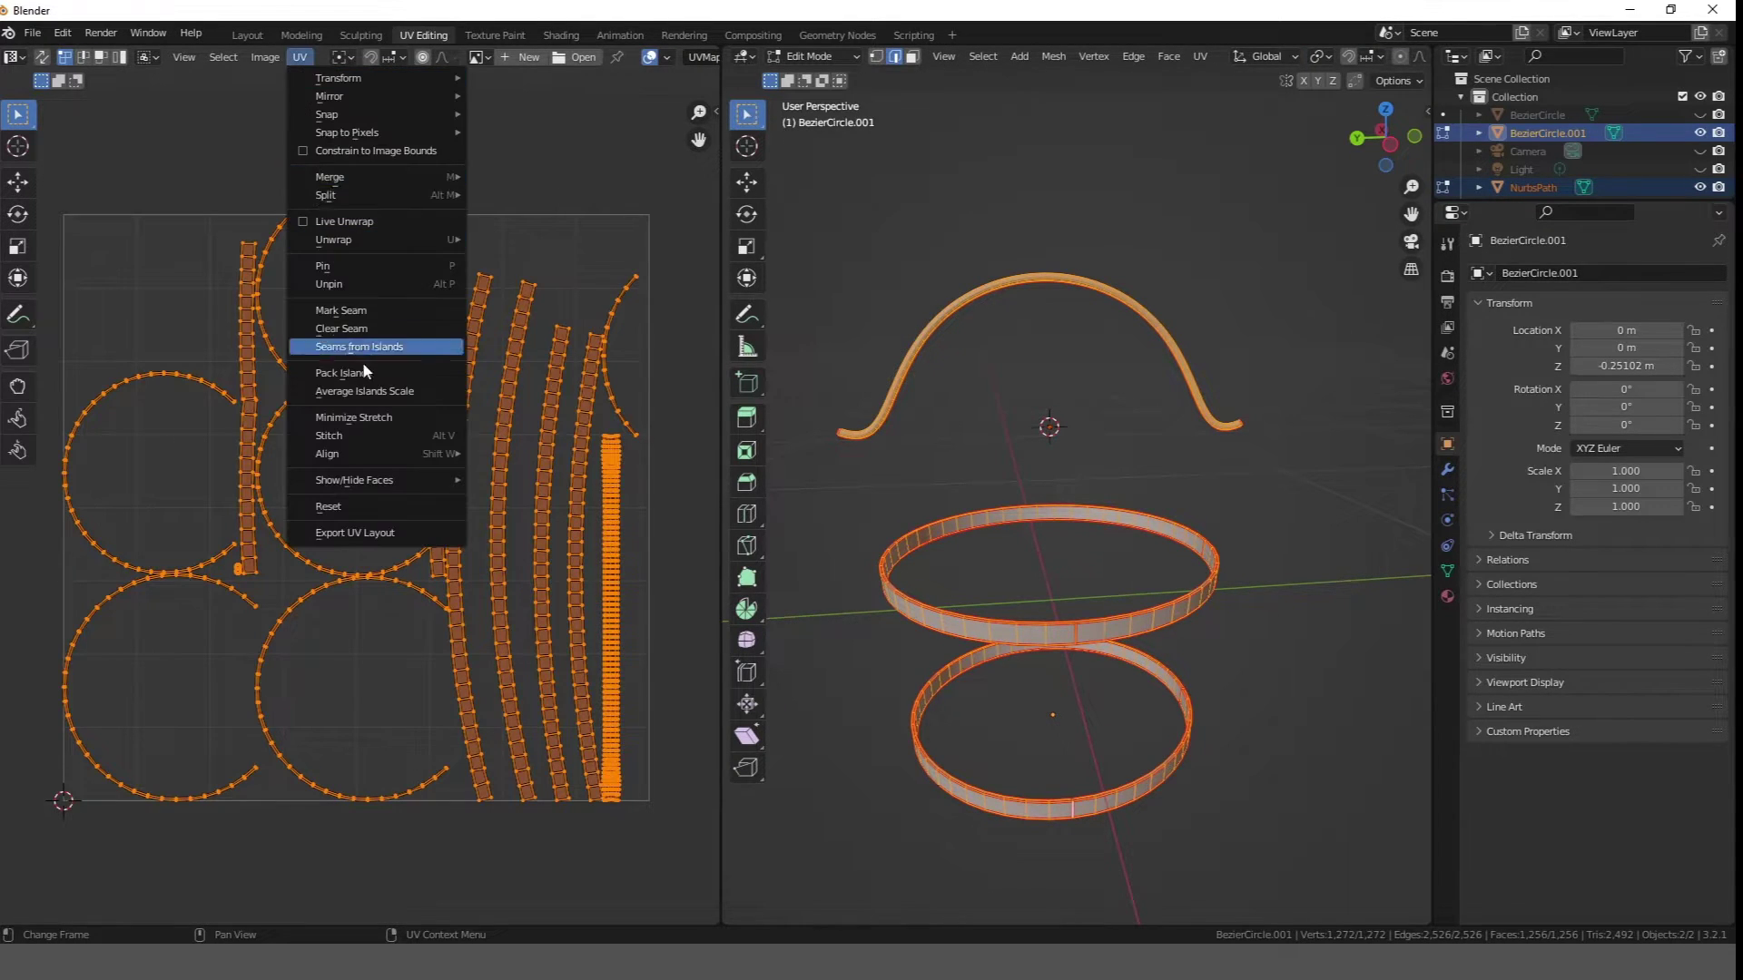
pyautogui.click(381, 377)
pyautogui.scroll(2, 501, 447)
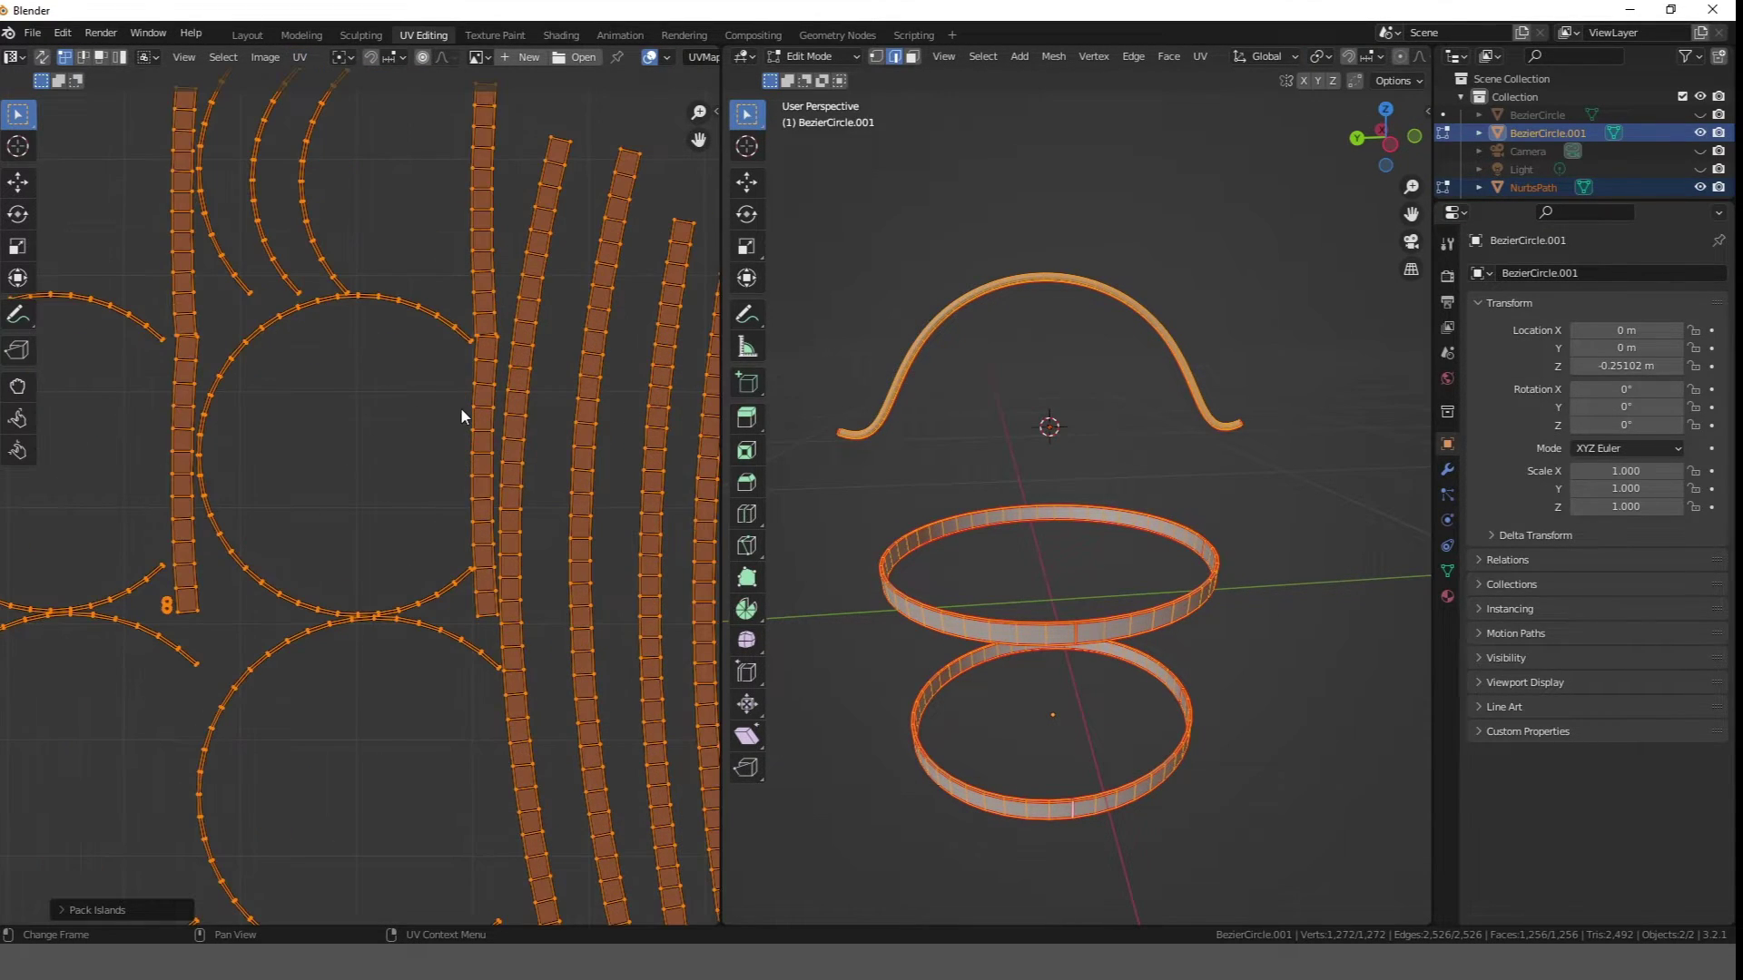
pyautogui.moveTo(799, 555); pyautogui.dragTo(1055, 600, button='middle')
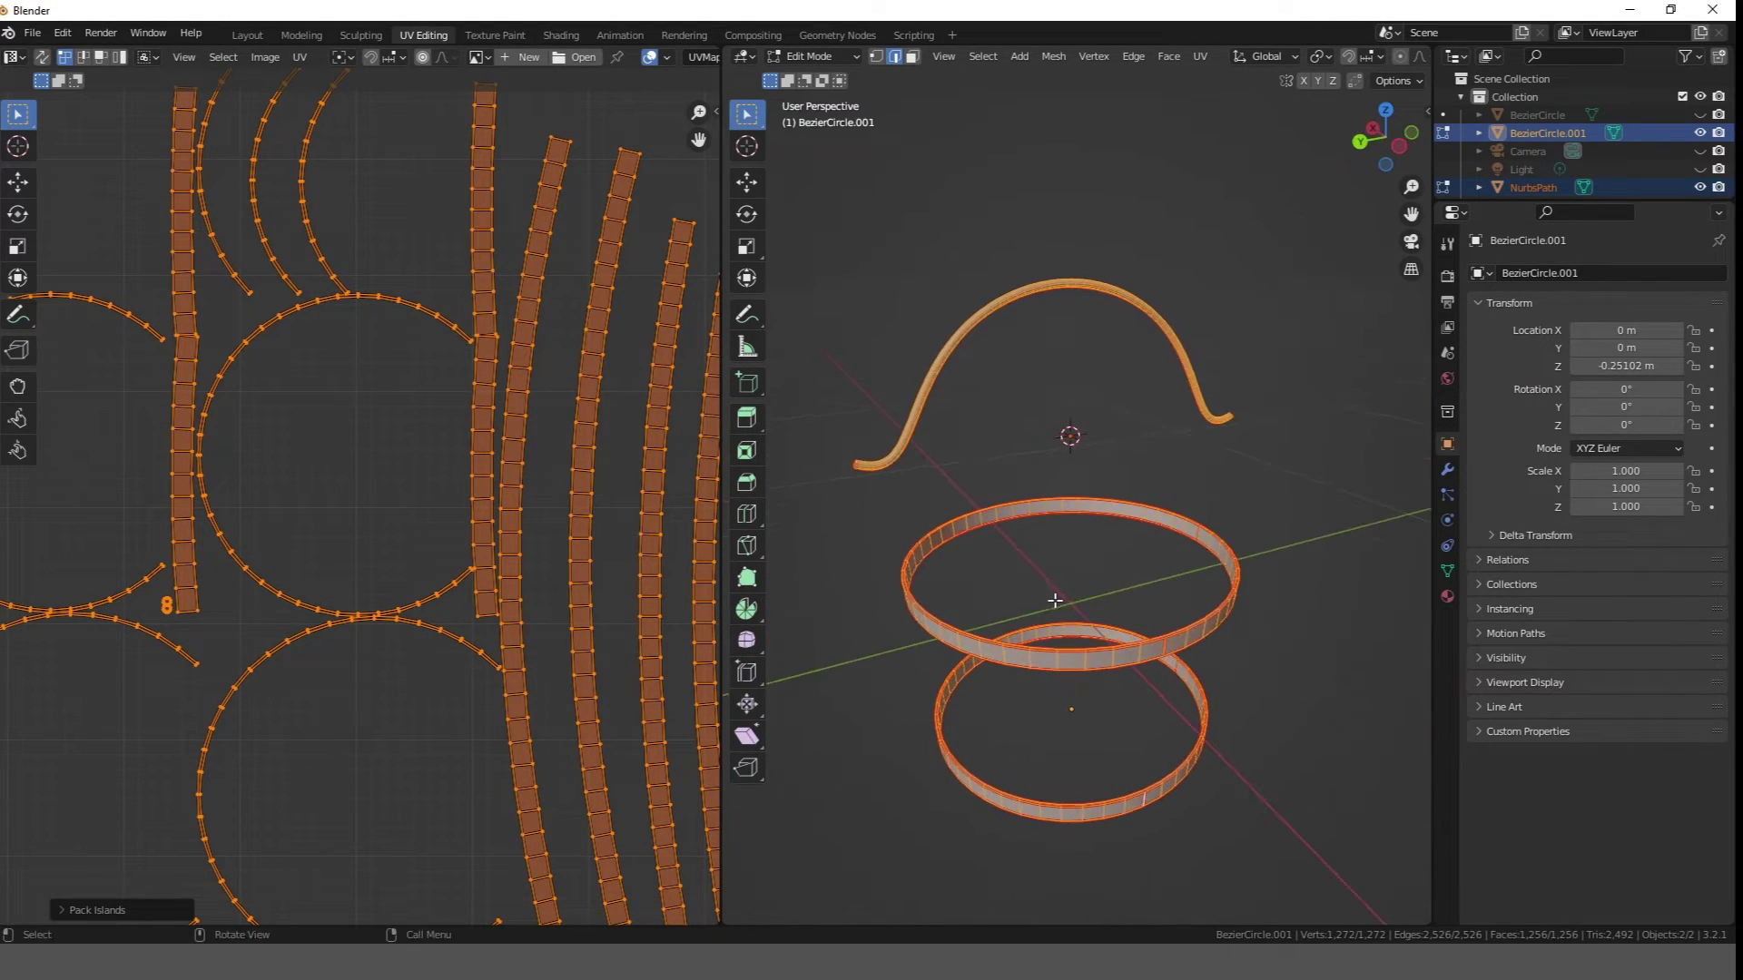
# - Mark an additional seam across each of the two bands
pyautogui.moveTo(1185, 631); pyautogui.dragTo(1122, 506, button='middle')
pyautogui.scroll(2, 1078, 637)
pyautogui.keyDown('alt'); pyautogui.click(1041, 655); pyautogui.keyUp('alt')
pyautogui.rightClick(1123, 505)
pyautogui.click(1124, 491)
pyautogui.keyDown('alt'); pyautogui.click(1121, 784); pyautogui.keyUp('alt')
pyautogui.rightClick(1122, 783)
pyautogui.click(1124, 695)
pyautogui.moveTo(1126, 726); pyautogui.dragTo(1183, 828, button='middle')
# - Unwrap all the bands and handle geometry again with the added seams
pyautogui.press('a')
pyautogui.press('u')
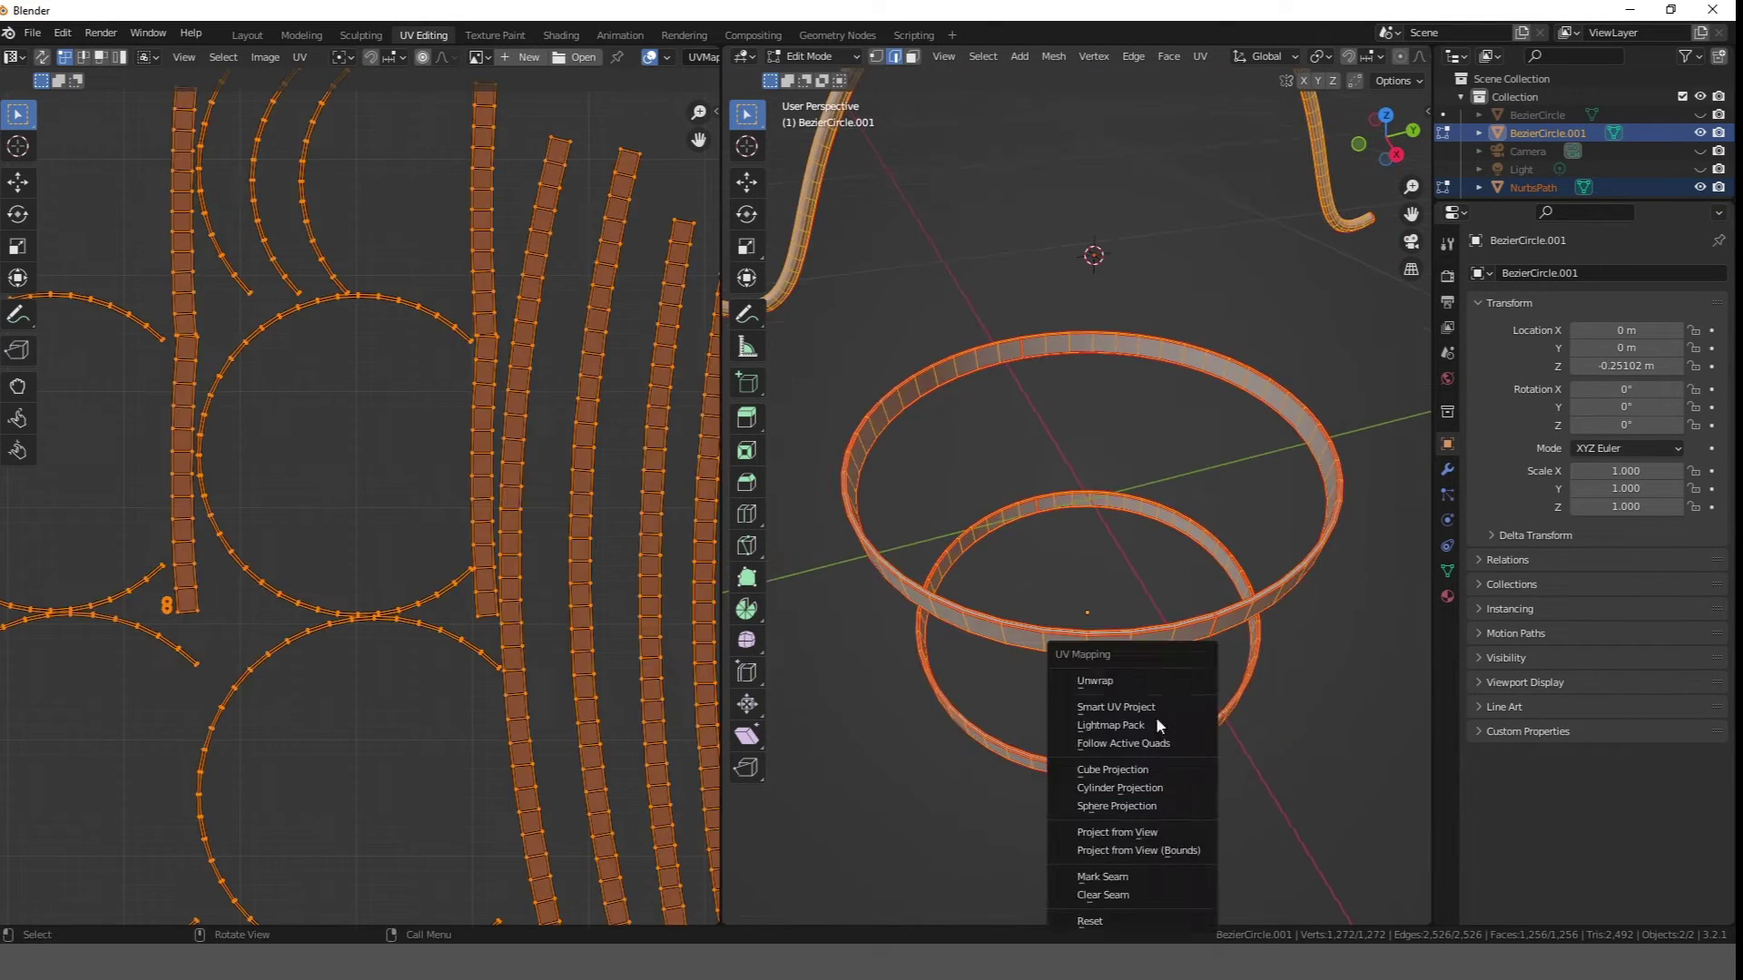
pyautogui.click(1146, 682)
# - Straighten a curved band UV island by aligning one face and applying Follow Active Quads
pyautogui.moveTo(478, 654); pyautogui.dragTo(677, 740, button='middle')
pyautogui.scroll(1, 226, 618)
pyautogui.scroll(4, 145, 513)
pyautogui.moveTo(145, 513); pyautogui.dragTo(389, 591, button='middle')
pyautogui.scroll(3, 388, 591)
pyautogui.click(463, 554)
pyautogui.rightClick(444, 666)
pyautogui.click(428, 857)
pyautogui.rightClick(461, 455)
pyautogui.click(482, 508)
pyautogui.rightClick(453, 554)
pyautogui.click(439, 345)
# - Square up one face of another band UV island by aligning its edges in X and Y
pyautogui.scroll(2, 489, 527)
pyautogui.moveTo(487, 559); pyautogui.dragTo(531, 610, button='middle')
pyautogui.rightClick(537, 614)
pyautogui.click(498, 840)
pyautogui.rightClick(563, 547)
pyautogui.click(563, 548)
pyautogui.rightClick(585, 556)
pyautogui.click(579, 530)
pyautogui.rightClick(513, 569)
pyautogui.click(513, 569)
# - Straighten that band UV island from the squared face with Follow Active Quads
pyautogui.press('3')
pyautogui.rightClick(549, 570)
pyautogui.click(533, 357)
# - Square up one face in the handle's long UV island by aligning its edges in X and Y
pyautogui.moveTo(466, 472); pyautogui.dragTo(369, 509, button='middle')
pyautogui.scroll(-9, 369, 509)
pyautogui.moveTo(308, 587); pyautogui.dragTo(384, 547, button='middle')
pyautogui.moveTo(528, 350); pyautogui.dragTo(467, 494, button='middle')
pyautogui.scroll(9, 398, 518)
pyautogui.scroll(3, 467, 494)
pyautogui.click(445, 552)
pyautogui.press('2')
pyautogui.click(439, 581)
pyautogui.rightClick(439, 581)
pyautogui.click(415, 817)
pyautogui.click(442, 451)
pyautogui.rightClick(442, 452)
pyautogui.click(445, 452)
pyautogui.rightClick(448, 472)
pyautogui.click(439, 482)
# - Apply Follow Active Quads from the squared face to straighten the handle's UV island
pyautogui.press('3')
pyautogui.click(448, 502)
pyautogui.rightClick(448, 501)
pyautogui.click(417, 311)
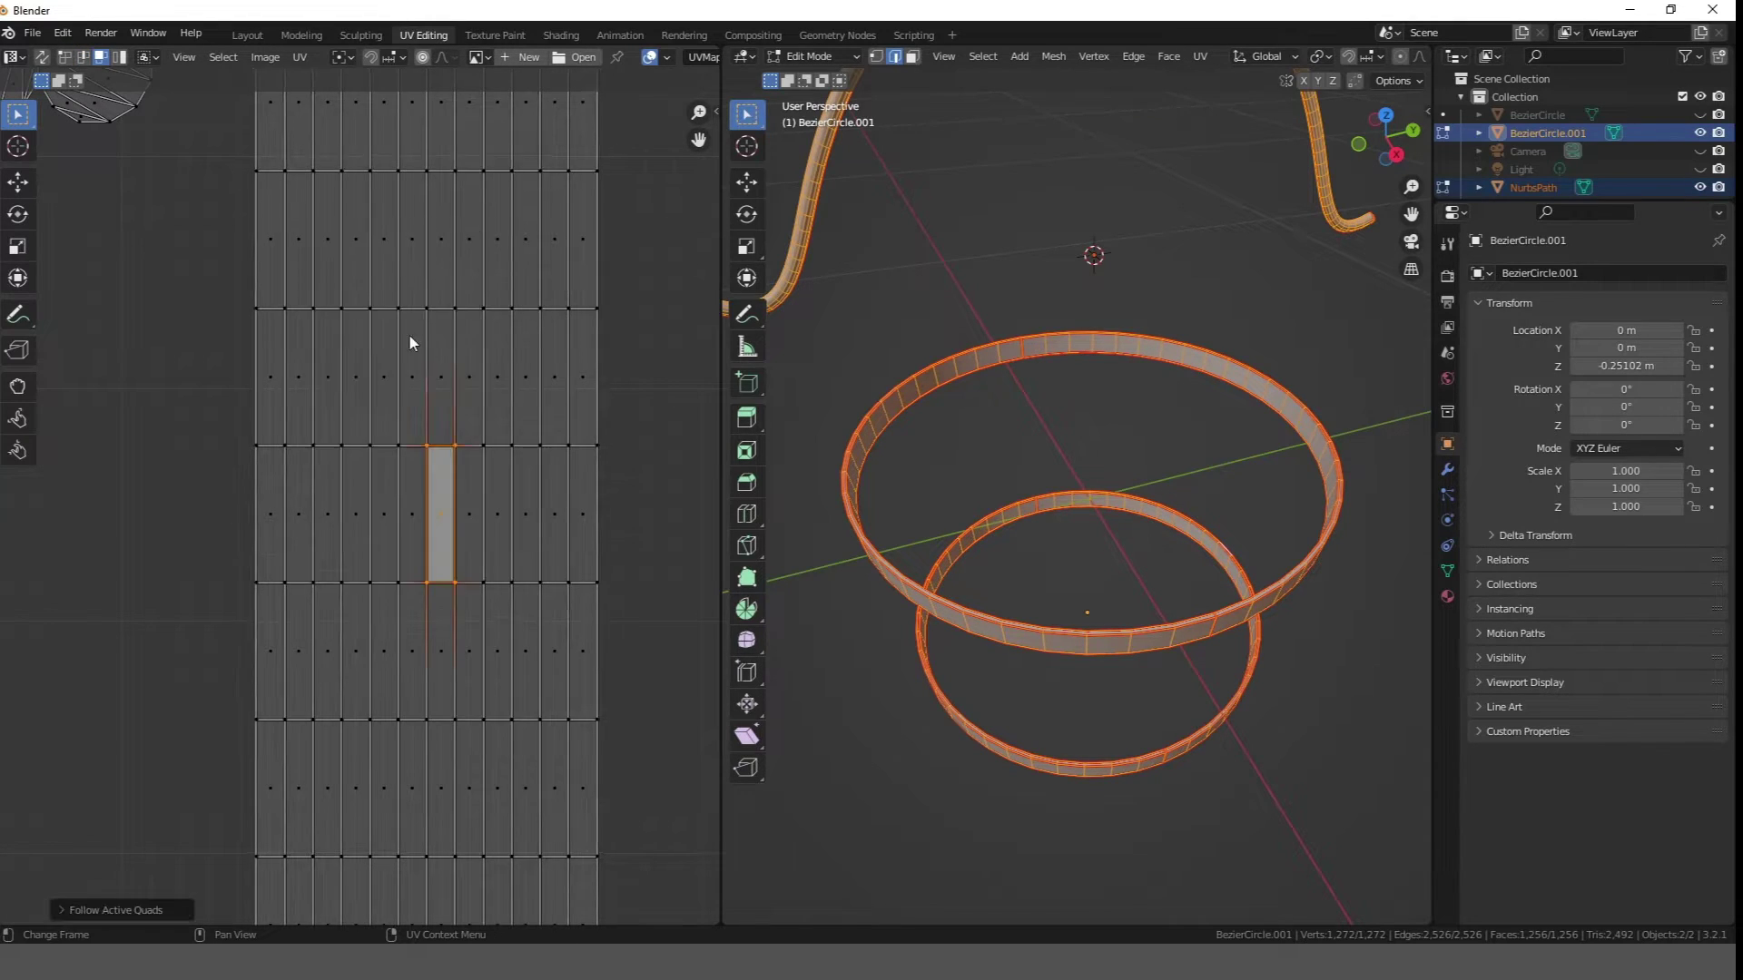
# - Square up one face of a remaining curved band strip, applying Align Y and Align X to its edges
pyautogui.scroll(-8, 480, 686)
pyautogui.scroll(-4, 482, 690)
pyautogui.moveTo(481, 812); pyautogui.dragTo(516, 564, button='middle')
pyautogui.scroll(5, 610, 626)
pyautogui.moveTo(610, 627); pyautogui.dragTo(399, 556, button='middle')
pyautogui.click(472, 544)
pyautogui.press('2')
pyautogui.click(518, 586)
pyautogui.rightClick(517, 590)
pyautogui.click(469, 824)
pyautogui.rightClick(530, 519)
pyautogui.click(530, 520)
pyautogui.rightClick(543, 546)
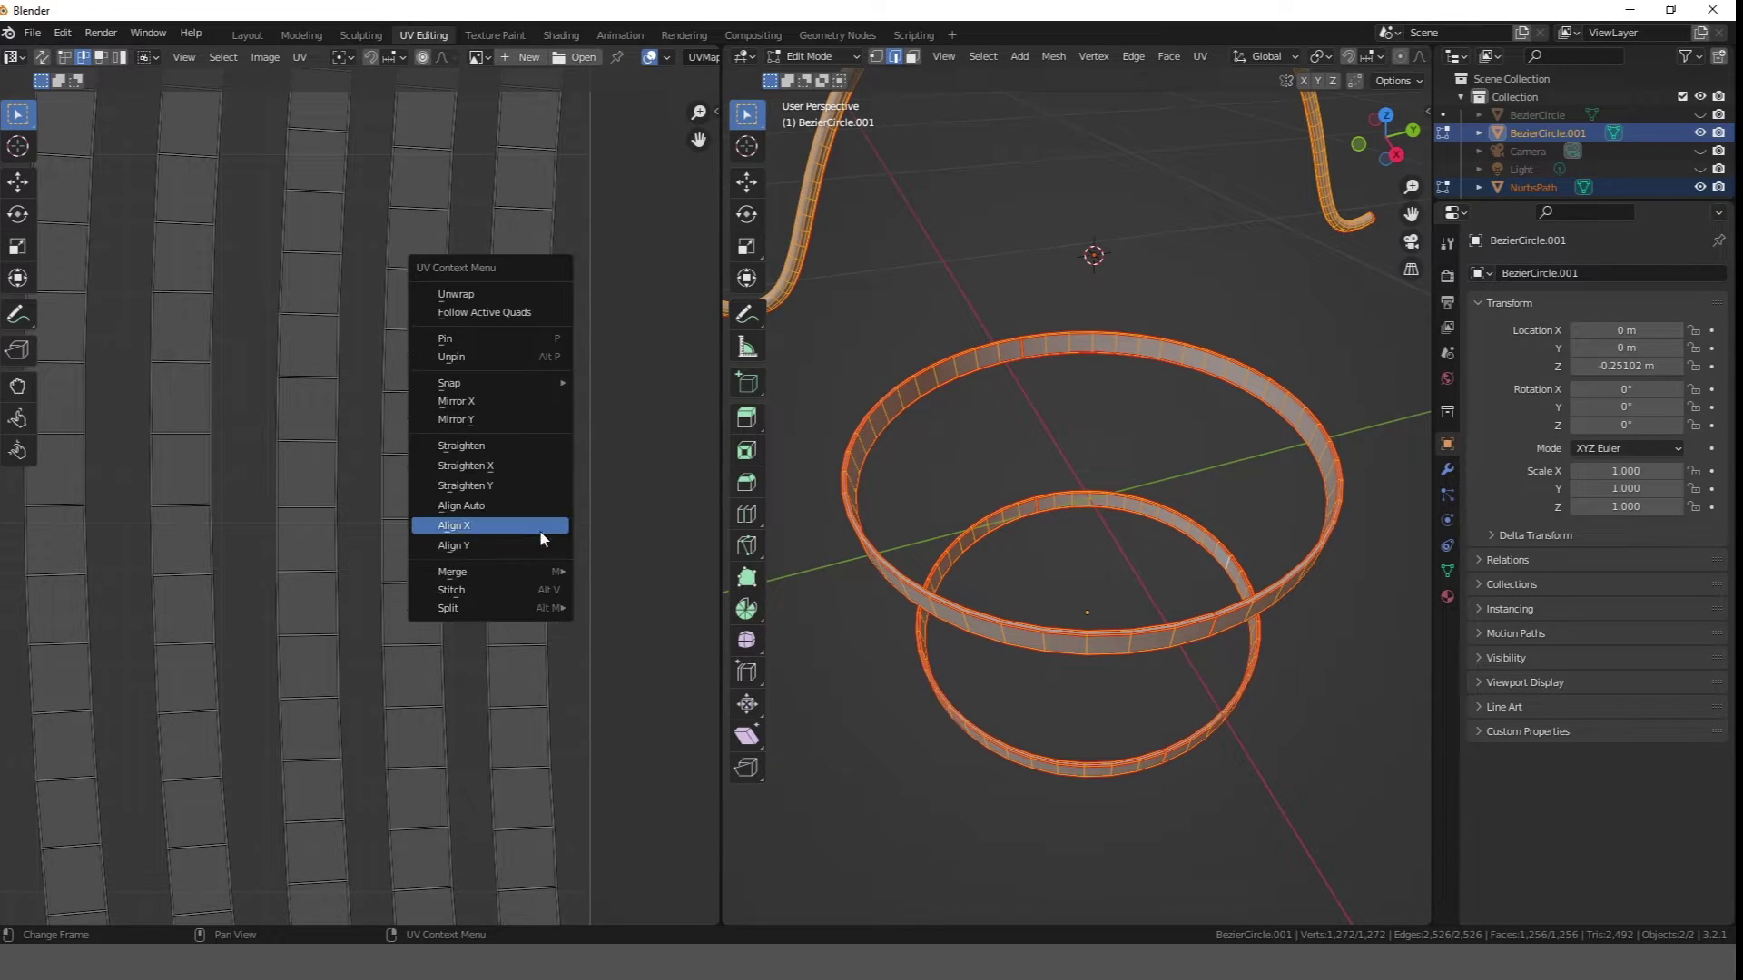
pyautogui.click(541, 529)
pyautogui.rightClick(493, 554)
pyautogui.click(494, 554)
# - Straighten the remaining band strip from its squared face with Follow Active Quads
pyautogui.press('3')
pyautogui.rightClick(510, 554)
pyautogui.click(477, 343)
pyautogui.scroll(-10, 427, 493)
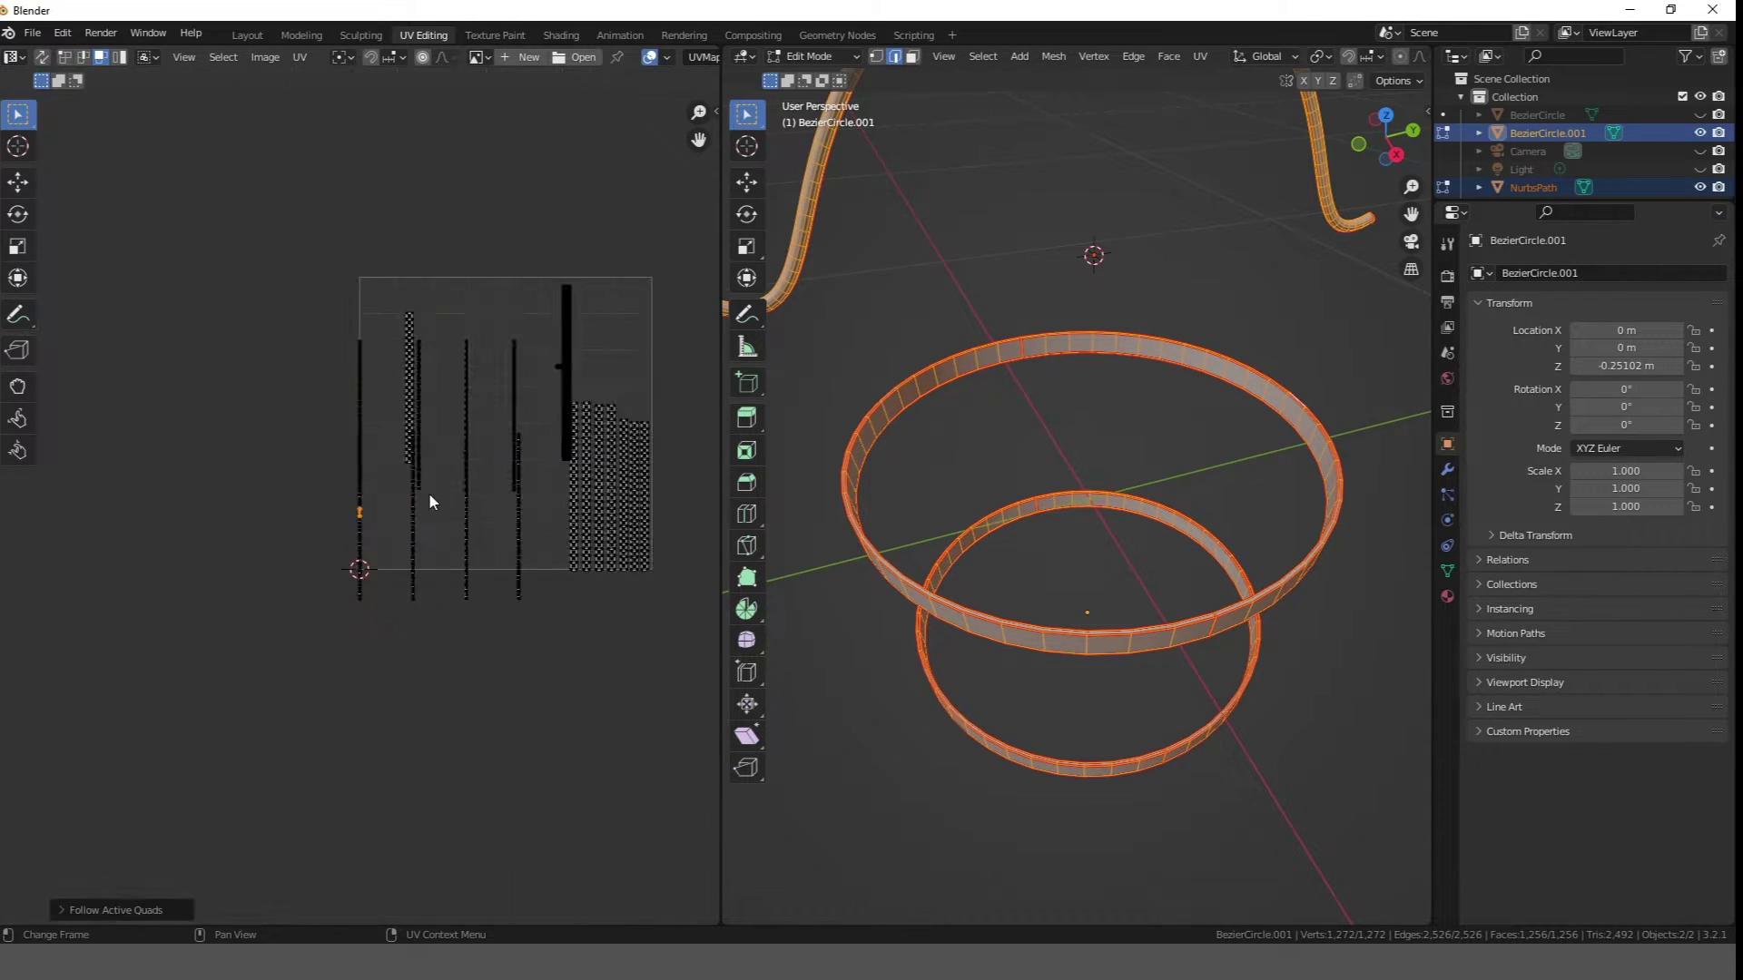
# - Select all the straightened UV islands of the bands and handle and pack them
pyautogui.press('a')
pyautogui.scroll(3, 422, 485)
pyautogui.click(303, 56)
pyautogui.click(360, 373)
pyautogui.scroll(-1, 1271, 563)
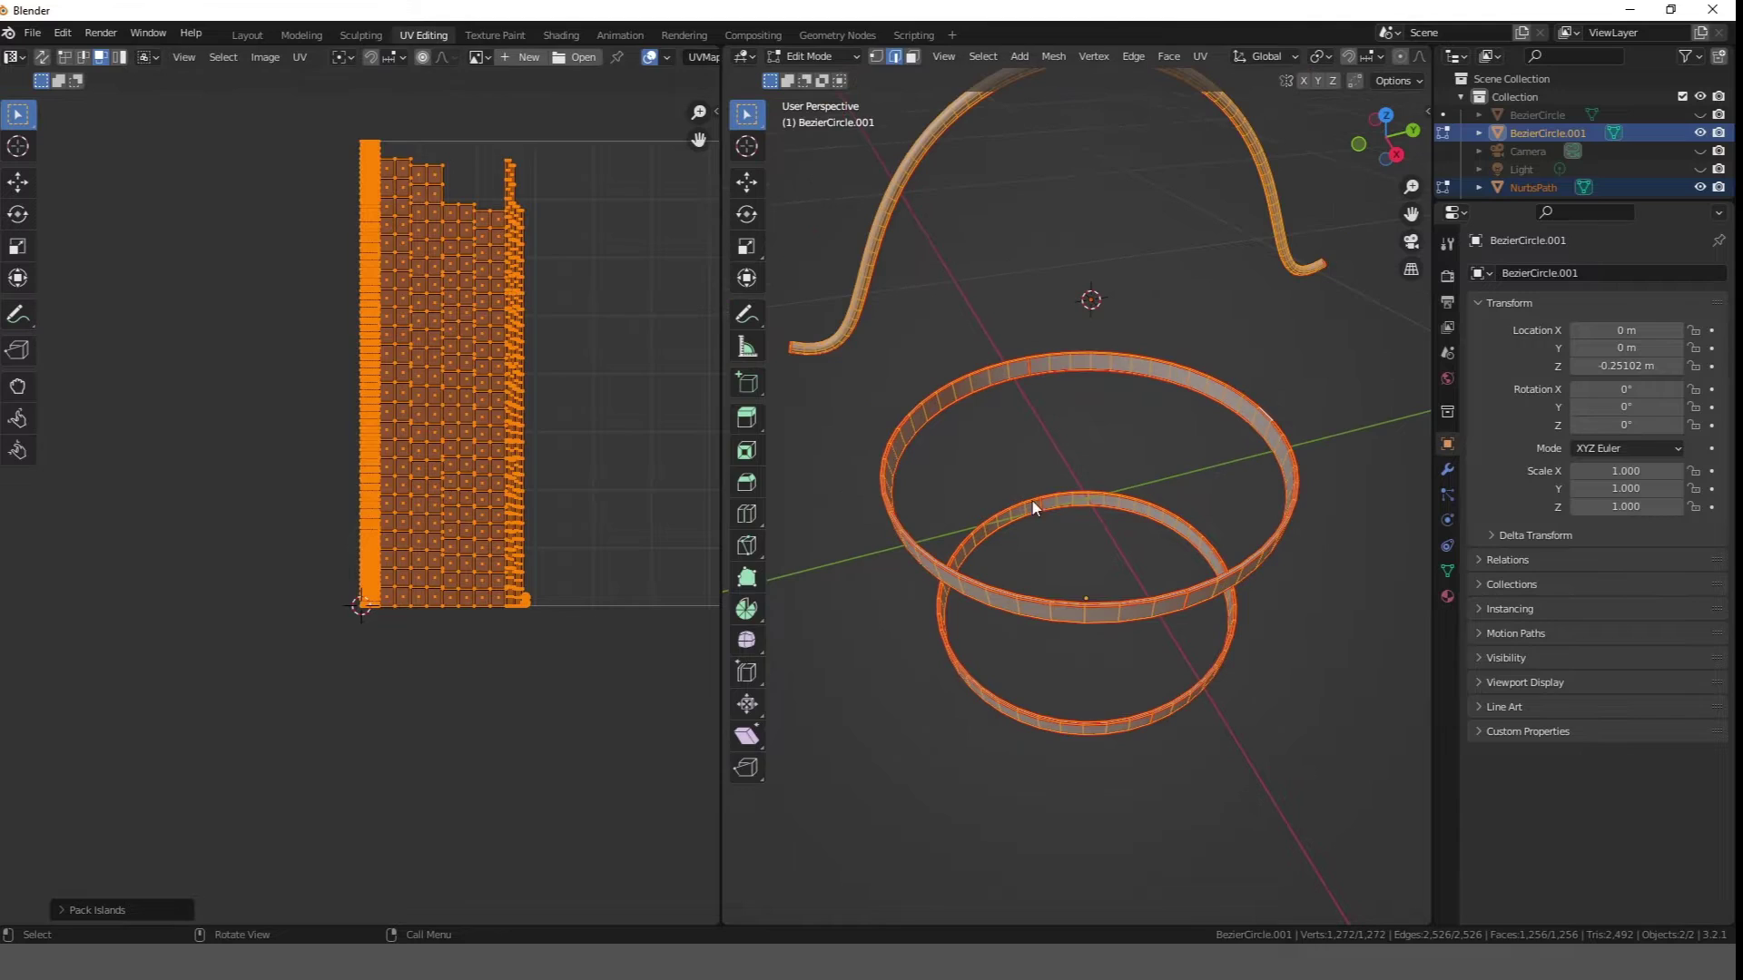
# - Return to Object Mode and assign the bands' existing material to the handle
pyautogui.press('Tab')
pyautogui.click(1447, 597)
pyautogui.click(1262, 210)
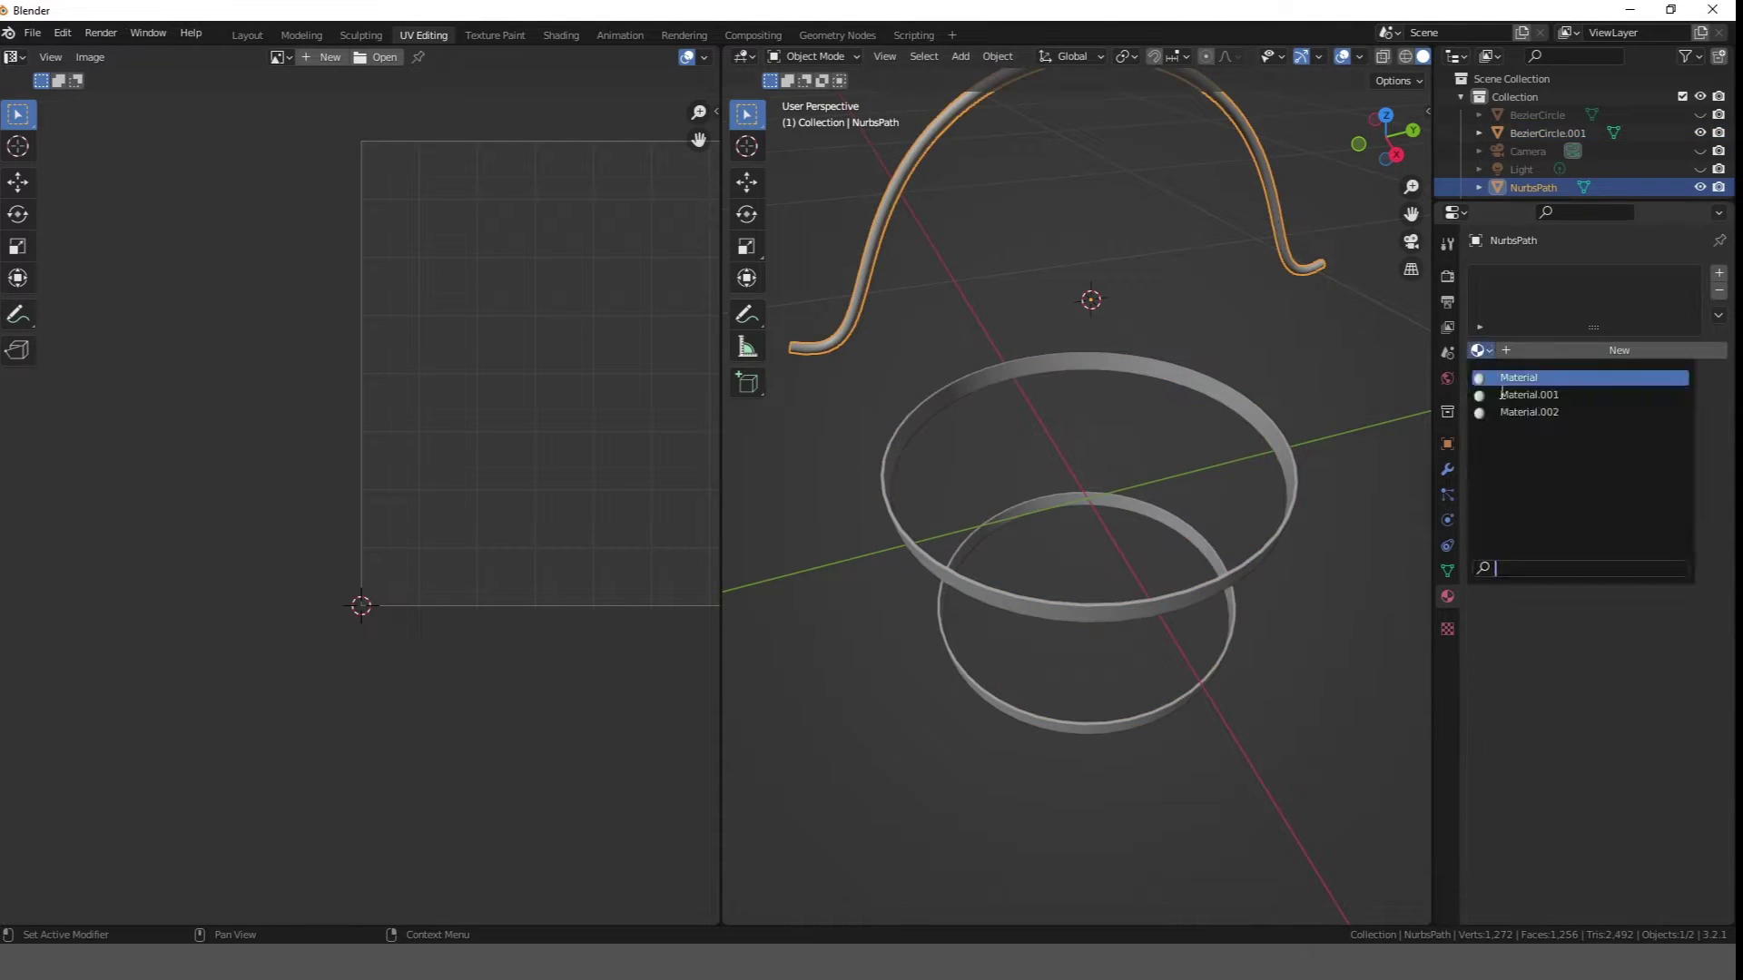
pyautogui.scroll(-4, 1089, 409)
# - Switch to the Layout workspace, unhide all objects and select every bucket part without the camera and light
pyautogui.click(246, 34)
pyautogui.hotkey('alt', 'h')
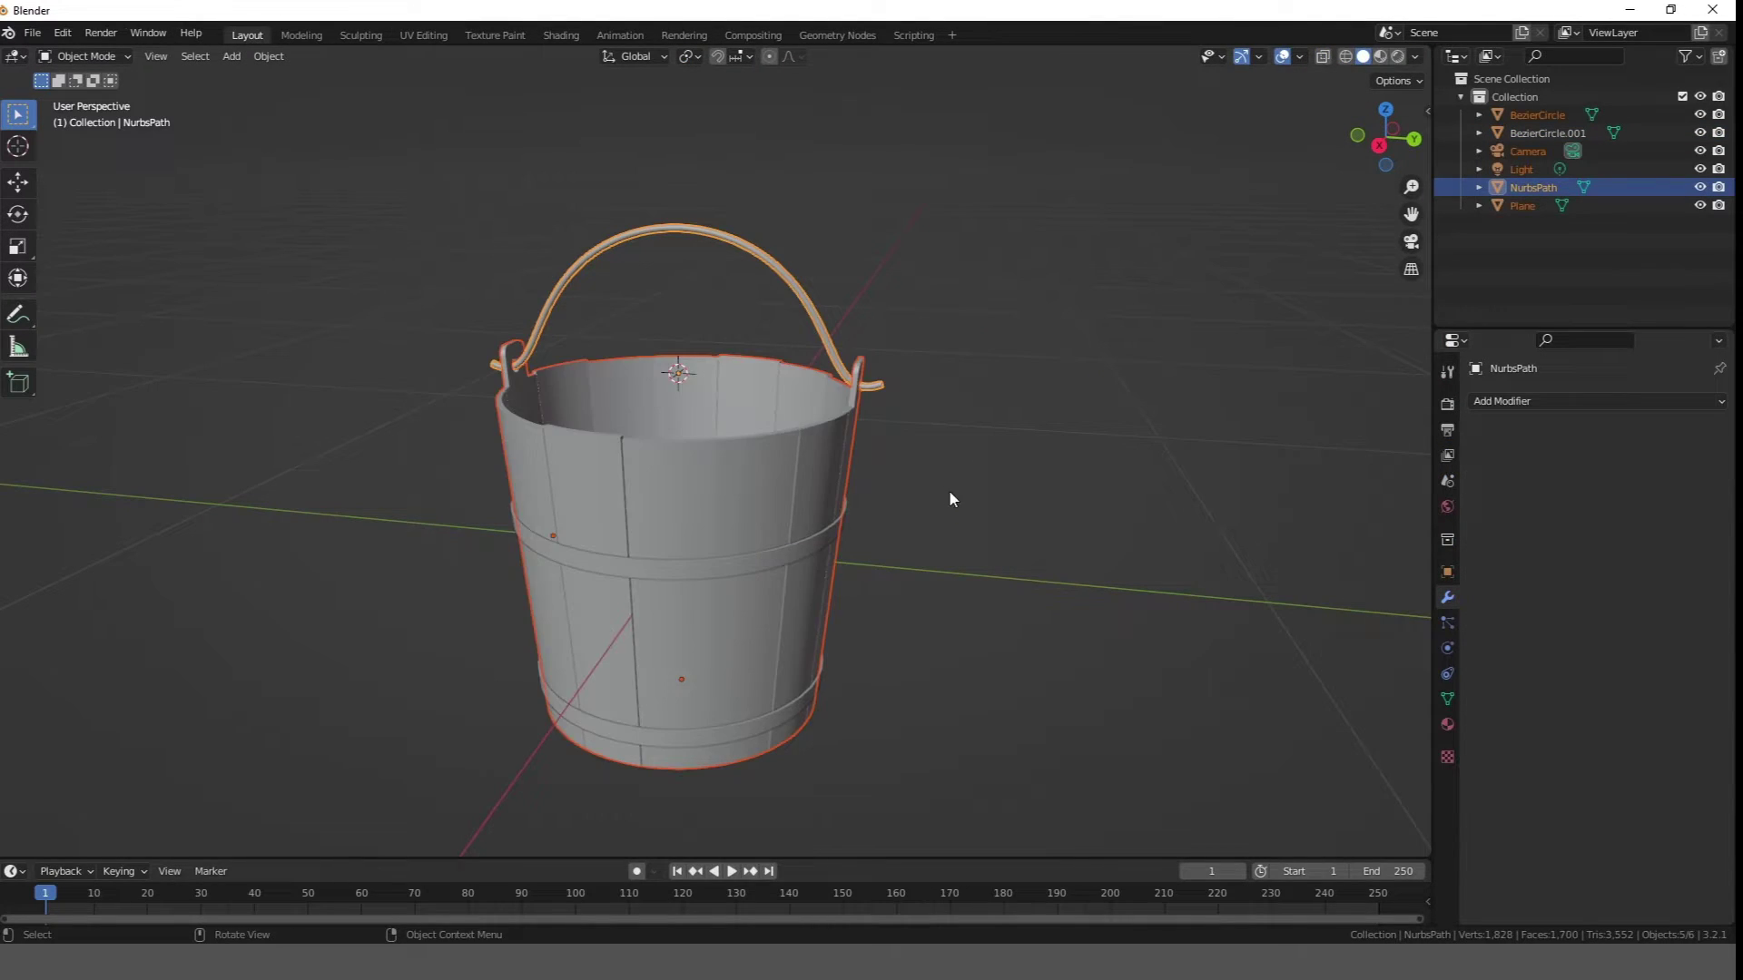
pyautogui.moveTo(949, 490); pyautogui.dragTo(1053, 493, button='middle')
pyautogui.scroll(-1, 1066, 493)
pyautogui.click(1066, 493)
pyautogui.press('a')
# - Export only the selected bucket parts as oldwoodenbucket.fbx into the old wooden bucket folder
pyautogui.click(32, 33)
pyautogui.moveTo(55, 295)
pyautogui.click(289, 460)
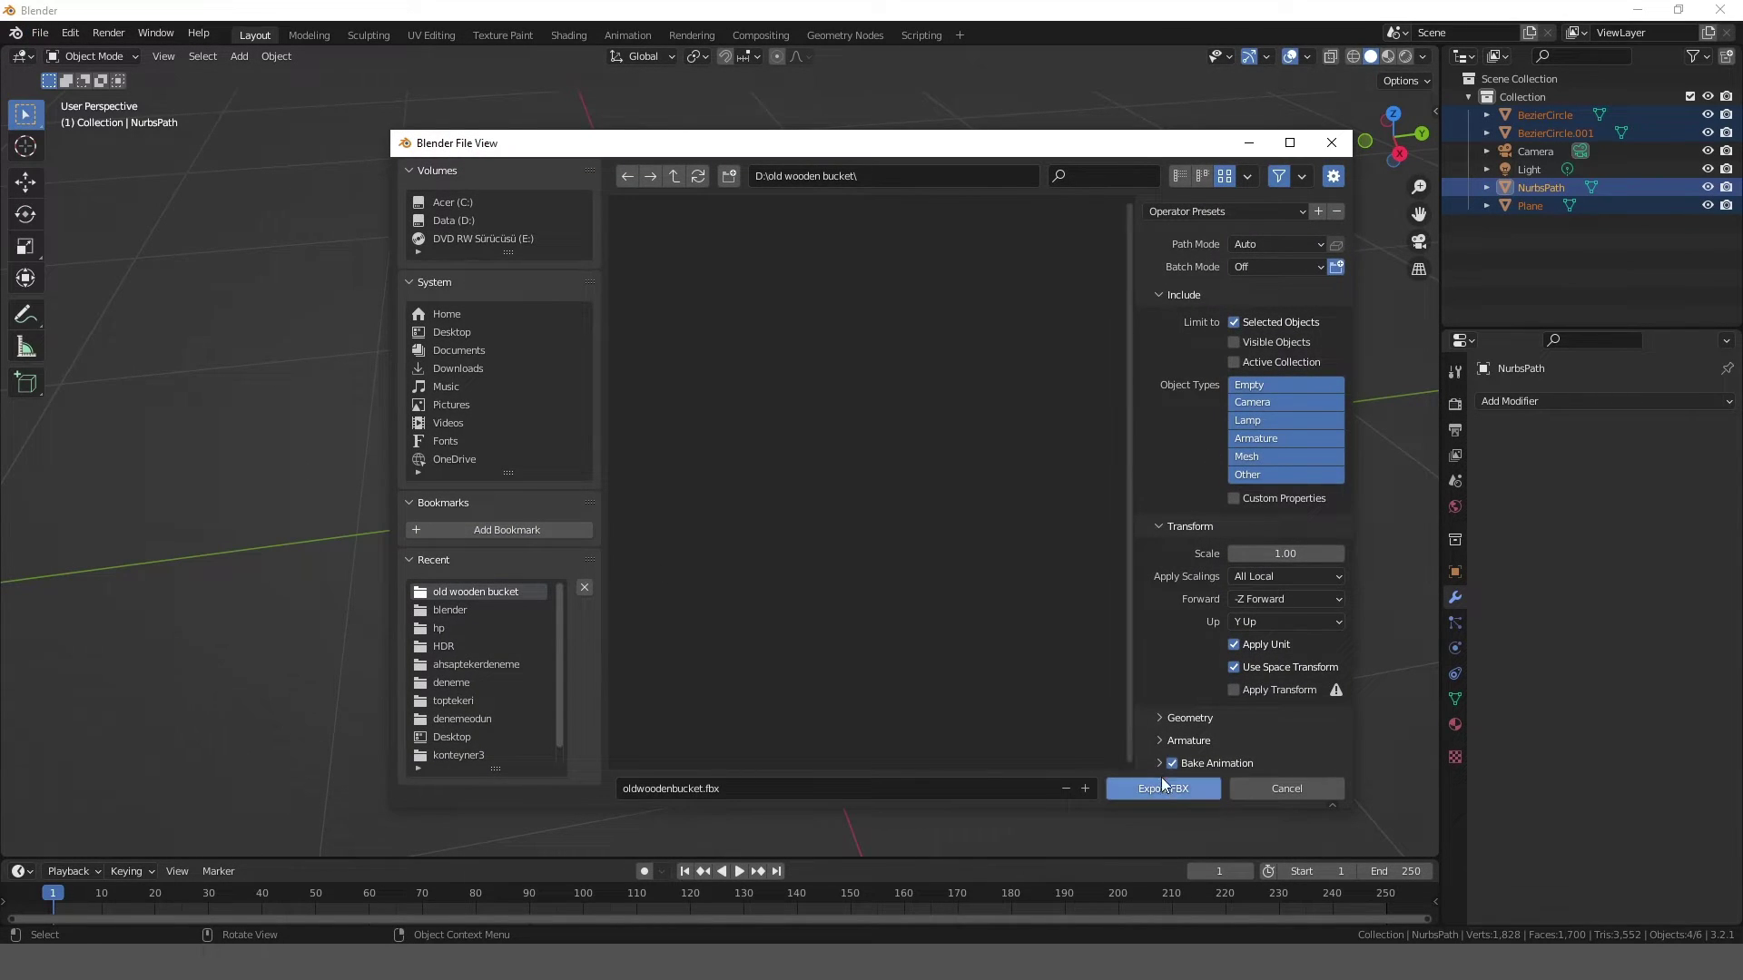
pyautogui.click(1162, 786)
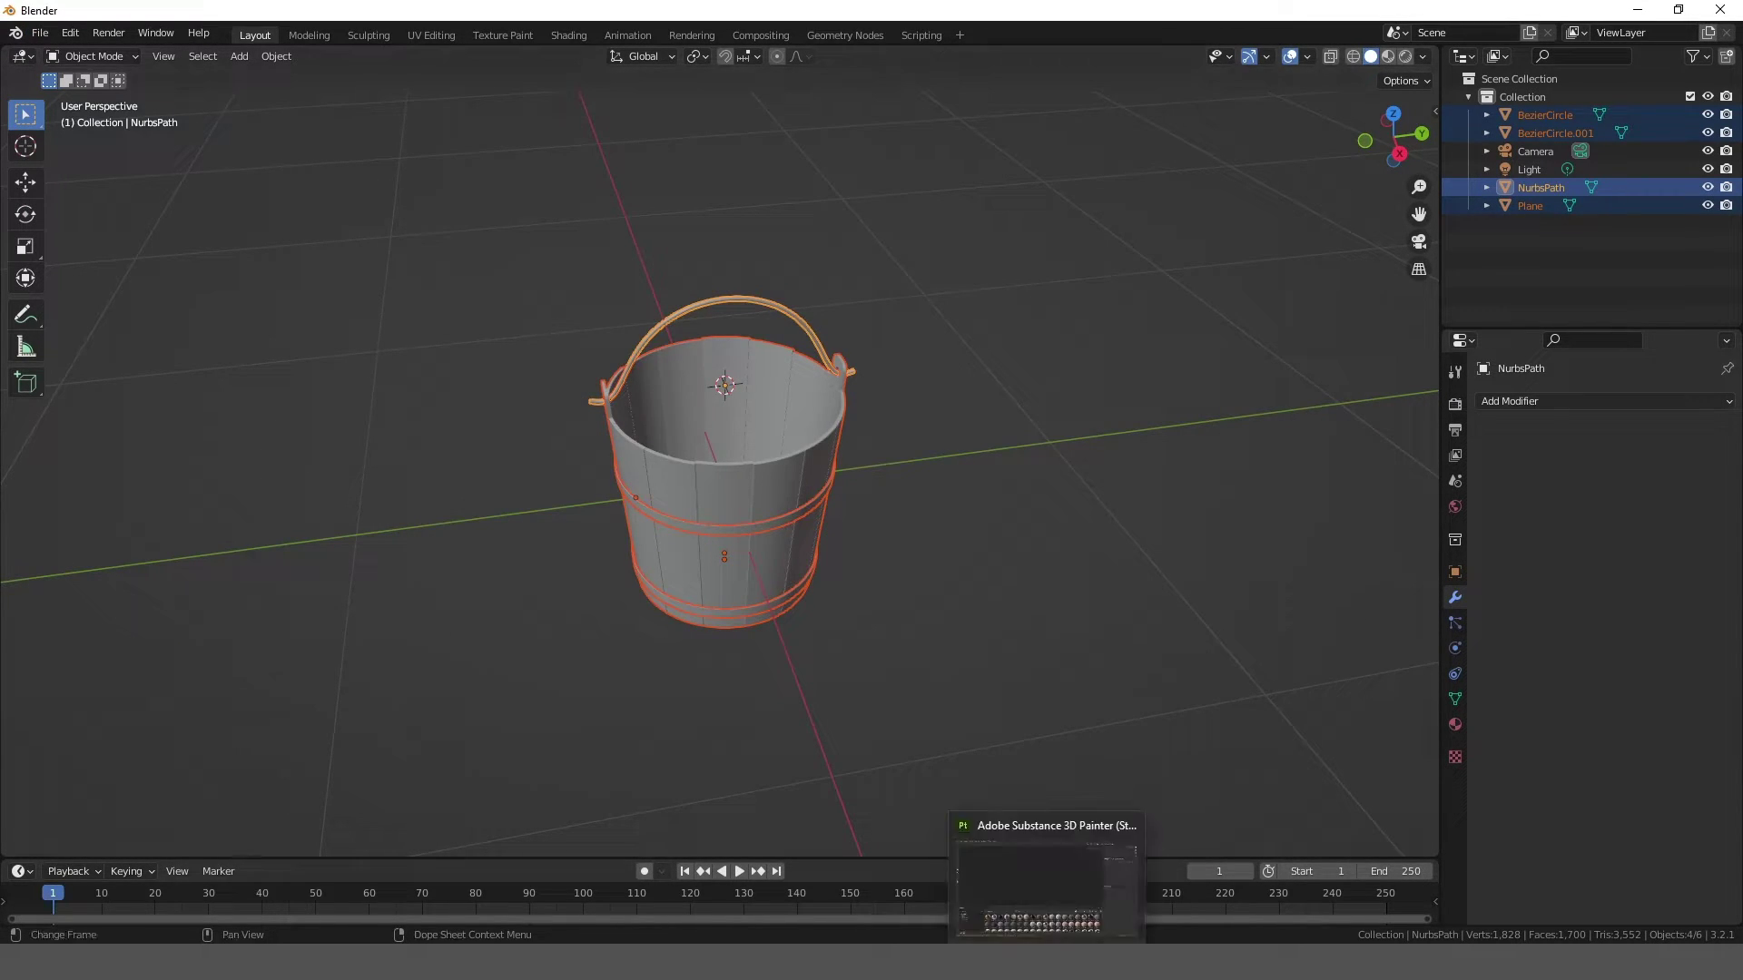
# - Switch to Adobe Substance 3D Painter and create a new project from oldwoodenbucket.fbx at 2048 resolution
pyautogui.click(1051, 912)
pyautogui.click(907, 303)
pyautogui.click(16, 31)
pyautogui.click(54, 72)
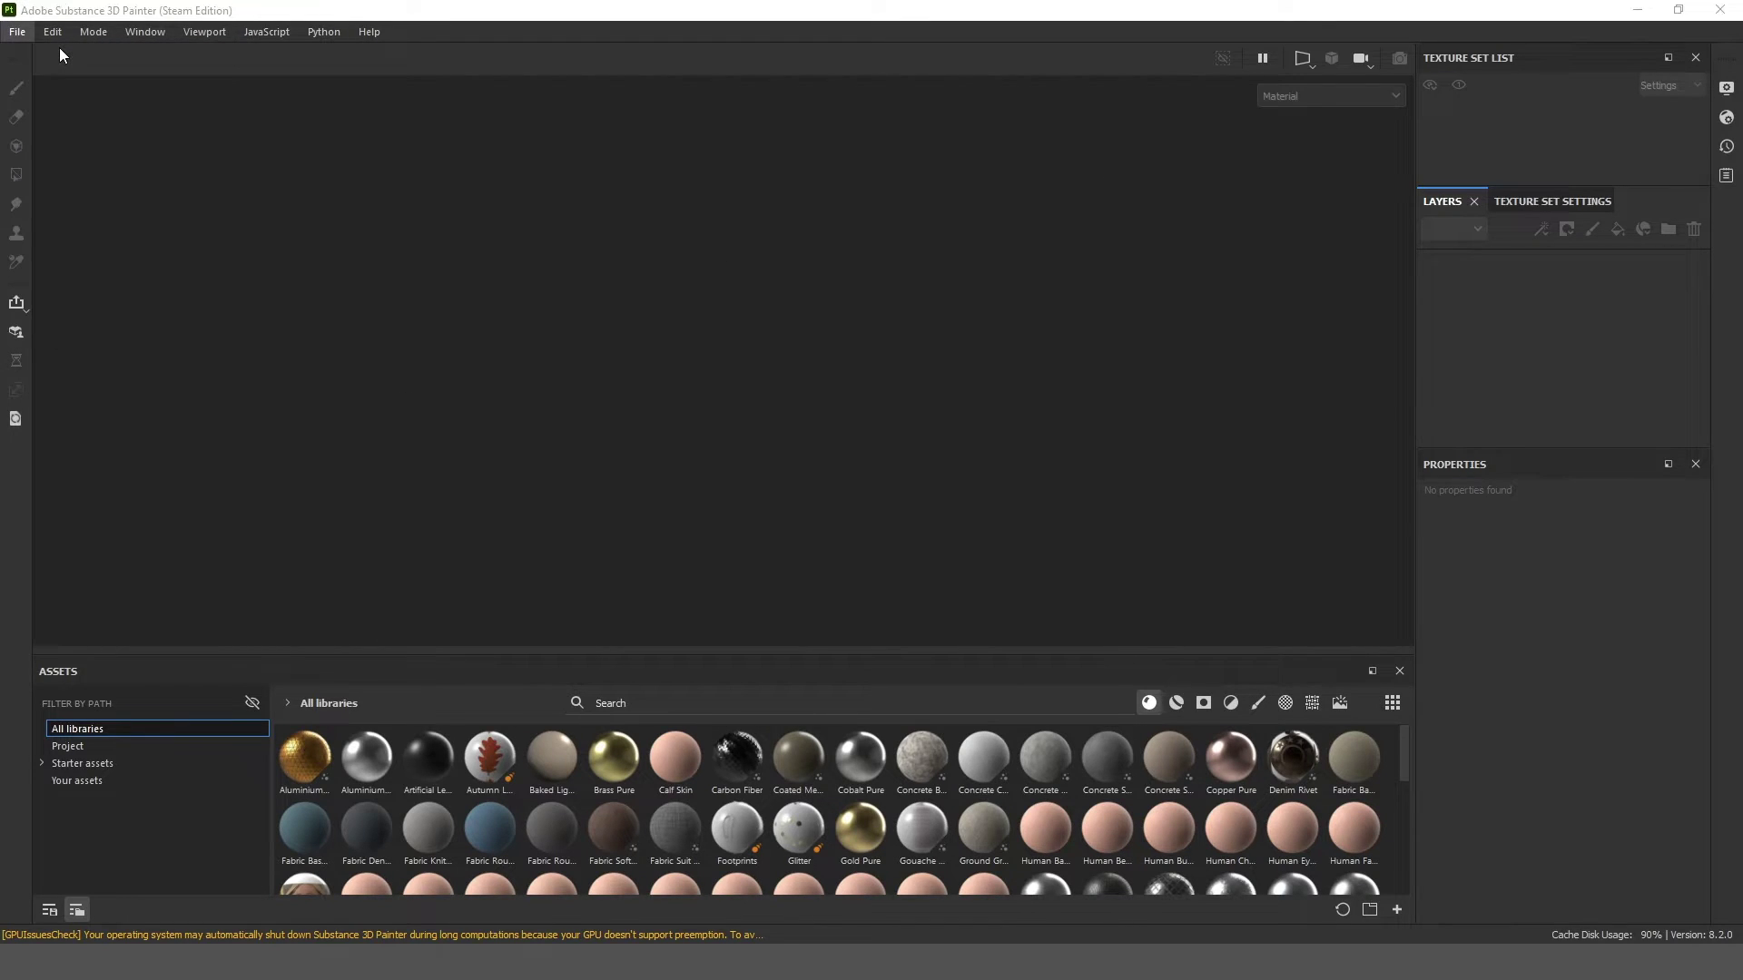
pyautogui.click(1060, 276)
pyautogui.doubleClick(863, 350)
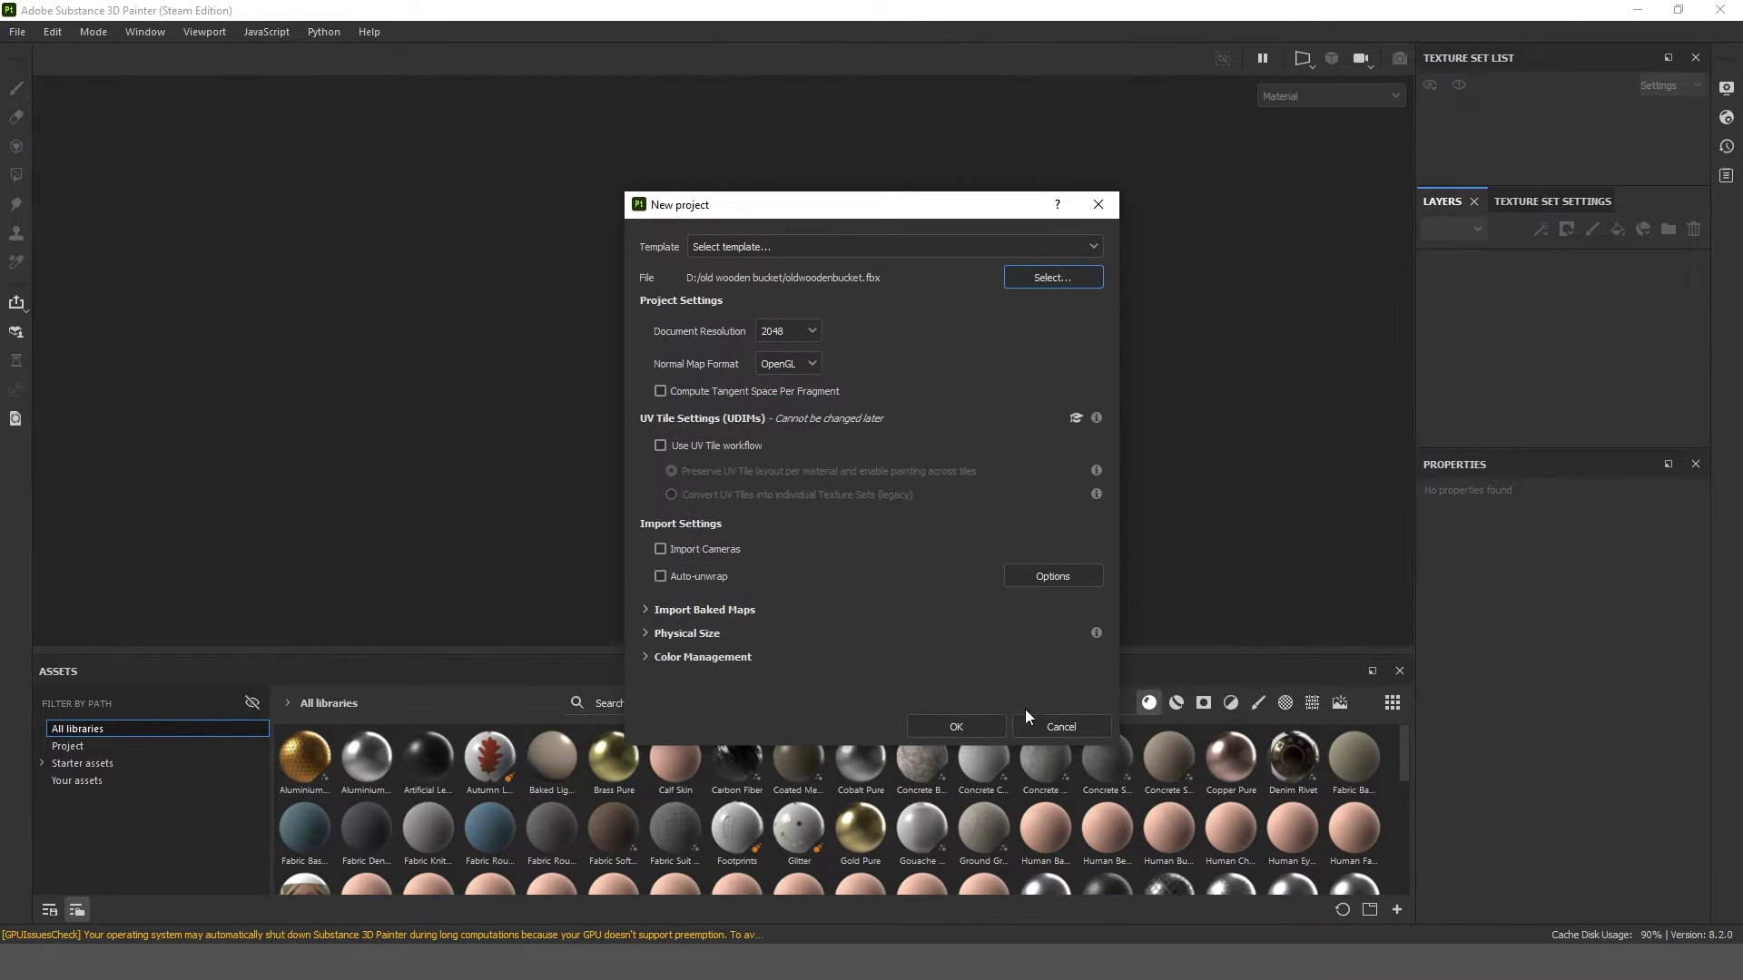
pyautogui.click(956, 723)
# - Open the mesh map baking settings for the bucket and set the output size to 2048
pyautogui.scroll(-2, 1011, 545)
pyautogui.keyDown('alt'); pyautogui.moveTo(1012, 545); pyautogui.dragTo(1081, 585); pyautogui.keyUp('alt')
pyautogui.click(1552, 200)
pyautogui.scroll(-5, 1576, 348)
pyautogui.click(1632, 320)
pyautogui.click(886, 230)
pyautogui.click(790, 274)
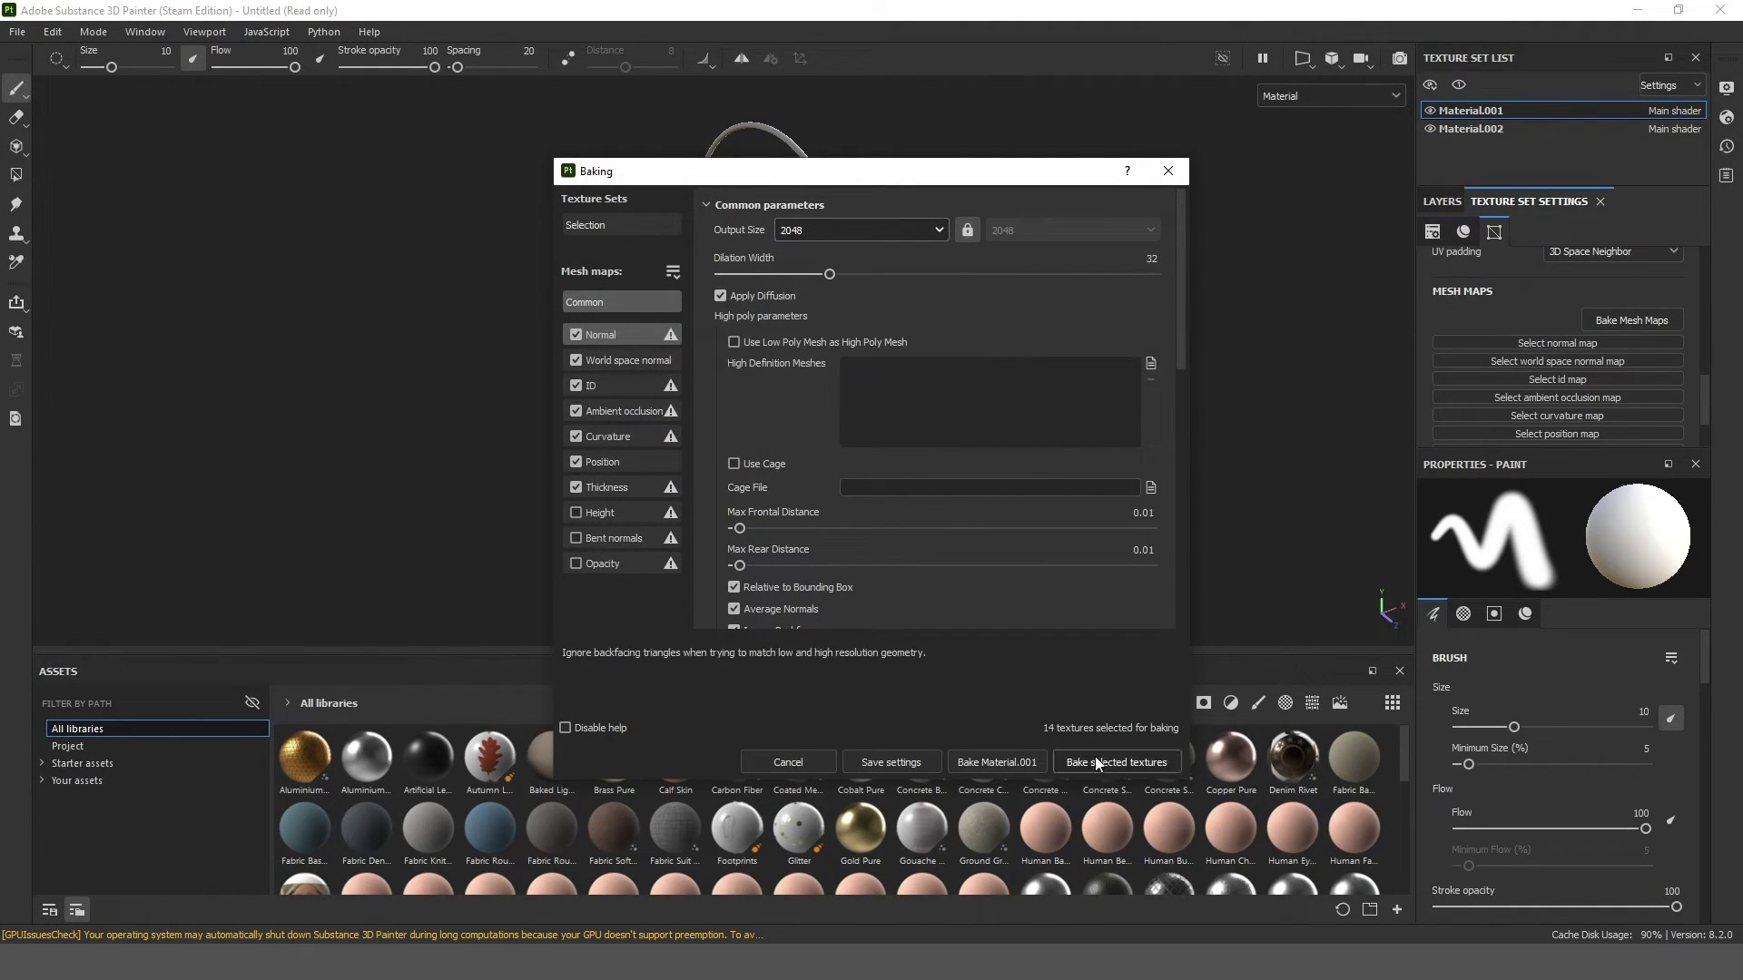
# - Bake the selected mesh maps for both texture sets
pyautogui.click(1096, 762)
pyautogui.click(1213, 554)
# - Apply the Wood Walnut smart material from the starter assets to the bucket's wooden parts
pyautogui.click(42, 765)
pyautogui.scroll(-3, 90, 817)
pyautogui.click(97, 850)
pyautogui.scroll(-3, 1407, 788)
pyautogui.moveTo(1124, 869); pyautogui.dragTo(1091, 401)
pyautogui.scroll(2, 783, 401)
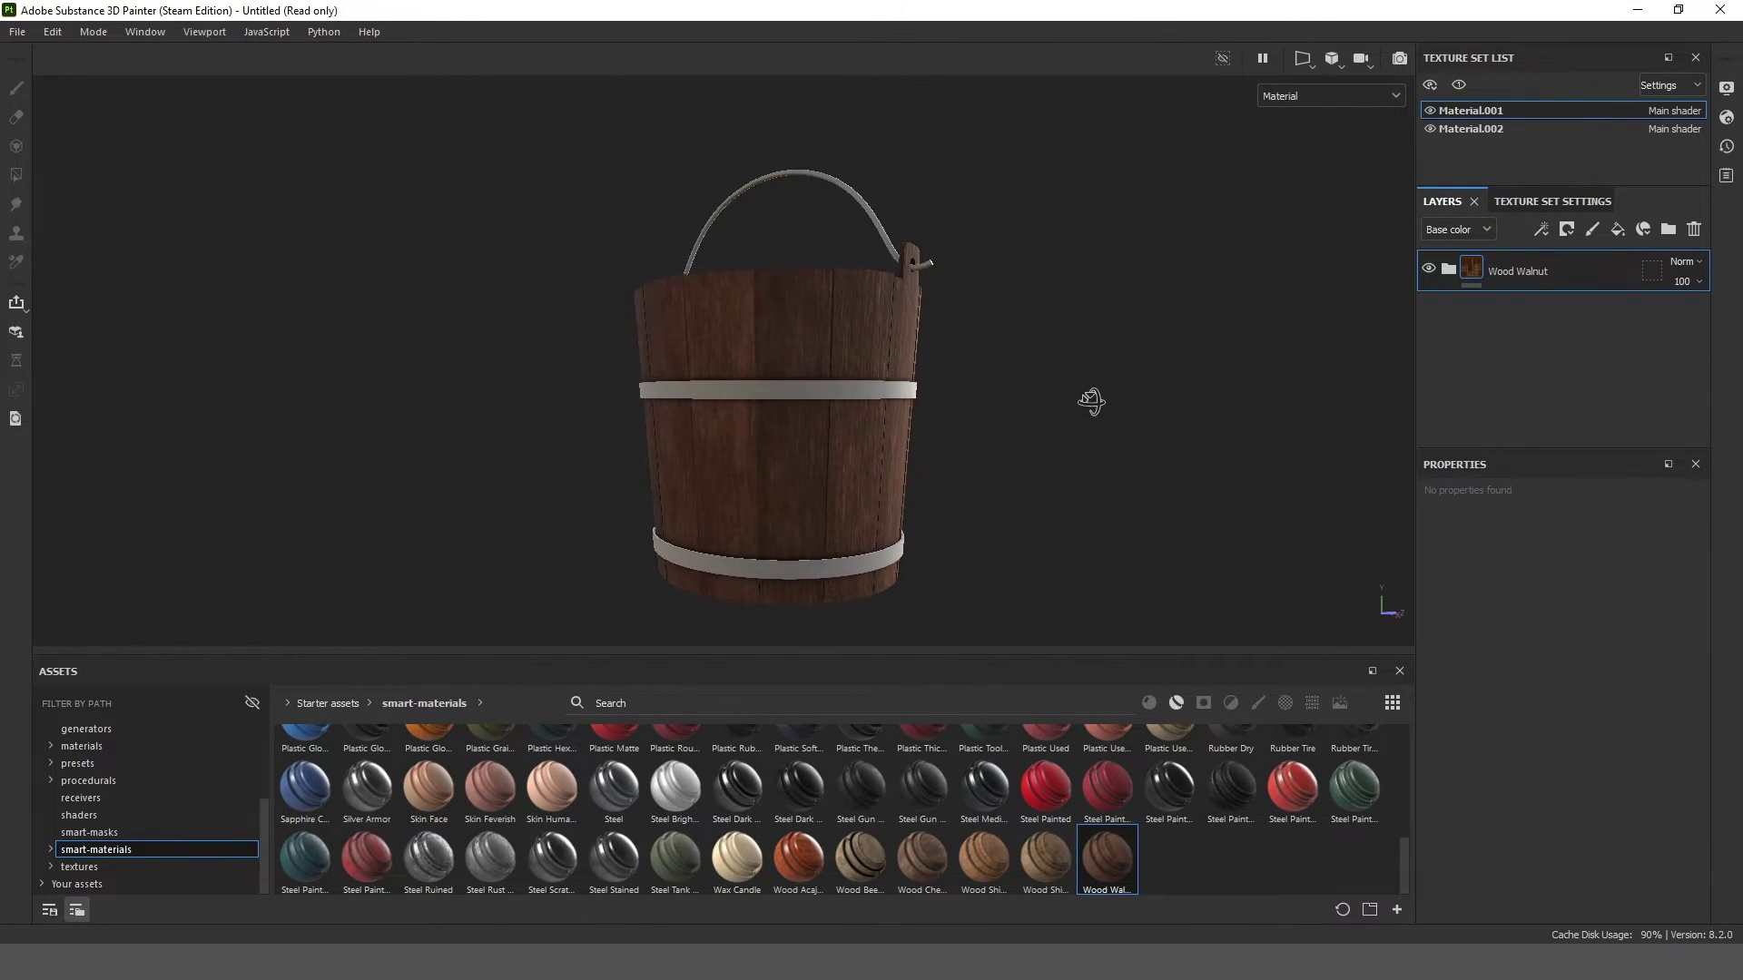
# - Add a masked fill layer above Wood Walnut and apply the Rust Ground smart mask to it
pyautogui.click(1615, 233)
pyautogui.click(1567, 232)
pyautogui.click(1574, 273)
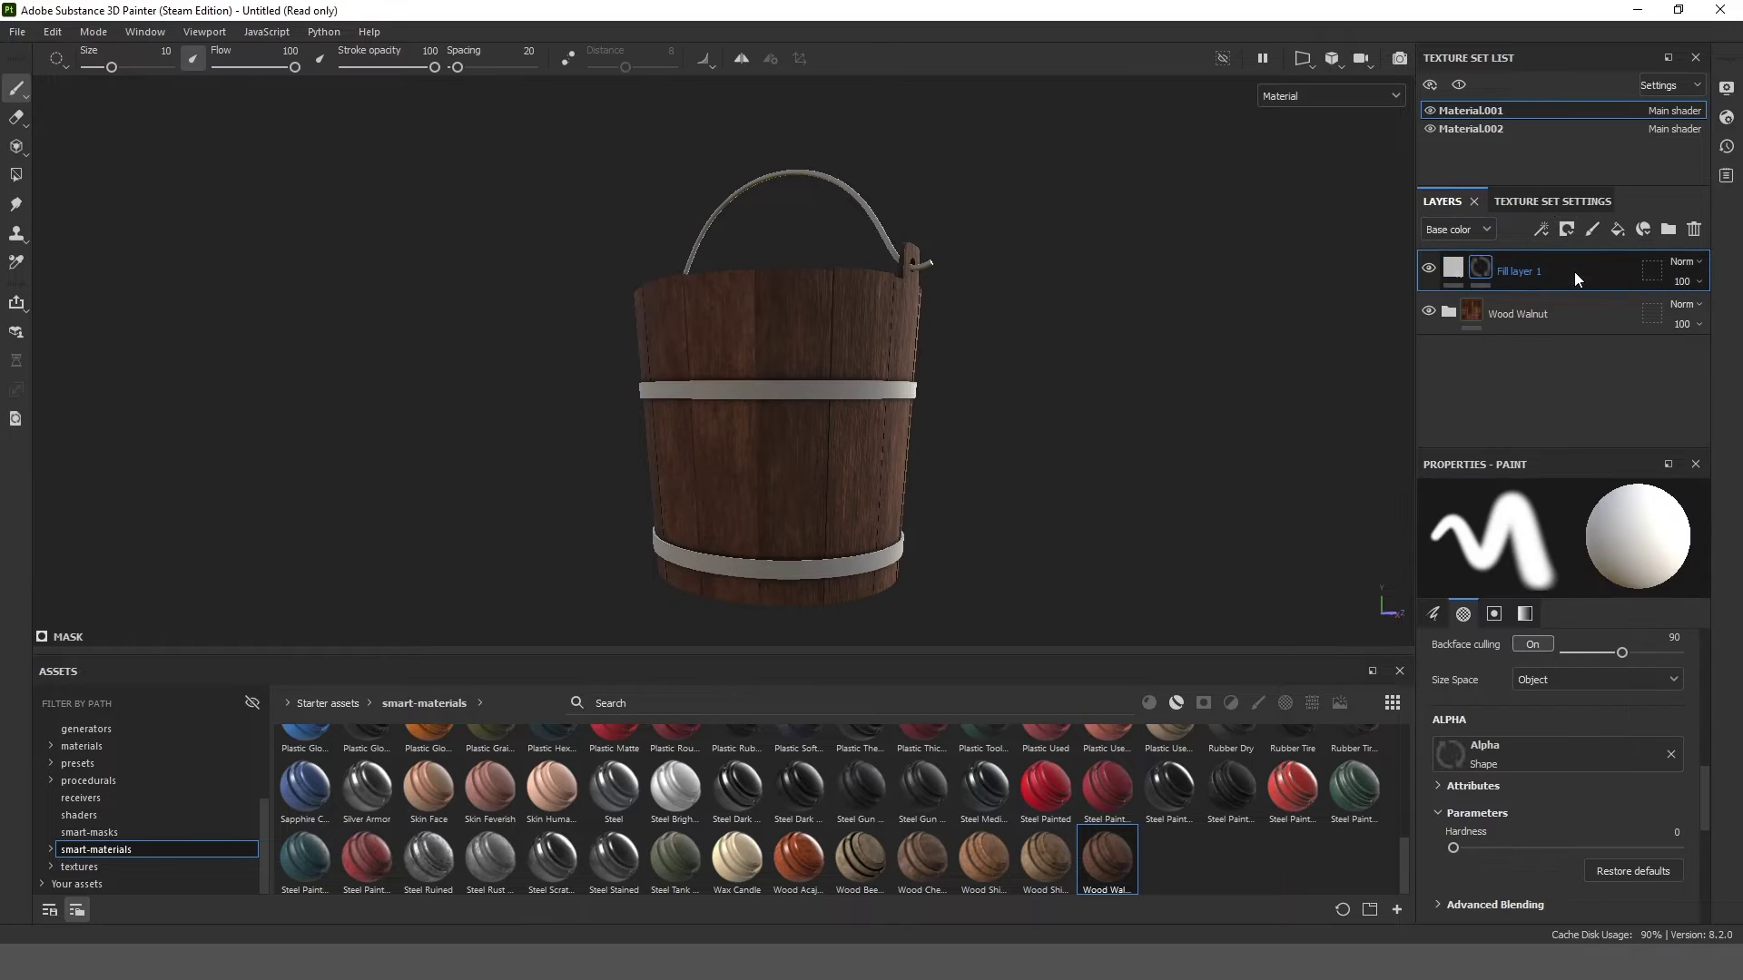
pyautogui.click(89, 833)
pyautogui.moveTo(1332, 451); pyautogui.dragTo(1481, 279)
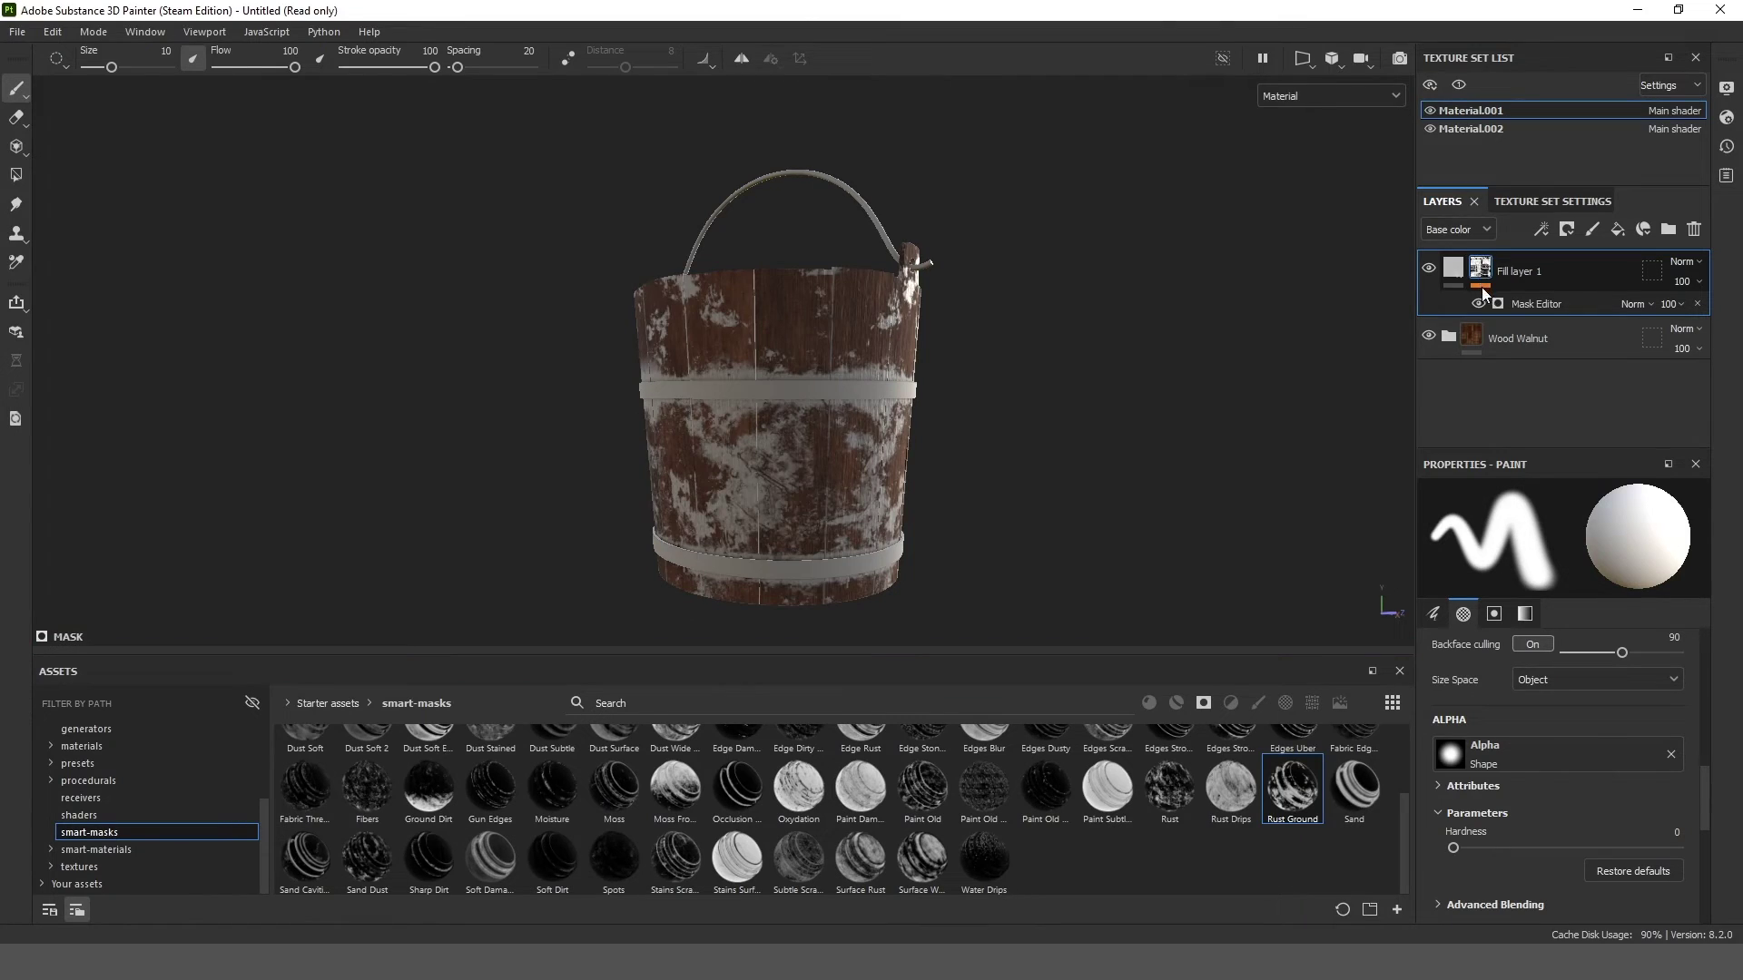
# - Set the wood's fill layer to a dark brown base color with roughness 1
pyautogui.click(1454, 274)
pyautogui.click(1675, 583)
pyautogui.click(815, 306)
pyautogui.moveTo(1527, 743); pyautogui.dragTo(1660, 746)
pyautogui.scroll(4, 845, 430)
pyautogui.scroll(-5, 877, 436)
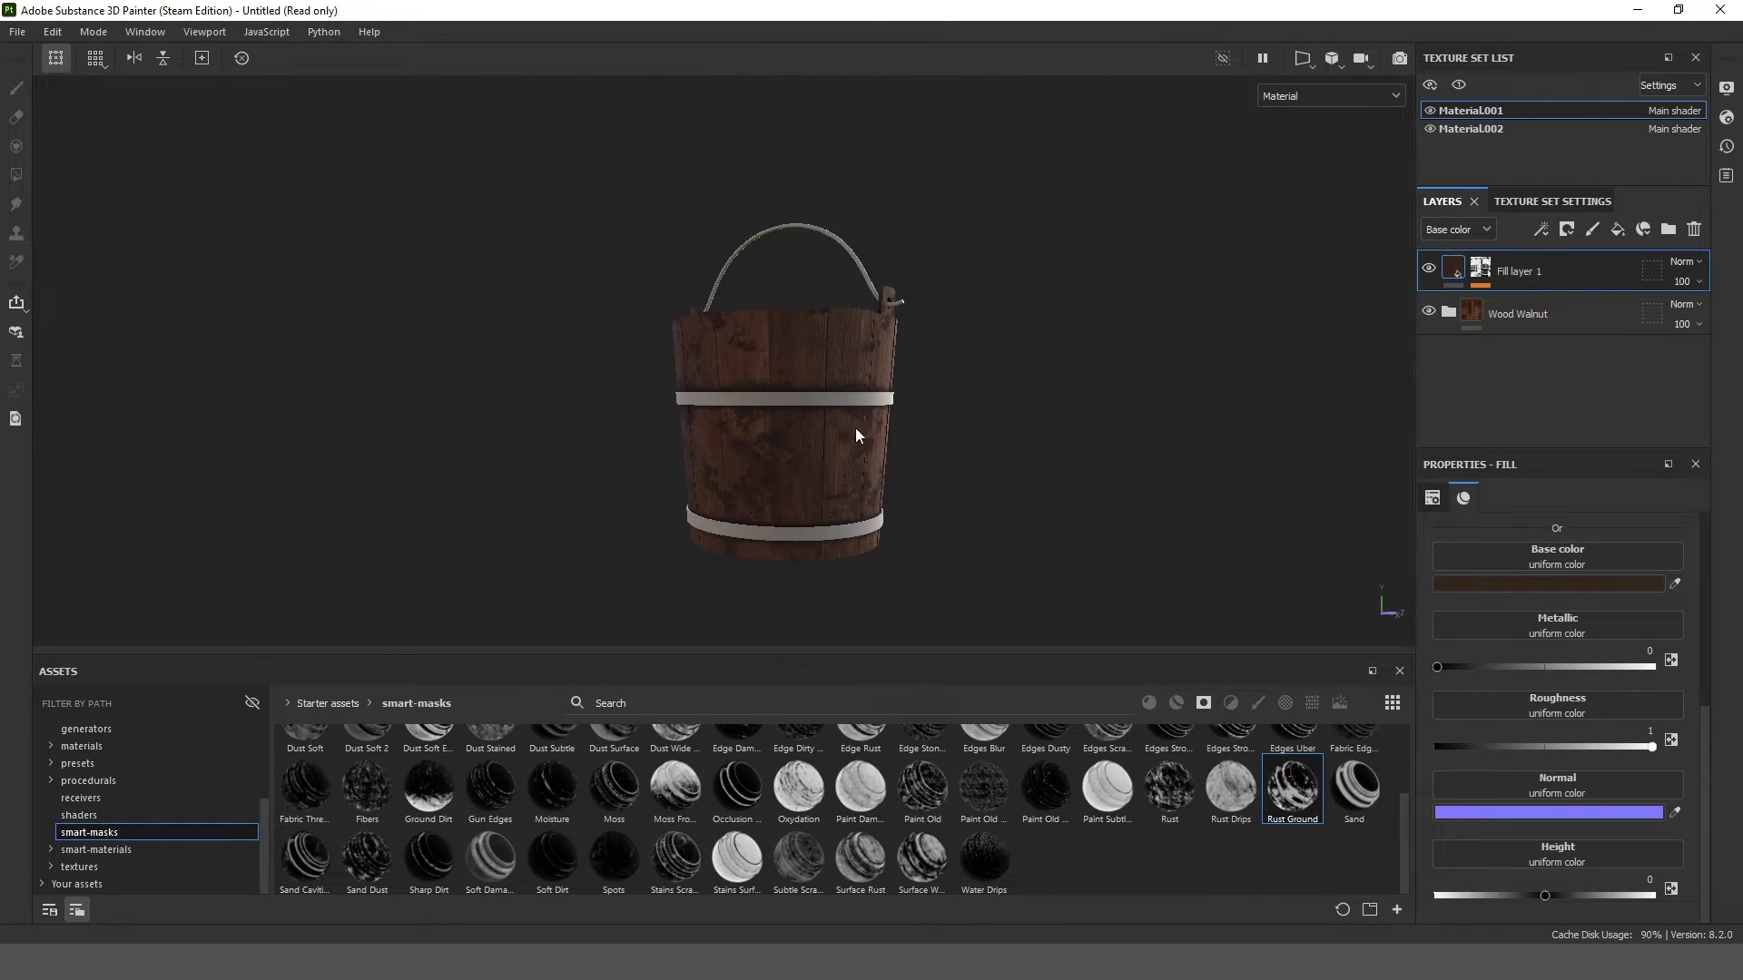
# - Switch to the Material.002 texture set and apply the Rubber Tire smart material to the metal parts
pyautogui.click(1487, 129)
pyautogui.click(208, 849)
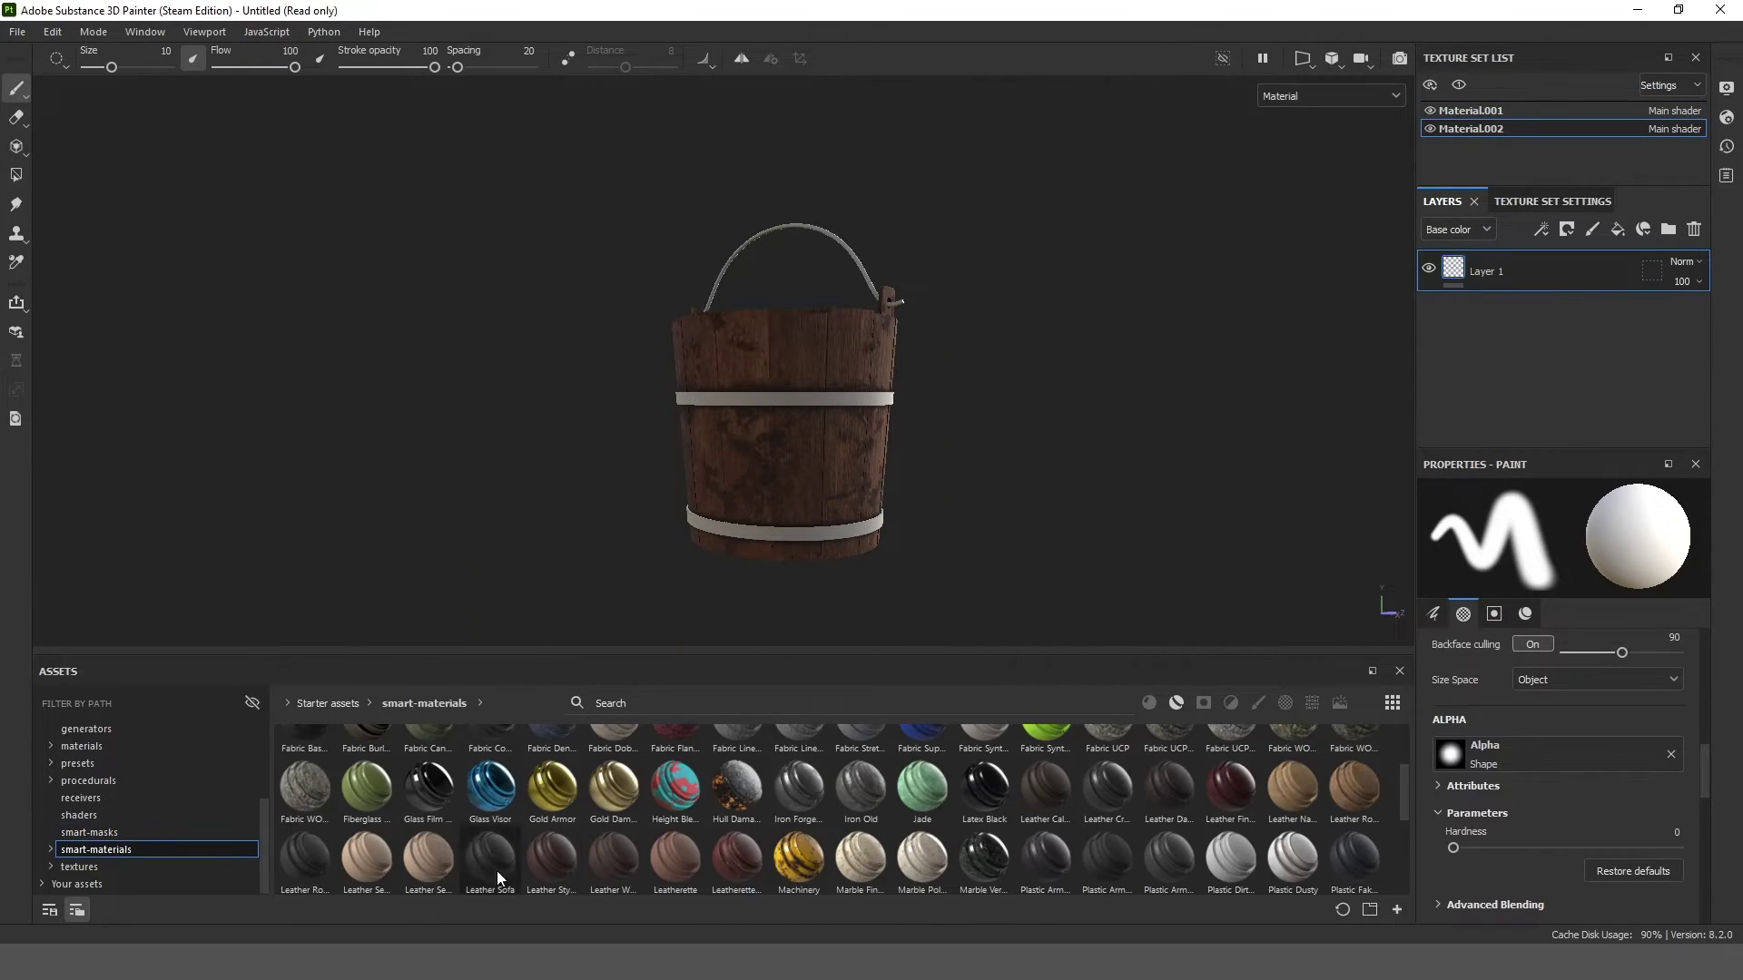
pyautogui.scroll(-3, 1406, 826)
pyautogui.moveTo(1293, 781); pyautogui.dragTo(802, 227)
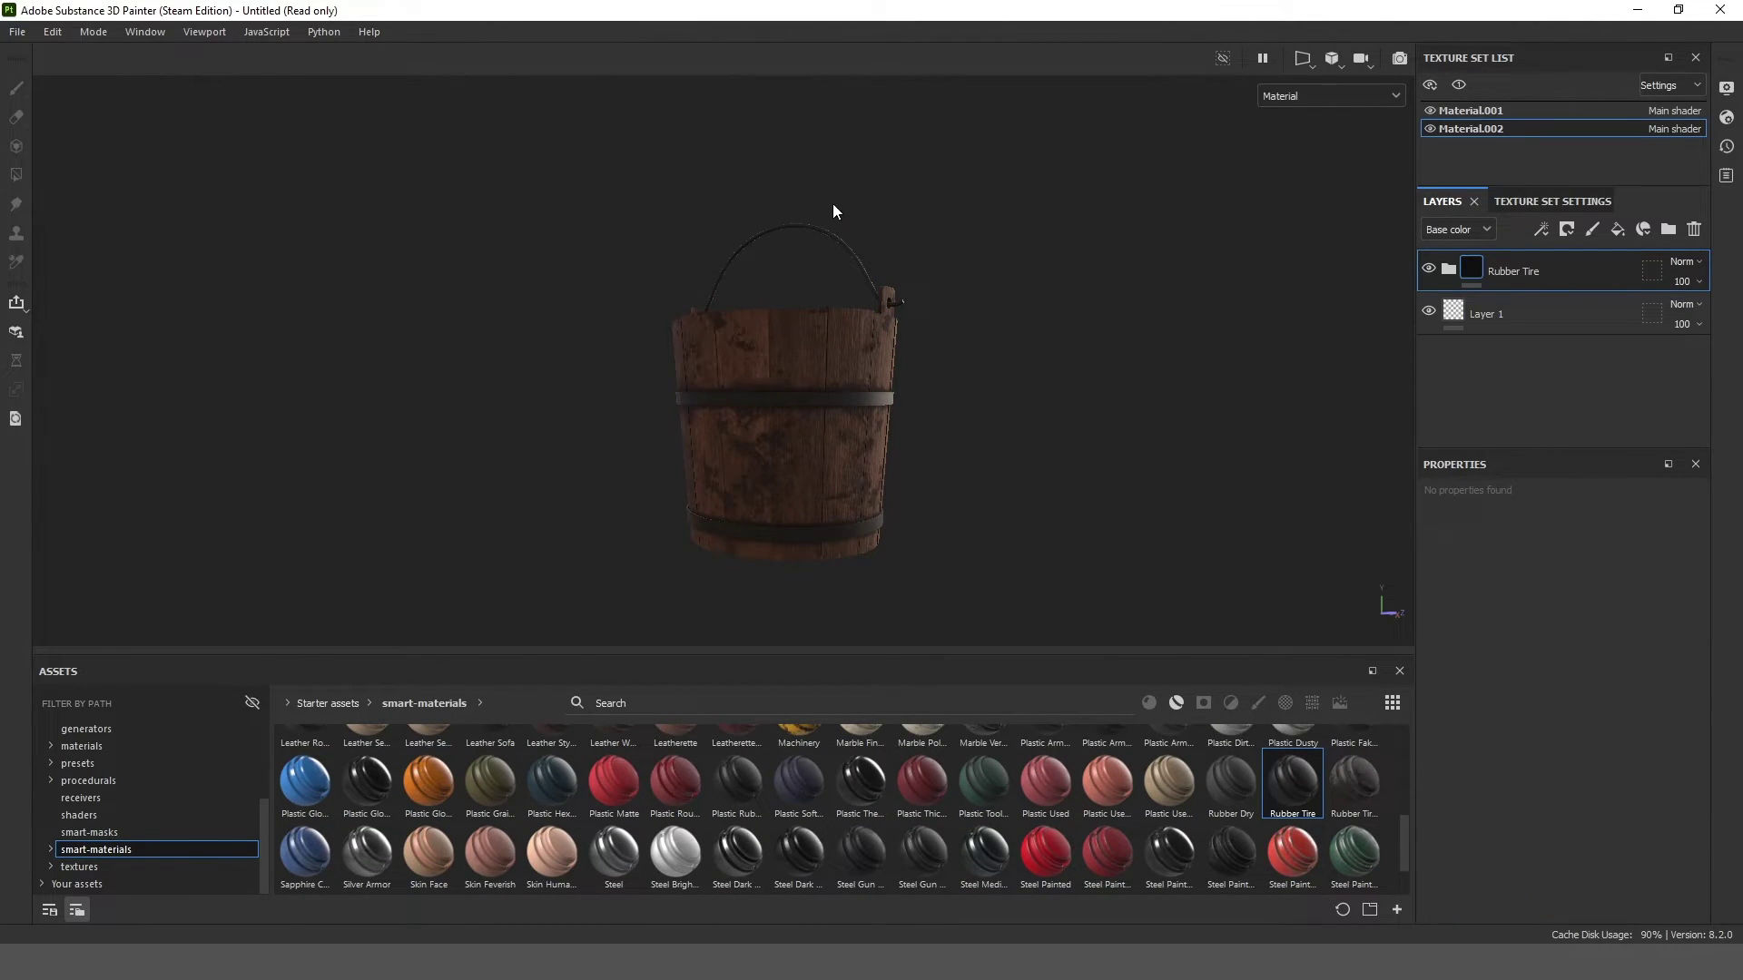
# - Show the 3D and 2D views side by side and replace the empty layer with a paint layer above Rubber Tire
pyautogui.click(1304, 59)
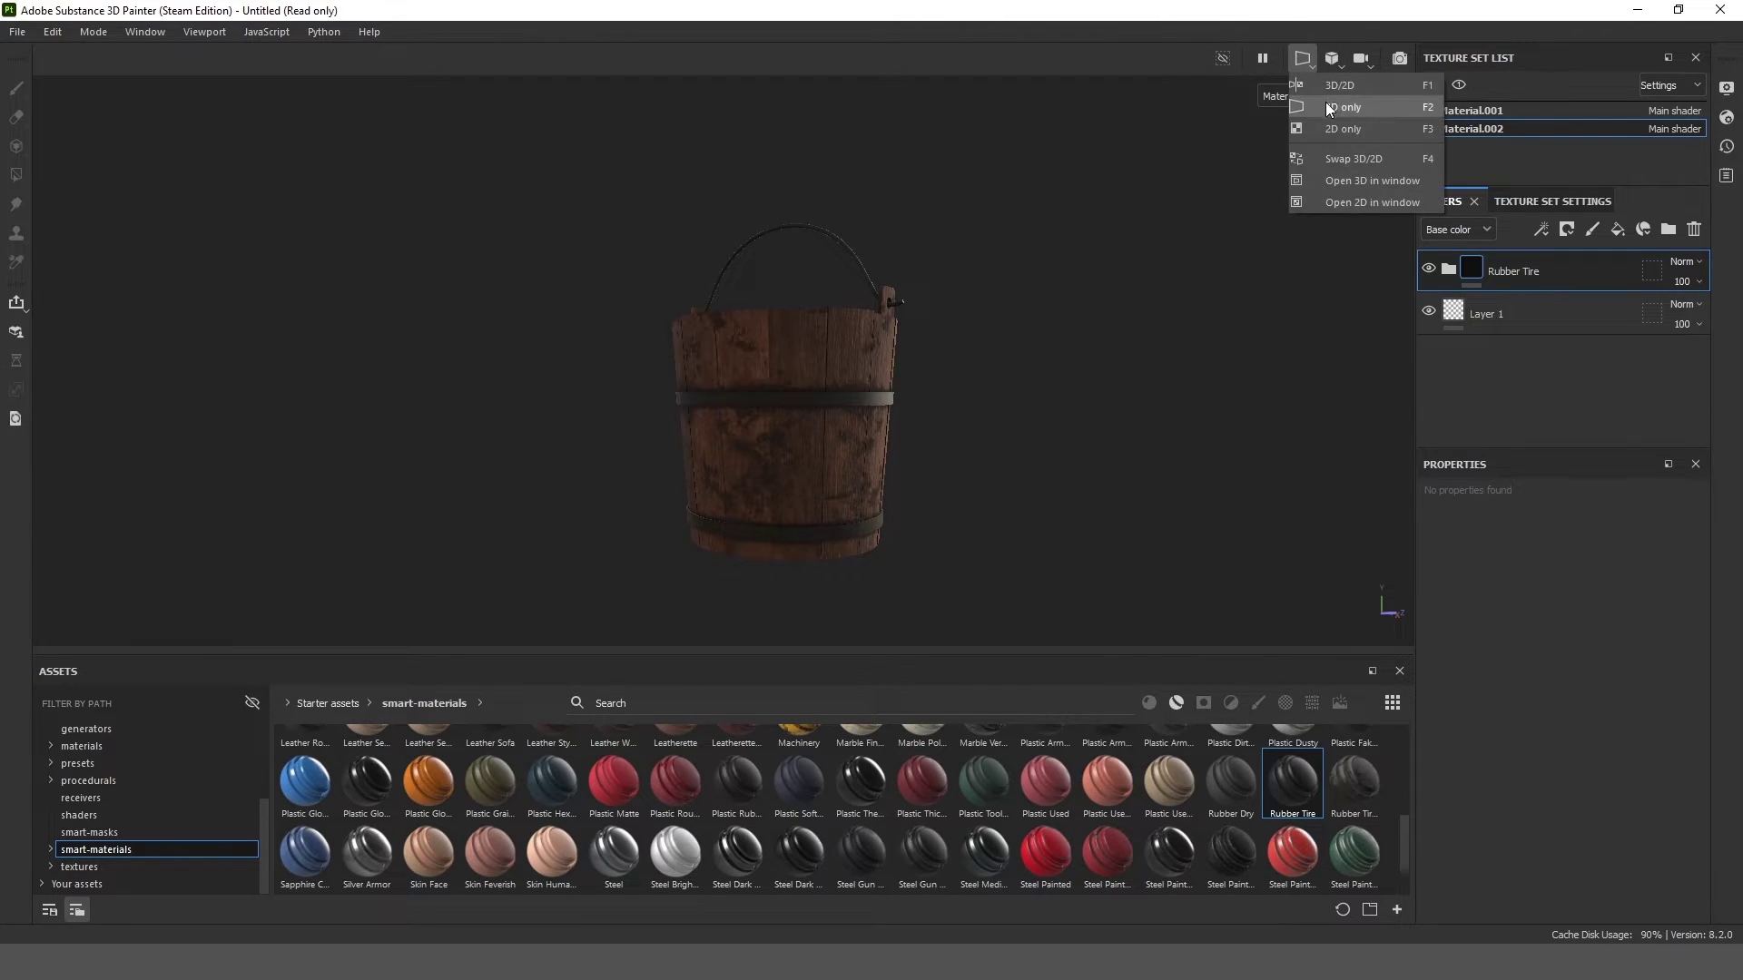
pyautogui.click(1327, 87)
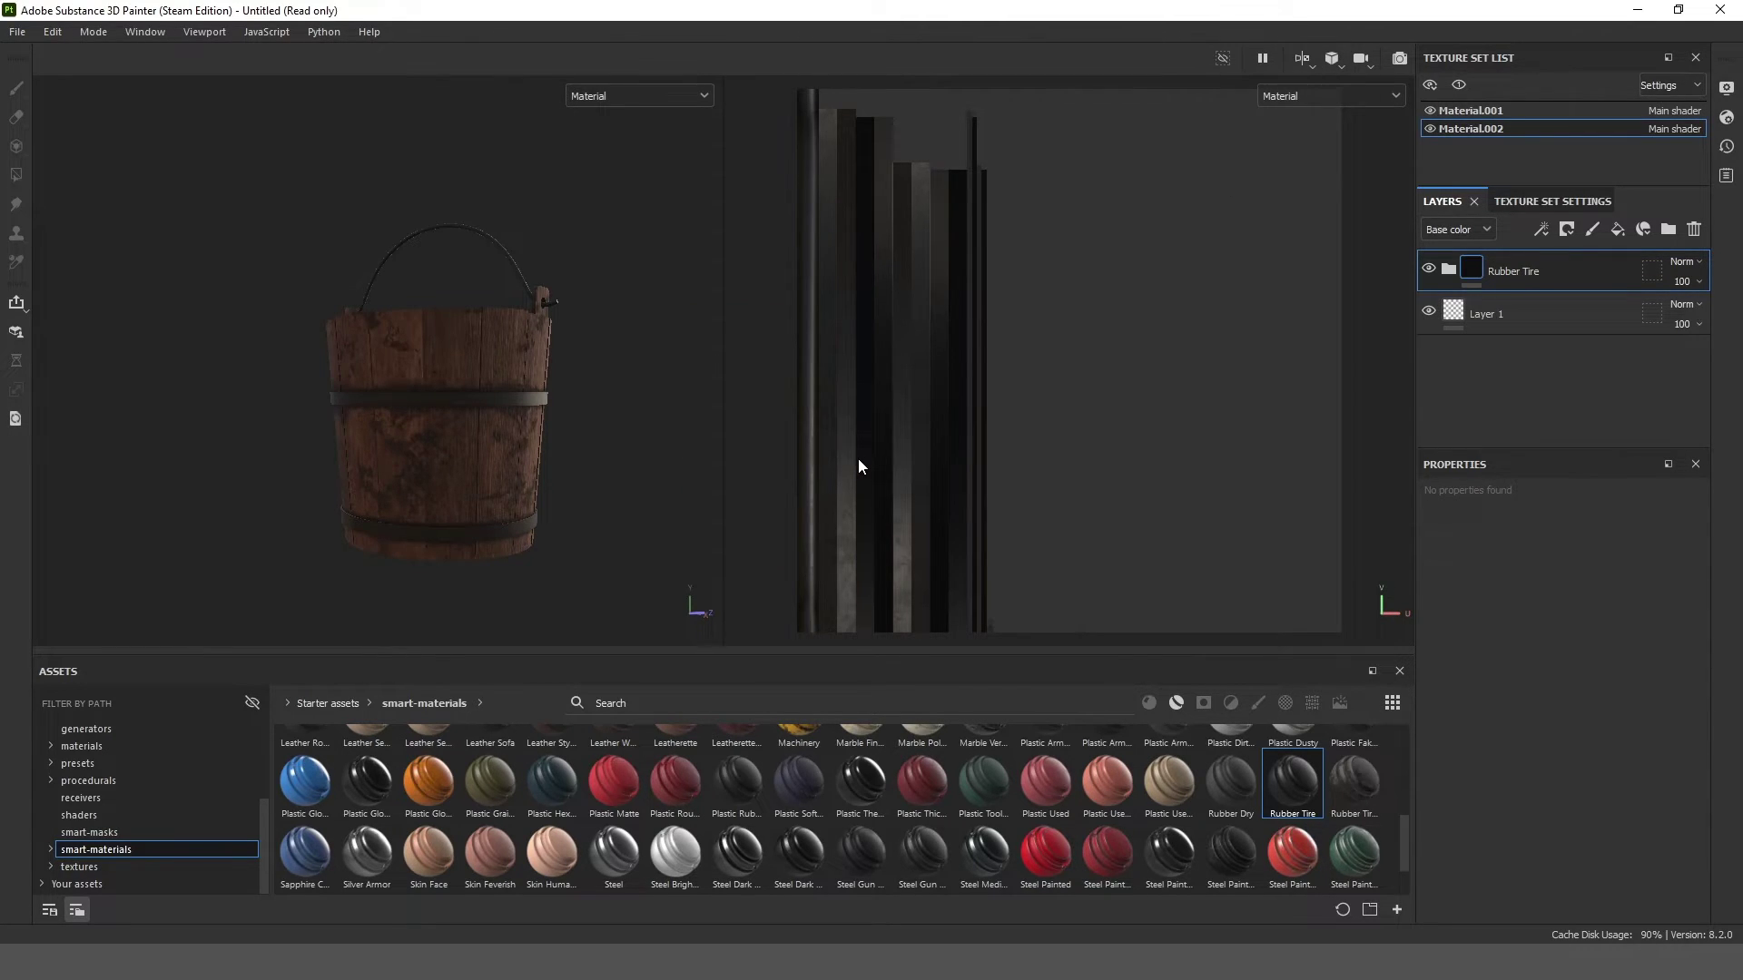
pyautogui.click(1543, 318)
pyautogui.click(1693, 230)
pyautogui.click(1566, 229)
# - Load the Nail material into the paint brush and shrink the asset browser to enlarge the views
pyautogui.click(81, 746)
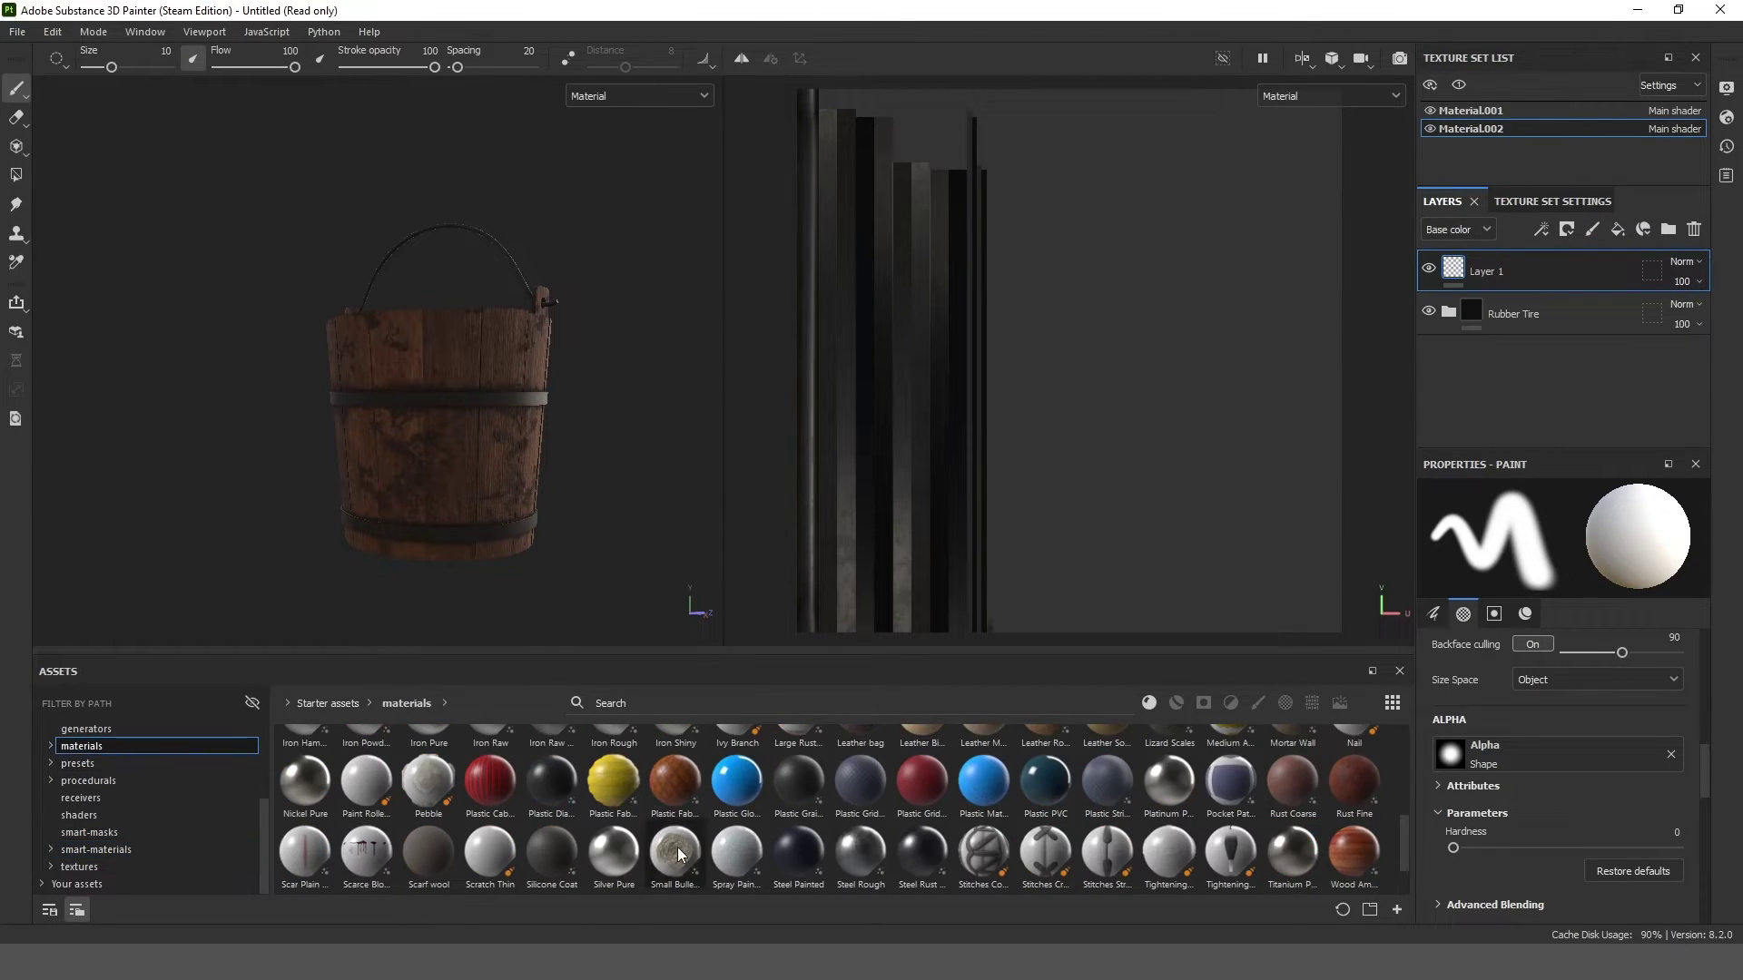
pyautogui.scroll(1, 1404, 844)
pyautogui.click(1354, 773)
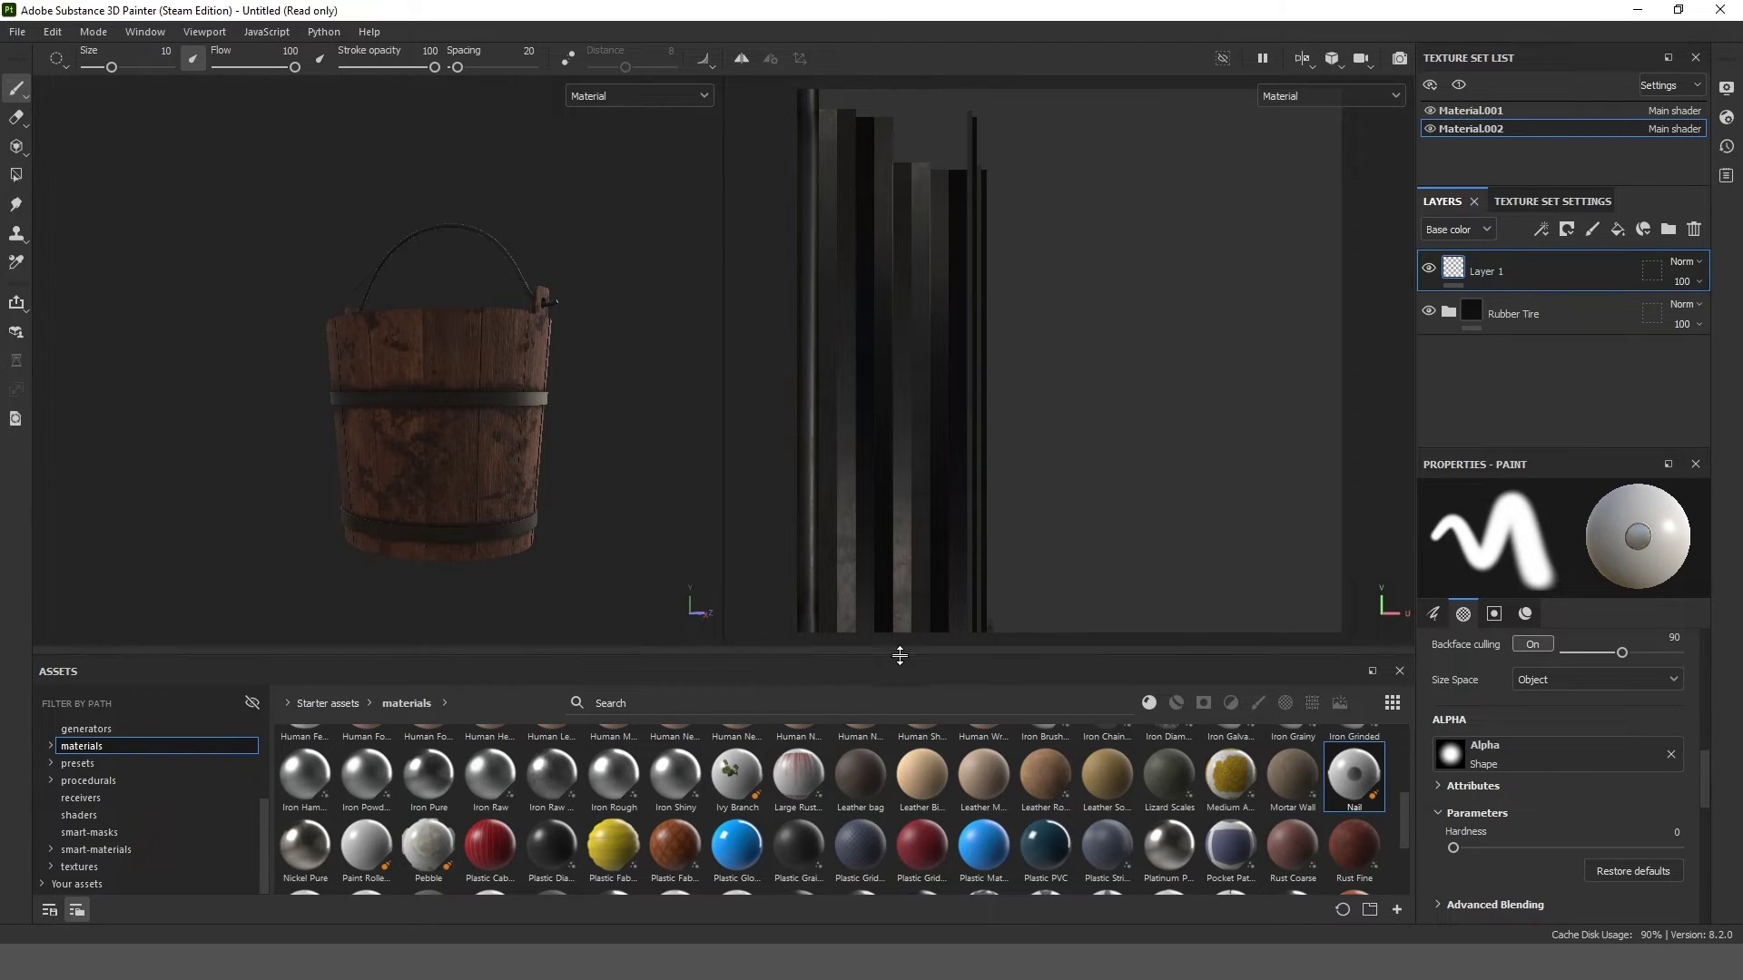
pyautogui.moveTo(901, 665); pyautogui.dragTo(896, 771)
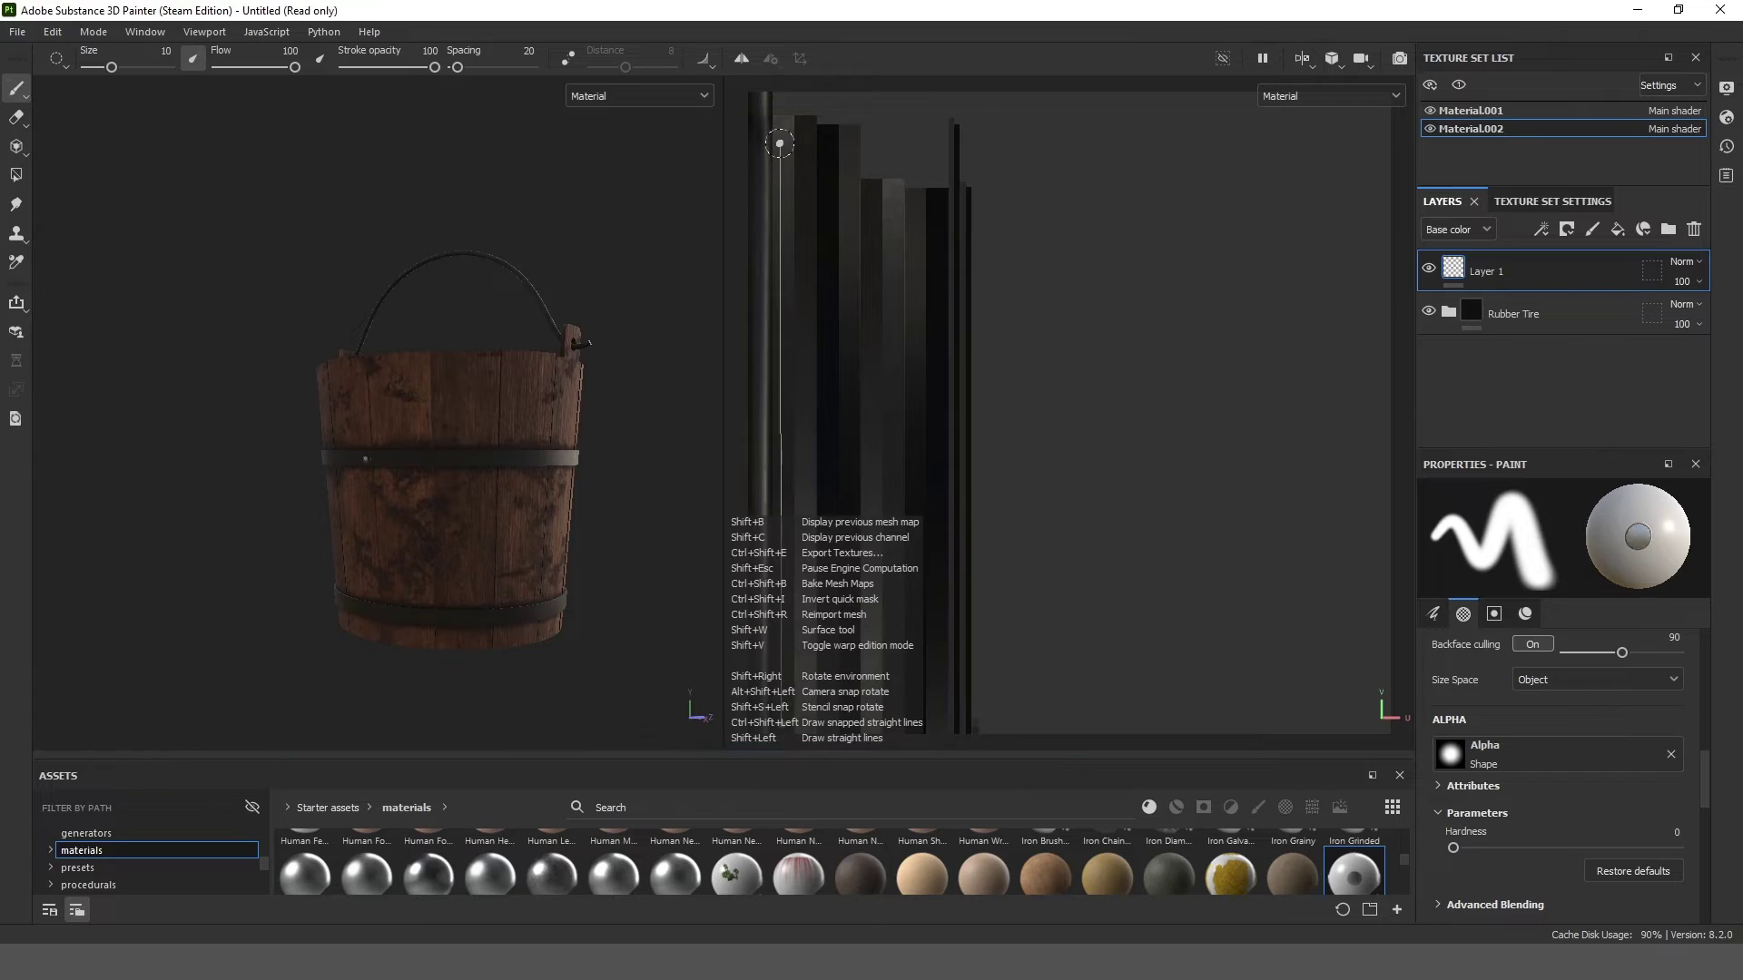
# - Set the nail brush's spacing to 97 and its alpha hardness to 1
pyautogui.click(1433, 613)
pyautogui.scroll(2, 1484, 726)
pyautogui.moveTo(1481, 725); pyautogui.dragTo(1679, 739)
pyautogui.scroll(-8, 1486, 730)
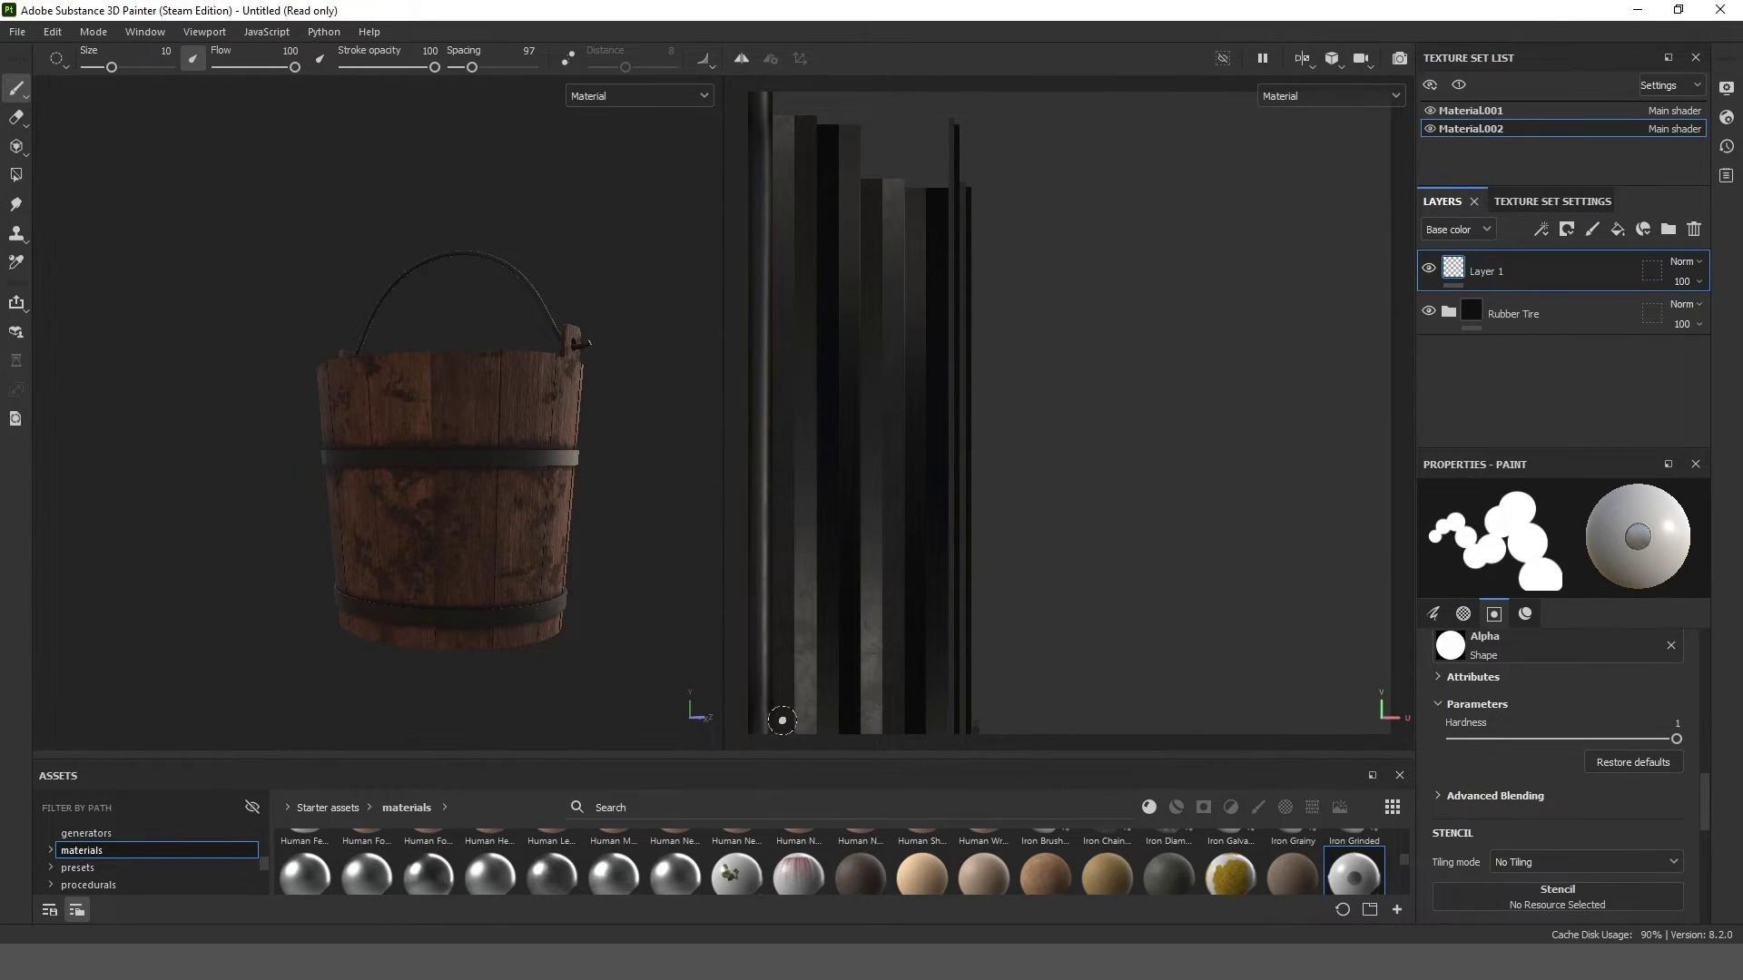
# - Paint four straight rows of nails along the hoops' UV strips in the 2D view, and return to the 3D-only view
pyautogui.press('shift')
pyautogui.keyDown('shift'); pyautogui.click(782, 123); pyautogui.keyUp('shift')
pyautogui.press('shift')
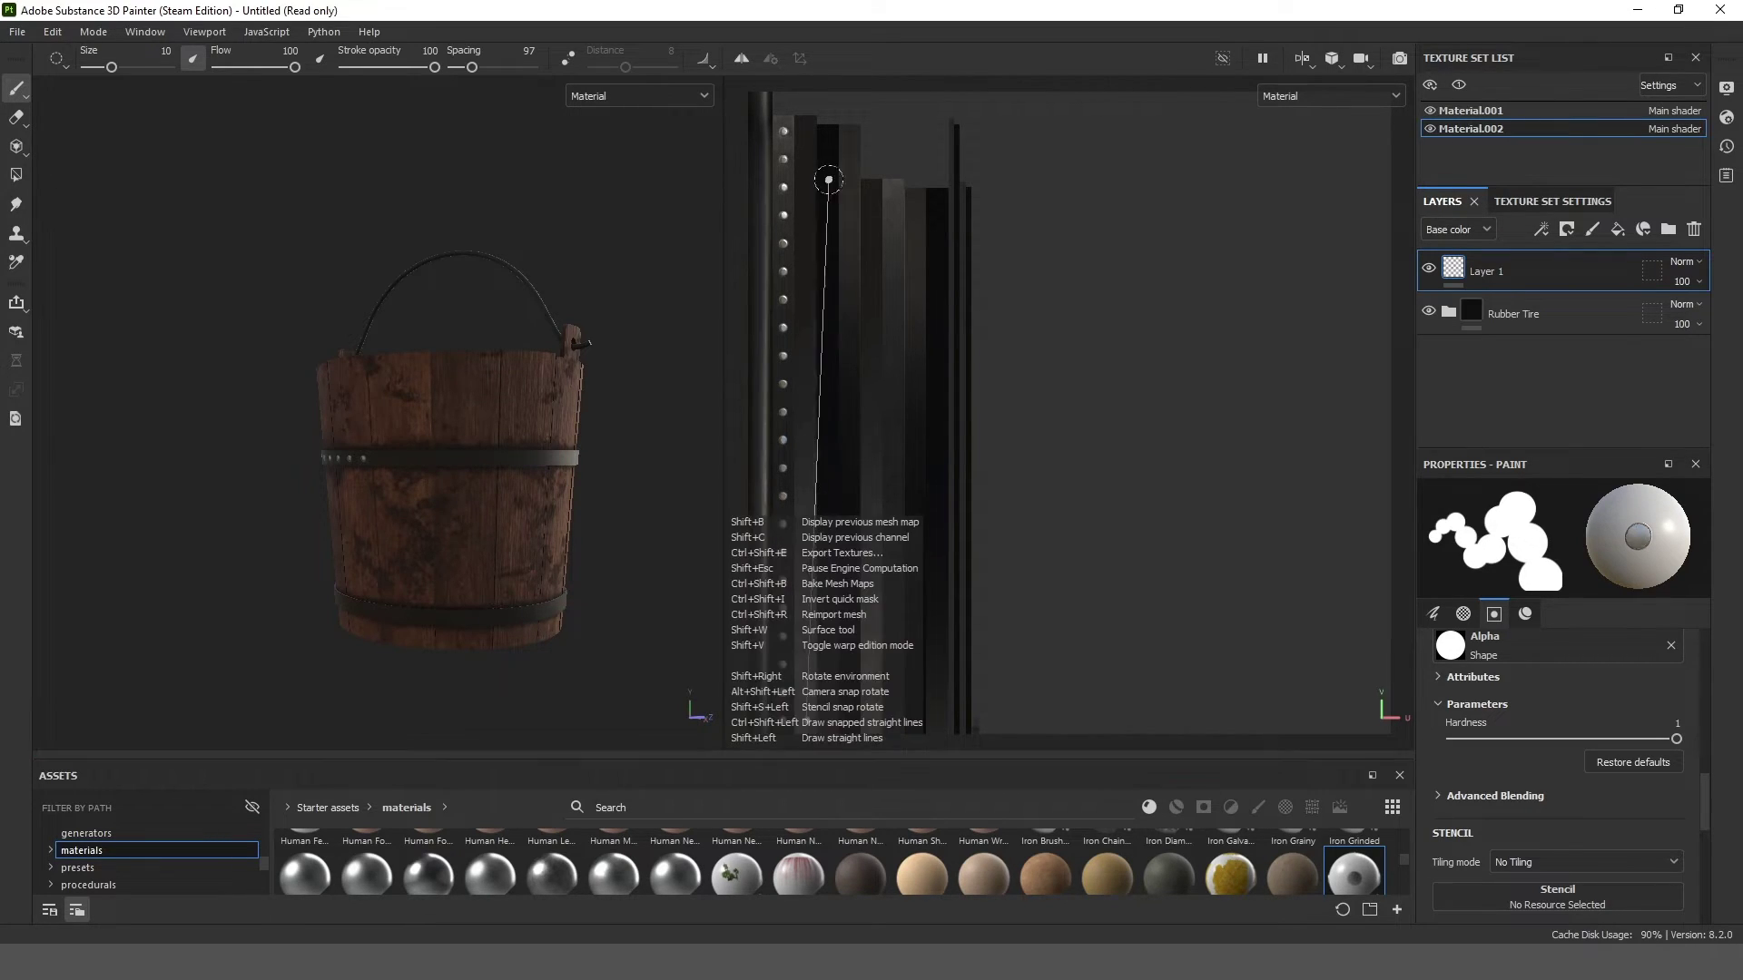
pyautogui.keyDown('shift'); pyautogui.click(805, 126); pyautogui.keyUp('shift')
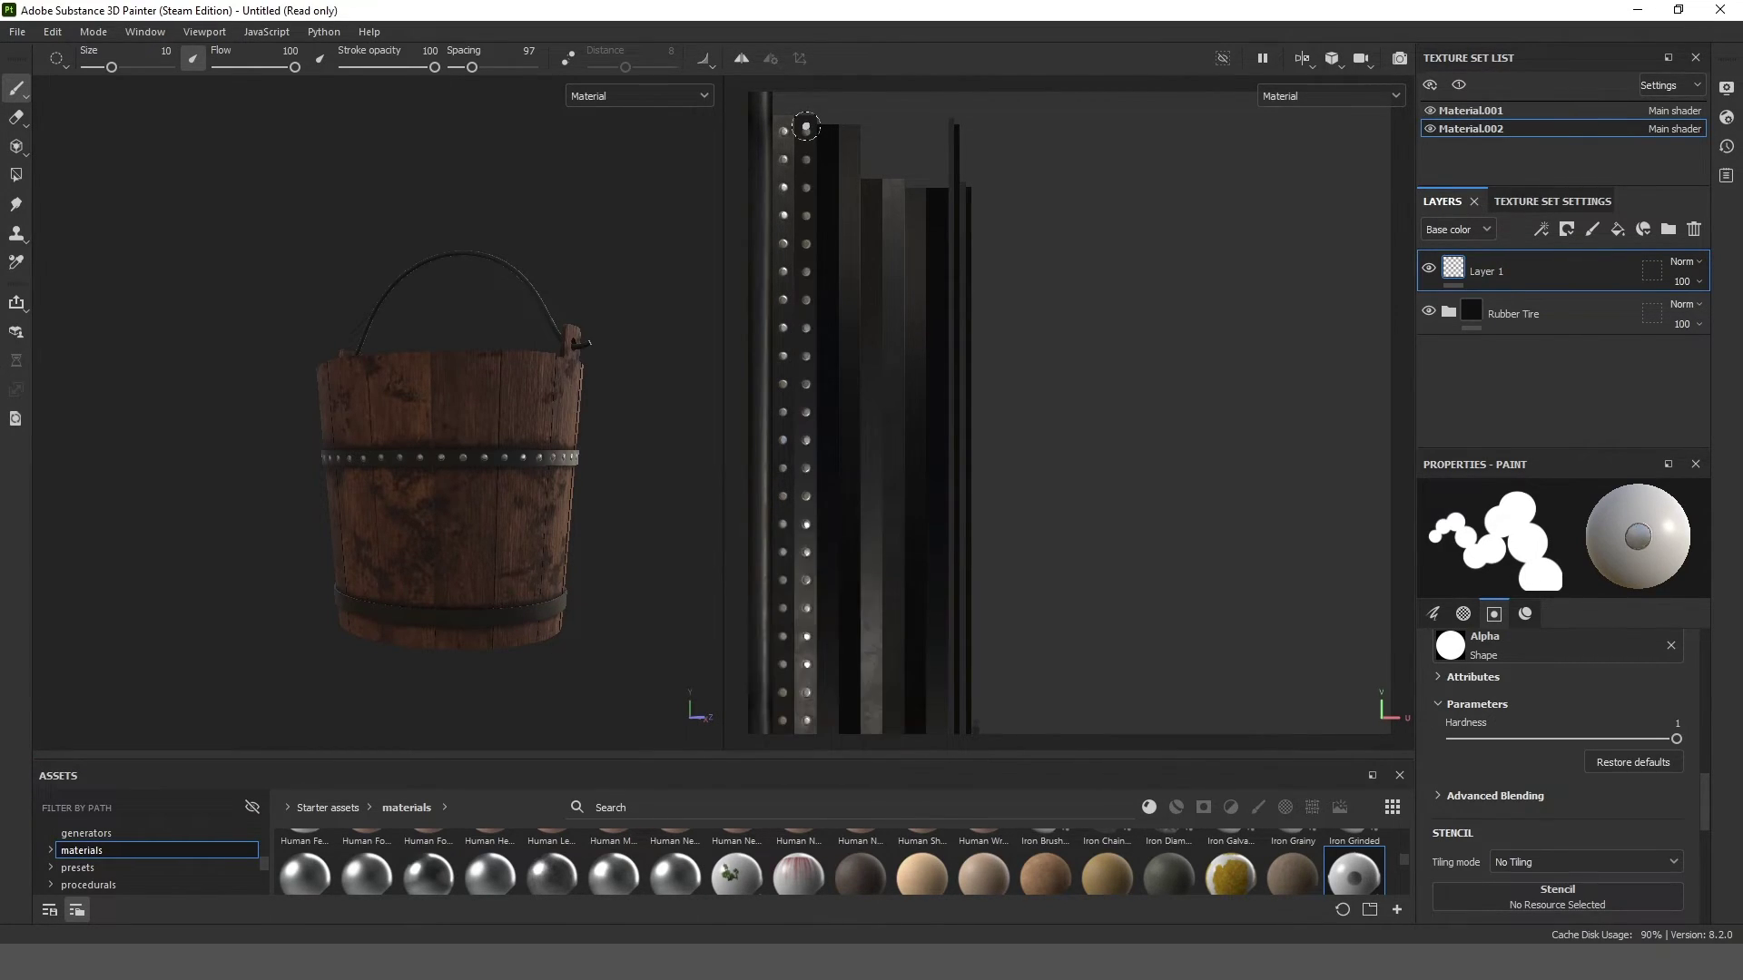
pyautogui.moveTo(873, 723); pyautogui.dragTo(878, 424)
pyautogui.hotkey('ctrl', 'z')
pyautogui.keyDown('shift'); pyautogui.click(871, 191); pyautogui.keyUp('shift')
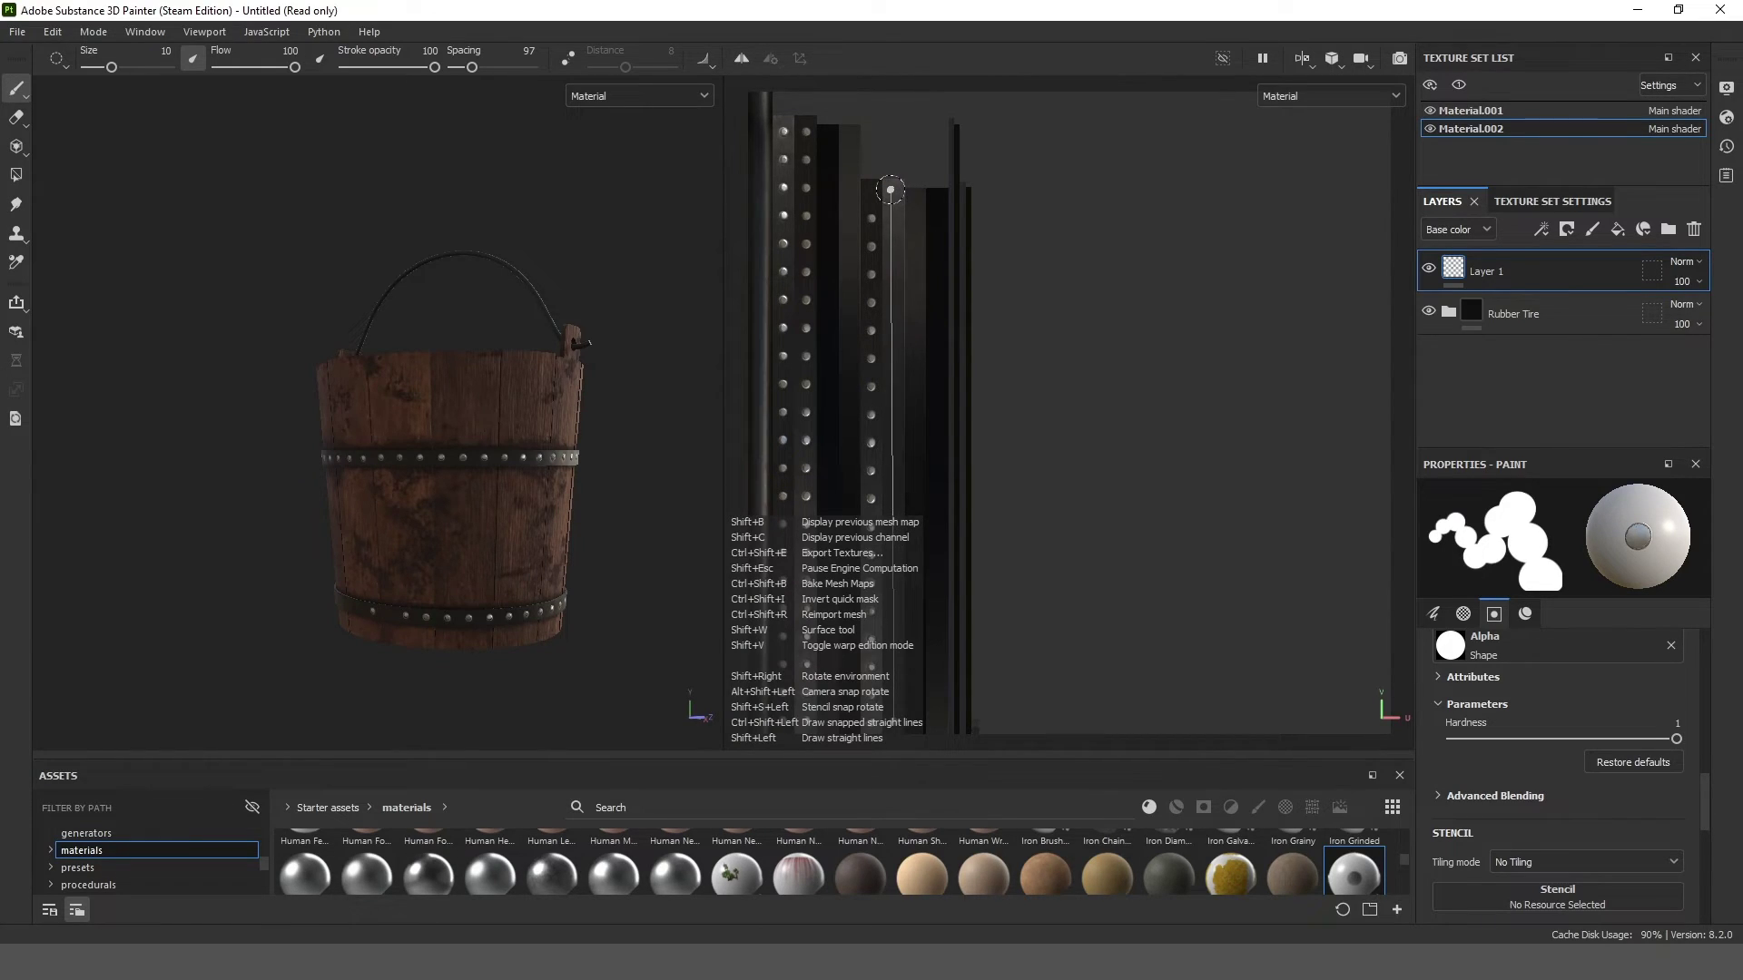
pyautogui.keyDown('shift'); pyautogui.click(893, 190); pyautogui.keyUp('shift')
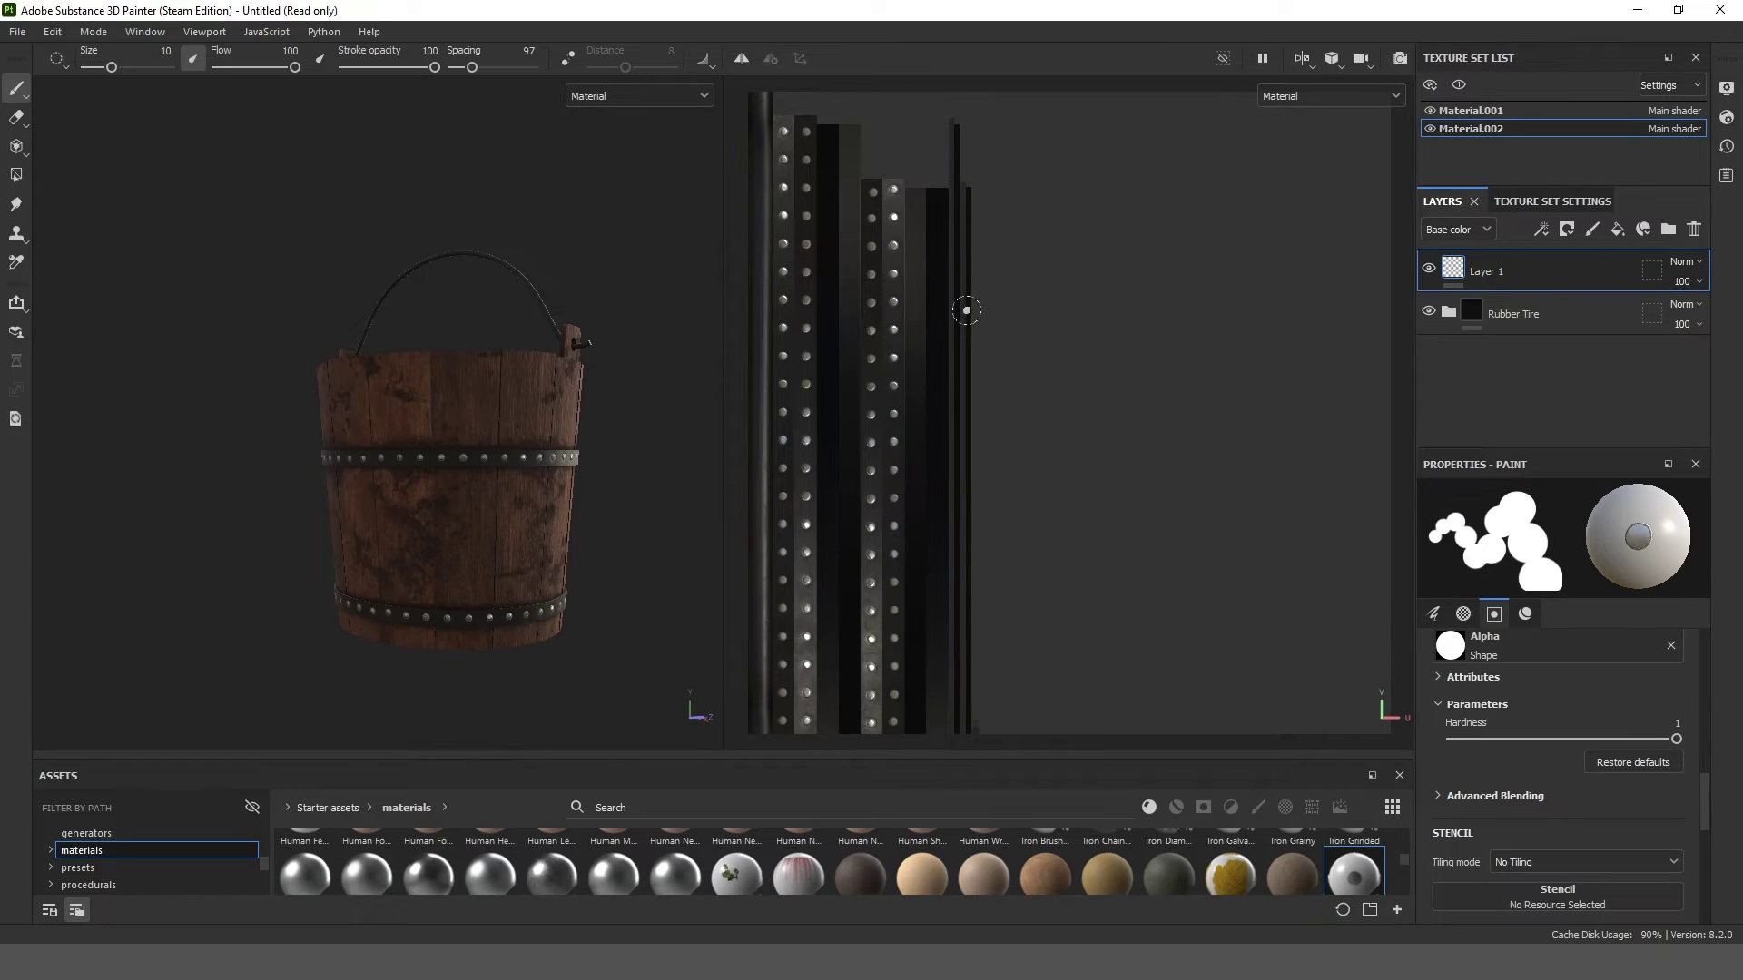
pyautogui.scroll(-1, 963, 311)
pyautogui.click(1302, 59)
pyautogui.click(1316, 107)
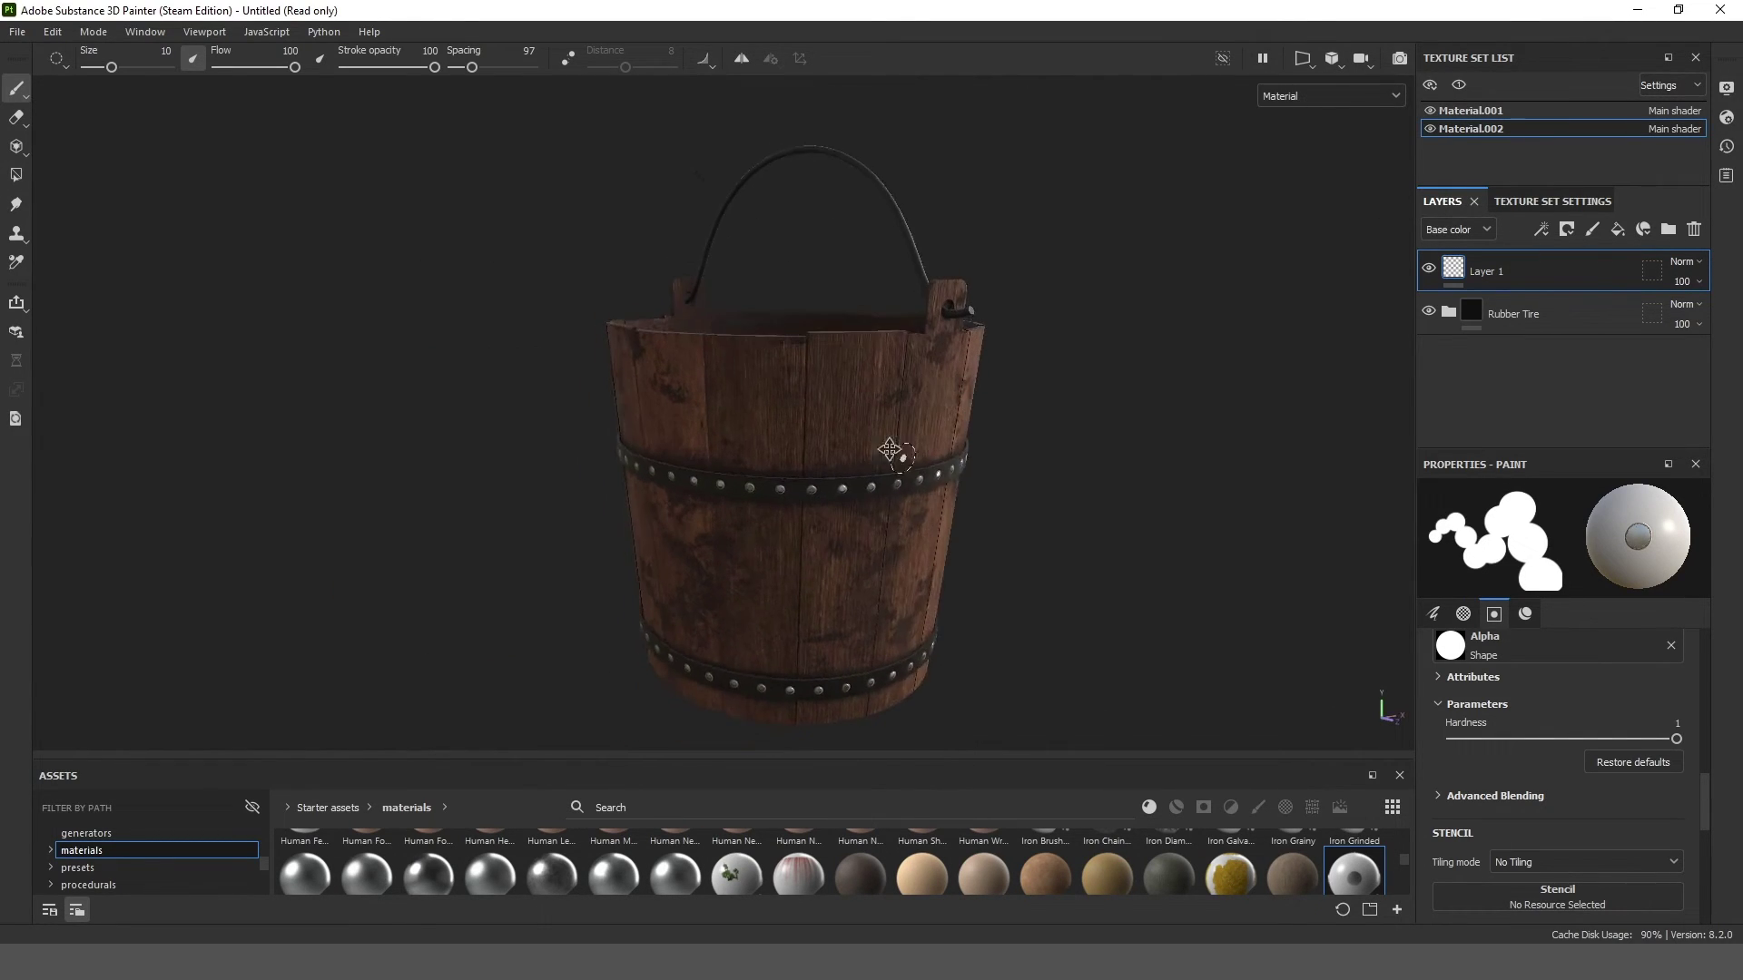
# - Add a masked fill layer above the nails layer in Material.002 and apply the Paint Old smart mask to it
pyautogui.click(1620, 232)
pyautogui.click(1567, 230)
pyautogui.click(1578, 277)
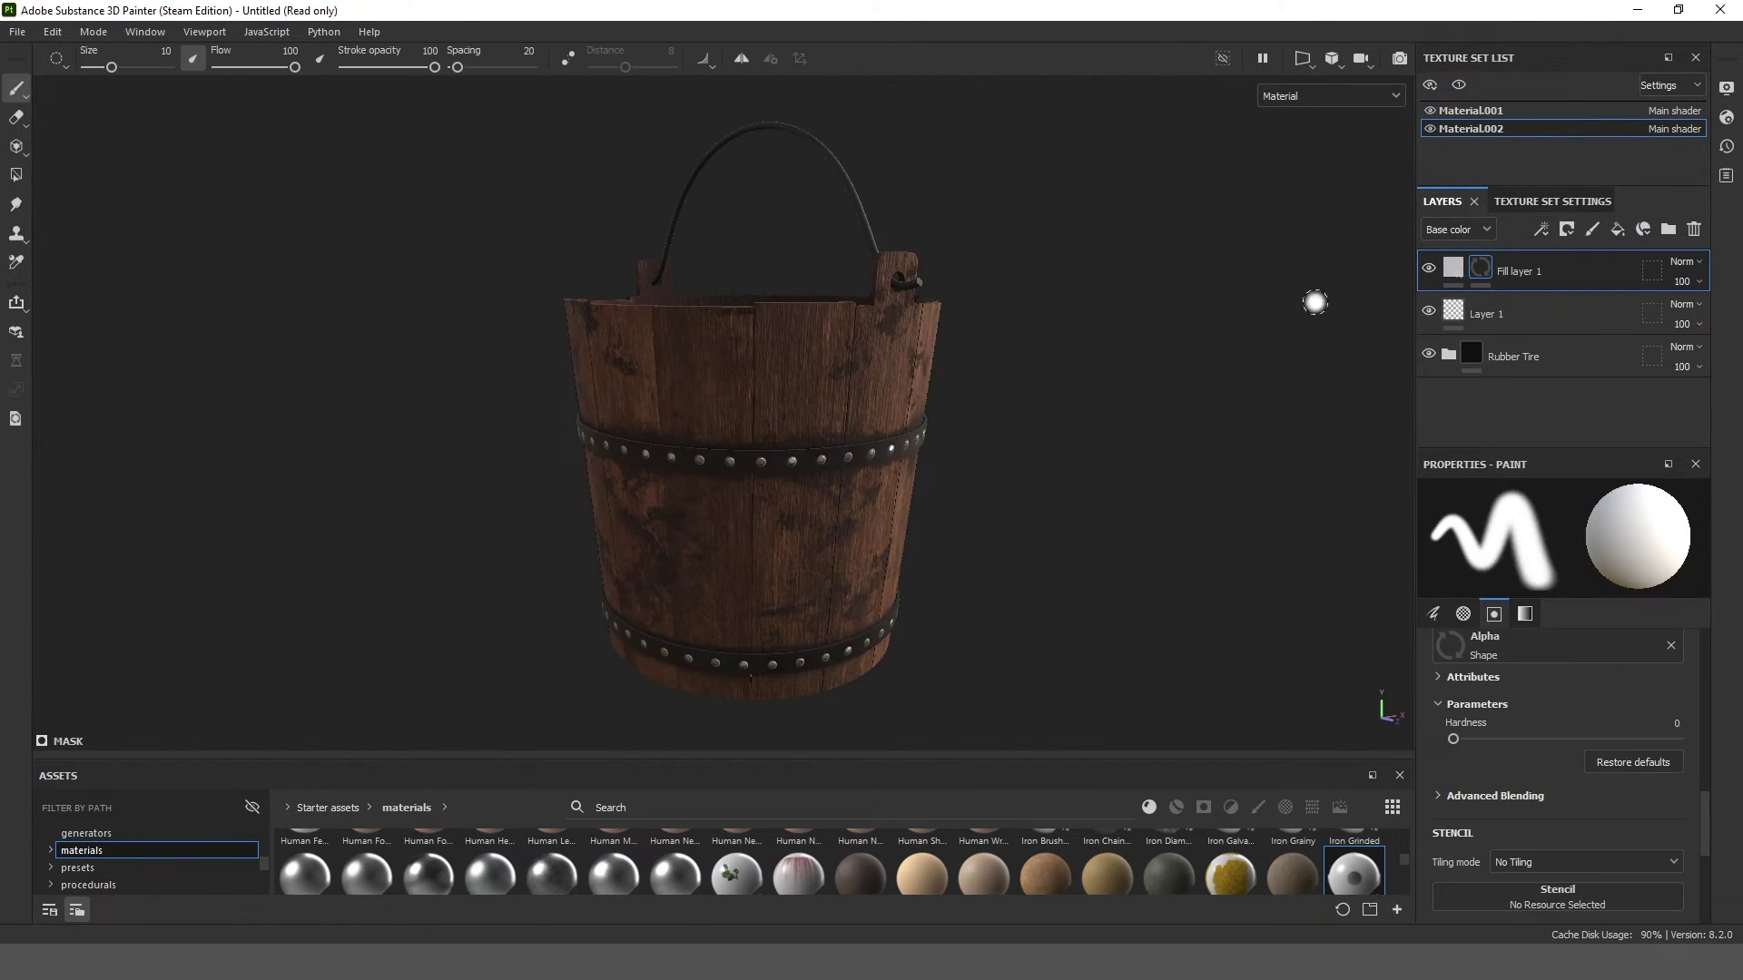
pyautogui.moveTo(335, 763); pyautogui.dragTo(335, 595)
pyautogui.click(89, 821)
pyautogui.moveTo(922, 788)
pyautogui.mouseDown()
pyautogui.moveTo(965, 798)
pyautogui.moveTo(1485, 265)
pyautogui.mouseUp()
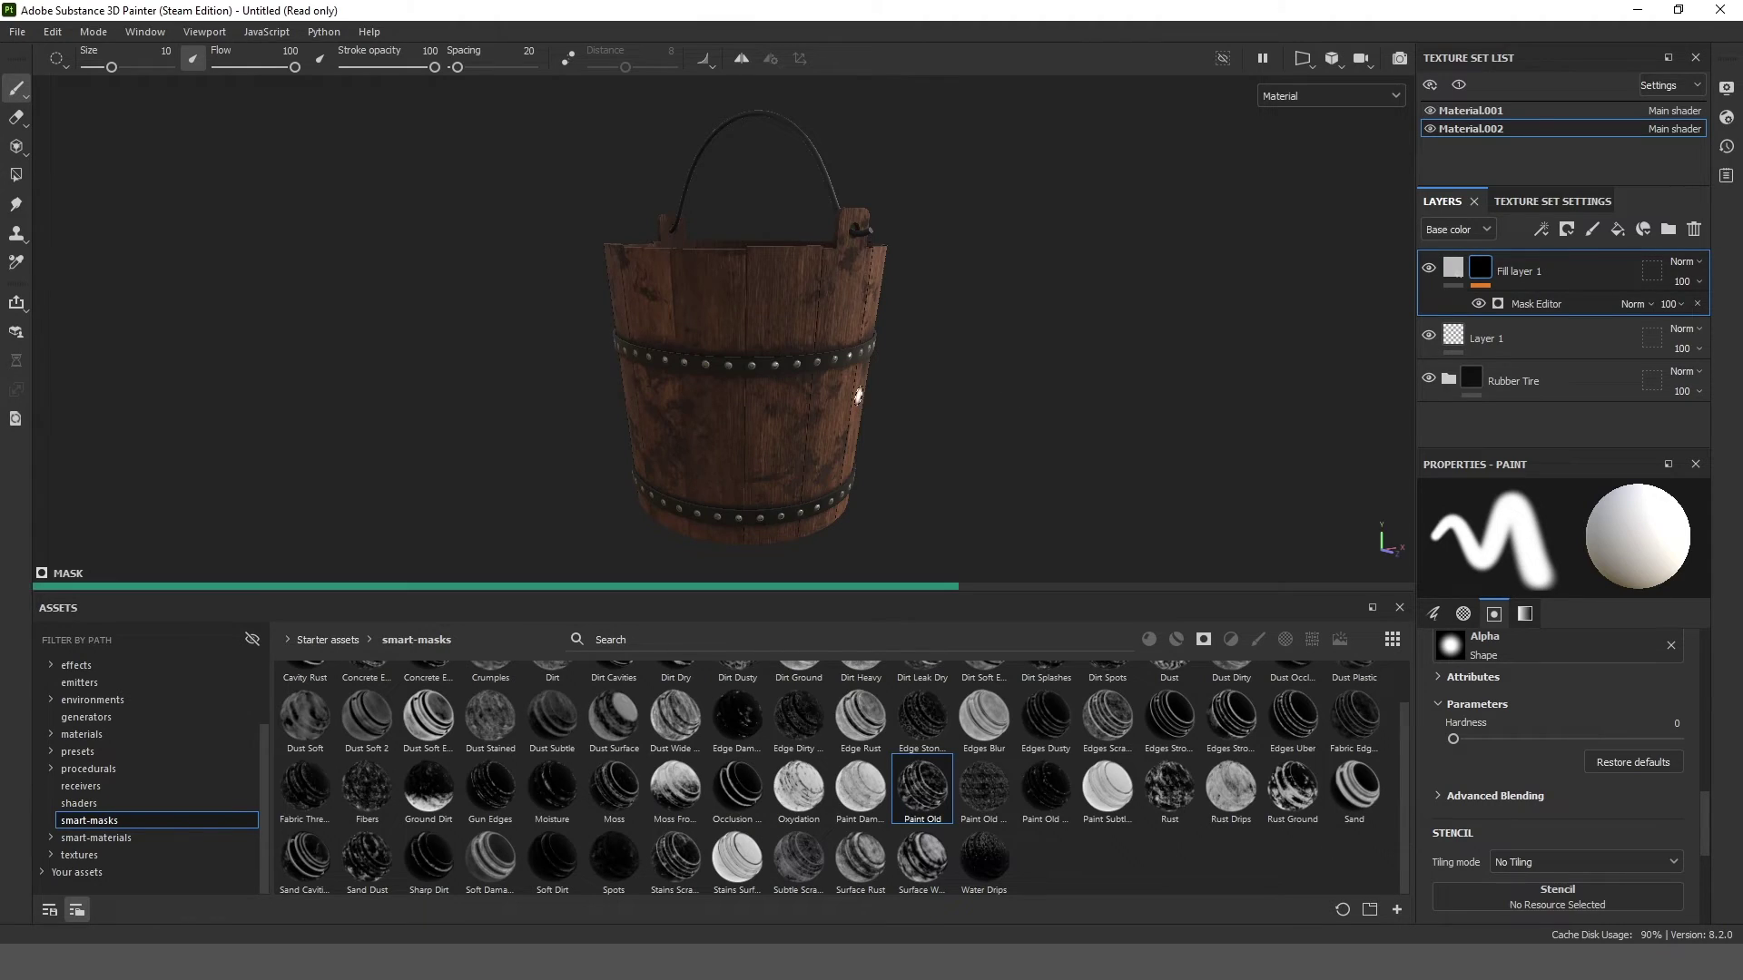
# - Set the base color of the metal parts' fill layer to dark brown 362109
pyautogui.scroll(3, 740, 350)
pyautogui.click(1451, 267)
pyautogui.click(1512, 585)
pyautogui.moveTo(1645, 782); pyautogui.dragTo(1647, 828)
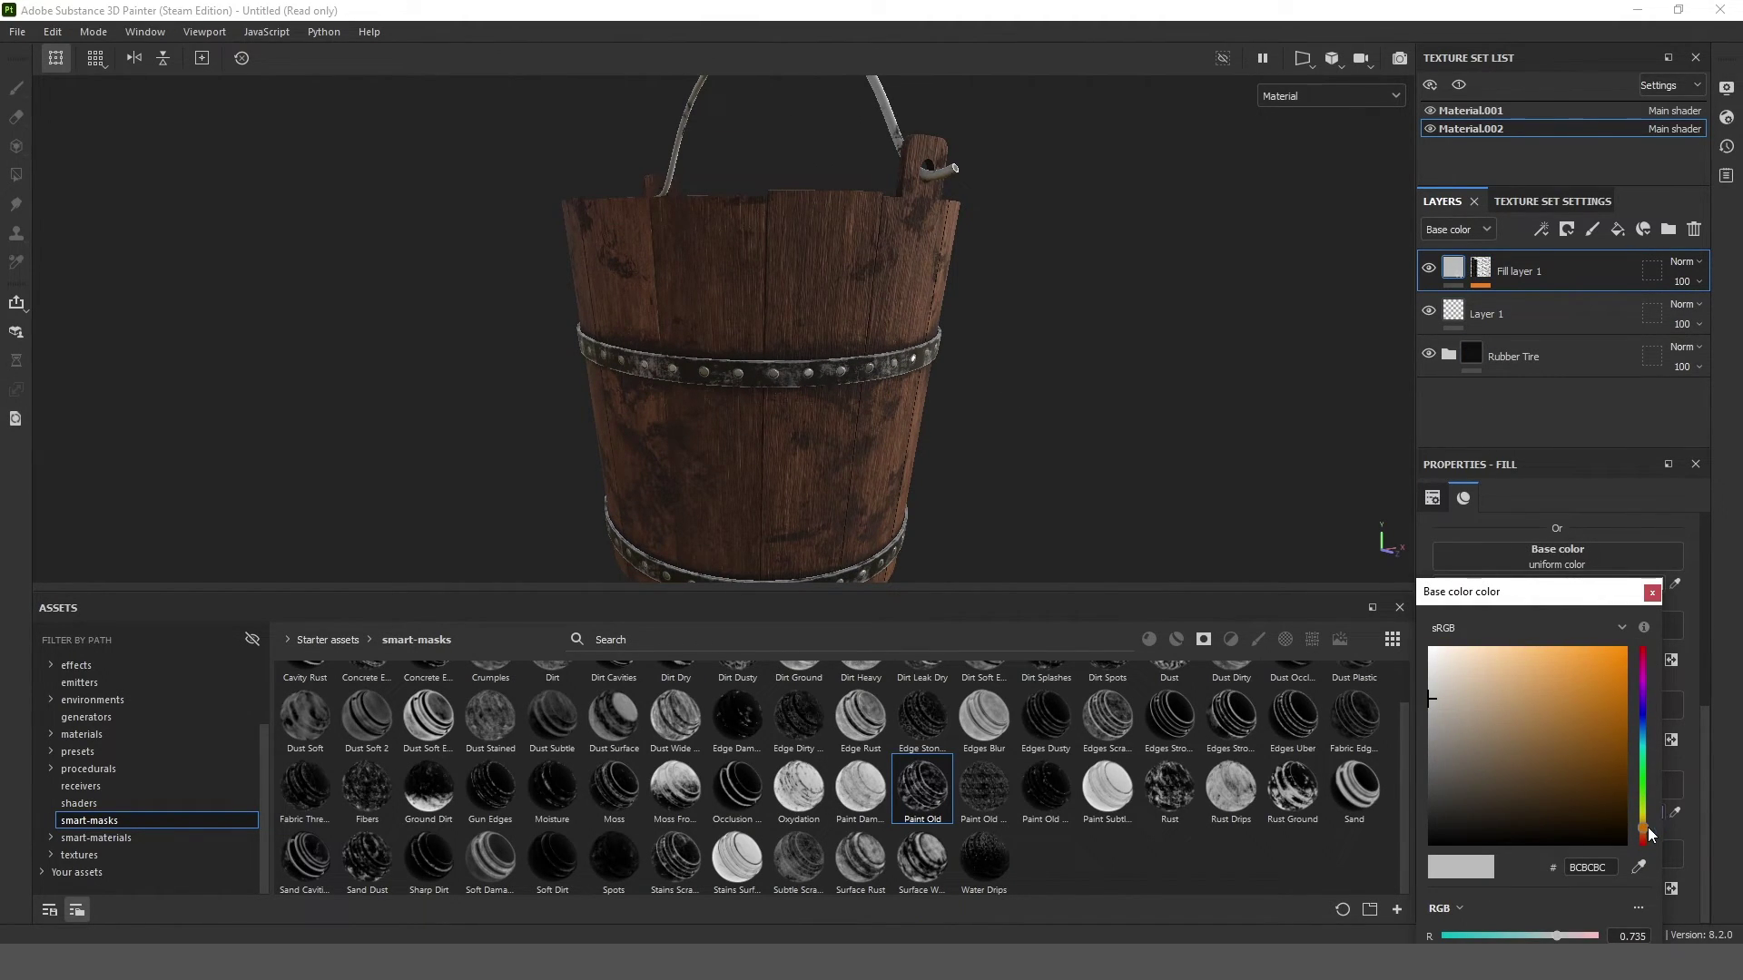
pyautogui.click(1602, 795)
pyautogui.scroll(5, 670, 284)
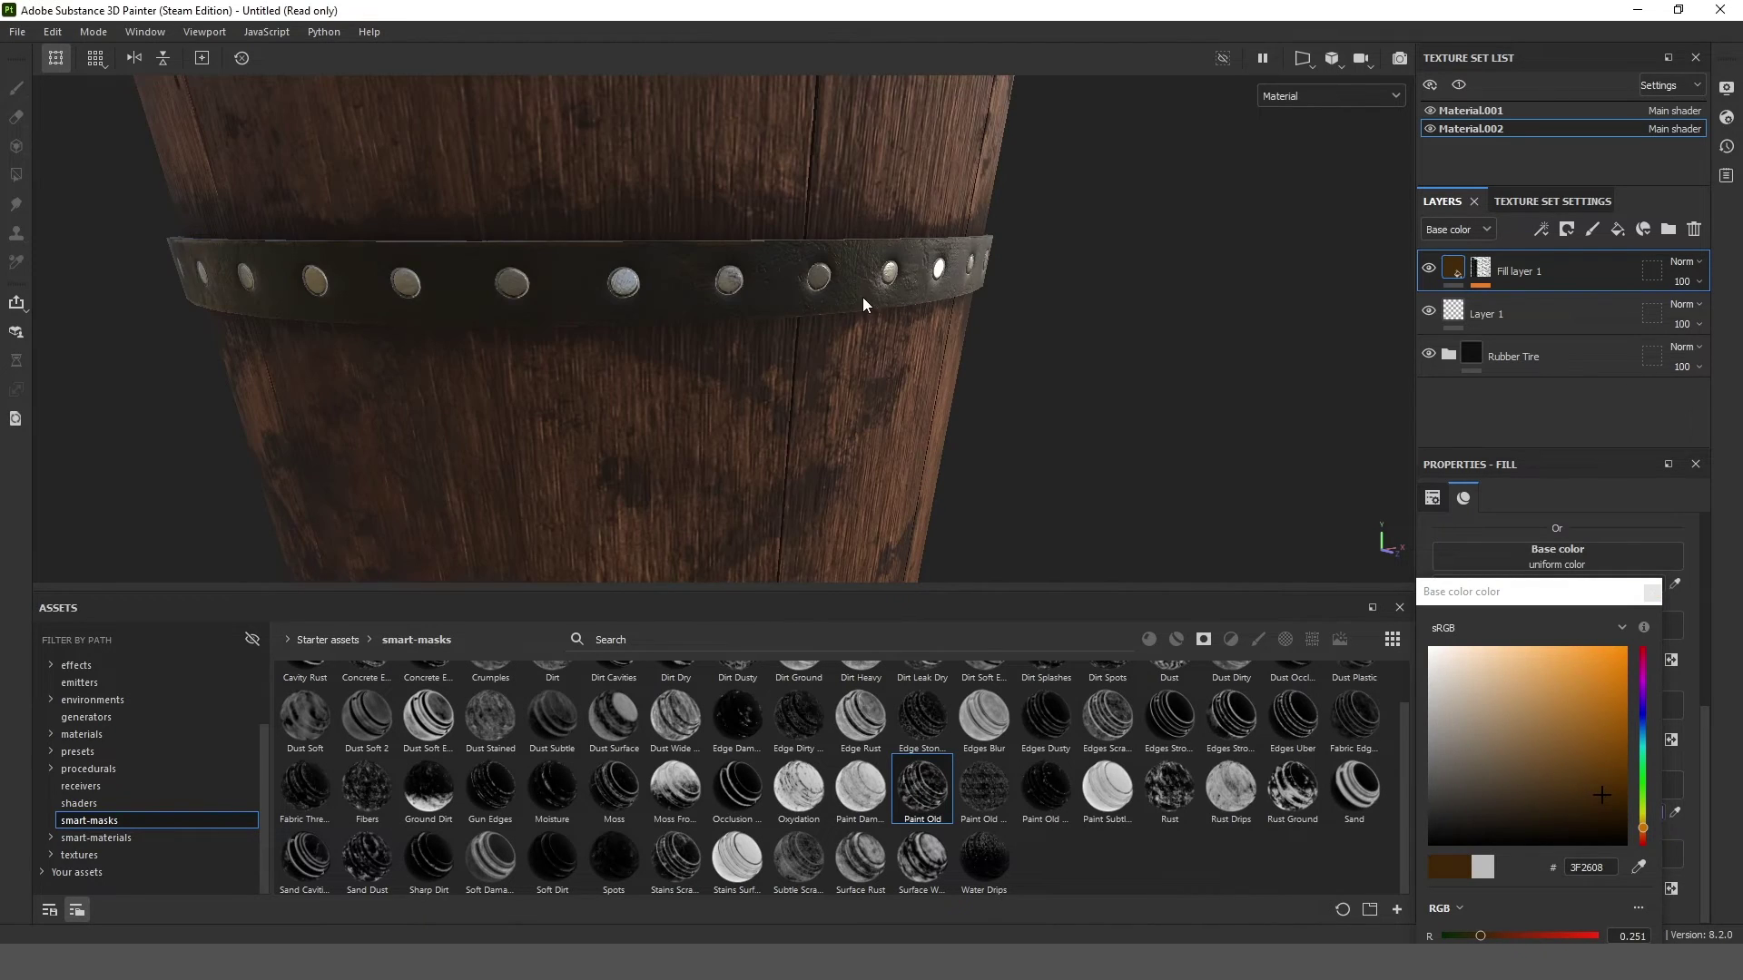
pyautogui.scroll(3, 669, 284)
pyautogui.keyDown('alt'); pyautogui.moveTo(813, 273); pyautogui.dragTo(757, 270); pyautogui.keyUp('alt')
pyautogui.click(1593, 804)
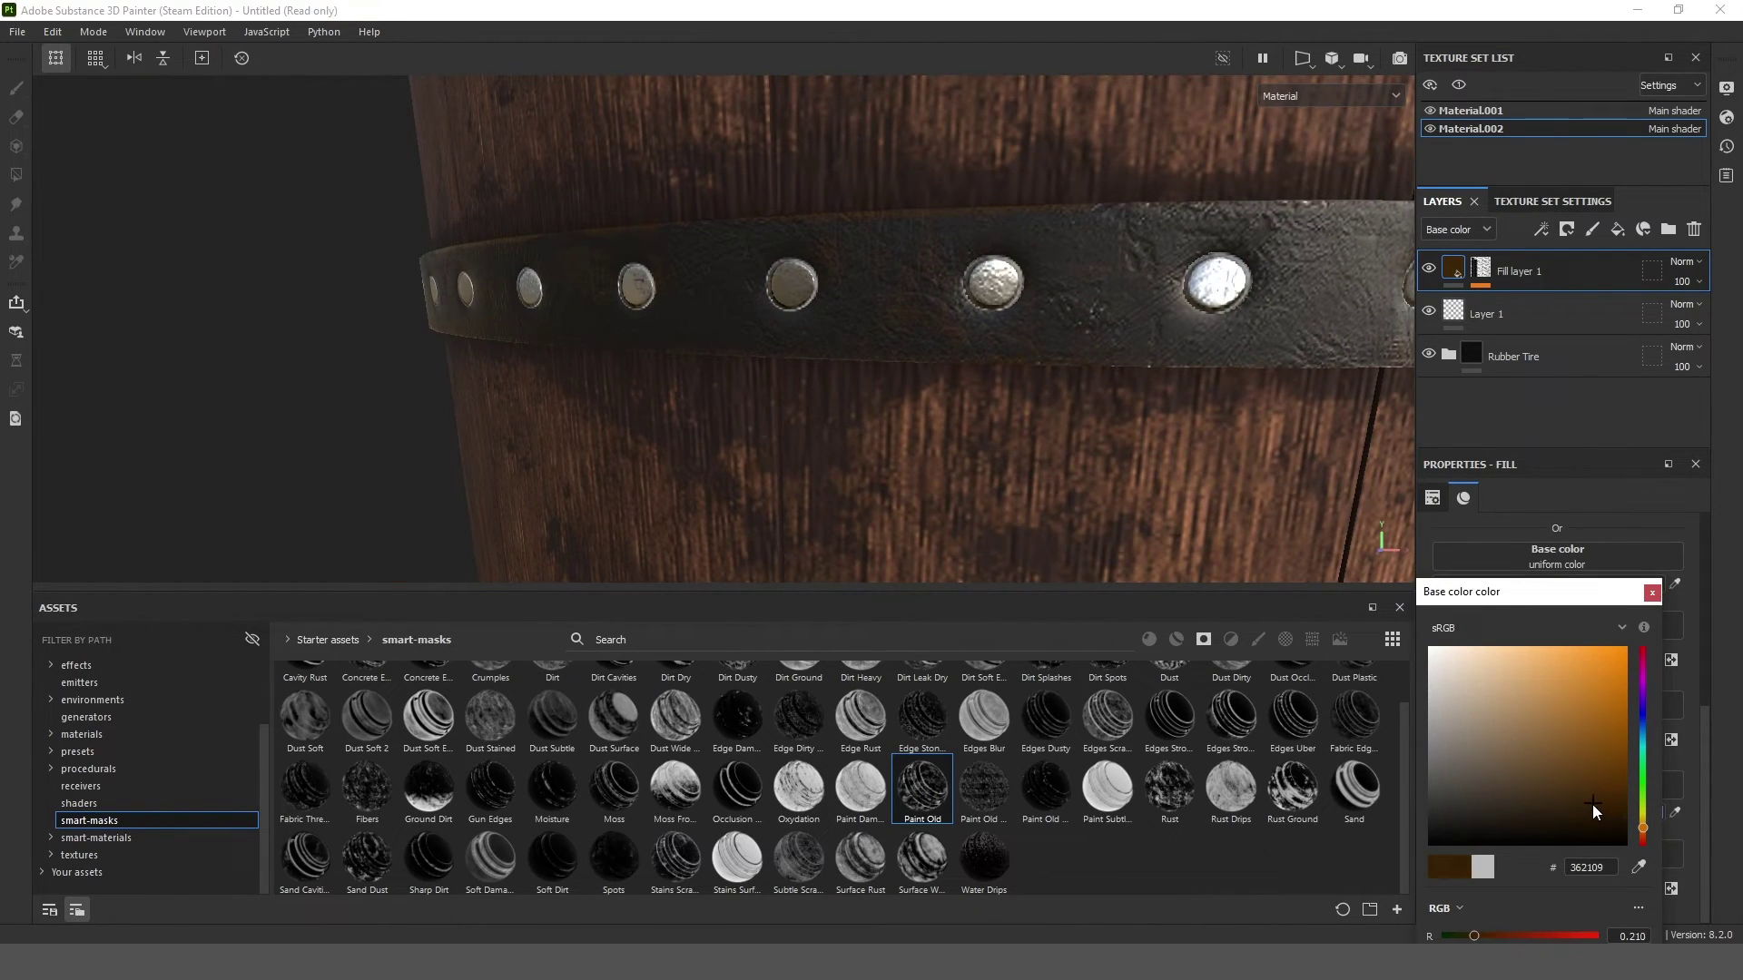
# - Set the metal fill layer's roughness to 1 and its height to -0.0820
pyautogui.click(1652, 593)
pyautogui.moveTo(1502, 747); pyautogui.dragTo(1657, 749)
pyautogui.moveTo(1543, 895); pyautogui.dragTo(1534, 895)
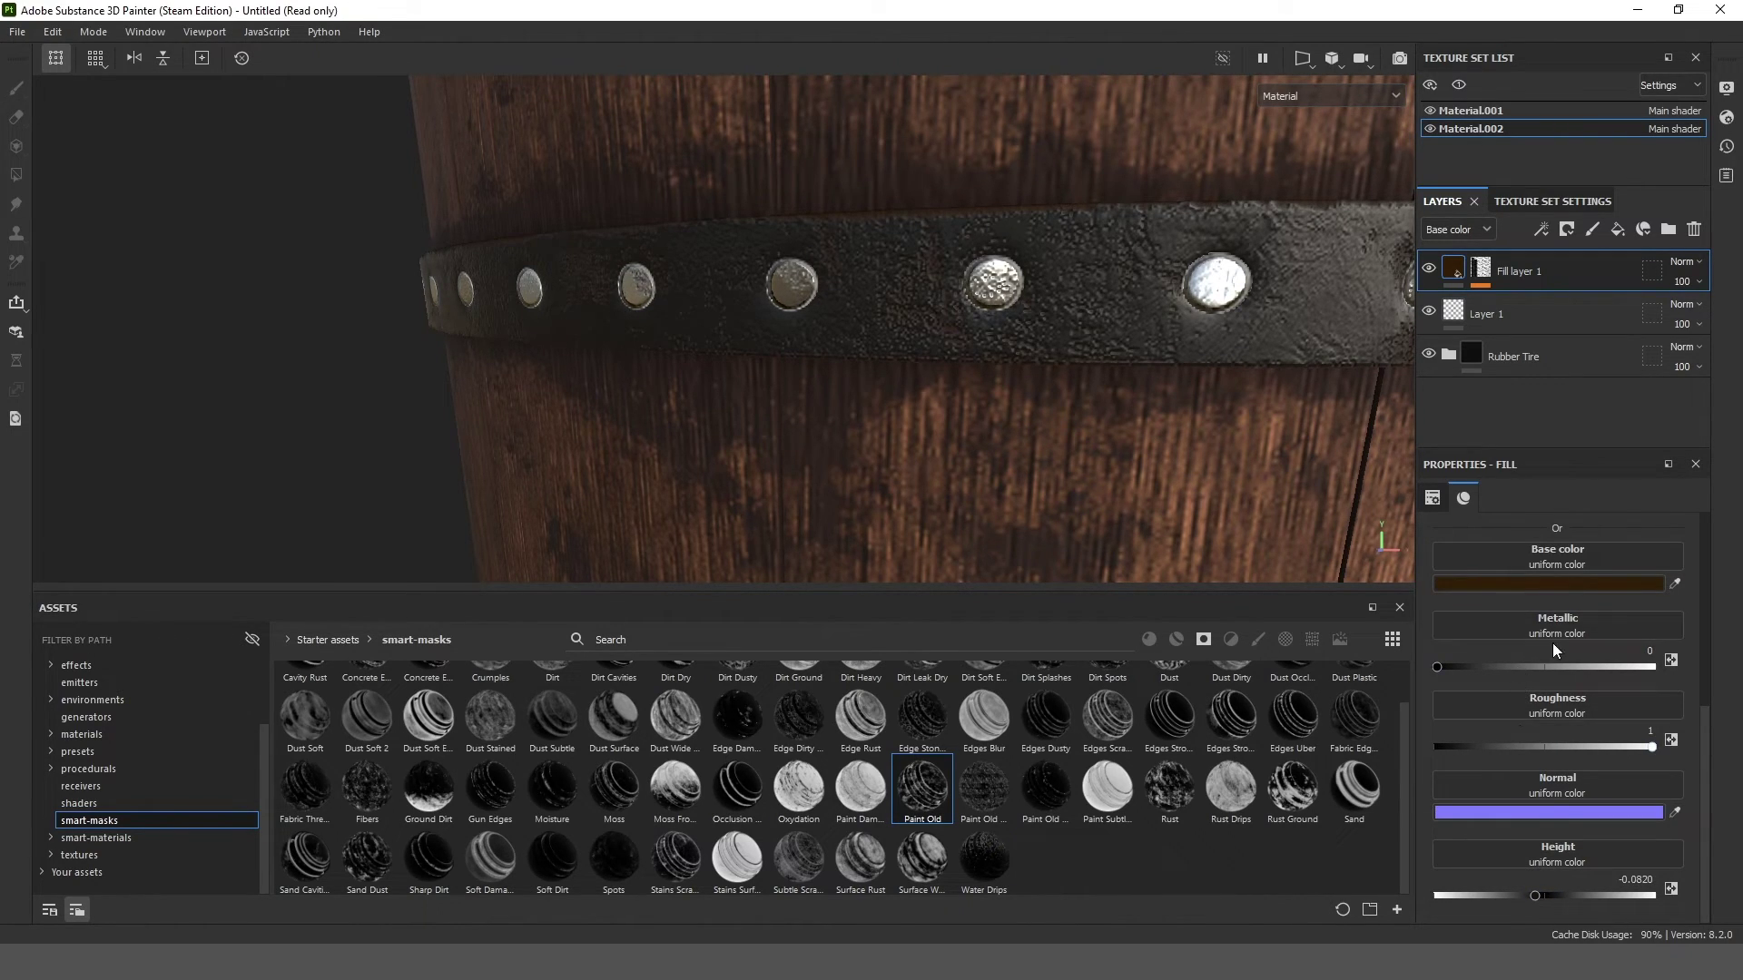
# - Adjust the metal fill layer's base color to a lighter, less saturated brown, and switch to the Material.001 texture set
pyautogui.click(1571, 586)
pyautogui.click(1605, 798)
pyautogui.moveTo(1607, 797); pyautogui.dragTo(1580, 782)
pyautogui.scroll(-10, 993, 390)
pyautogui.keyDown('alt'); pyautogui.moveTo(1139, 388); pyautogui.dragTo(1053, 392); pyautogui.keyUp('alt')
pyautogui.click(1651, 592)
pyautogui.click(1488, 110)
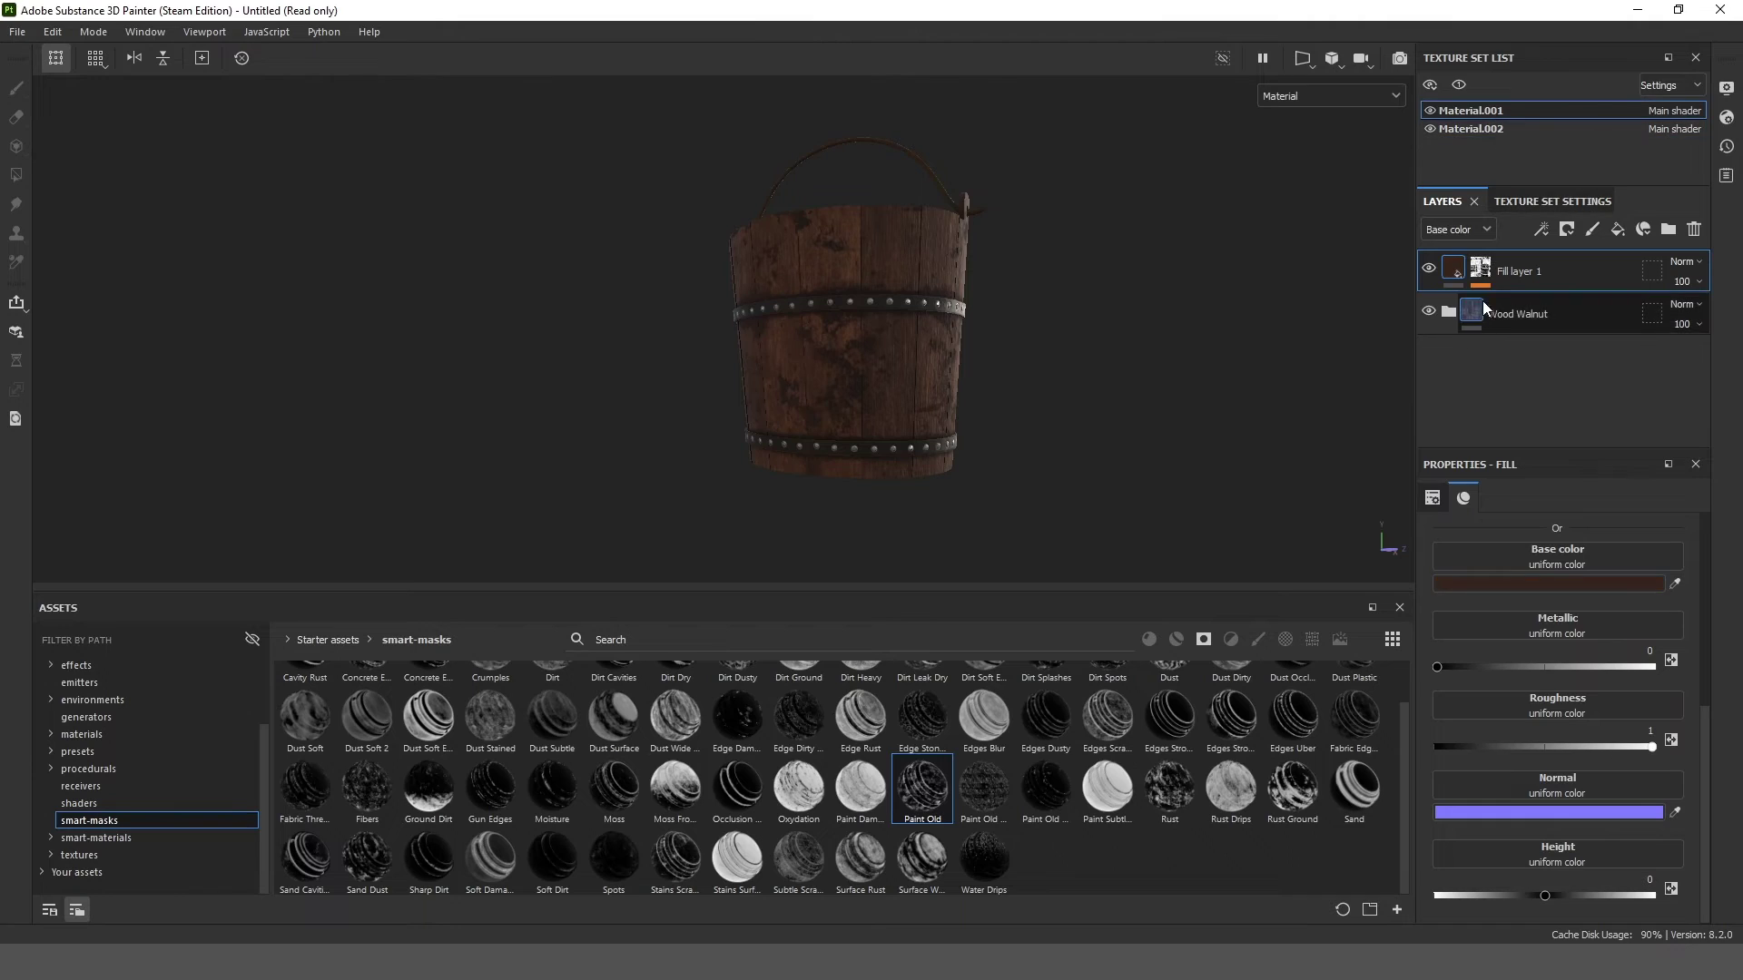
# - Try the Moss smart mask on the wood's fill layer
pyautogui.moveTo(613, 788); pyautogui.dragTo(1534, 273)
pyautogui.scroll(3, 866, 355)
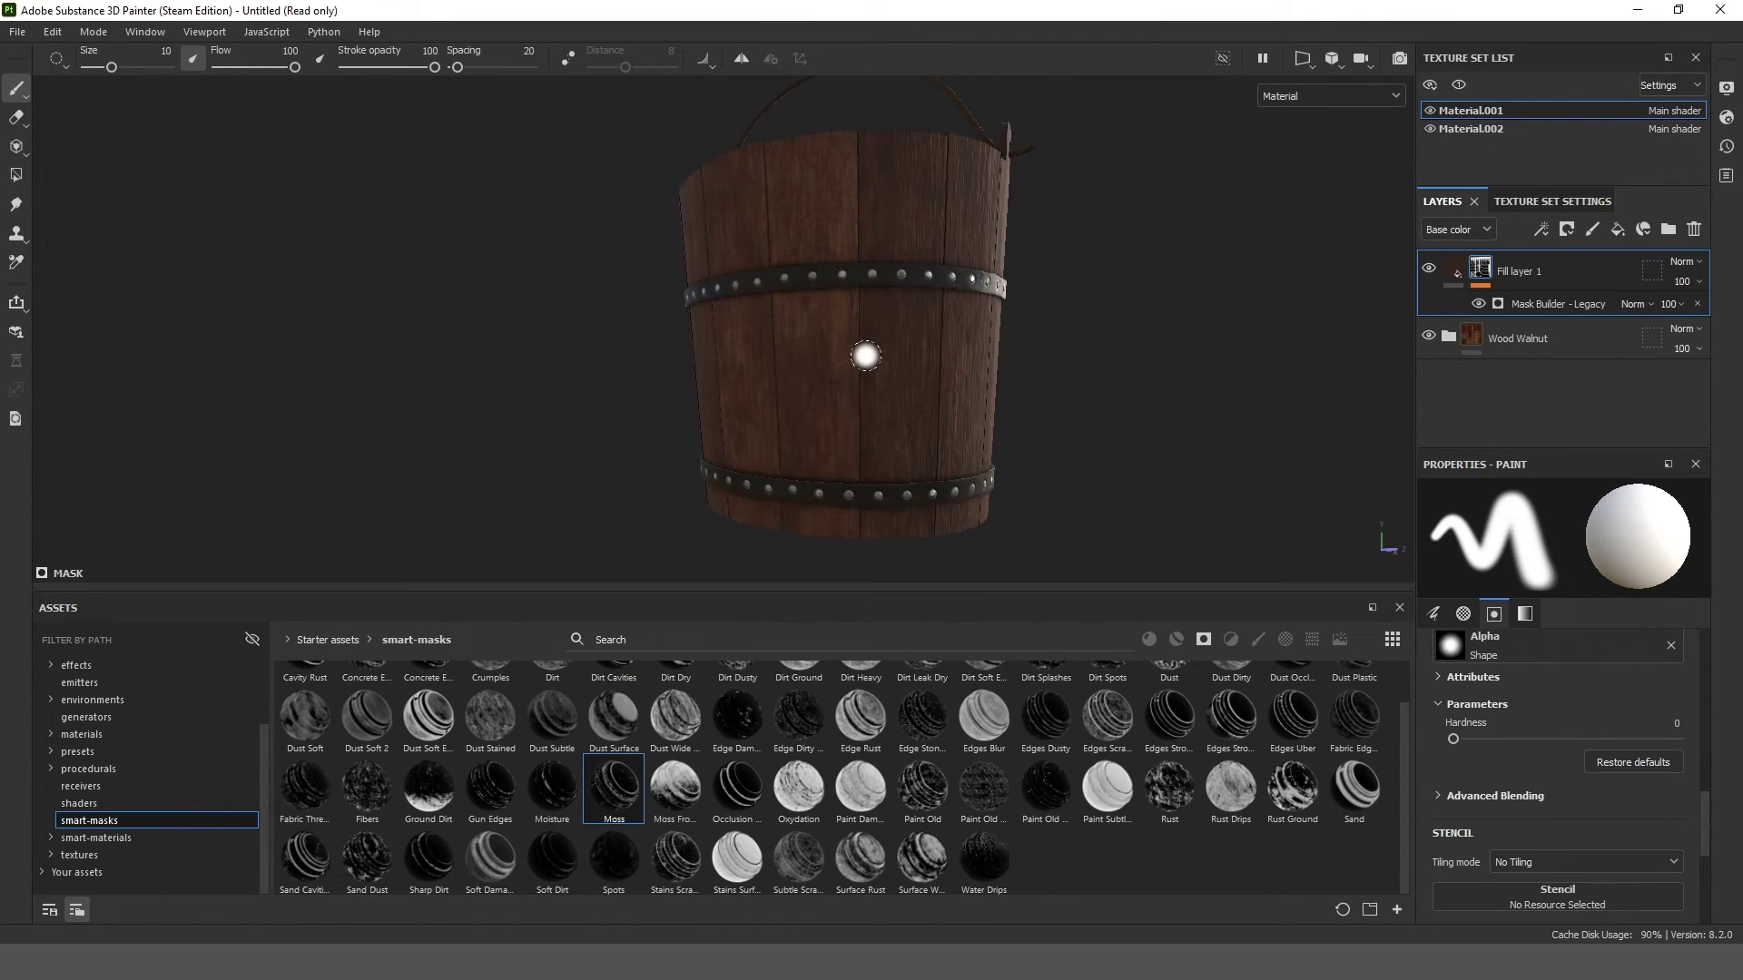
pyautogui.hotkey('ctrl', 'z')
# - Apply the Ground Dirt smart mask to the wood's fill layer
pyautogui.moveTo(680, 783); pyautogui.dragTo(750, 762)
pyautogui.moveTo(429, 786); pyautogui.dragTo(1479, 271)
pyautogui.scroll(3, 1086, 334)
# - Set the global balance of the wood fill layer's Mask Editor to 0.83 and inspect the bucket from several angles
pyautogui.click(1543, 305)
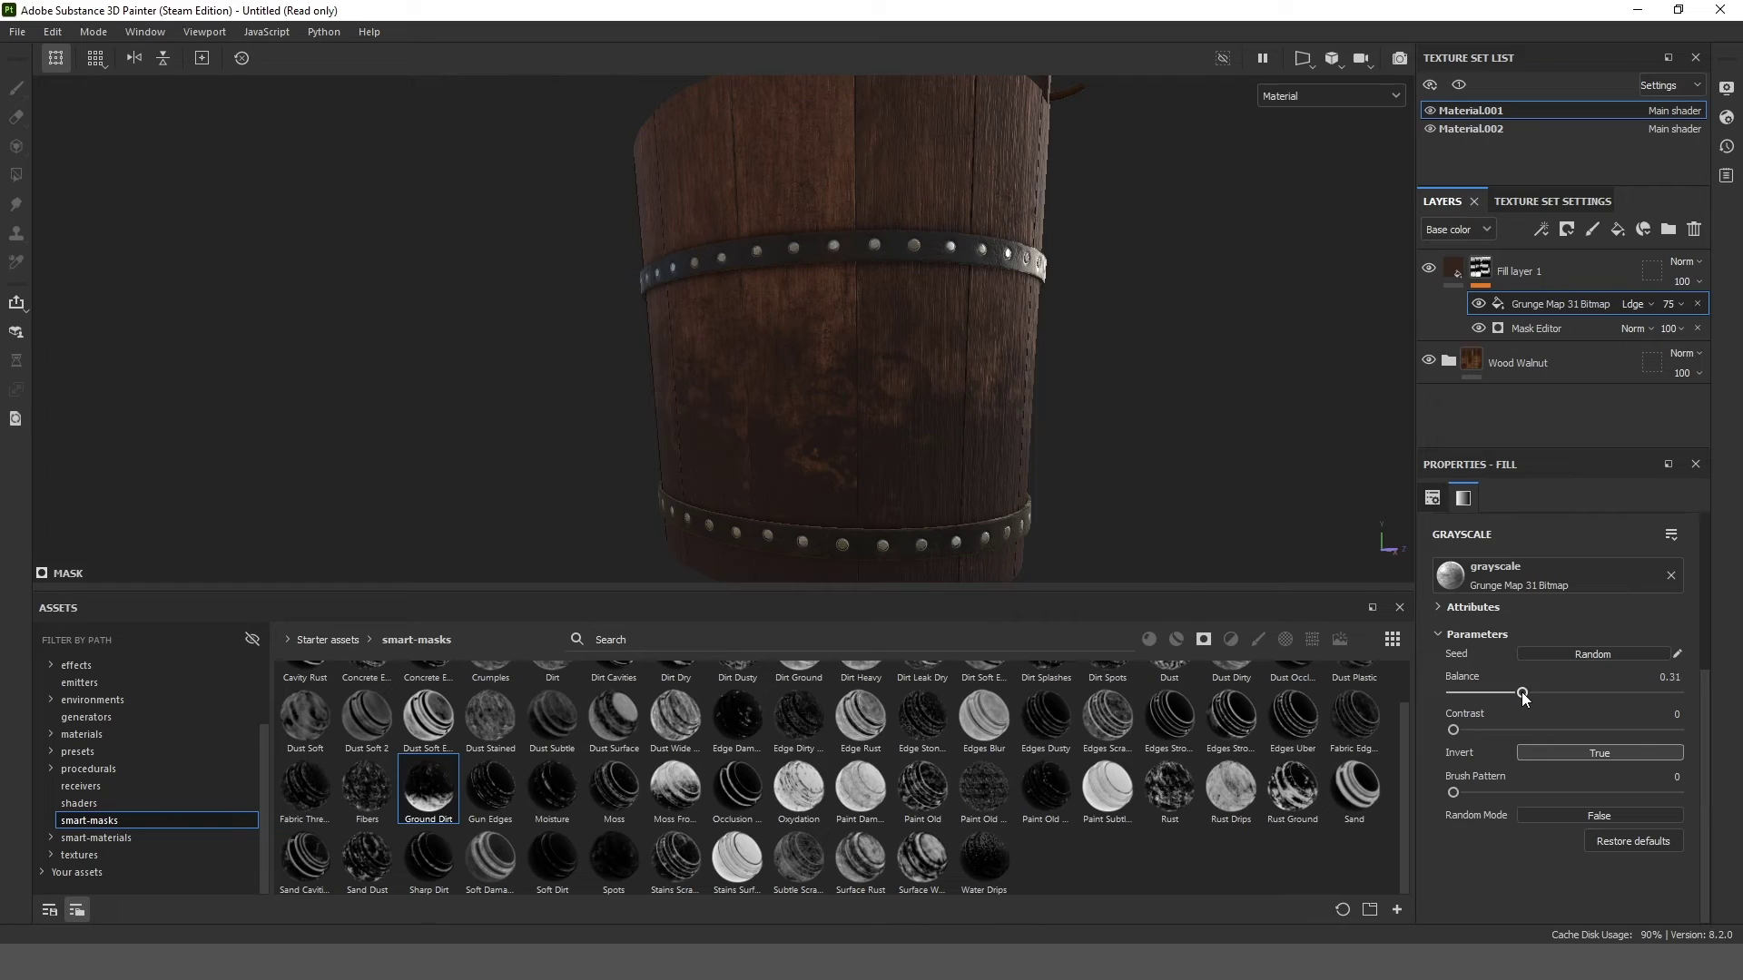
pyautogui.click(1540, 332)
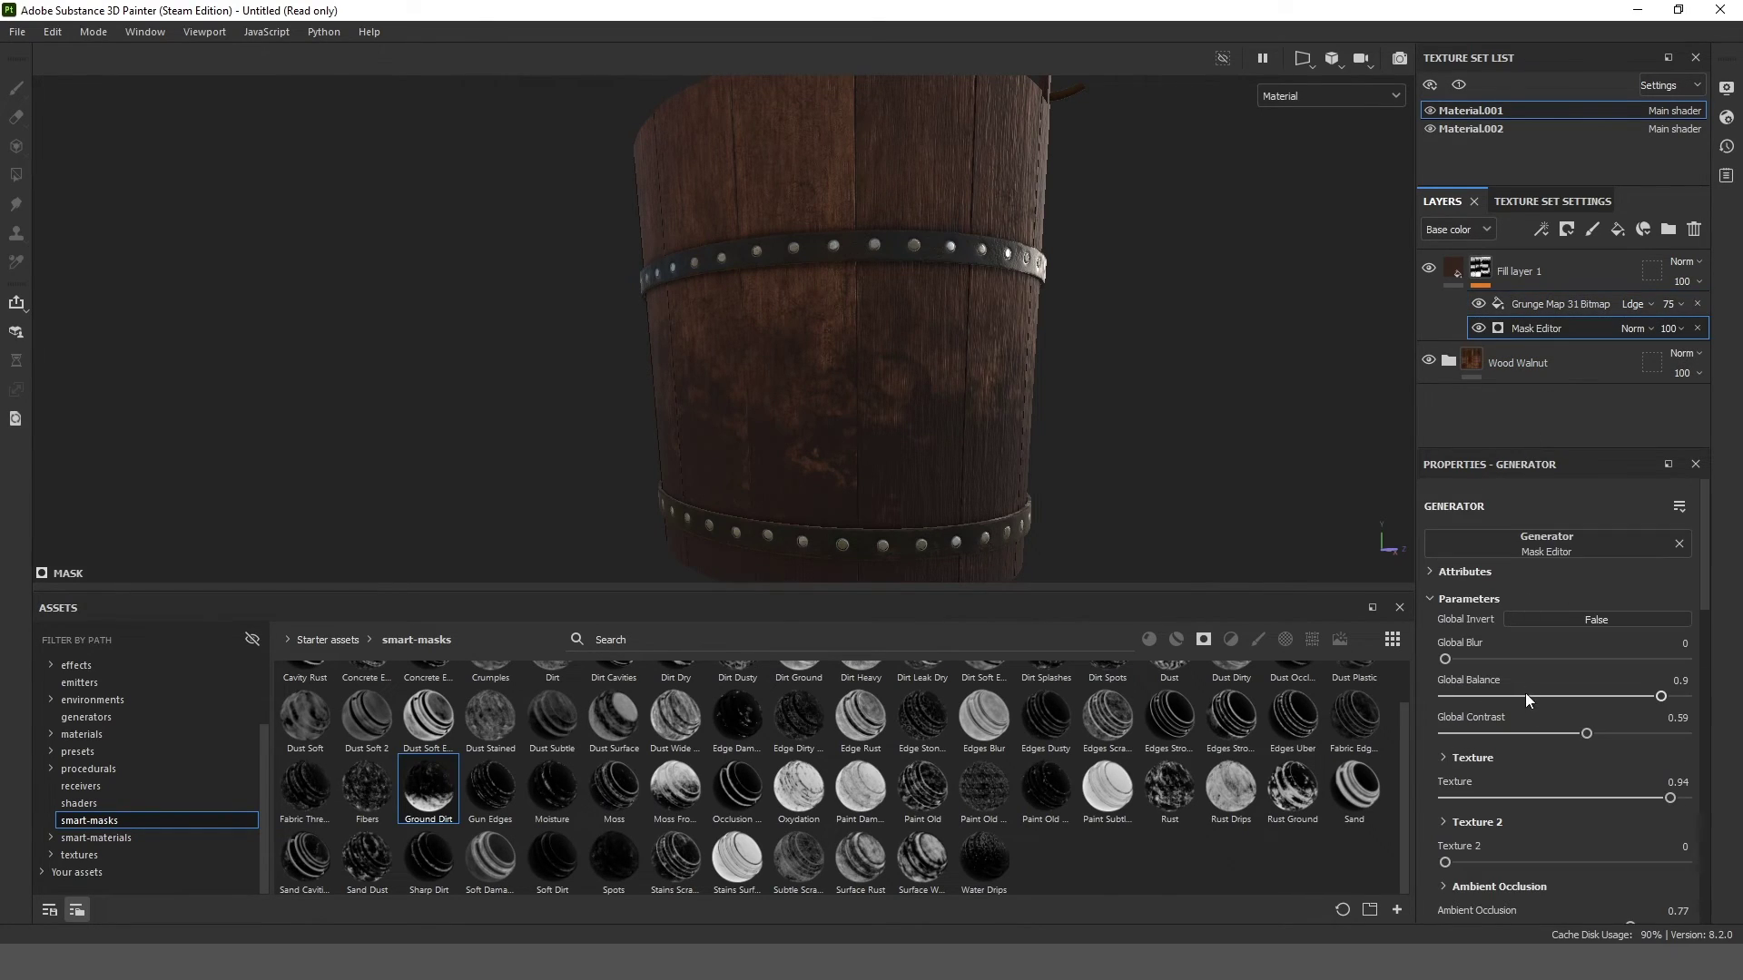
pyautogui.moveTo(1630, 696)
pyautogui.mouseDown()
pyautogui.moveTo(1598, 697)
pyautogui.moveTo(1645, 696)
pyautogui.mouseUp()
pyautogui.scroll(-3, 934, 326)
pyautogui.keyDown('alt'); pyautogui.moveTo(933, 327); pyautogui.dragTo(984, 363); pyautogui.keyUp('alt')
pyautogui.keyDown('alt'); pyautogui.moveTo(988, 217); pyautogui.dragTo(1000, 335, button='middle'); pyautogui.keyUp('alt')
pyautogui.scroll(3, 1000, 335)
pyautogui.keyDown('alt'); pyautogui.moveTo(999, 335); pyautogui.dragTo(922, 214); pyautogui.keyUp('alt')
pyautogui.keyDown('alt'); pyautogui.moveTo(922, 214); pyautogui.dragTo(962, 345, button='middle'); pyautogui.keyUp('alt')
pyautogui.keyDown('alt'); pyautogui.moveTo(963, 345); pyautogui.dragTo(1015, 332); pyautogui.keyUp('alt')
pyautogui.scroll(-6, 1015, 332)
# - Export the textures of Material.001 and Material.002 to D:/old wooden bucket/oldwoodenbucket
pyautogui.click(17, 31)
pyautogui.click(99, 279)
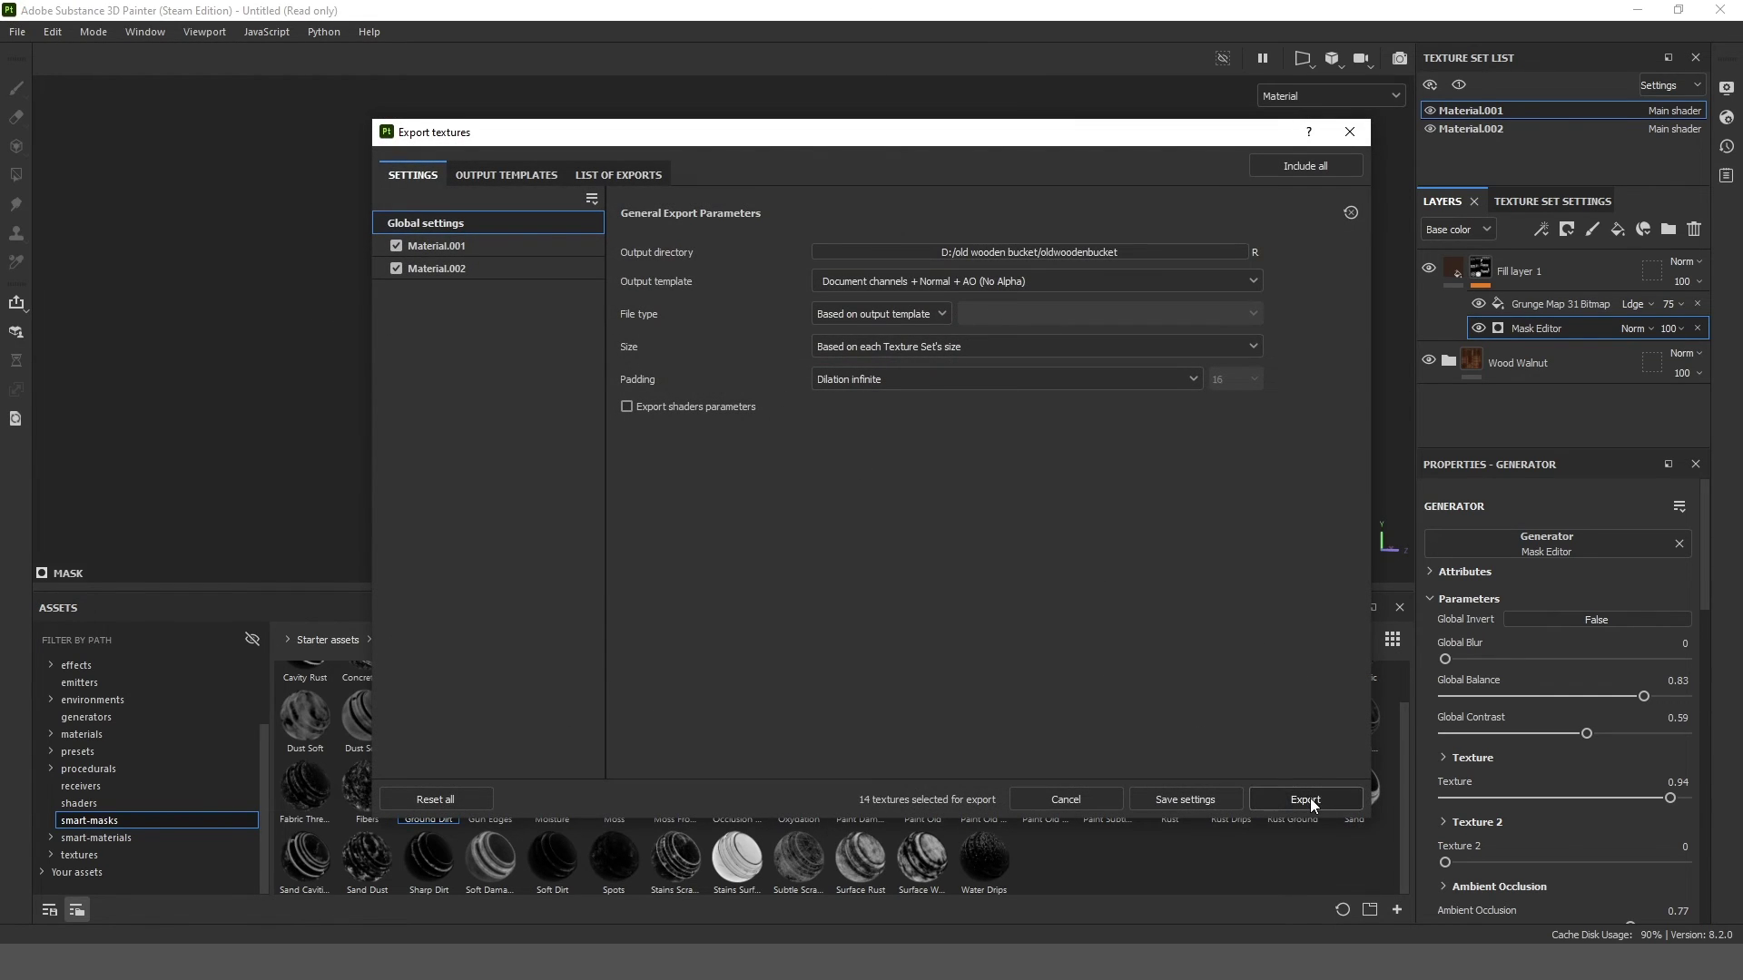
pyautogui.click(1310, 798)
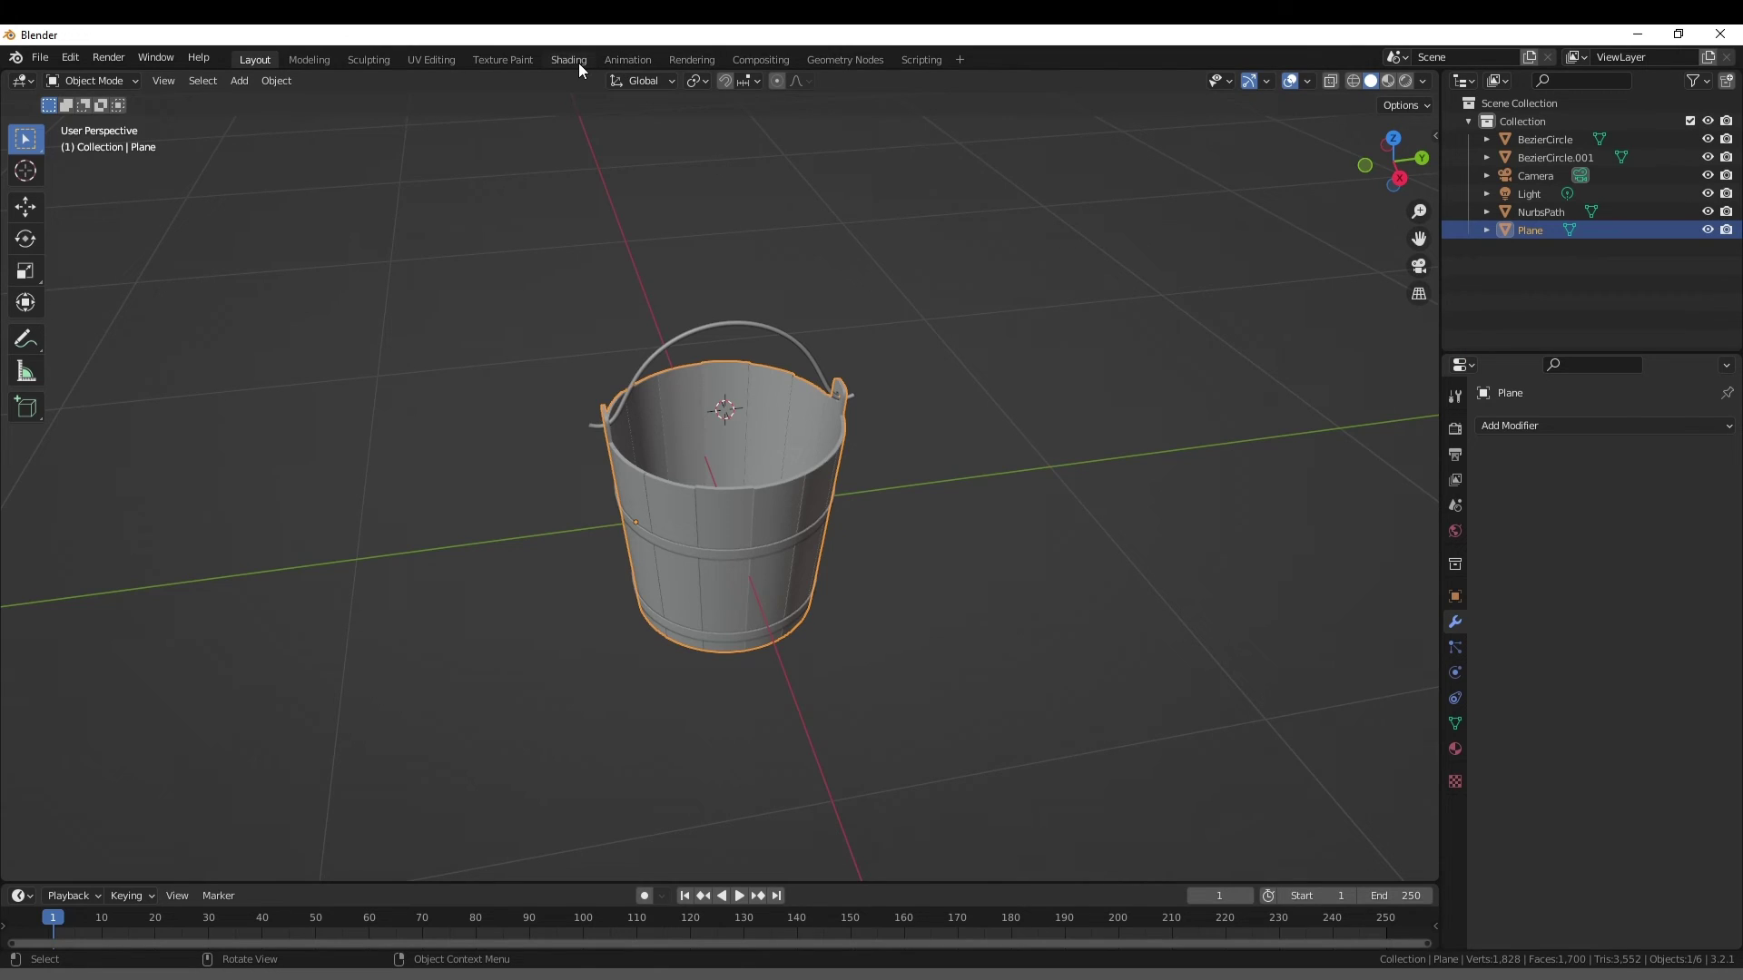
# - Switch to Blender's Shading workspace and load the exported Material.001 textures with the Principled texture setup
pyautogui.click(570, 60)
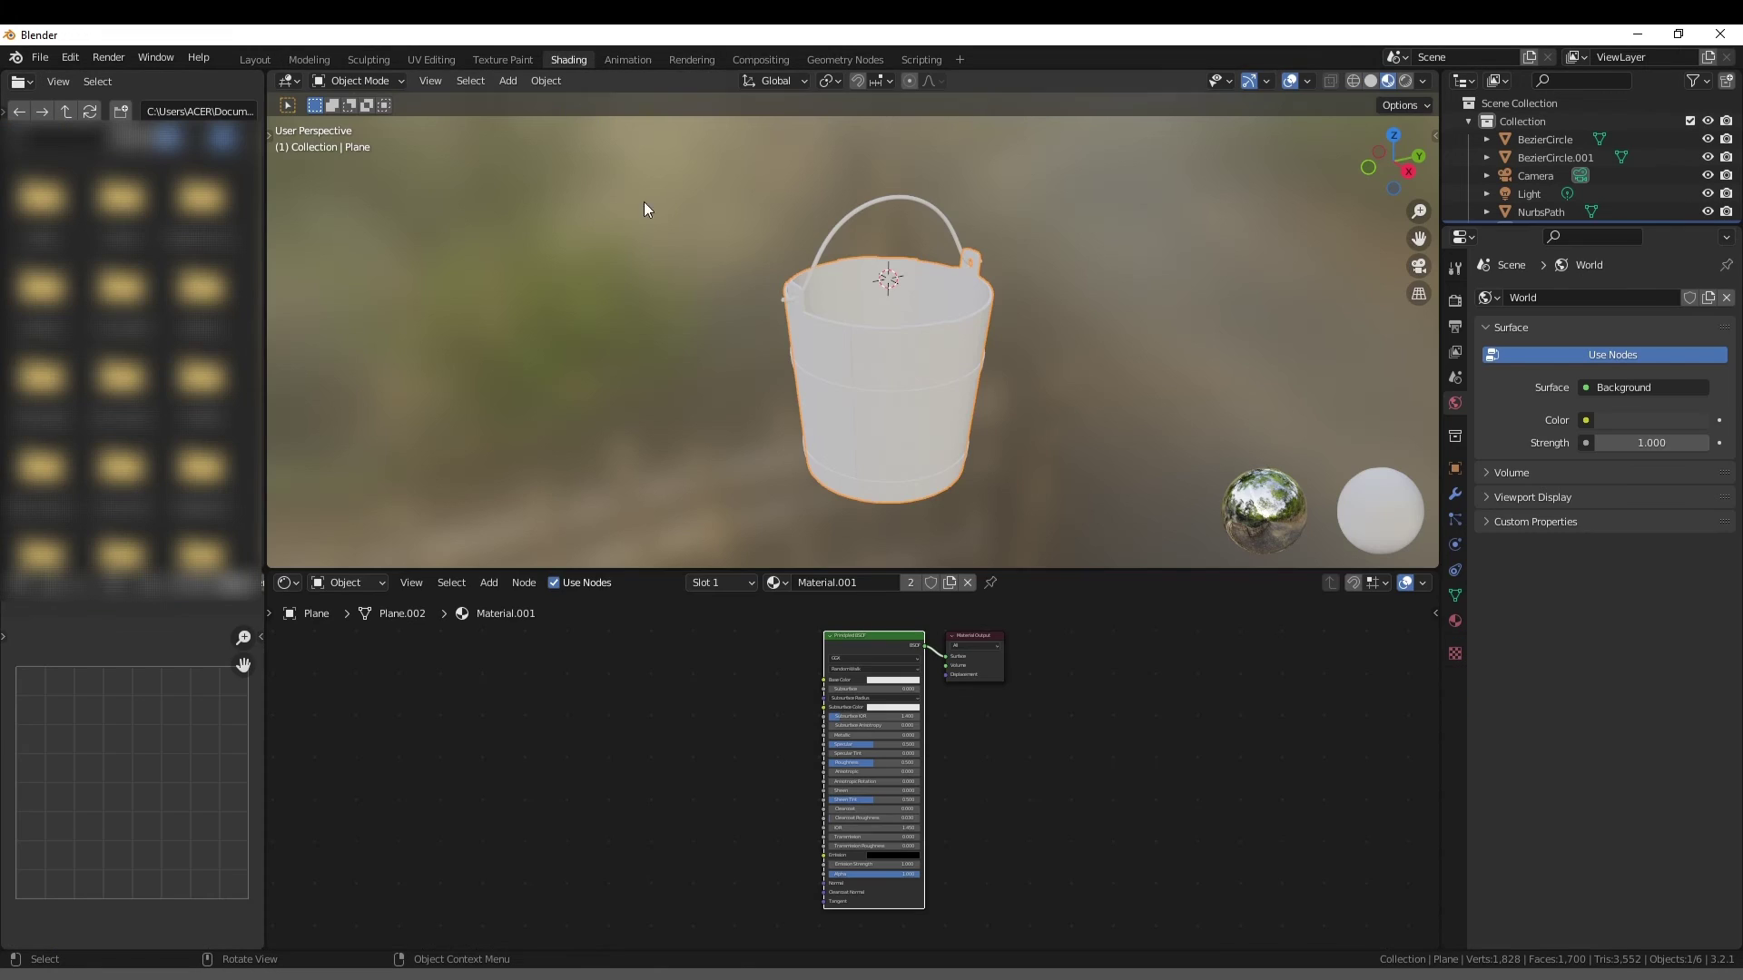
pyautogui.click(1455, 621)
pyautogui.hotkey('ctrl', 'shift', 't')
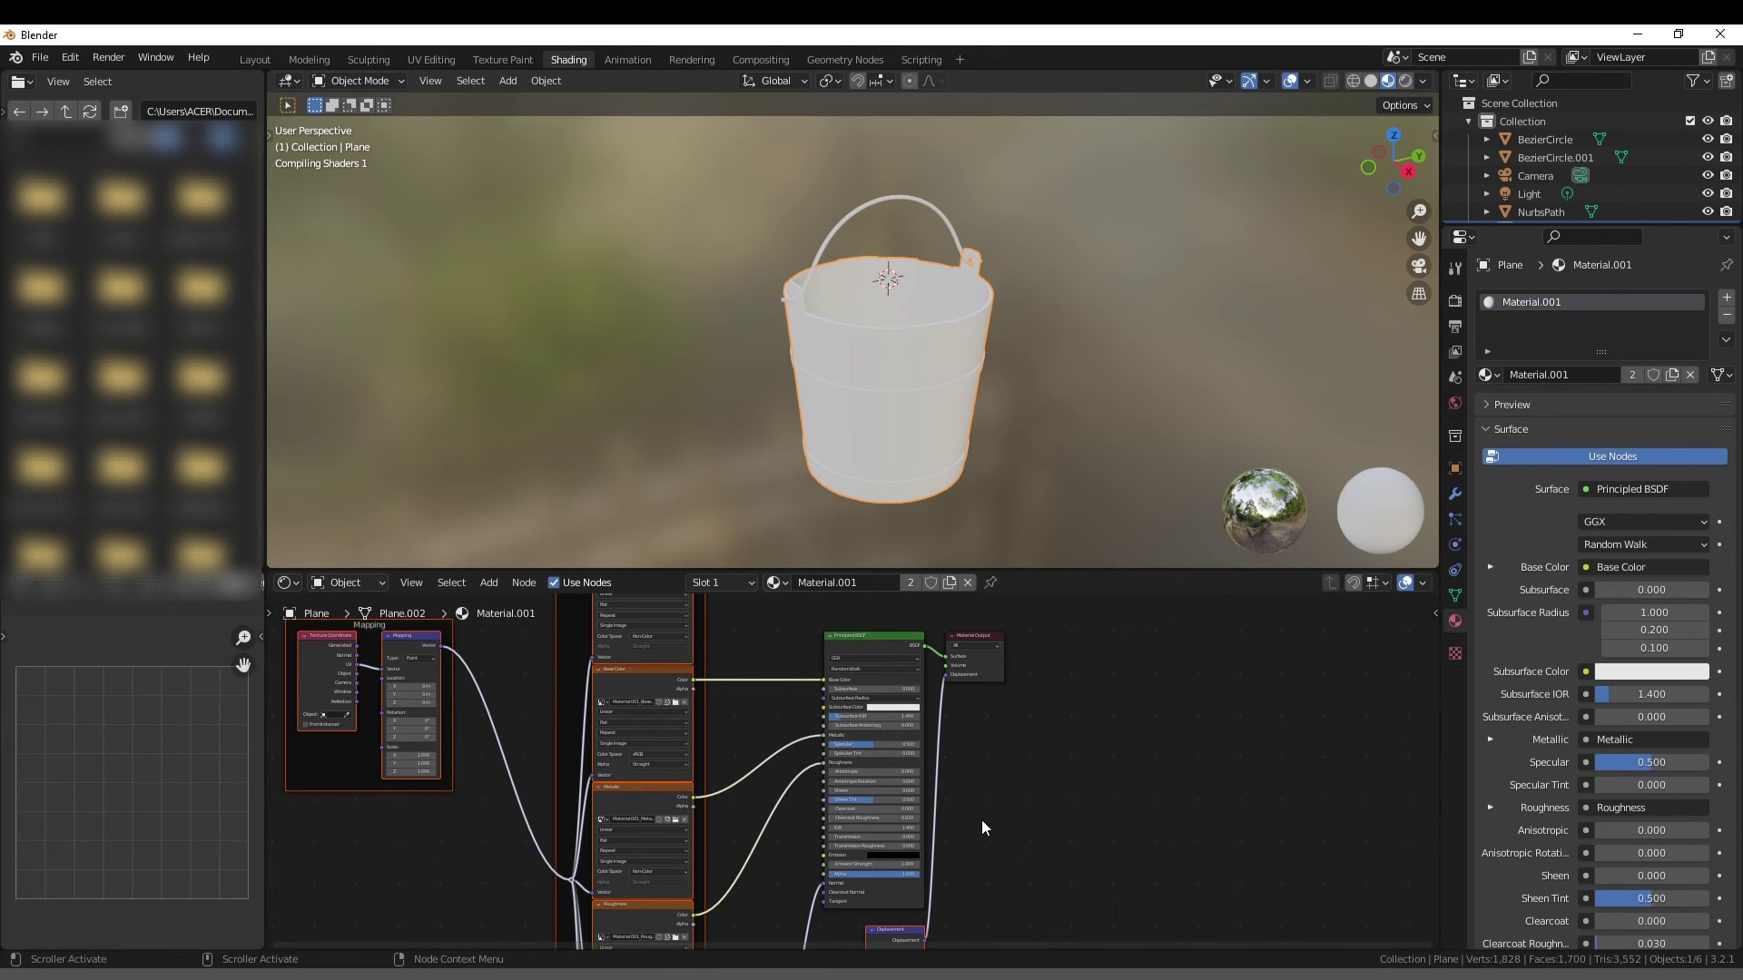
# - Set the Displacement node's scale to 0.01 in Material.001
pyautogui.scroll(-2, 982, 820)
pyautogui.scroll(-2, 997, 816)
pyautogui.moveTo(997, 811); pyautogui.dragTo(1013, 708, button='middle')
pyautogui.scroll(4, 908, 781)
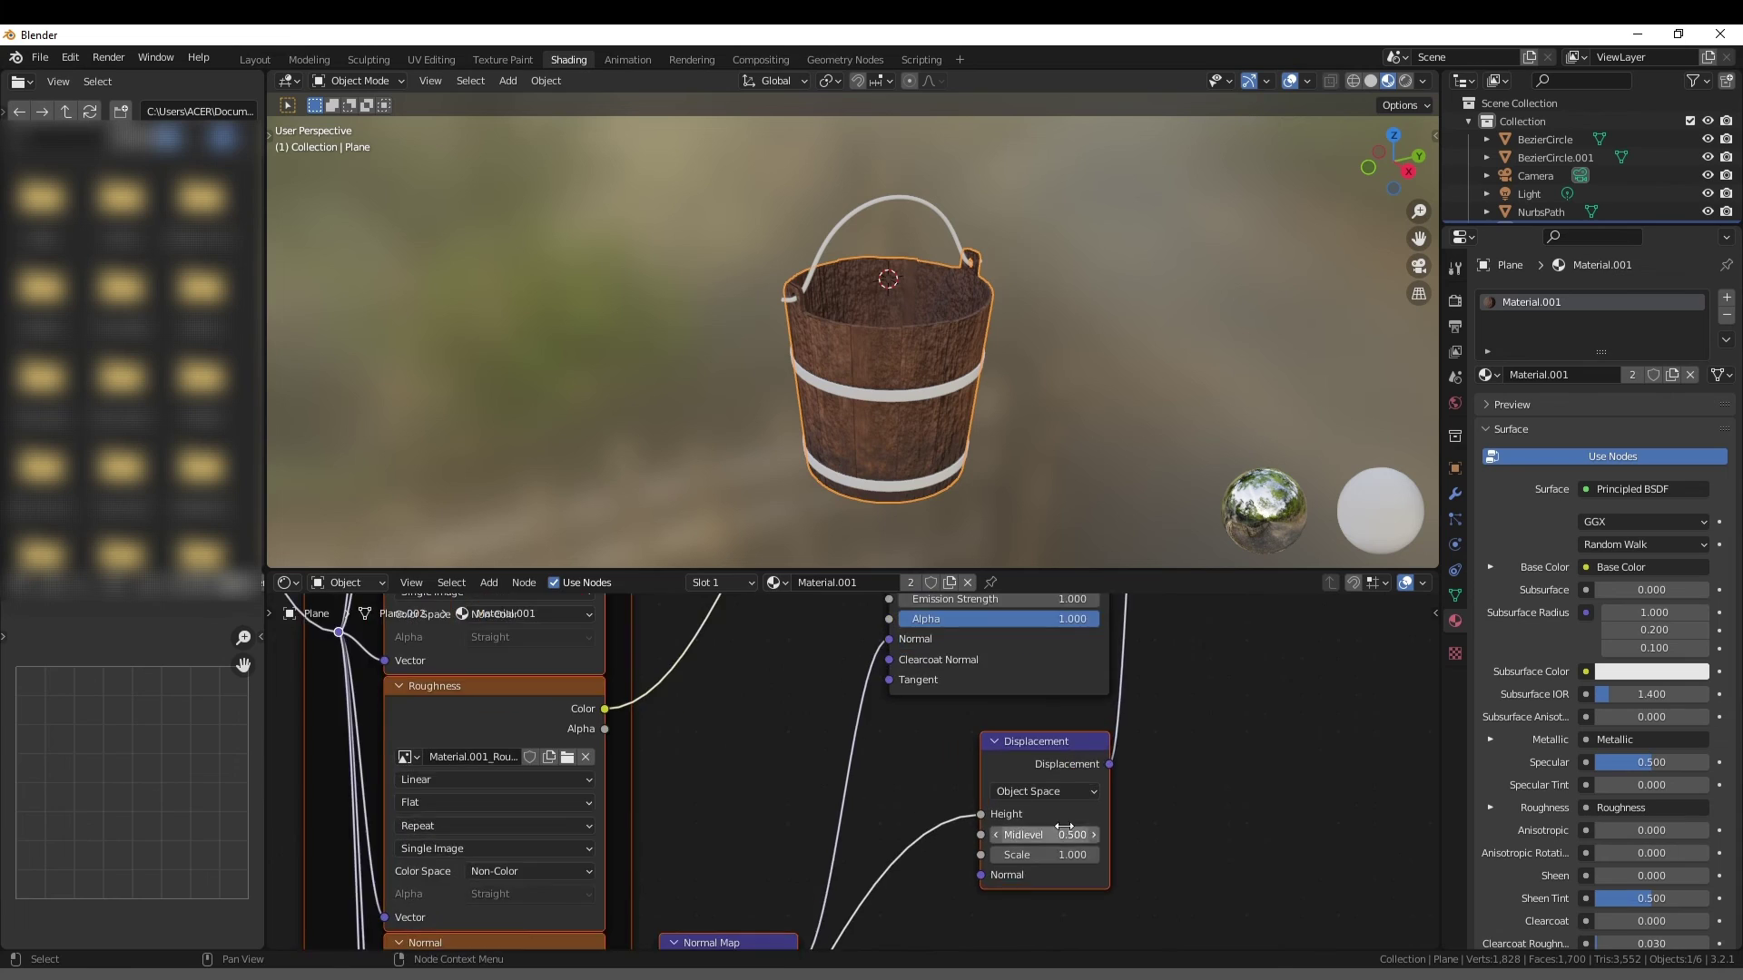
pyautogui.moveTo(1089, 840); pyautogui.dragTo(888, 780, button='middle')
pyautogui.scroll(2, 888, 780)
pyautogui.click(848, 782)
pyautogui.write('0.01')
pyautogui.press('Return')
pyautogui.scroll(3, 912, 452)
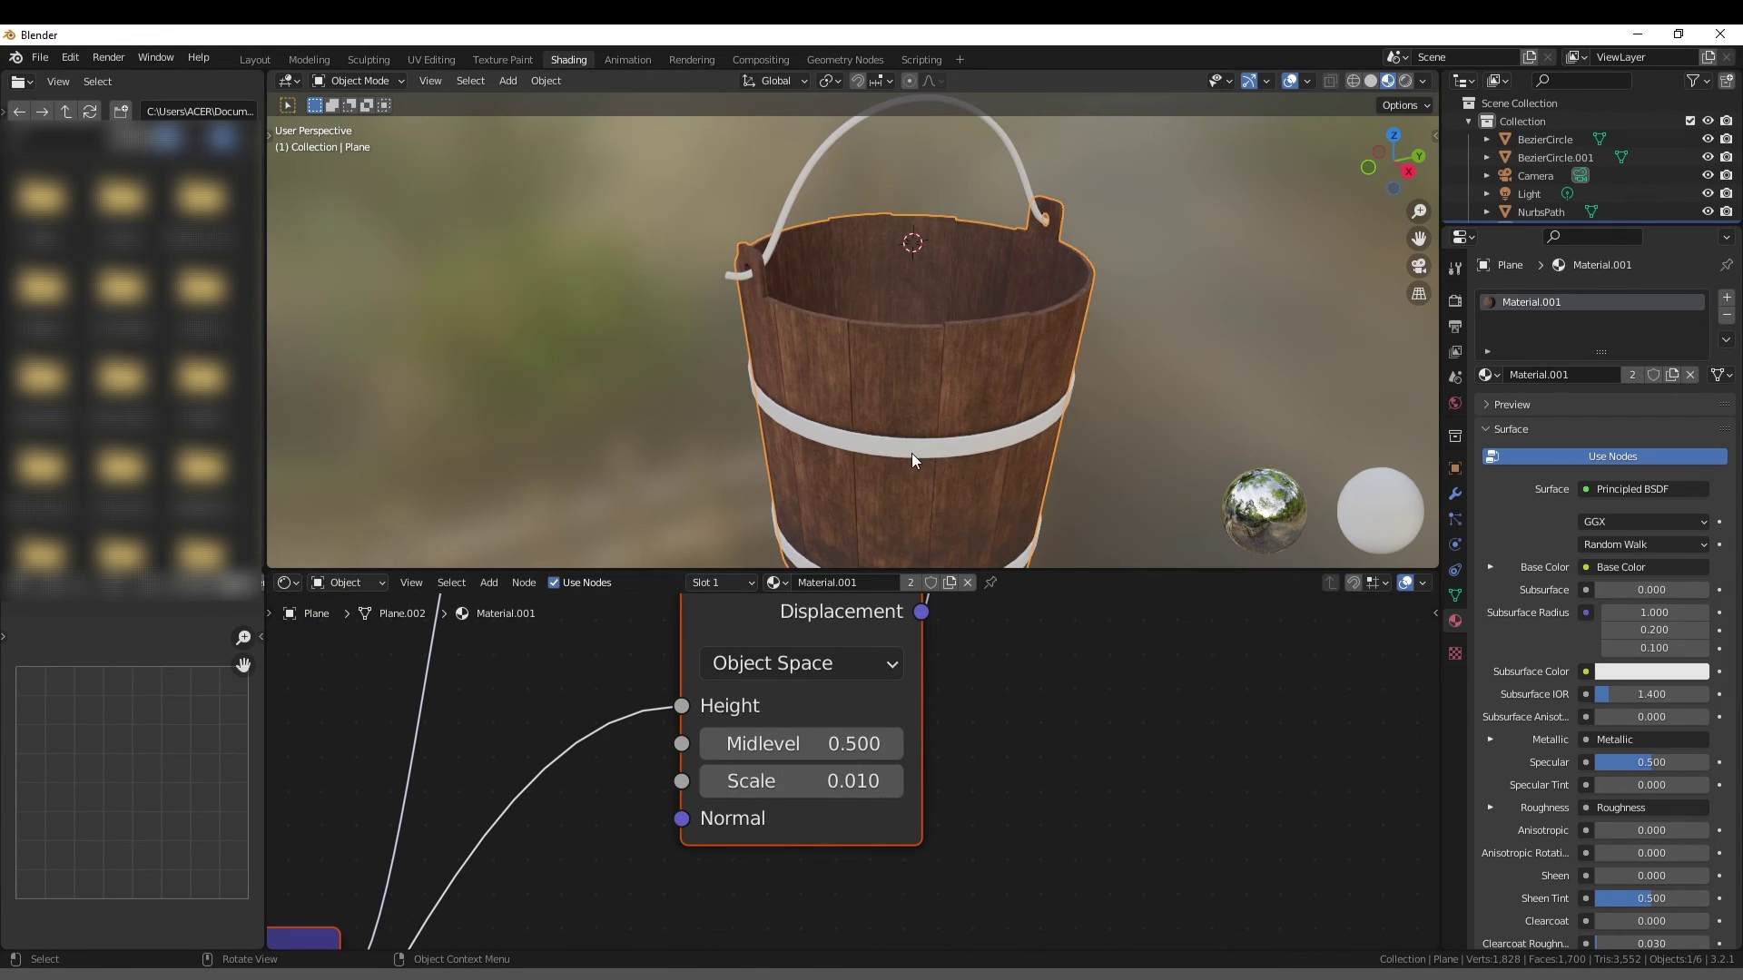
# - Load the exported Material.002 textures onto the hoops with the Principled texture setup and set the displacement scale to 0.01
pyautogui.click(912, 453)
pyautogui.scroll(-4, 883, 684)
pyautogui.hotkey('ctrl', 'shift', 't')
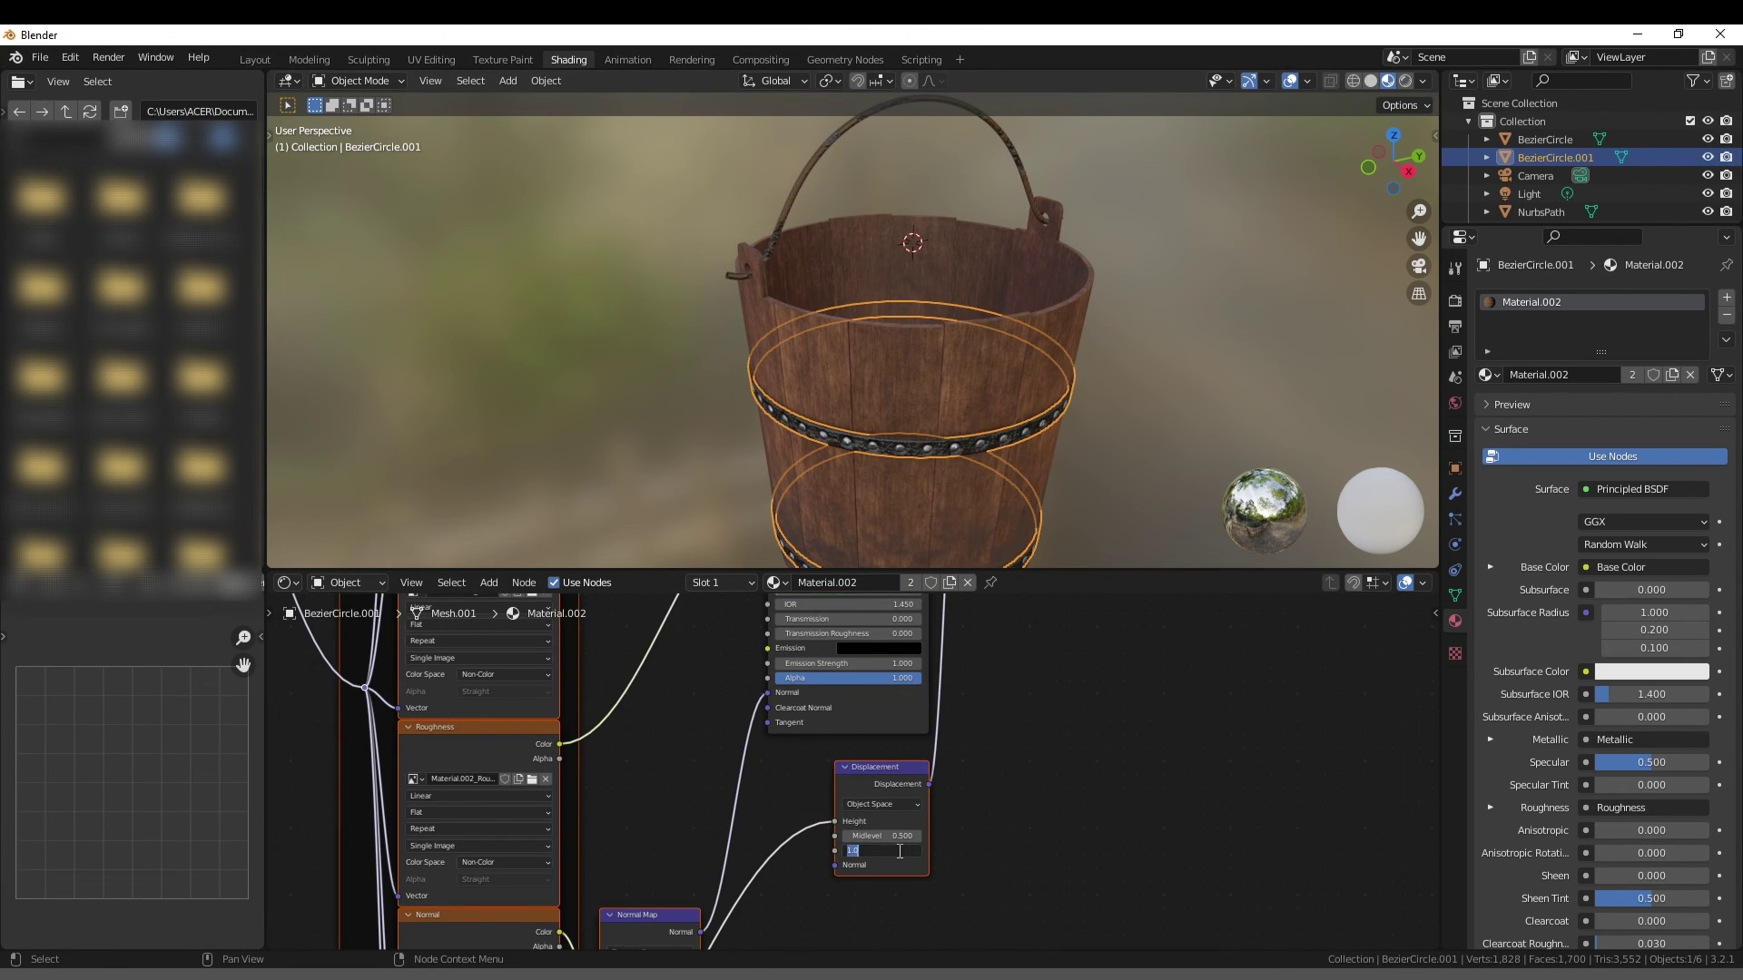
pyautogui.write('0.01')
pyautogui.press('Return')
# - Return to the Layout workspace
pyautogui.scroll(-3, 911, 382)
pyautogui.moveTo(911, 381); pyautogui.dragTo(894, 349, button='middle')
pyautogui.click(261, 60)
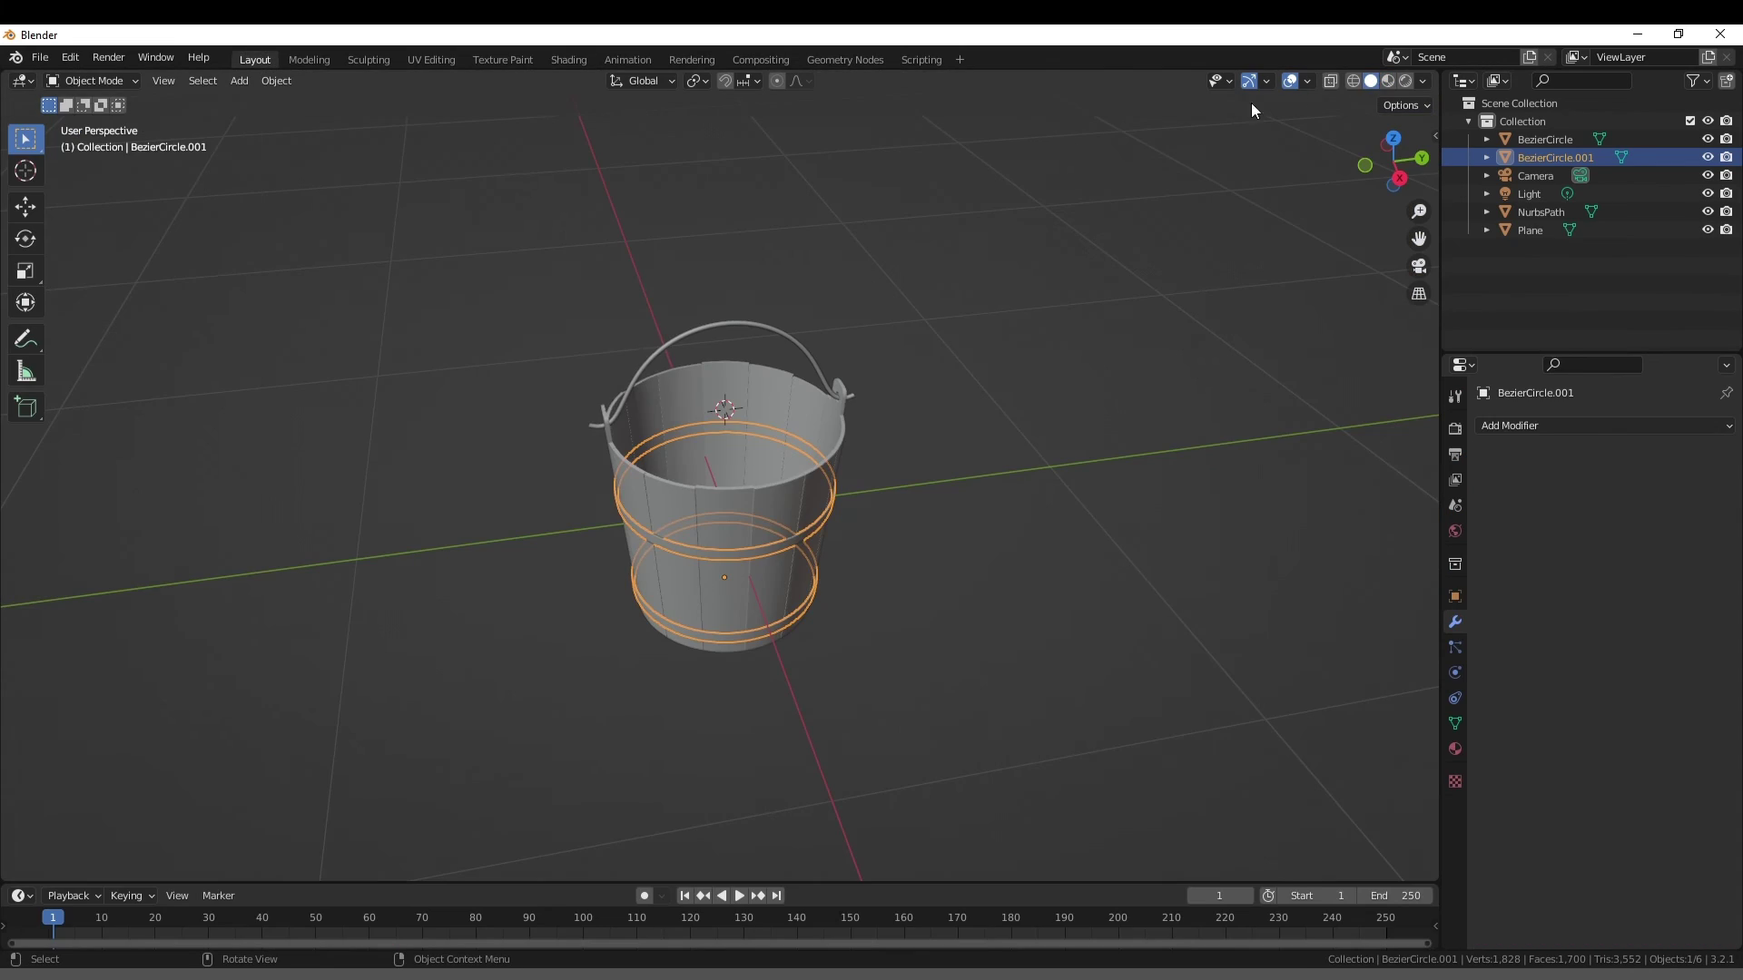
# - Display the textured bucket in Material Preview shading and view it from the side
pyautogui.click(1388, 81)
pyautogui.moveTo(900, 574); pyautogui.dragTo(828, 506, button='middle')
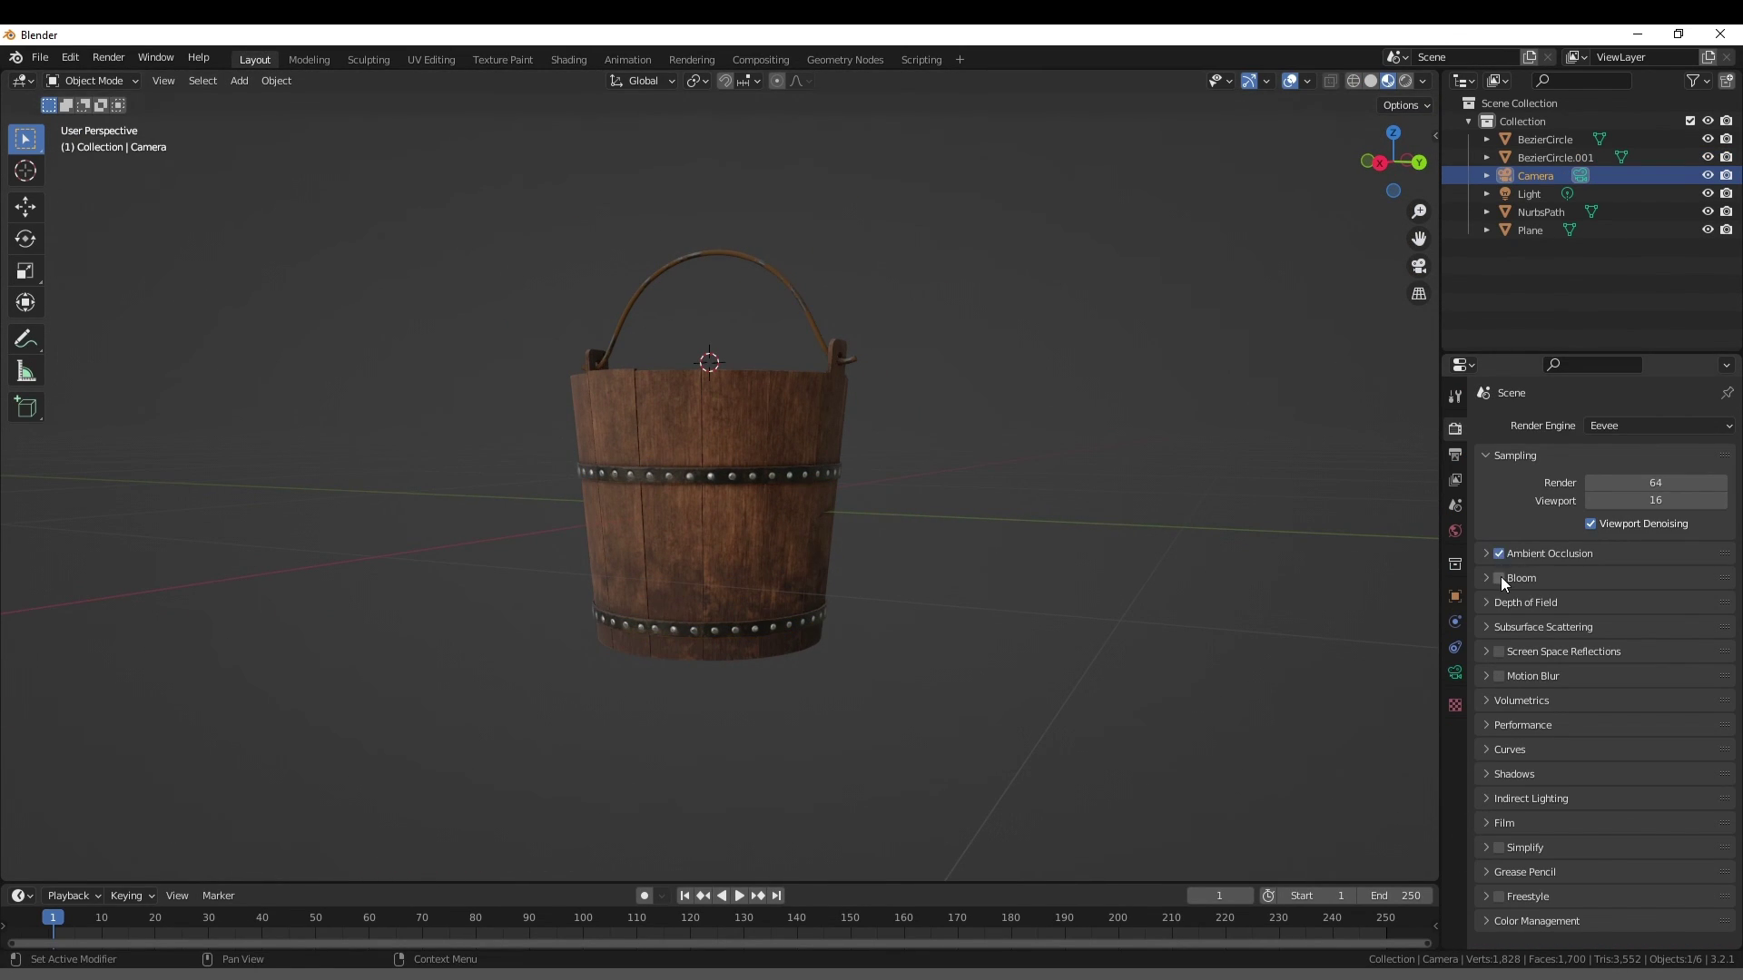
# - Enable bloom for Eevee and set the shadows to a 2048 px cube size with high bit depth
pyautogui.click(1500, 773)
pyautogui.click(1625, 801)
pyautogui.scroll(-3, 1502, 837)
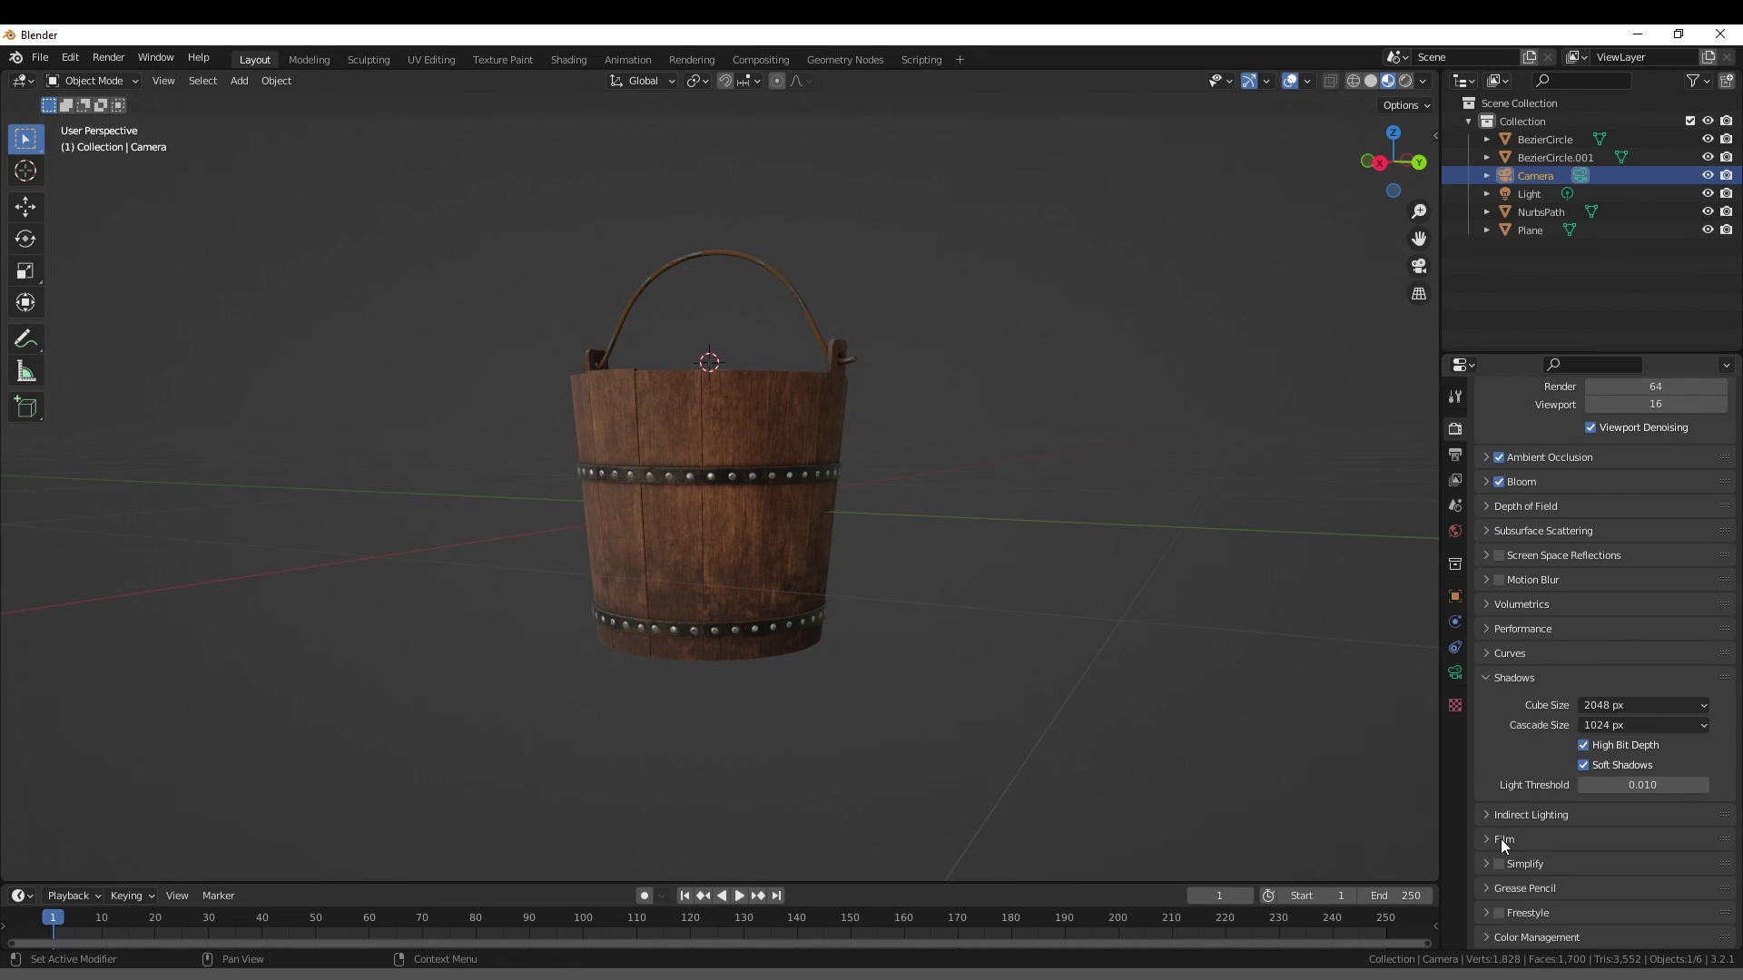
# - Make the film background transparent and set the color management look to Medium High Contrast
pyautogui.click(1502, 837)
pyautogui.scroll(-2, 1543, 817)
pyautogui.click(1515, 937)
pyautogui.scroll(-3, 1558, 879)
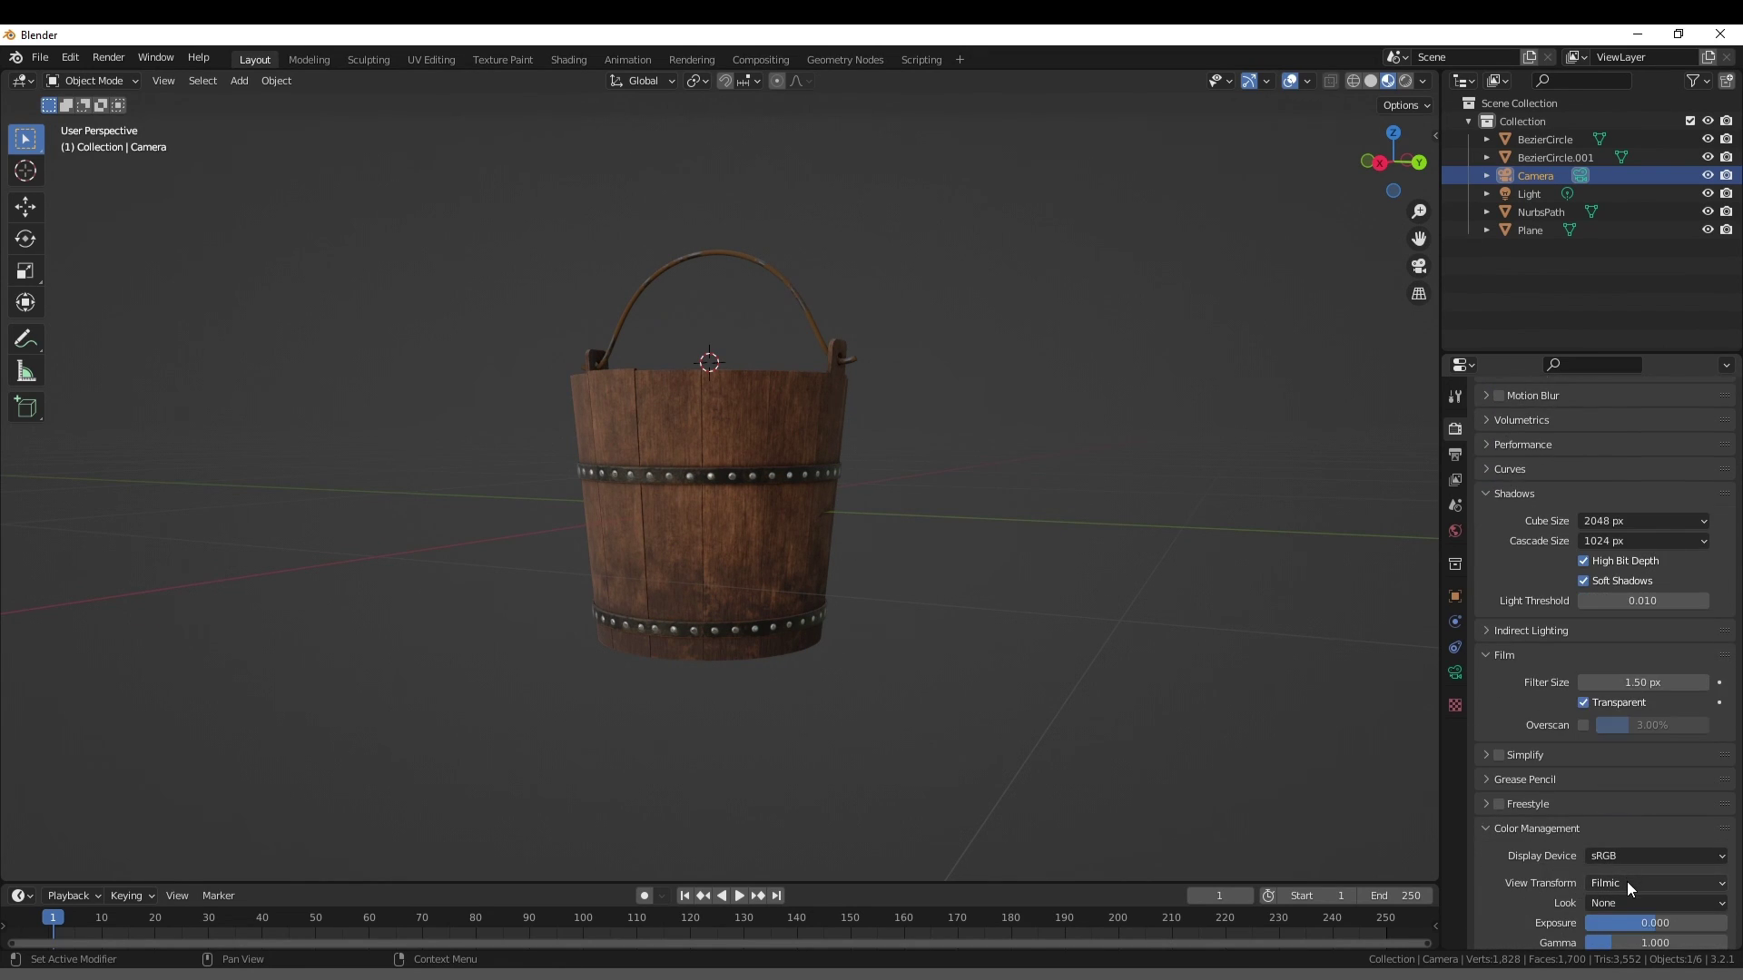
pyautogui.click(1640, 902)
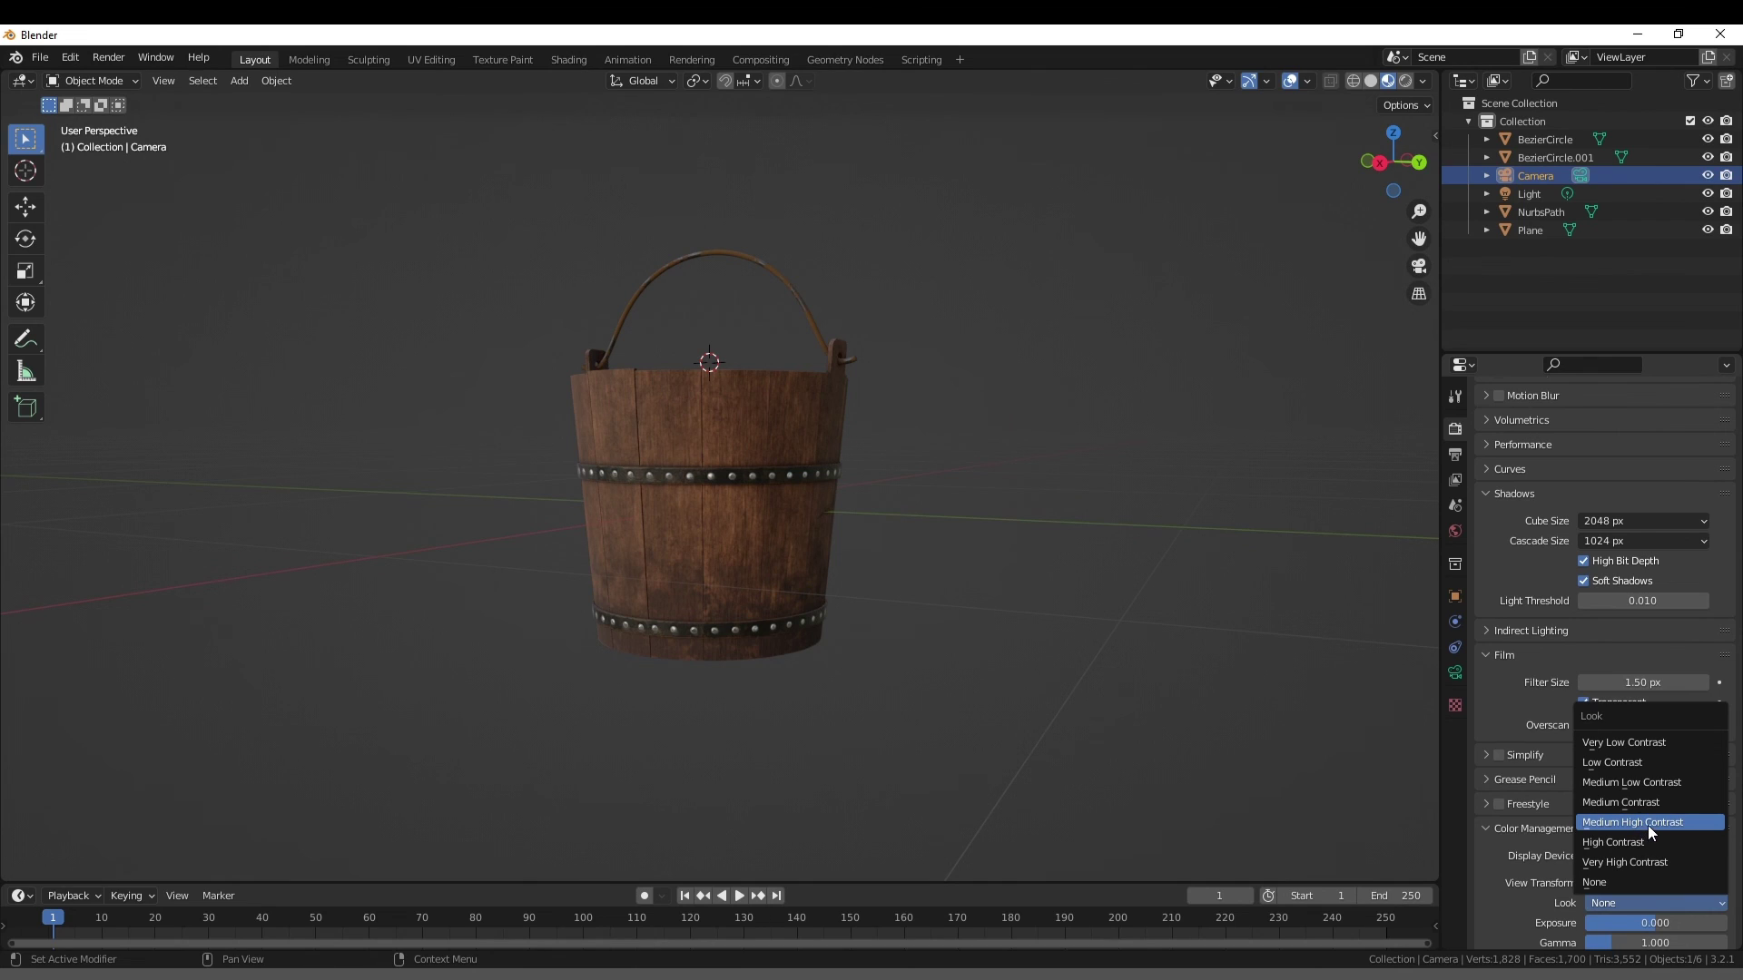
pyautogui.click(1648, 826)
# - Check the world's HDR environment texture and switch the render engine to Cycles
pyautogui.click(1455, 531)
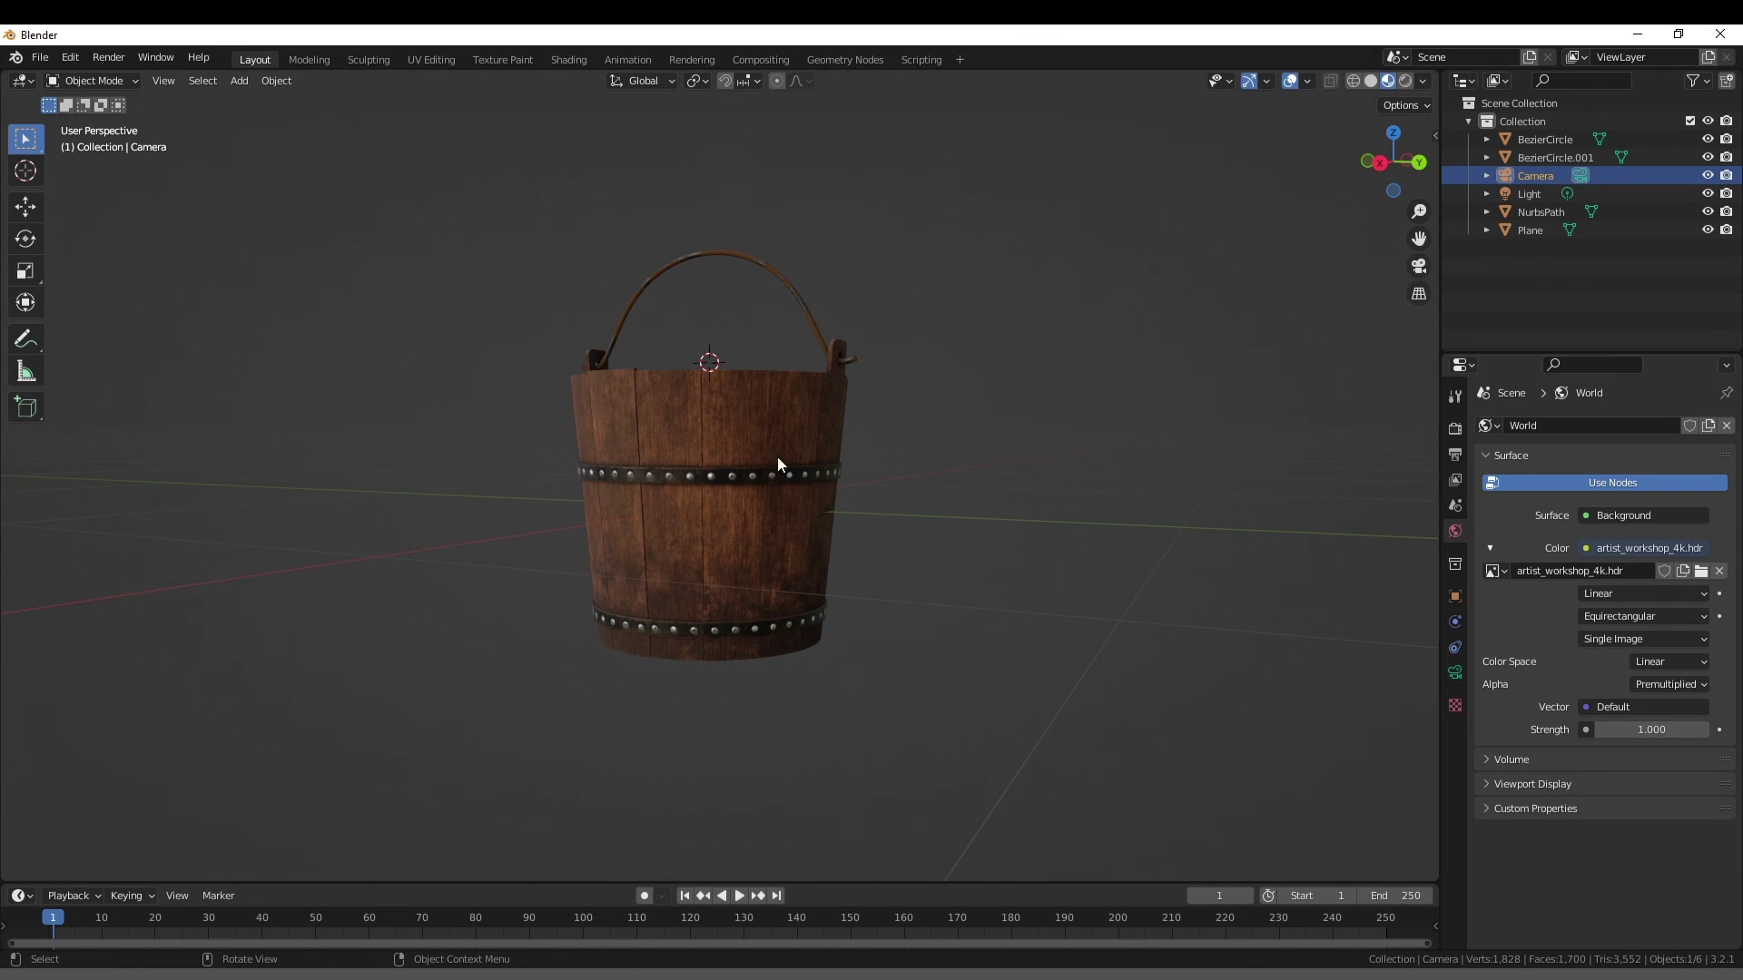
pyautogui.click(1447, 426)
pyautogui.click(1625, 438)
pyautogui.click(1631, 481)
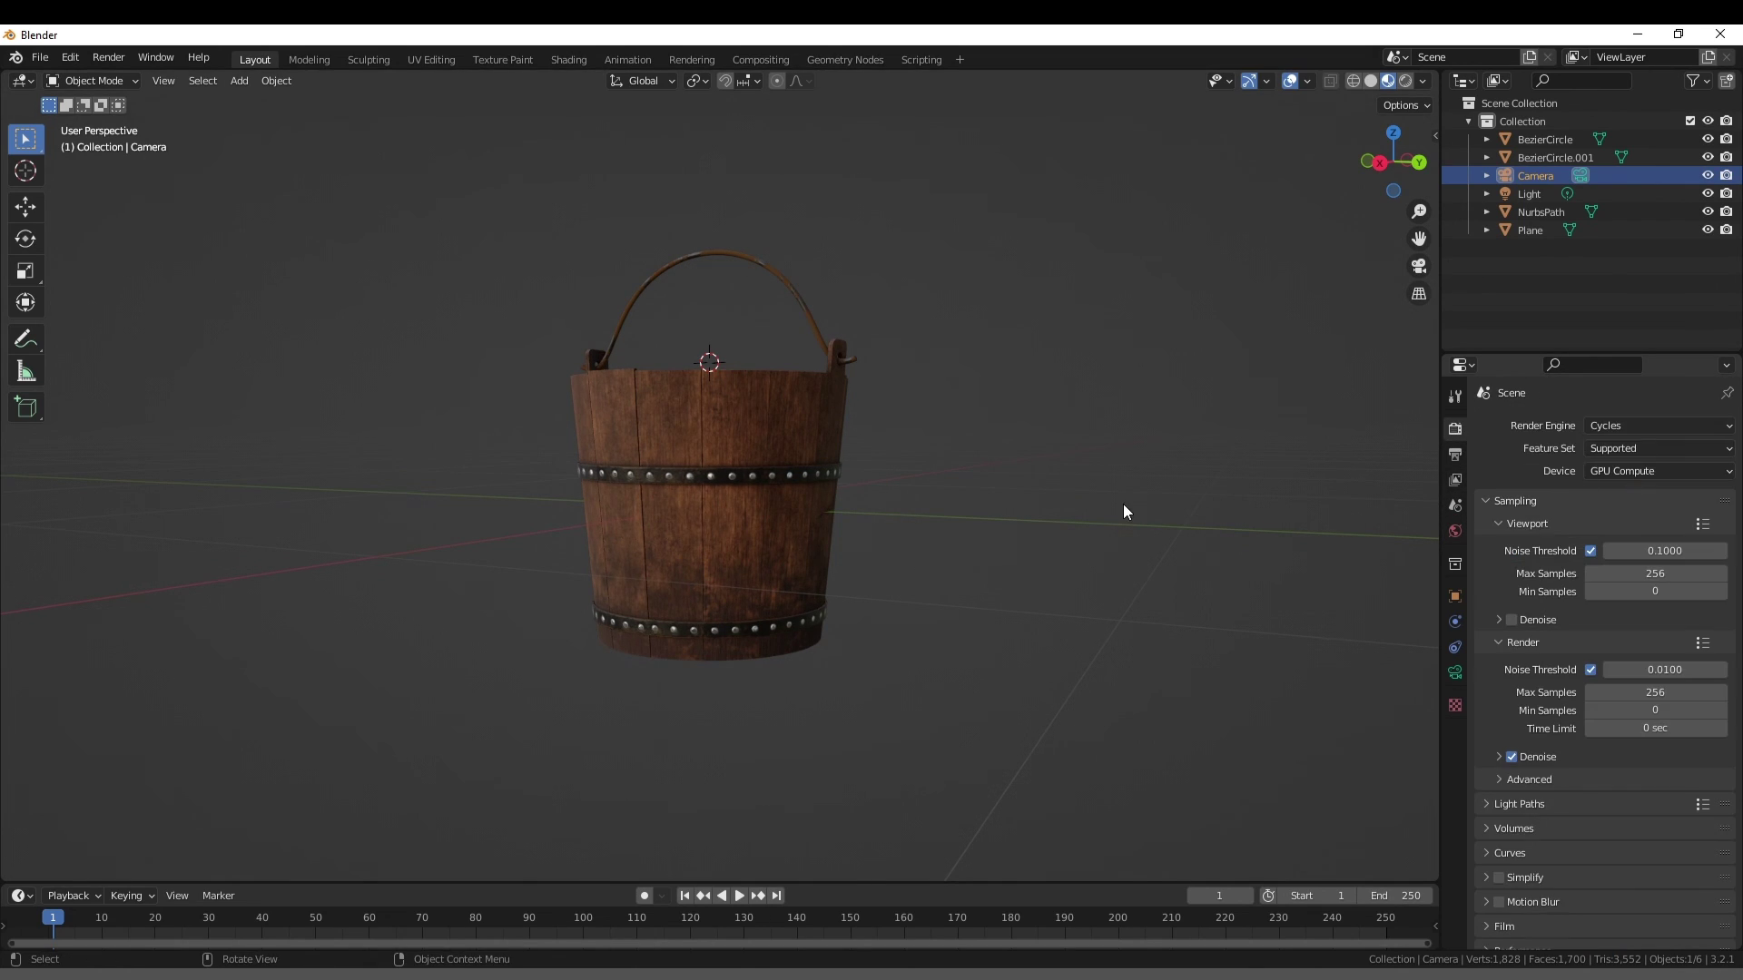